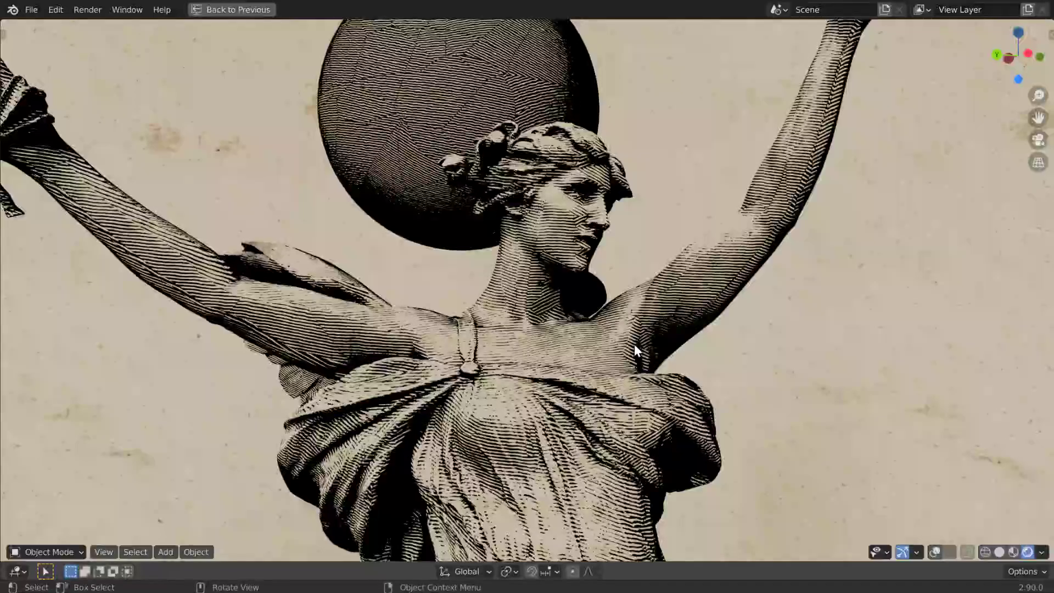
Step: Examine the engraved hatching on the statue and the sphere behind it from several angles and distances
middle_click_drag(626, 338, 637, 382, "shift")
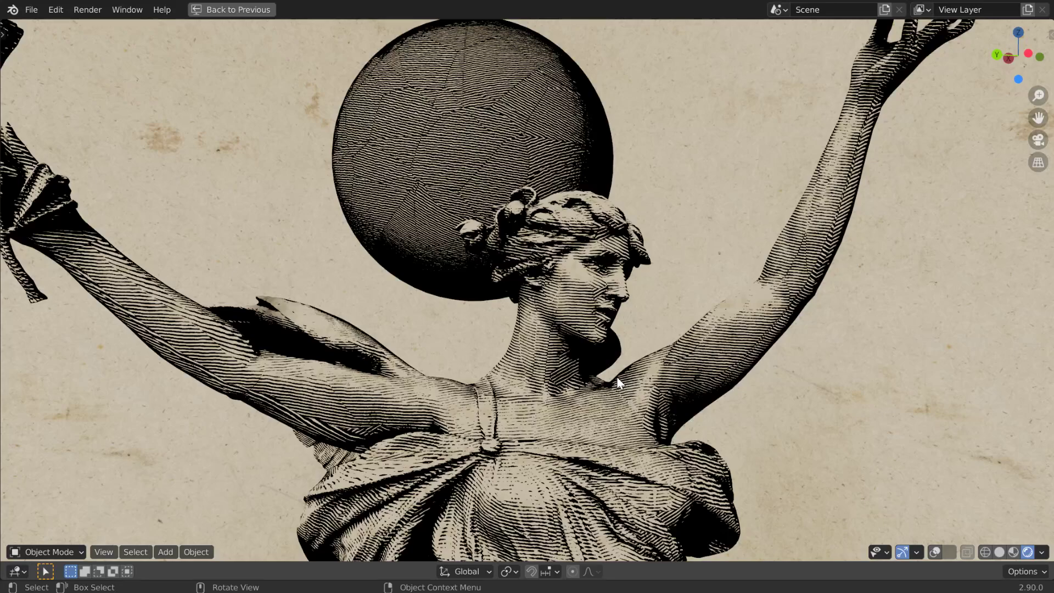
middle_click_drag(602, 368, 568, 381)
middle_click_drag(490, 418, 514, 423)
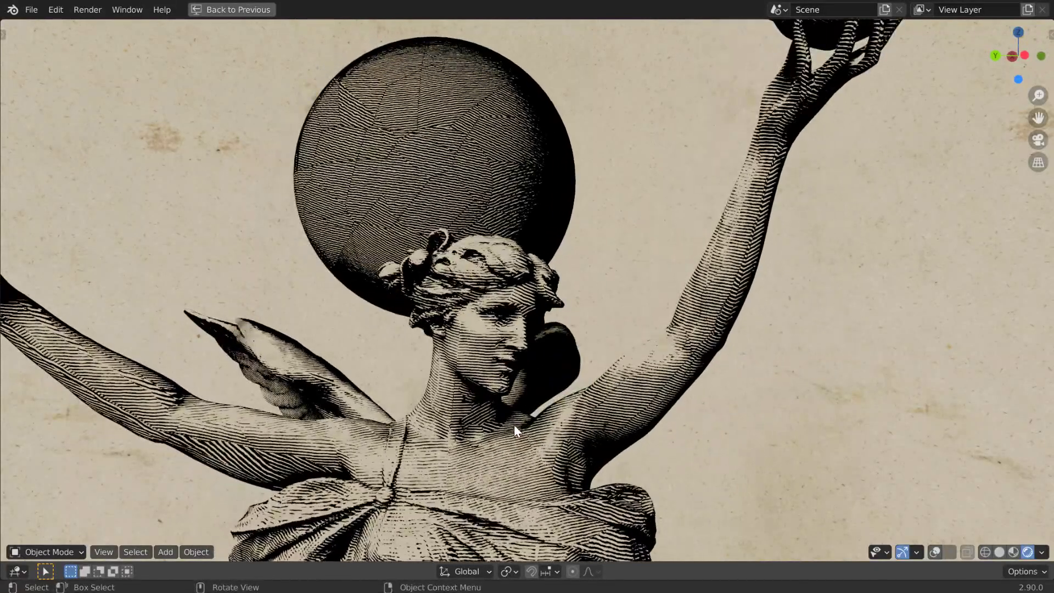
middle_click_drag(503, 450, 498, 337)
scroll(522, 388, "down", 3)
scroll(496, 337, "down", 2)
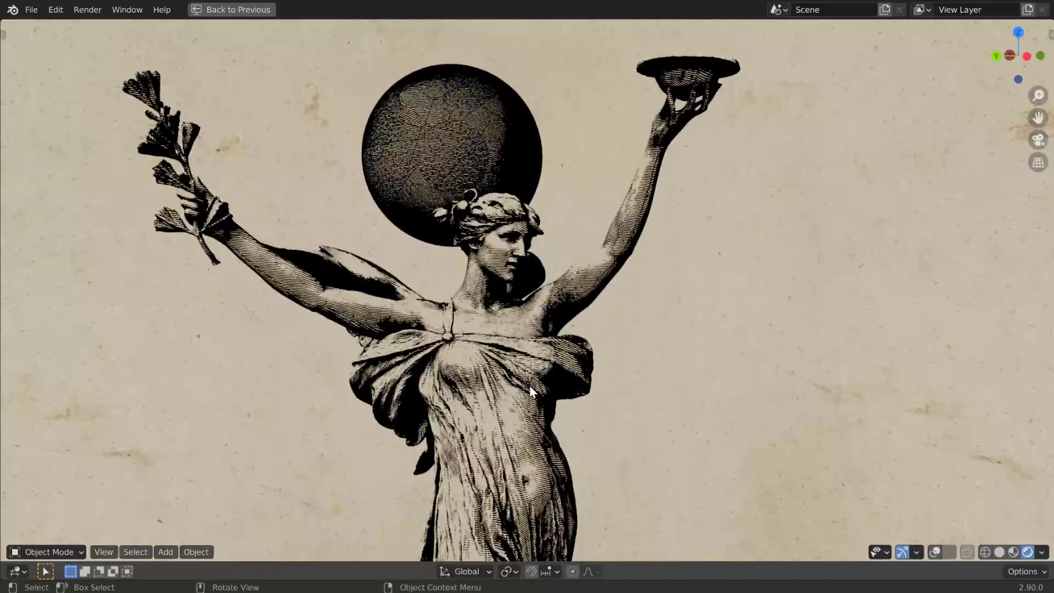
Step: Leave the maximized viewport and delete the Texture Coordinate, Mapping and dirty032_square brighter.jpg nodes from the World shader
key("ctrl+alt+space")
middle_click_drag(525, 383, 294, 414)
left_click_drag(744, 461, 589, 455)
scroll(562, 456, "down", 1)
middle_click_drag(551, 462, 805, 425)
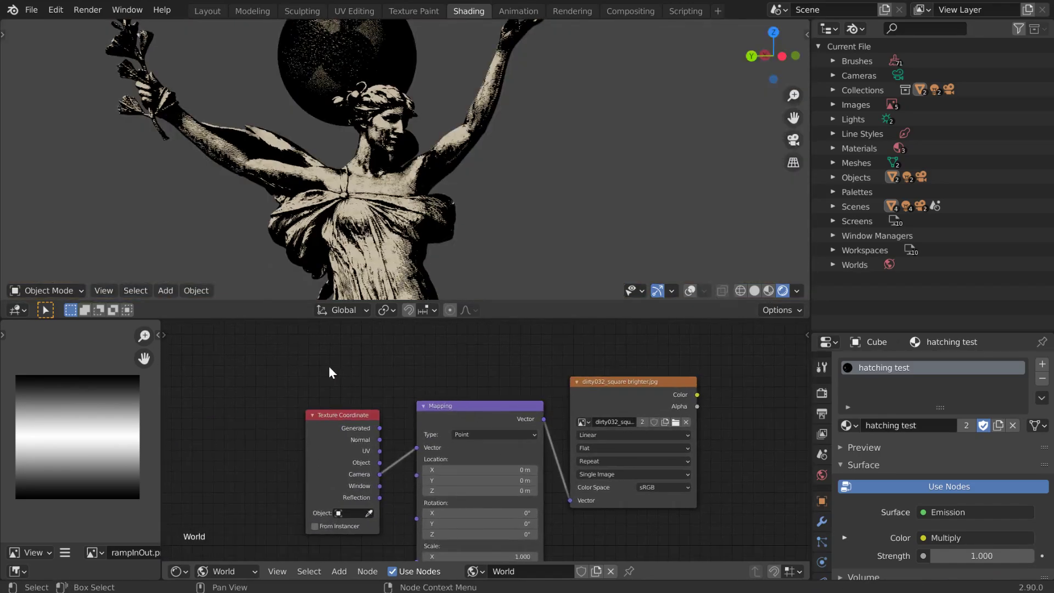
left_click_drag(315, 366, 650, 492)
key("x")
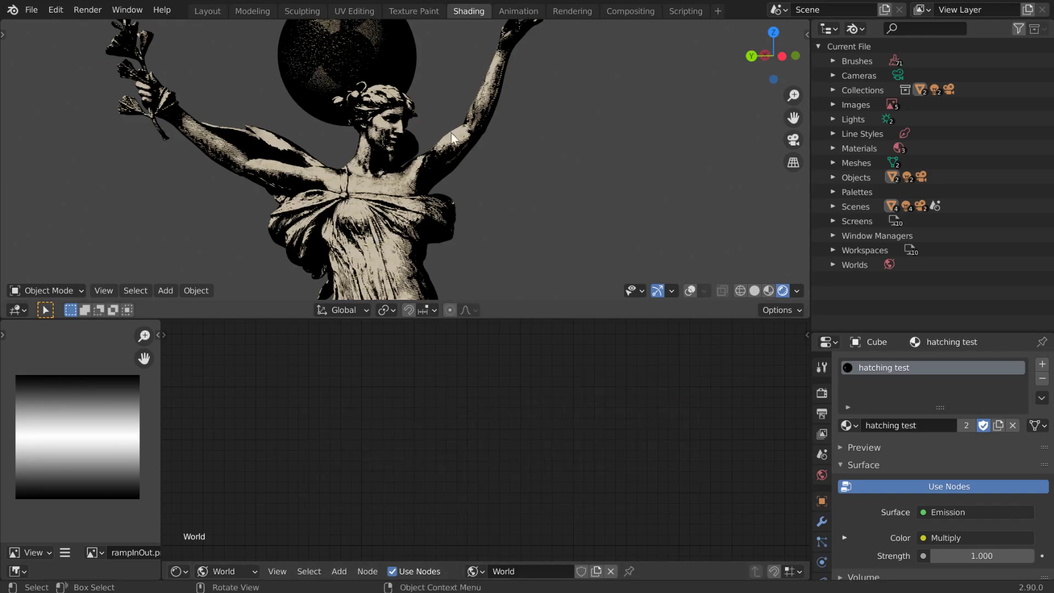
Step: Remove the hatching test material slot from both the sphere and the statue
left_click(1042, 379)
left_click(364, 208)
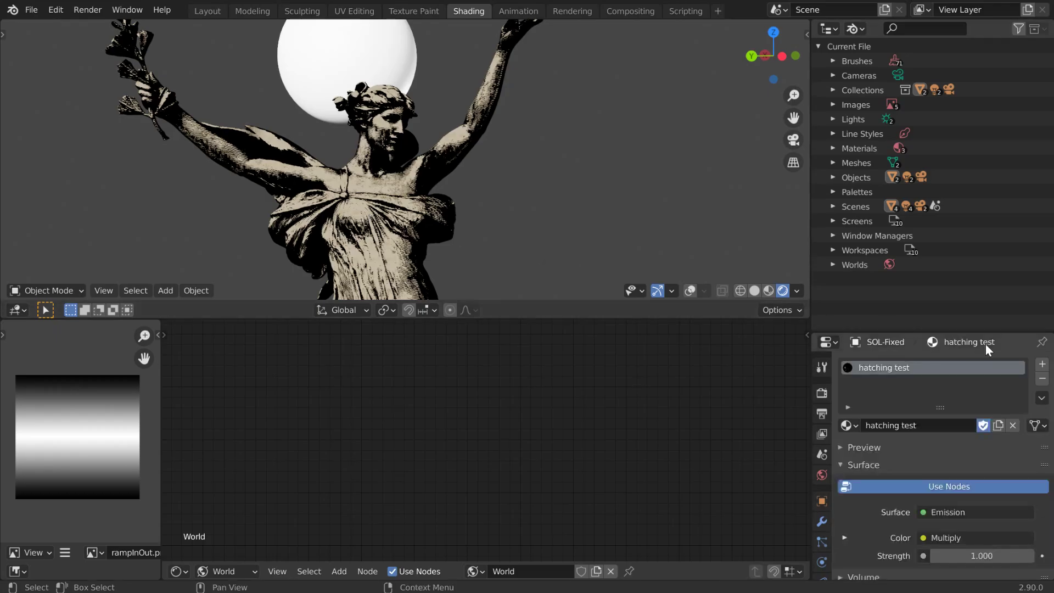
left_click(1043, 378)
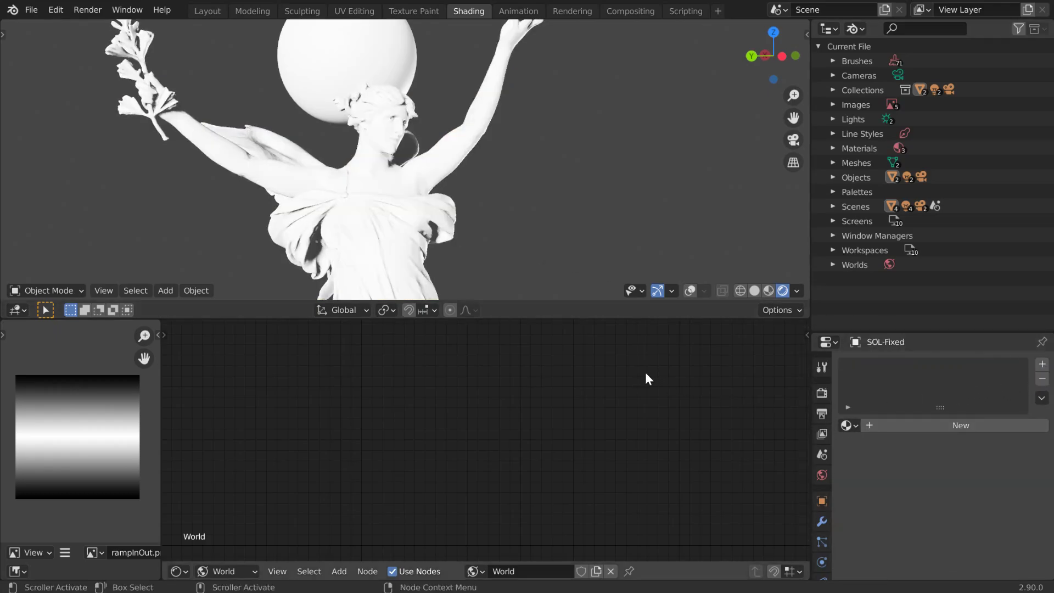
Step: Create a new material on the statue and name it "hatching tutorial"
left_click(919, 424)
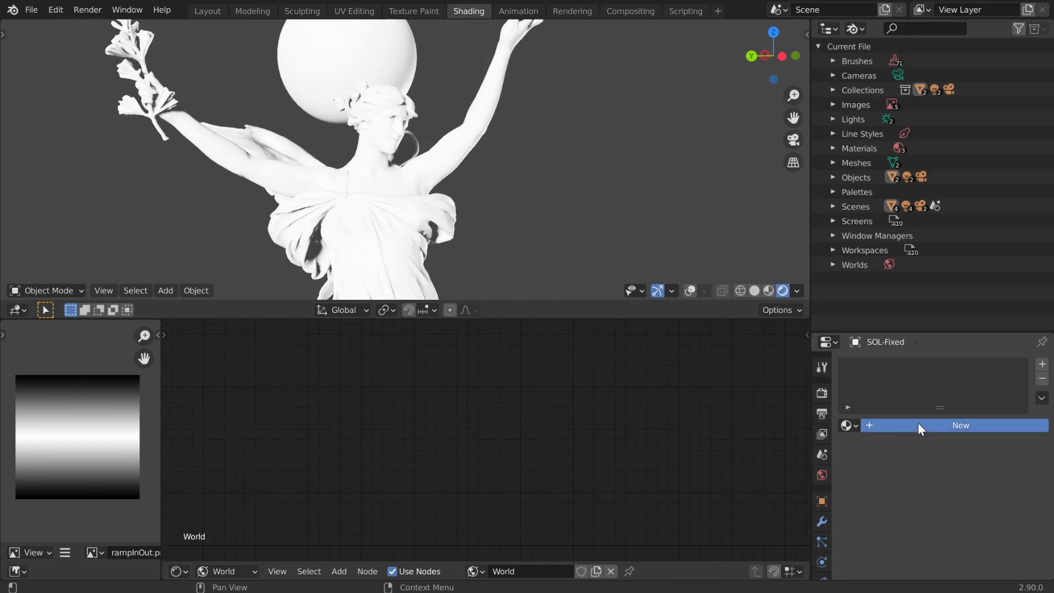
left_click(900, 421)
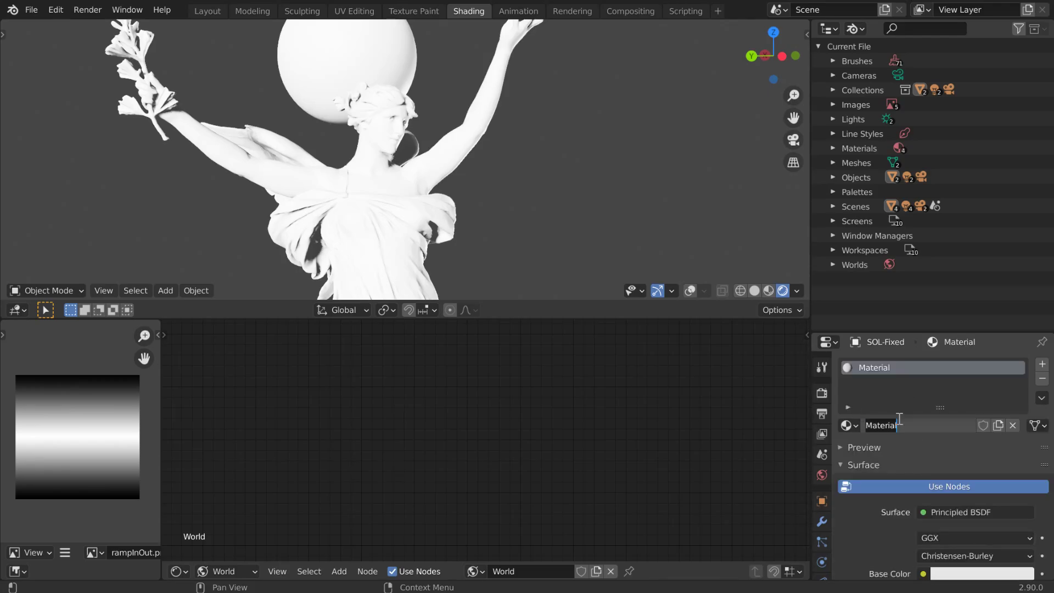
type("hatching tuto")
key("Return")
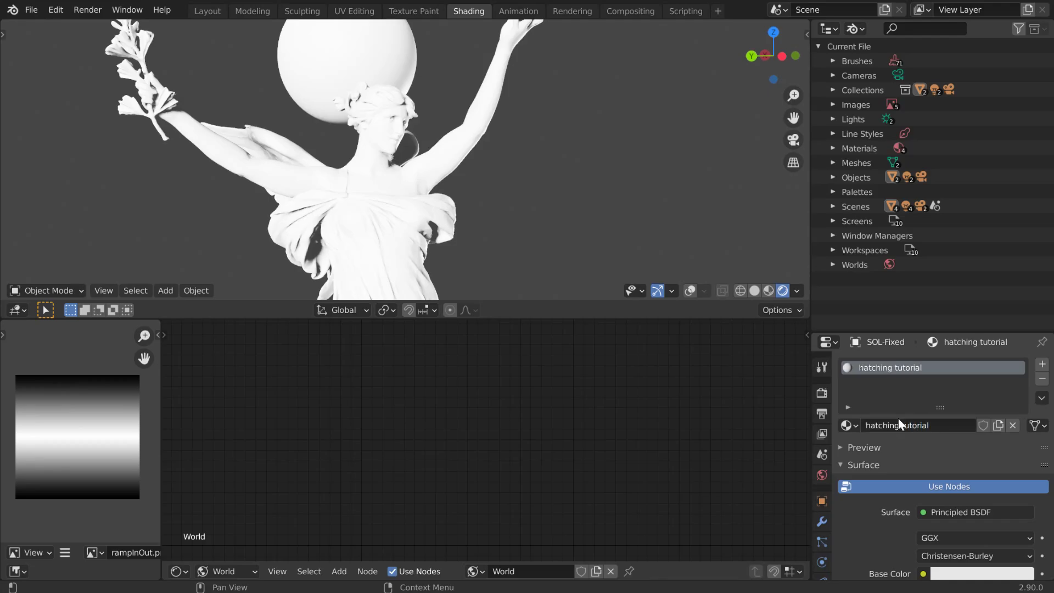
Step: Assign the existing hatching tutorial material to the sphere
left_click(313, 73)
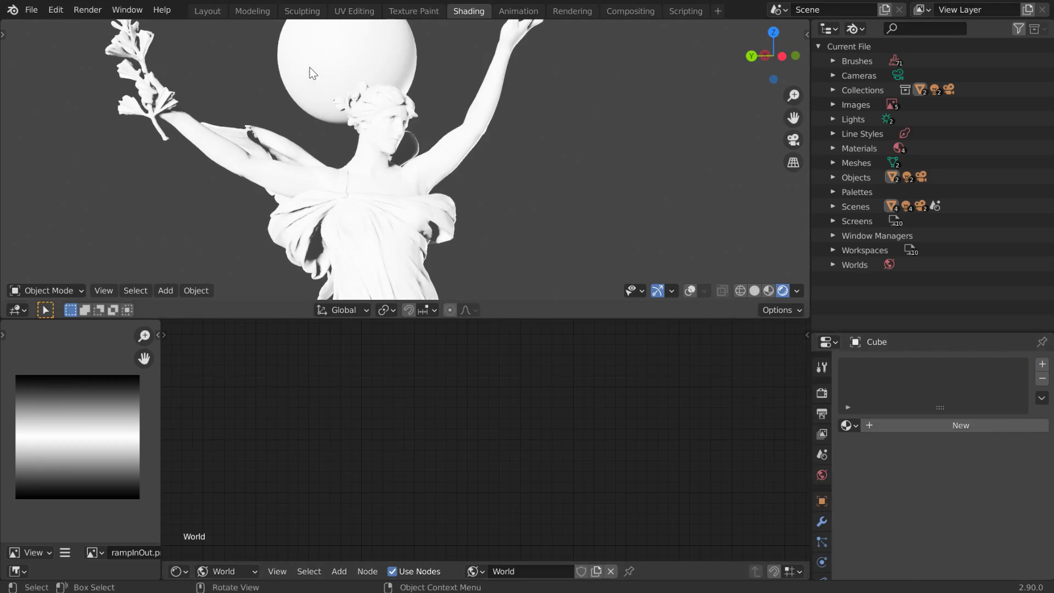
left_click(848, 425)
left_click(882, 296)
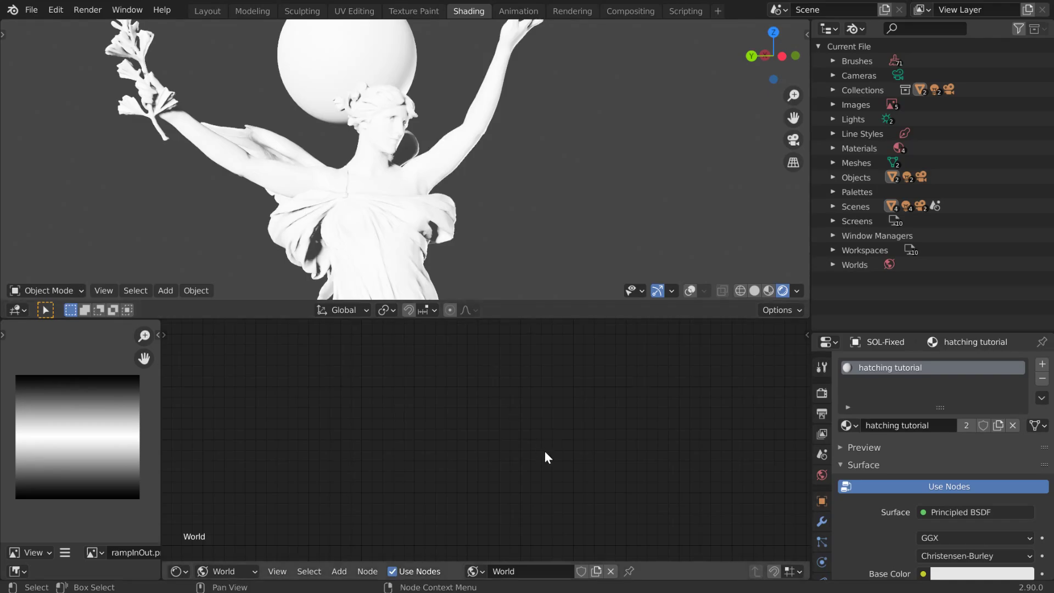
Step: Switch the shader editor from World to Object and delete the Principled BSDF node from the hatching tutorial material
key("Home")
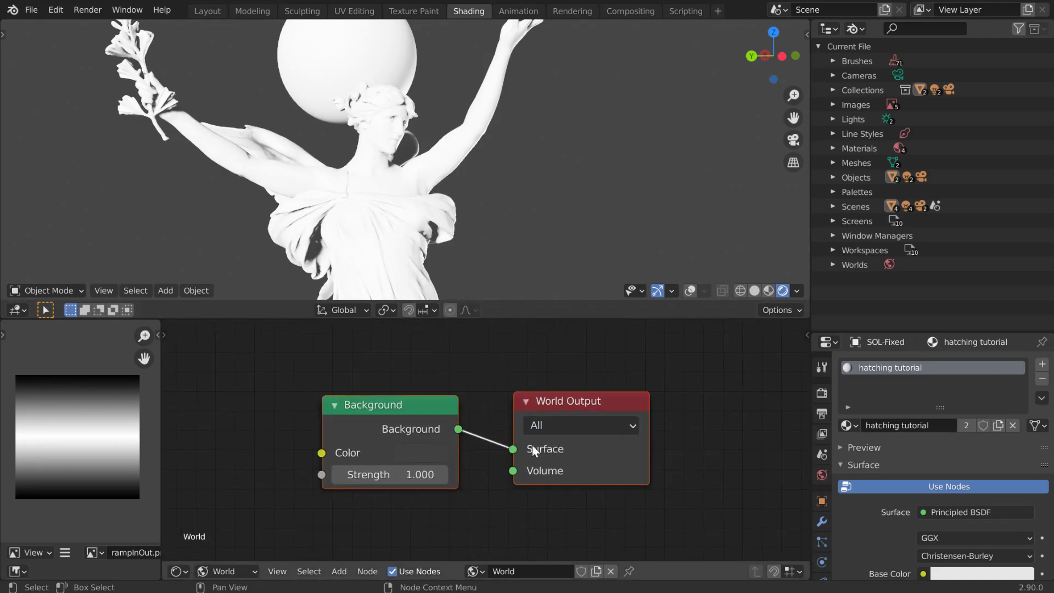
left_click(239, 570)
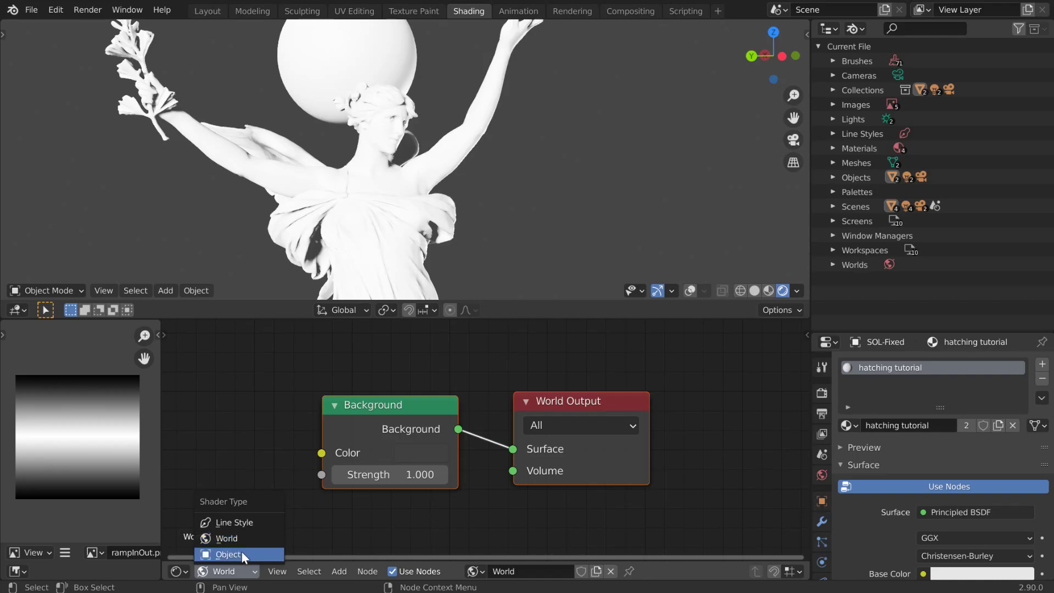
left_click(242, 552)
key("Home")
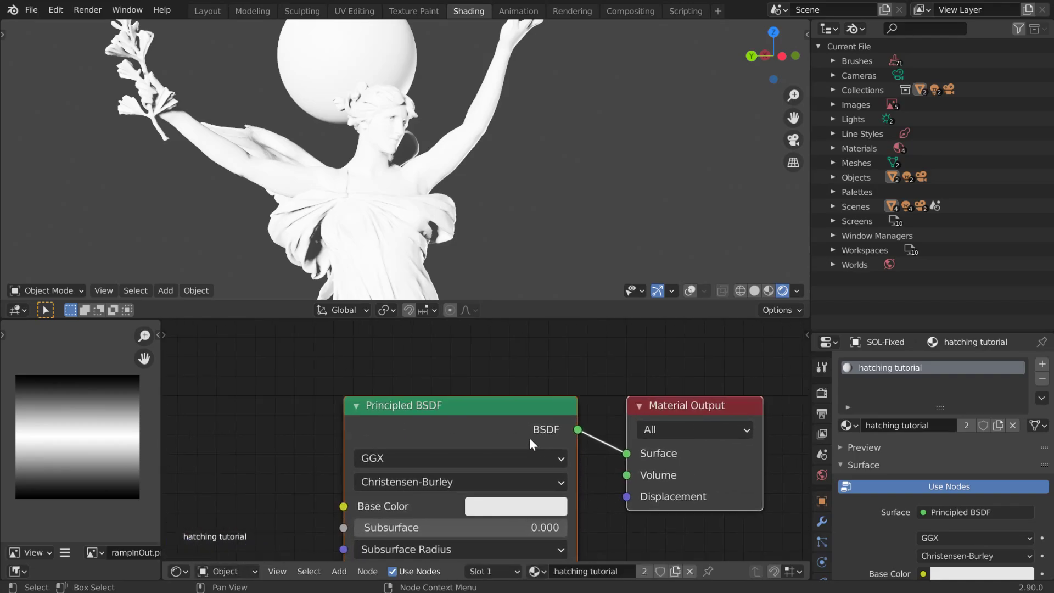
left_click(499, 407)
key("x")
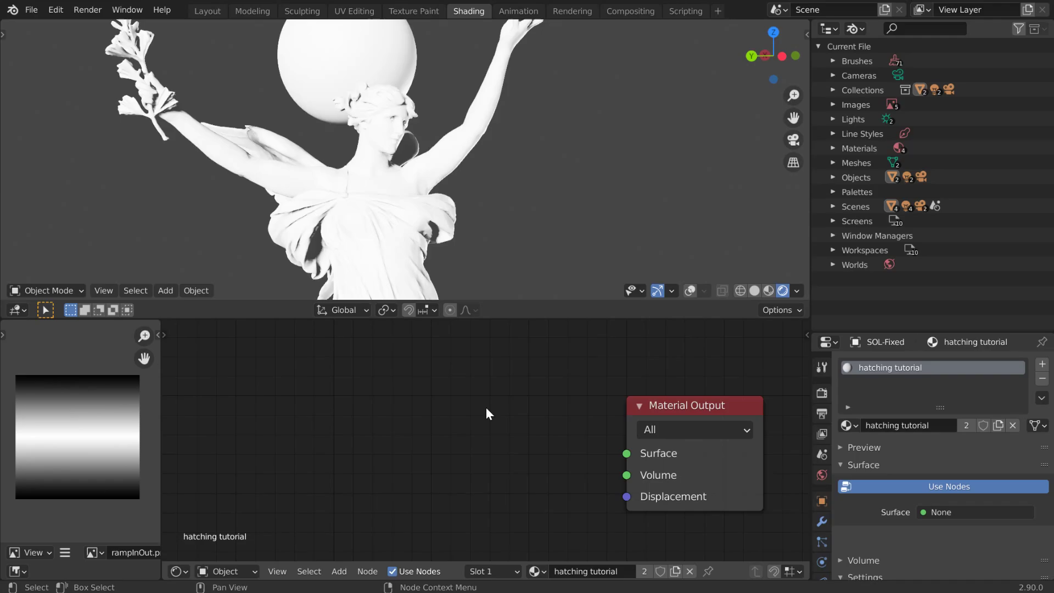
Step: Add an Emission node, place it before the Material Output and connect it to the Surface input
key("shift+a")
left_click(464, 409)
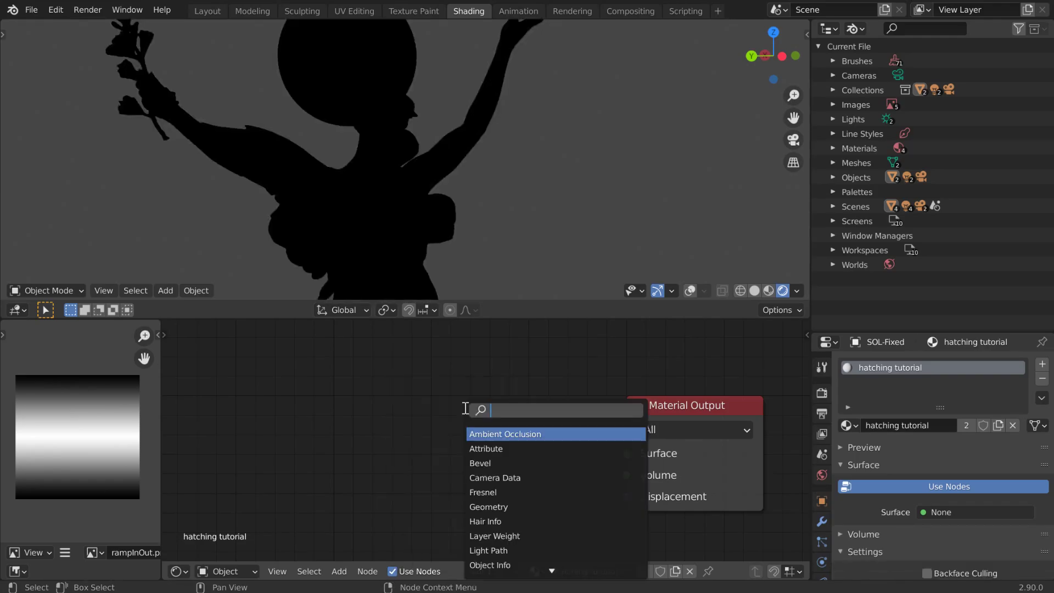
type("emi")
key("Return")
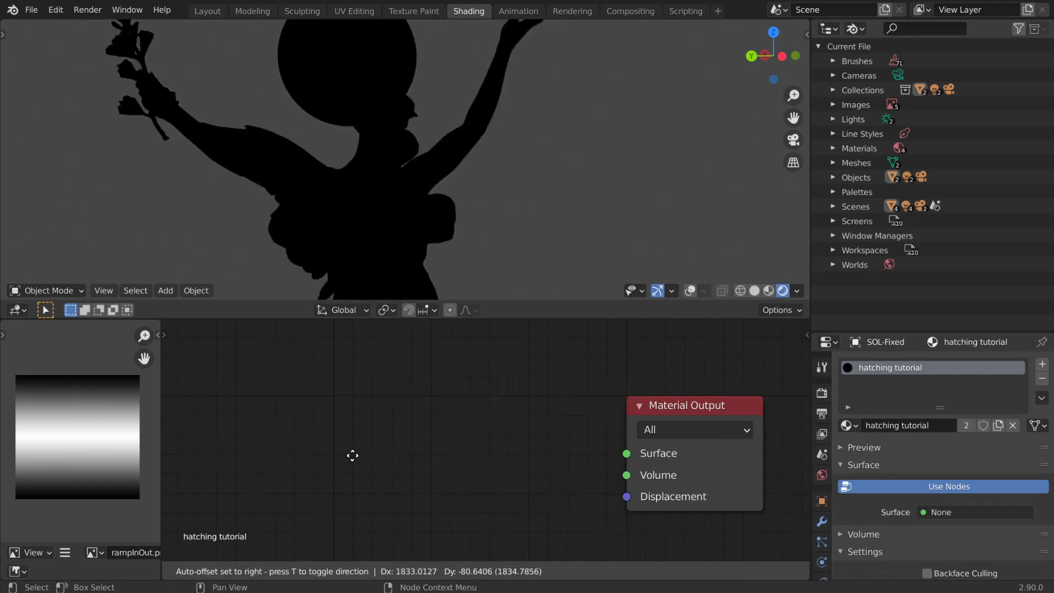
right_click(241, 418)
key("ctrl+z")
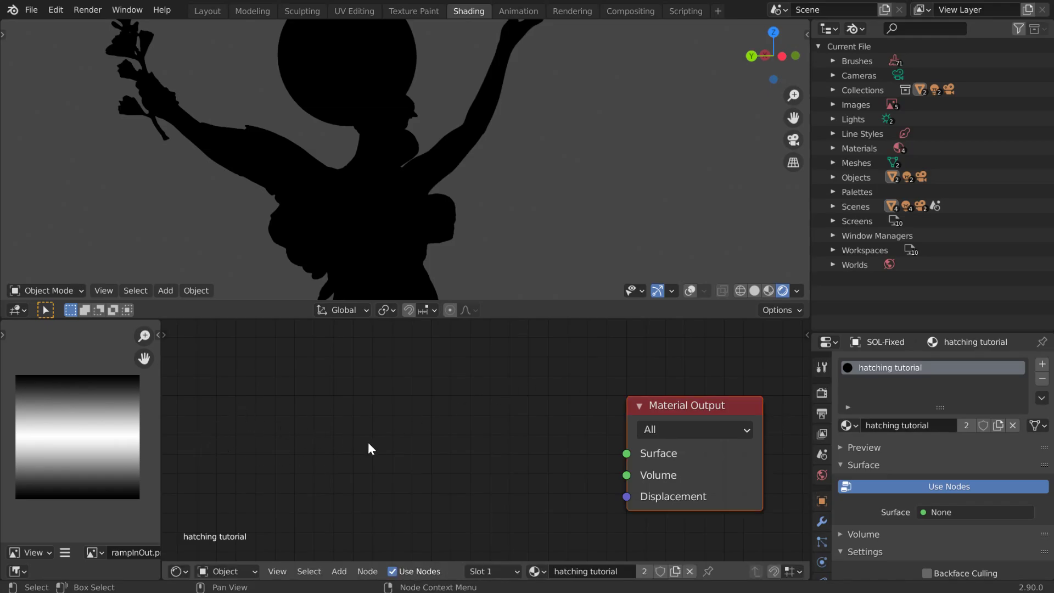
key("Home")
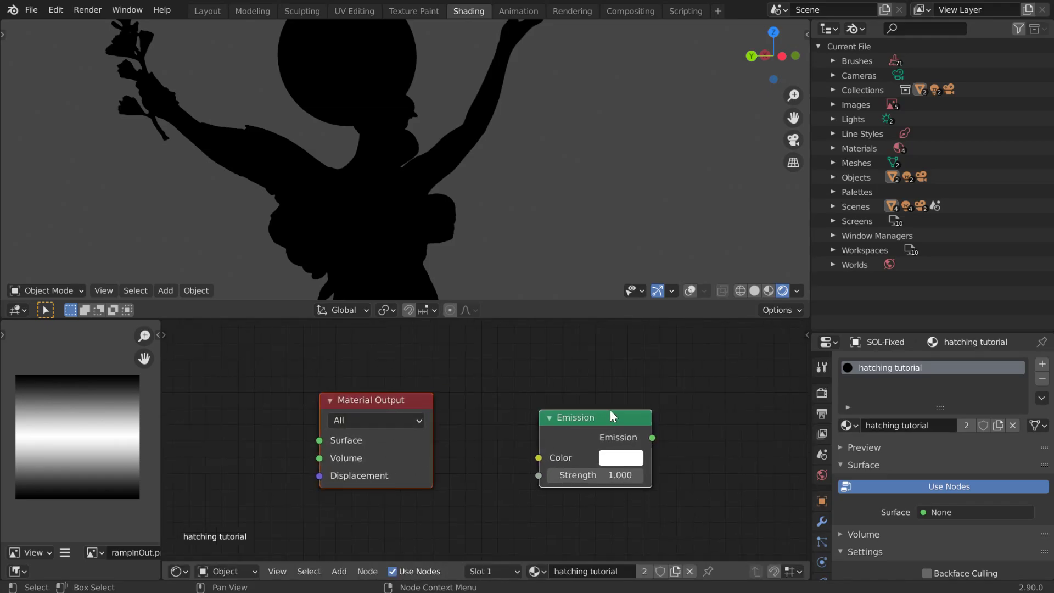
left_click_drag(611, 410, 188, 435)
left_click(560, 423)
left_click_drag(277, 454, 330, 471)
Step: Add an Image Texture node before the Emission node and connect its Color output to the Emission Color
middle_click_drag(374, 375, 516, 426)
middle_click_drag(353, 446, 465, 448)
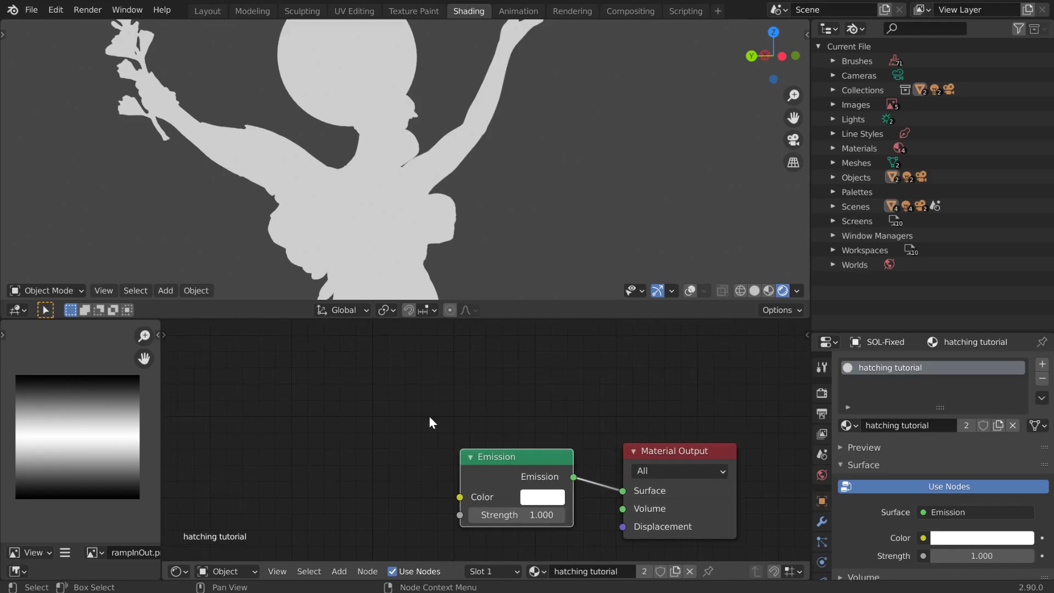
key("shift+a")
left_click(405, 421)
type("ima")
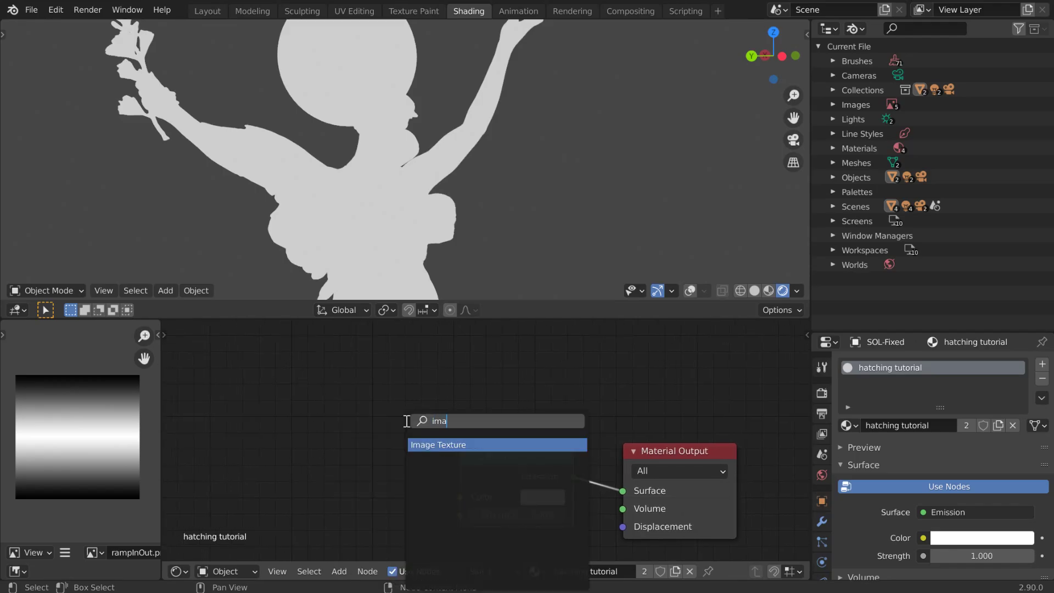
left_click(426, 444)
left_click(247, 413)
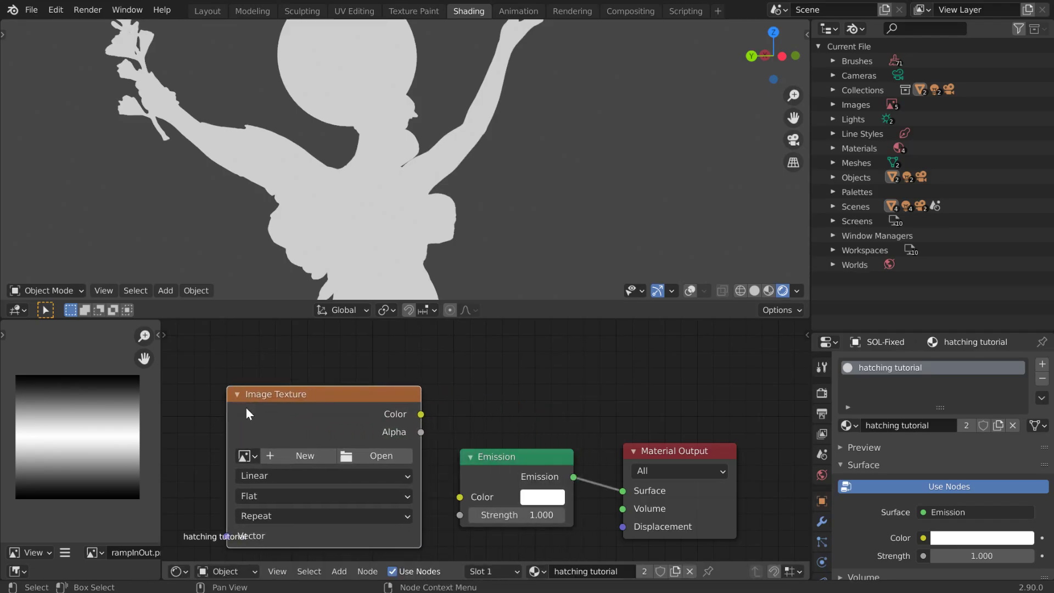
left_click_drag(421, 414, 460, 497)
Step: Load the existing rampInOut.png image into the Image Texture node
middle_click_drag(444, 387, 540, 399)
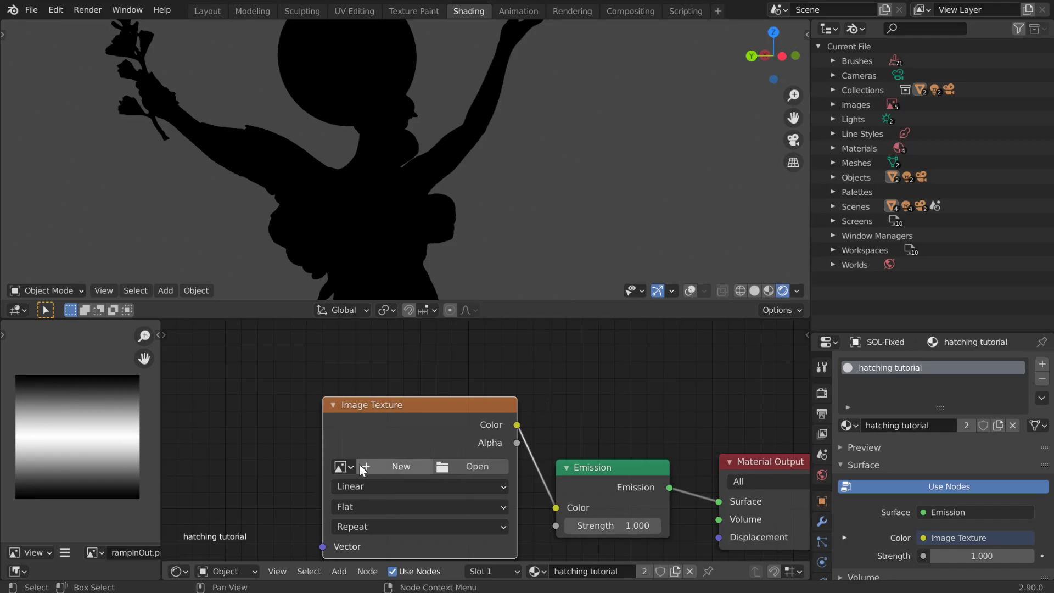
left_click(342, 466)
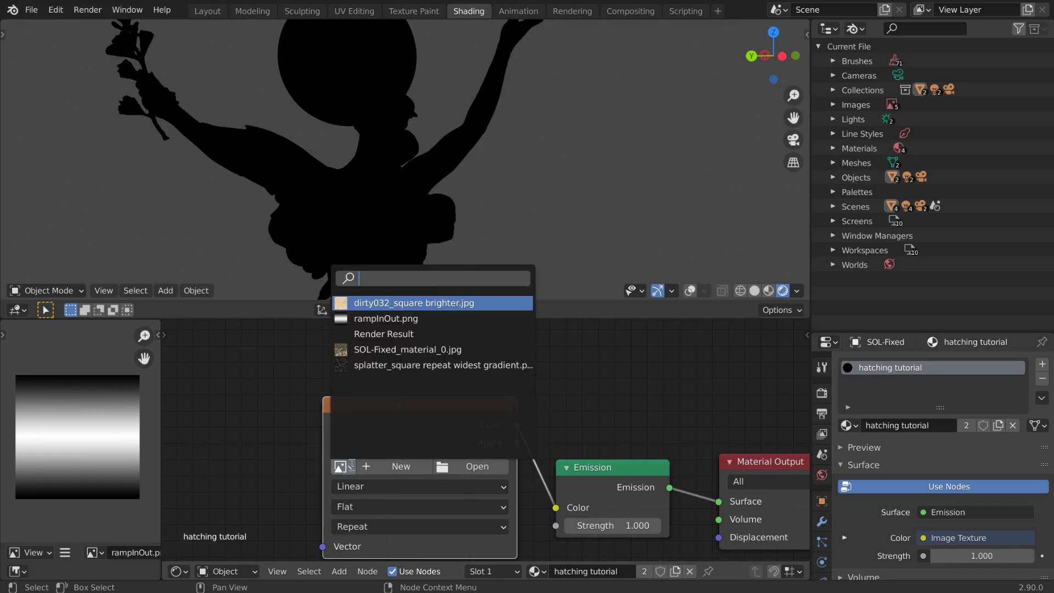
left_click(395, 319)
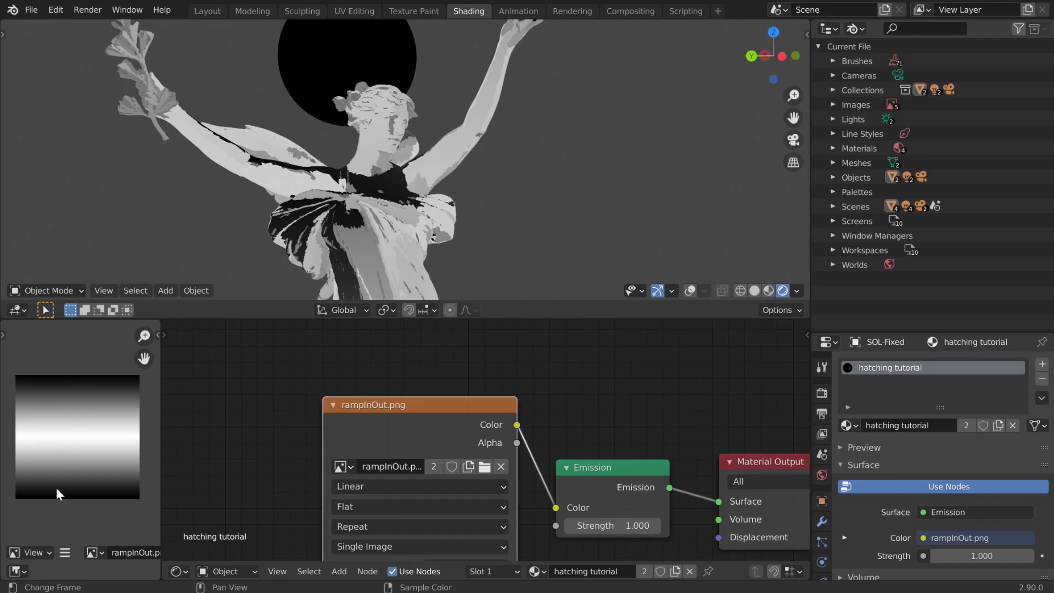
Step: Add Mapping and Texture Coordinate nodes to the ramp texture and feed the Mapping Vector from the Camera output
middle_click_drag(340, 424, 440, 423)
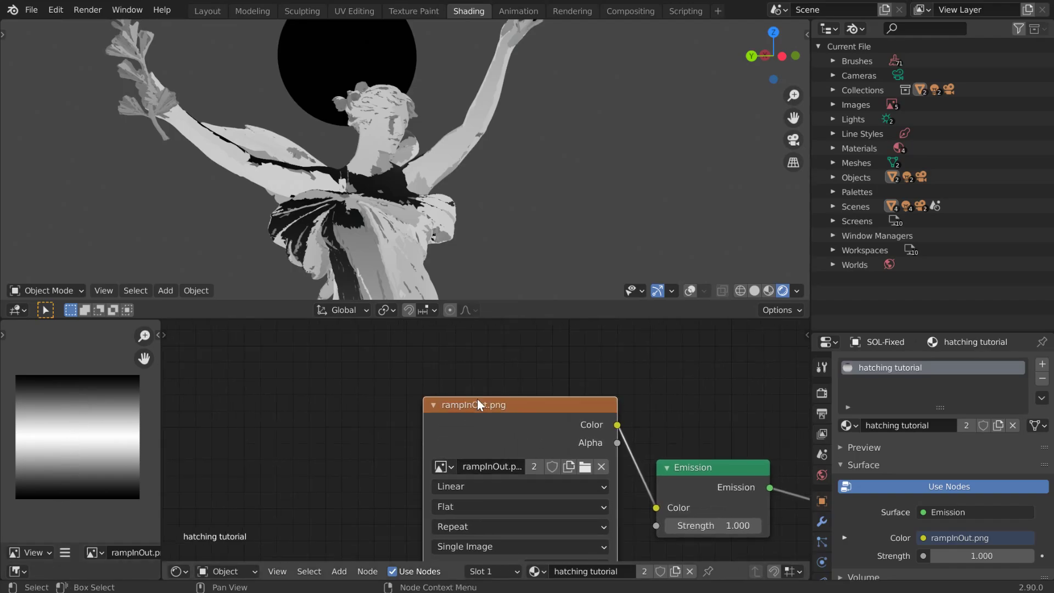
key("ctrl+t")
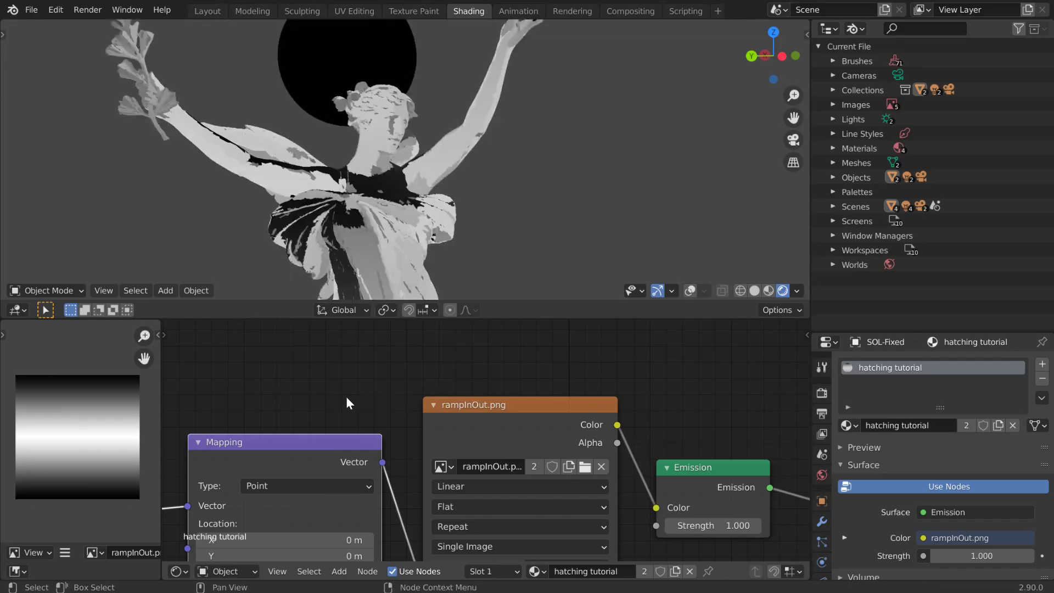
middle_click_drag(348, 400, 577, 353)
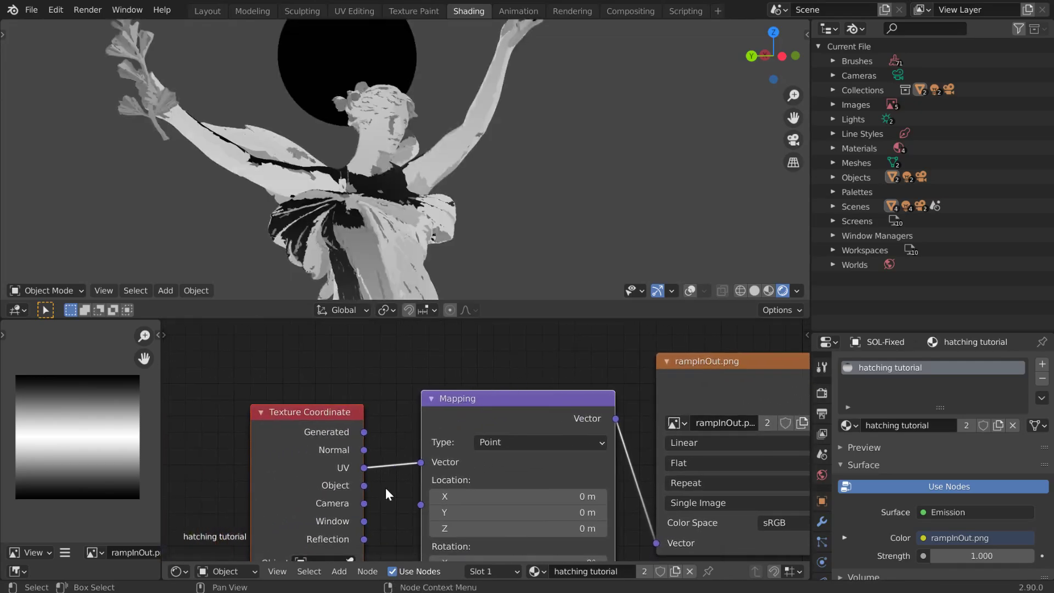
left_click_drag(364, 504, 420, 462)
Step: Add a Value node beside the Mapping node and connect it to the Mapping Scale input
middle_click_drag(401, 510, 264, 420)
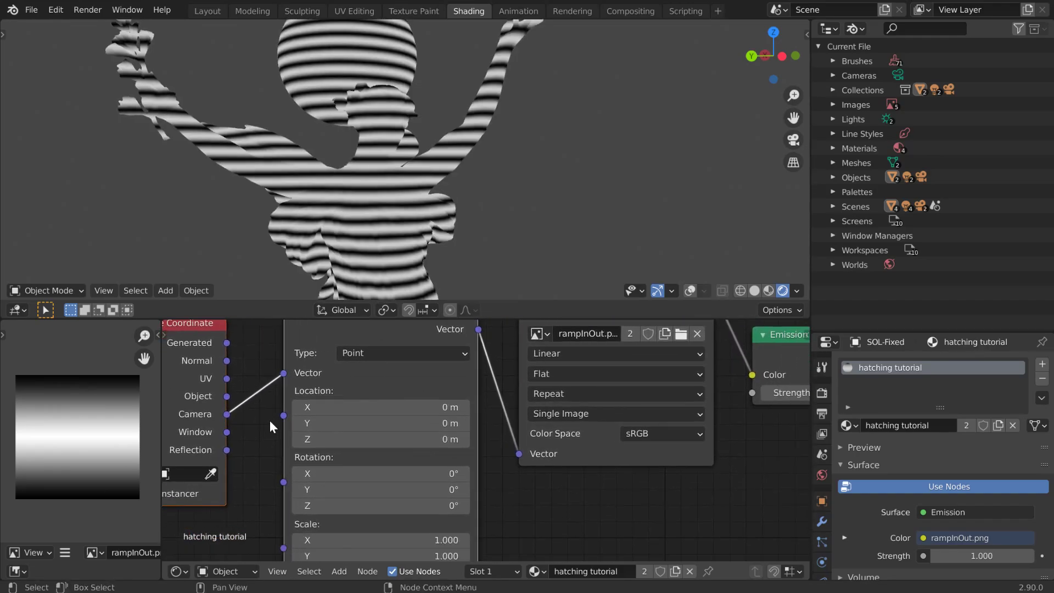
scroll(481, 496, "down", 2)
middle_click_drag(489, 531, 527, 458)
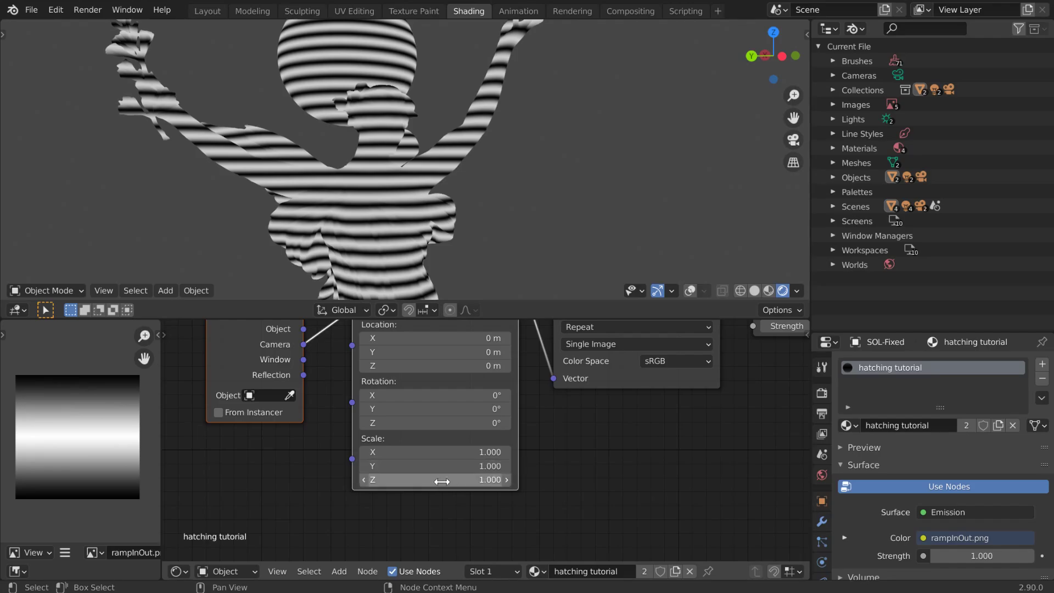
middle_click_drag(415, 504, 487, 495)
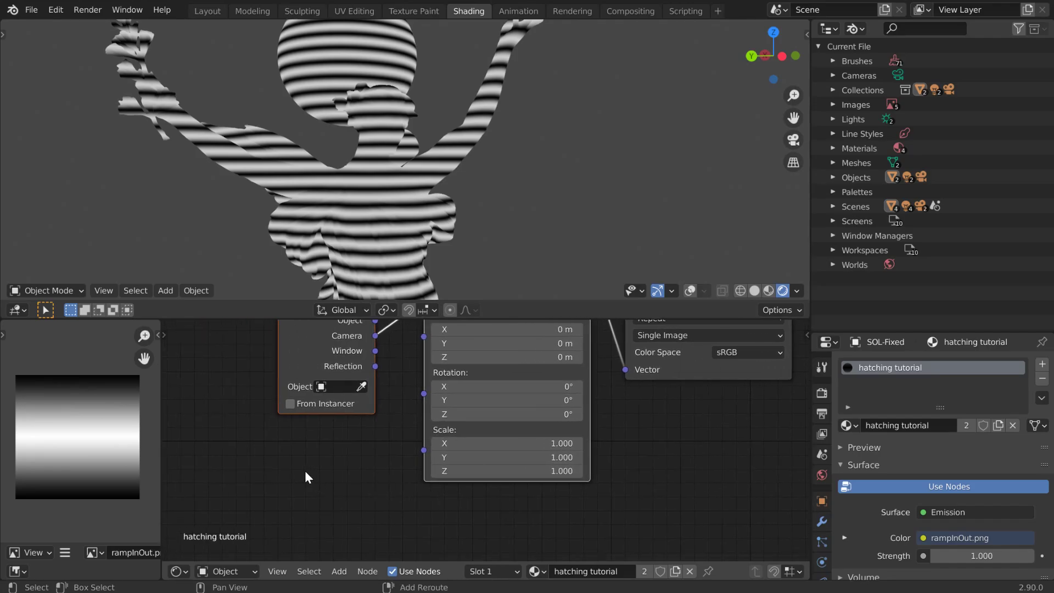
key("shift+a")
left_click(300, 427)
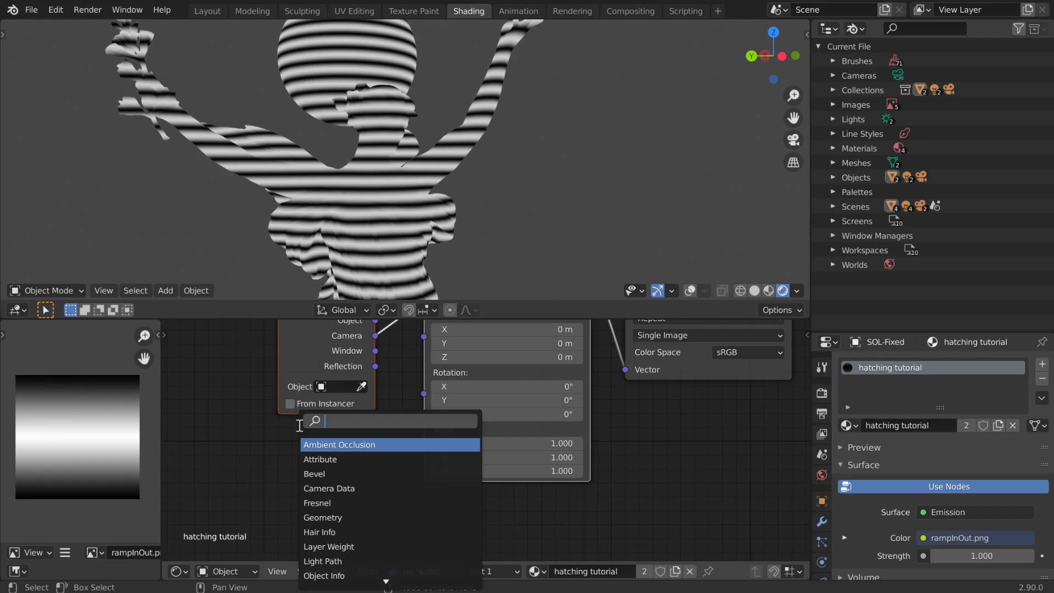
type("val")
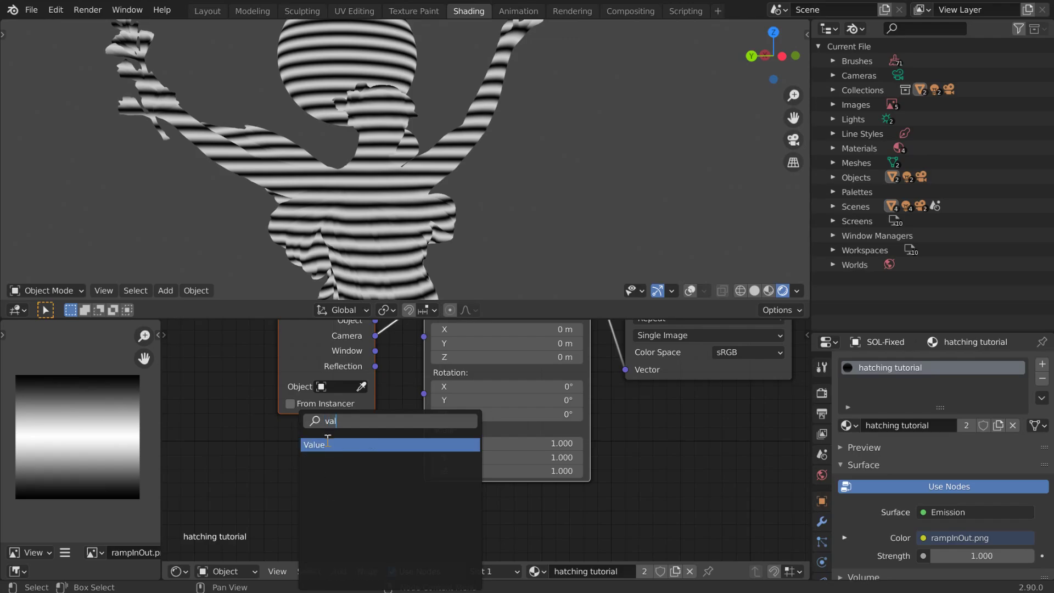
left_click(327, 443)
left_click(282, 473)
left_click_drag(296, 469, 424, 449)
Step: Label the Value node tiling, set it to 4.5, and place it just below the Texture Coordinate node
right_click(244, 469)
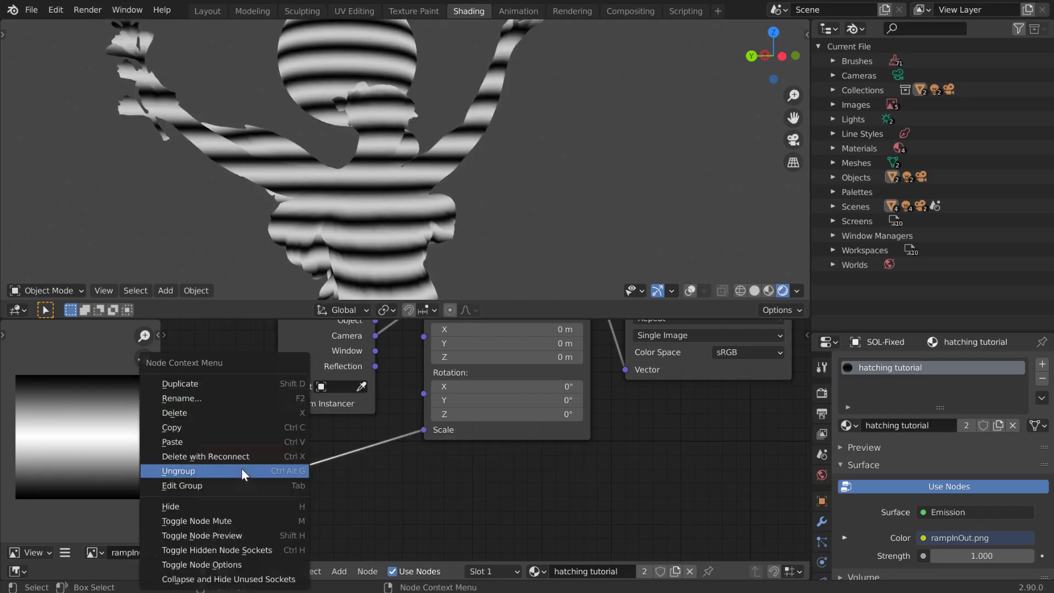
left_click(241, 403)
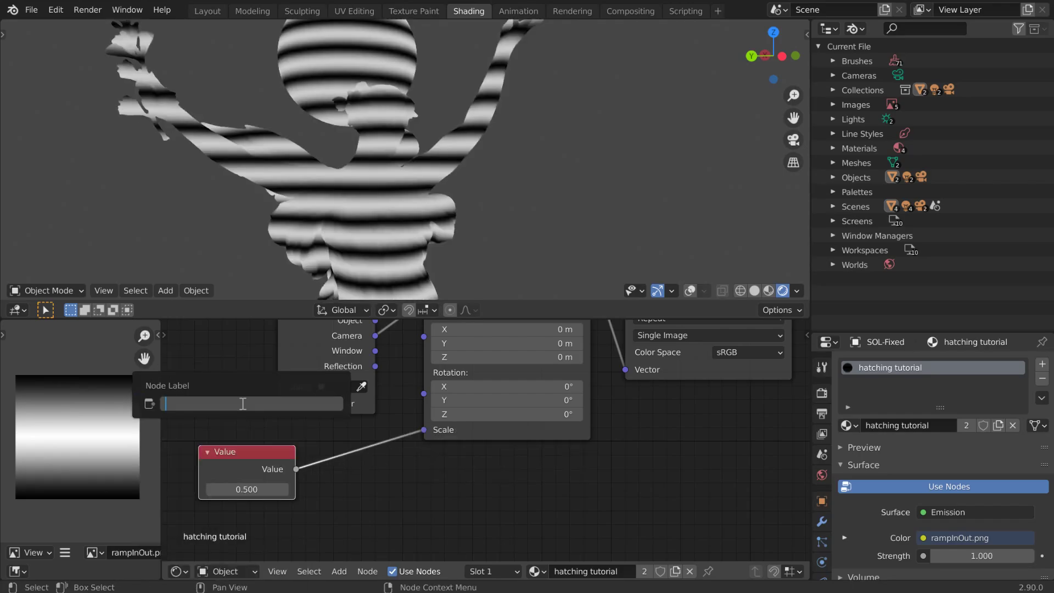
key("Return")
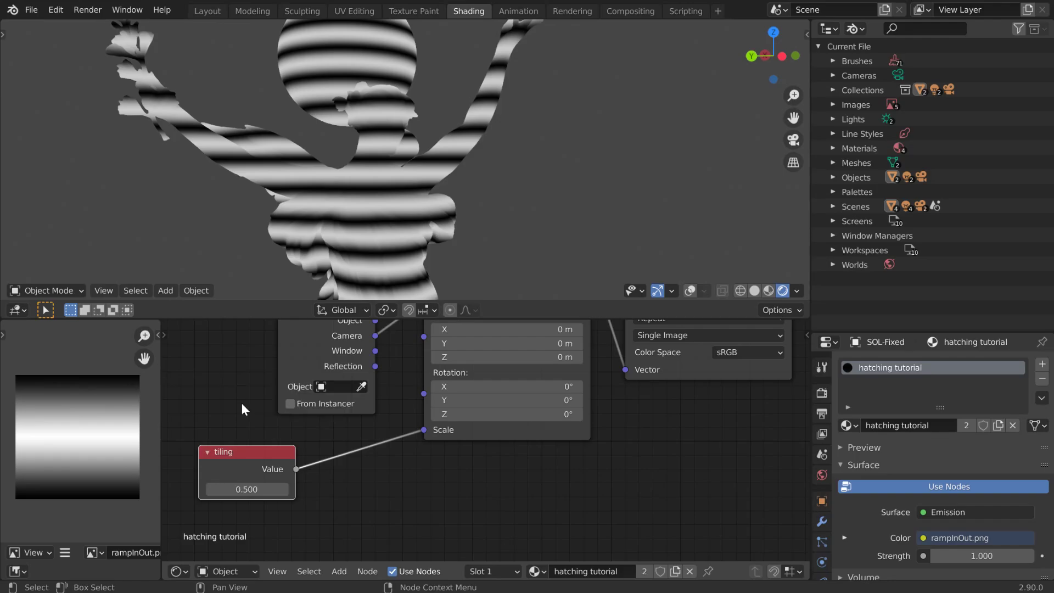
left_click_drag(244, 489, 333, 489)
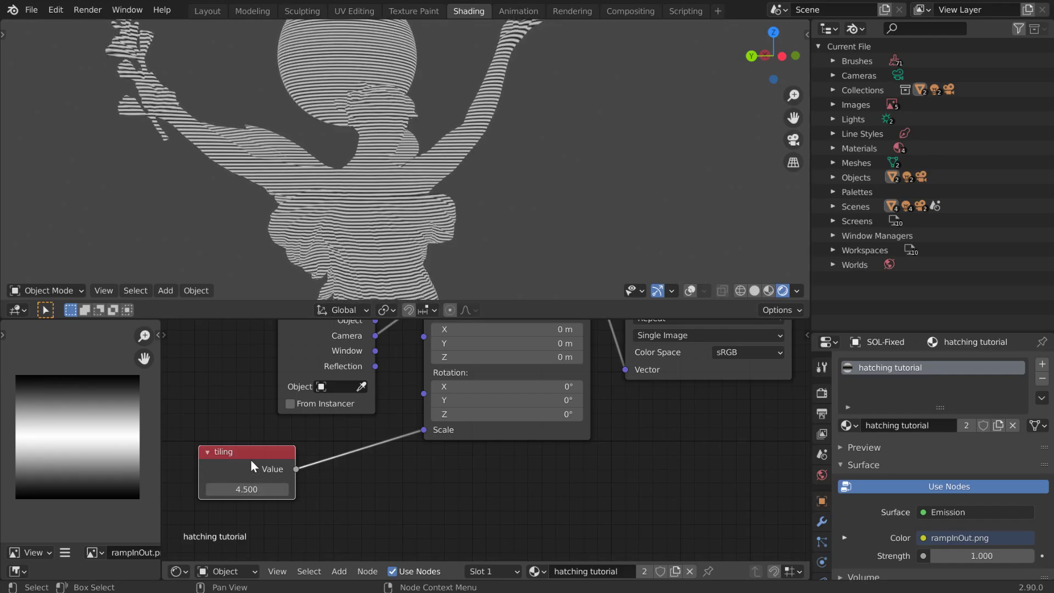
left_click_drag(248, 455, 348, 462)
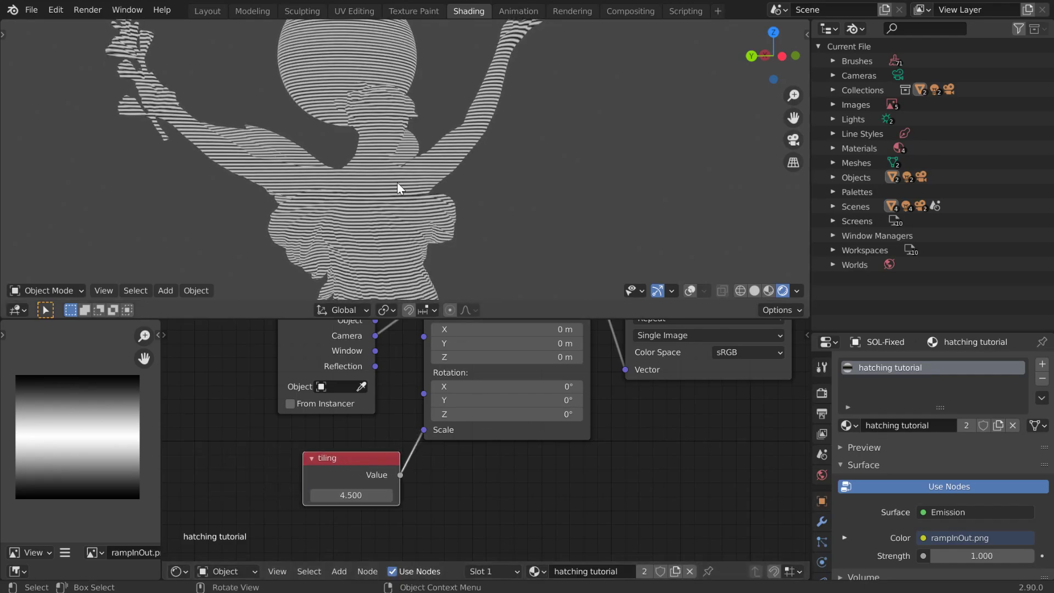
Step: Examine the camera-mapped stripes on the statue and sphere up close in a maximized viewport
key("ctrl+space")
middle_click_drag(367, 189, 419, 283)
scroll(419, 319, "up", 5)
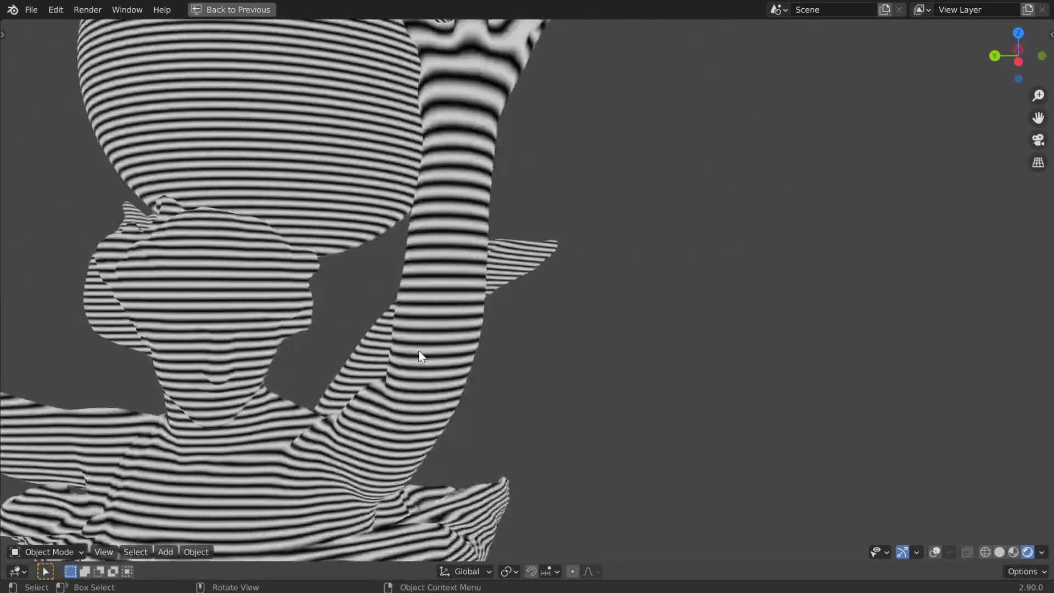
mouse_move(419, 353)
middle_mouse_down()
mouse_move(336, 390)
mouse_move(417, 374)
middle_mouse_up()
scroll(338, 392, "down", 4)
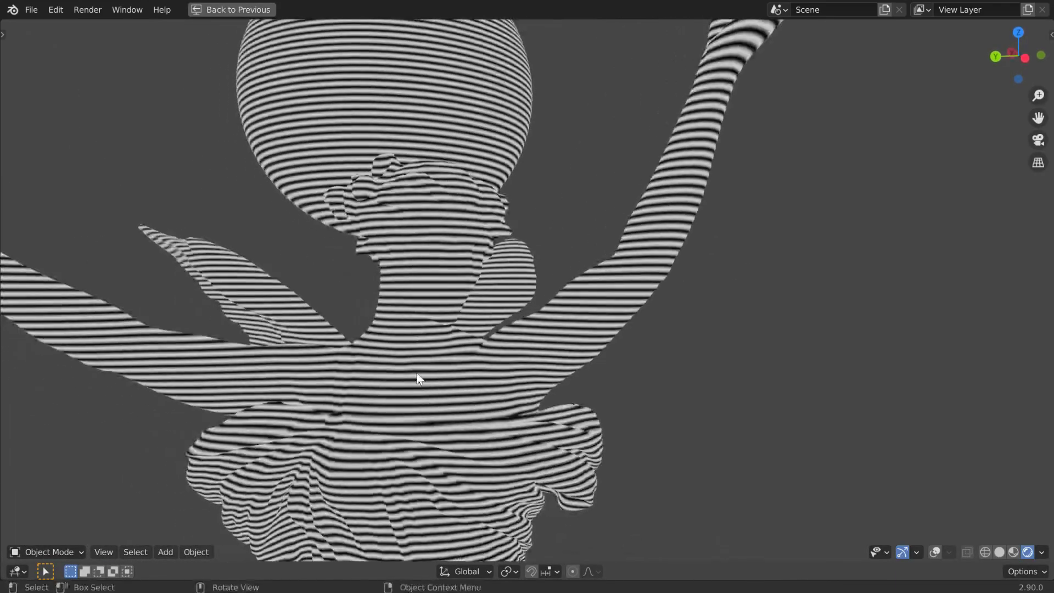
key("ctrl+space")
Step: Add a Diffuse BSDF node in the empty space above the ramp texture nodes
scroll(393, 417, "up", 10)
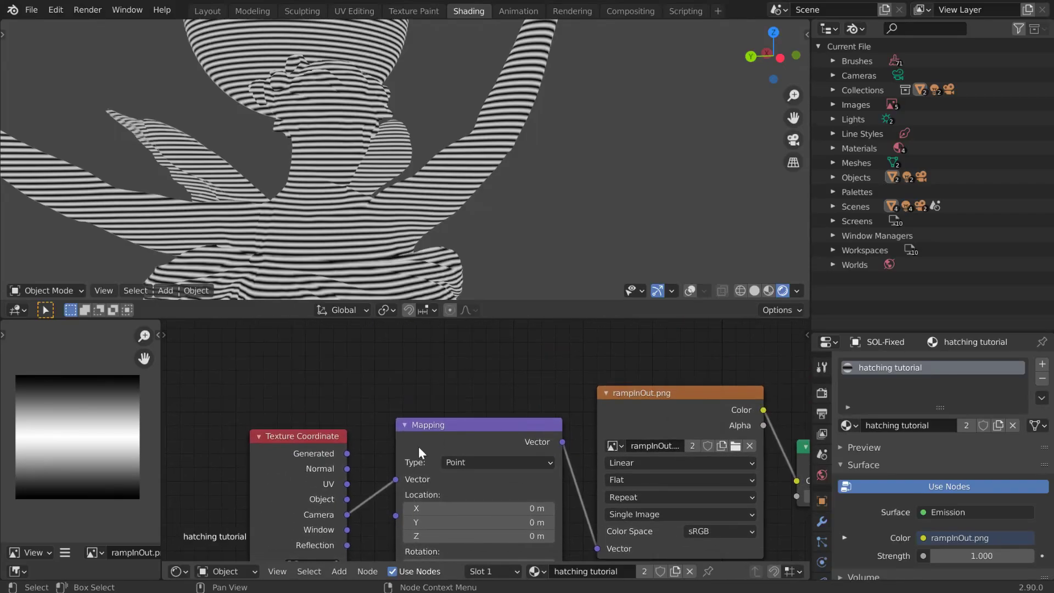
scroll(392, 469, "up", 5)
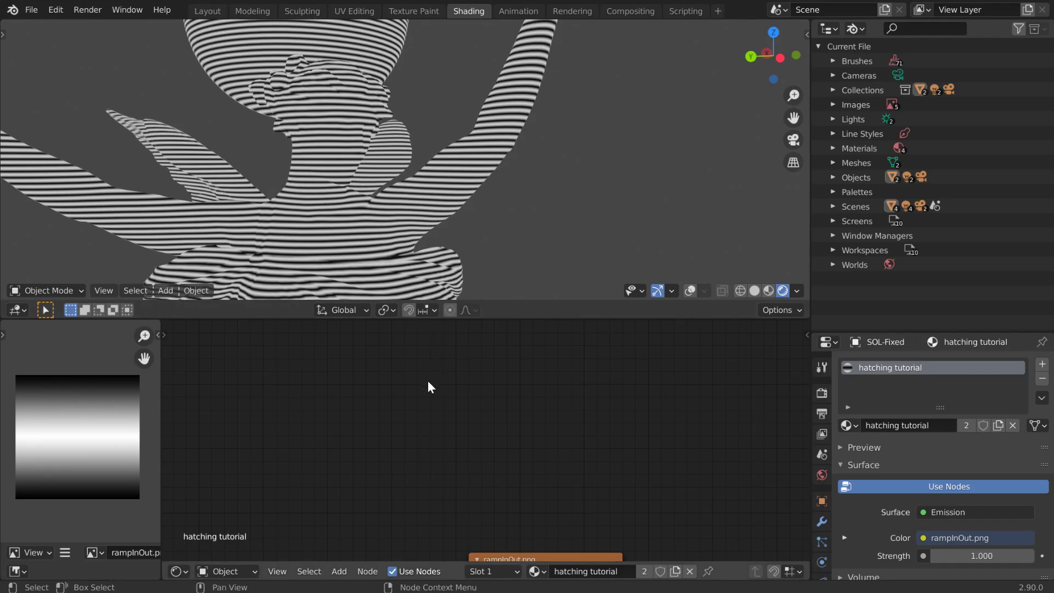
middle_click_drag(428, 384, 409, 384)
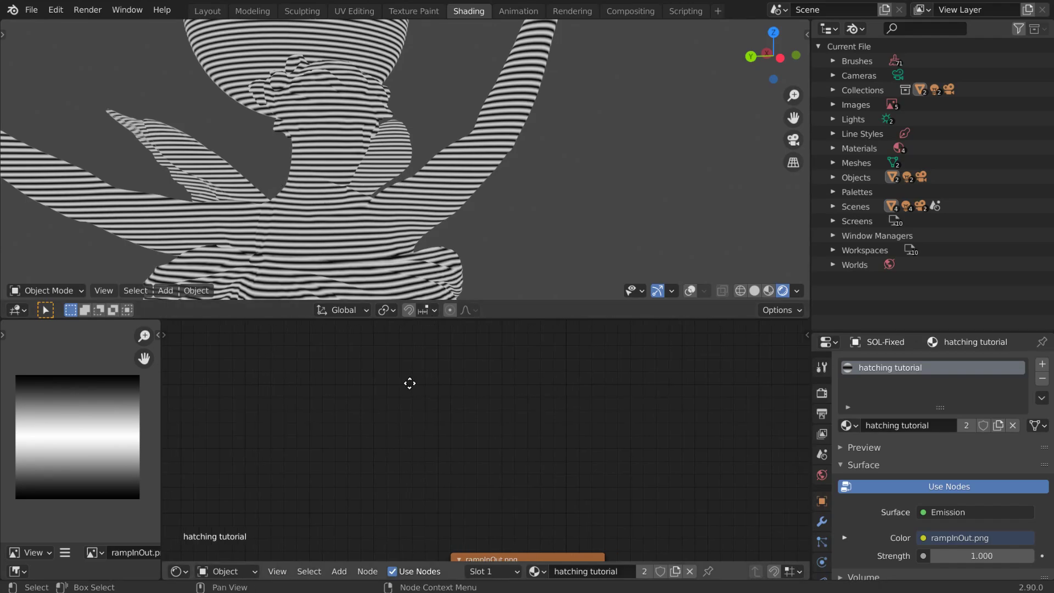
key("shift+a")
left_click(384, 420)
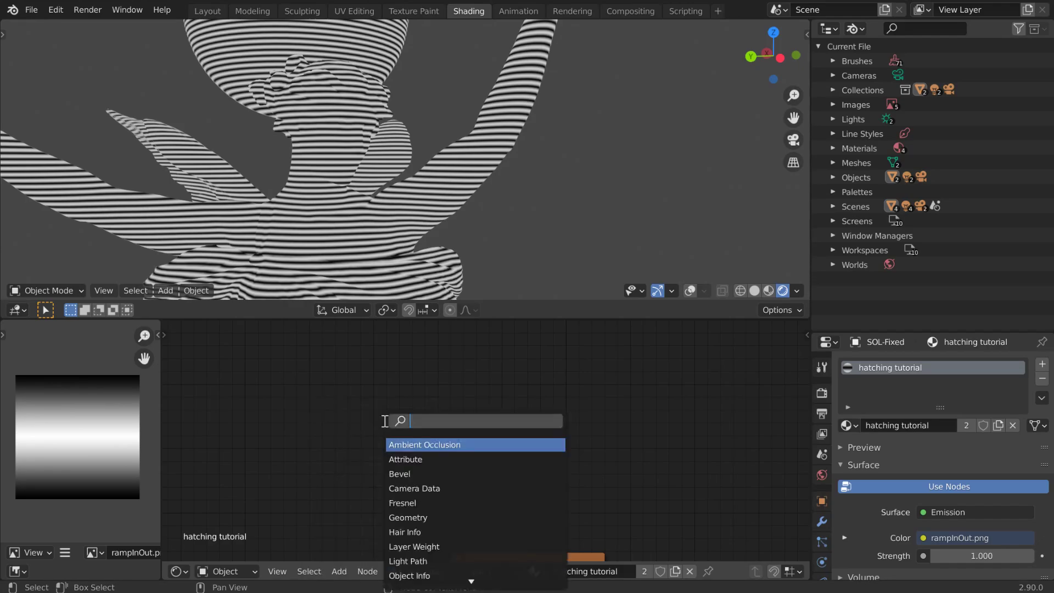
type("di")
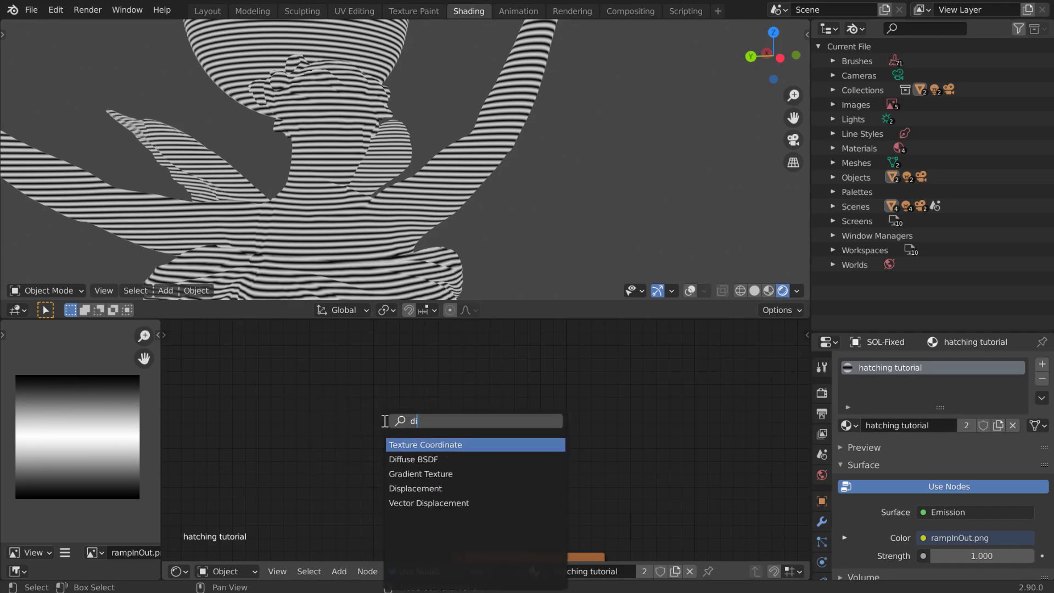
left_click(458, 460)
left_click(437, 444)
Step: Add a Shader to RGB node fed by the Diffuse BSDF output and preview its Color result on the statue
key("shift+a")
left_click(436, 437)
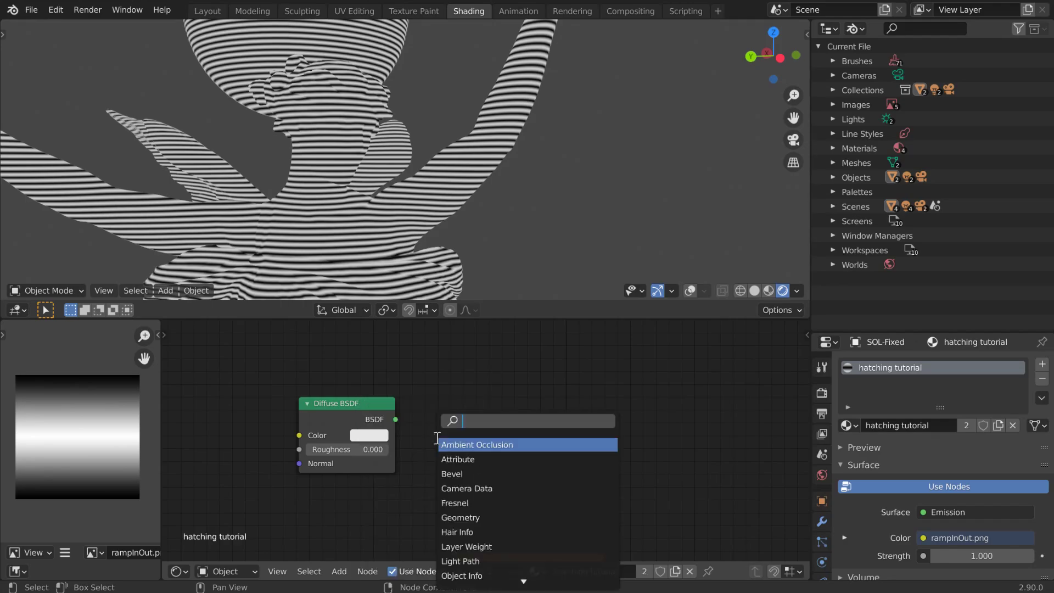
type("r")
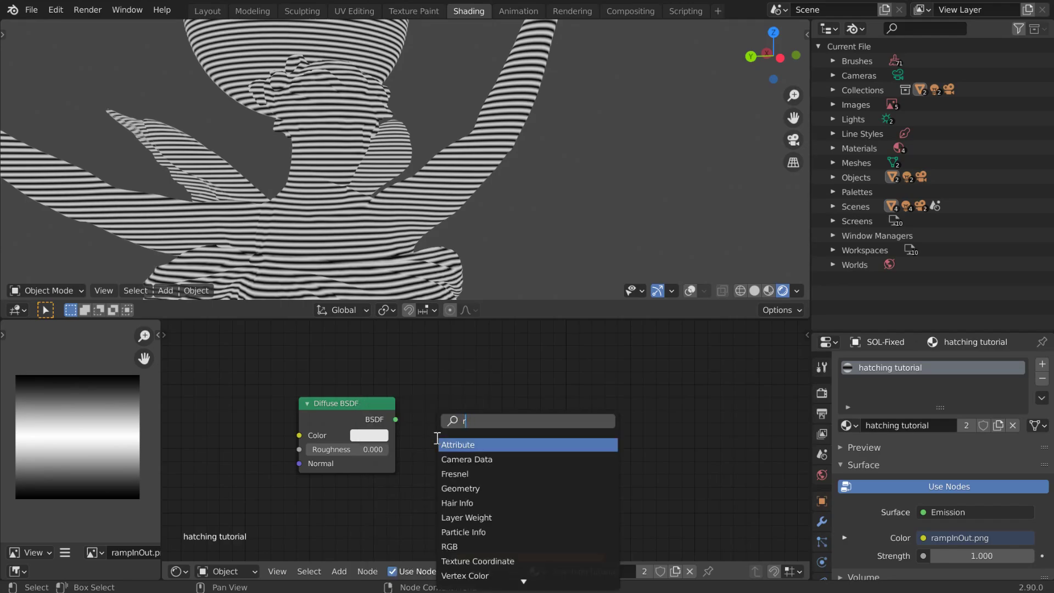
type("g")
left_click(469, 532)
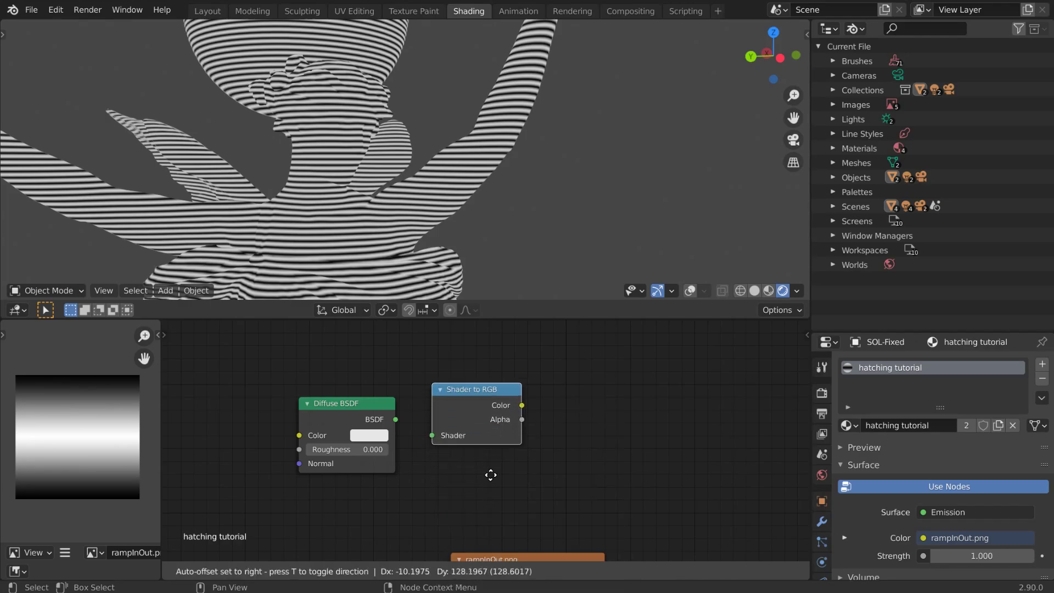
left_click(490, 478)
left_click_drag(395, 419, 430, 431)
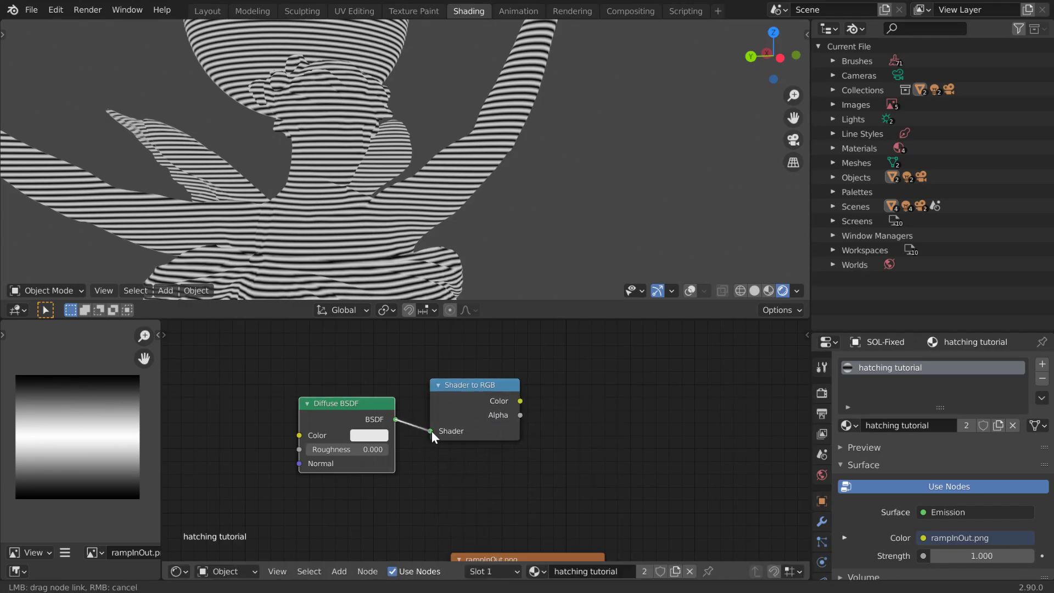
left_click(470, 387, "ctrl+shift")
mouse_move(426, 245)
middle_mouse_down()
mouse_move(394, 228)
mouse_move(412, 233)
middle_mouse_up()
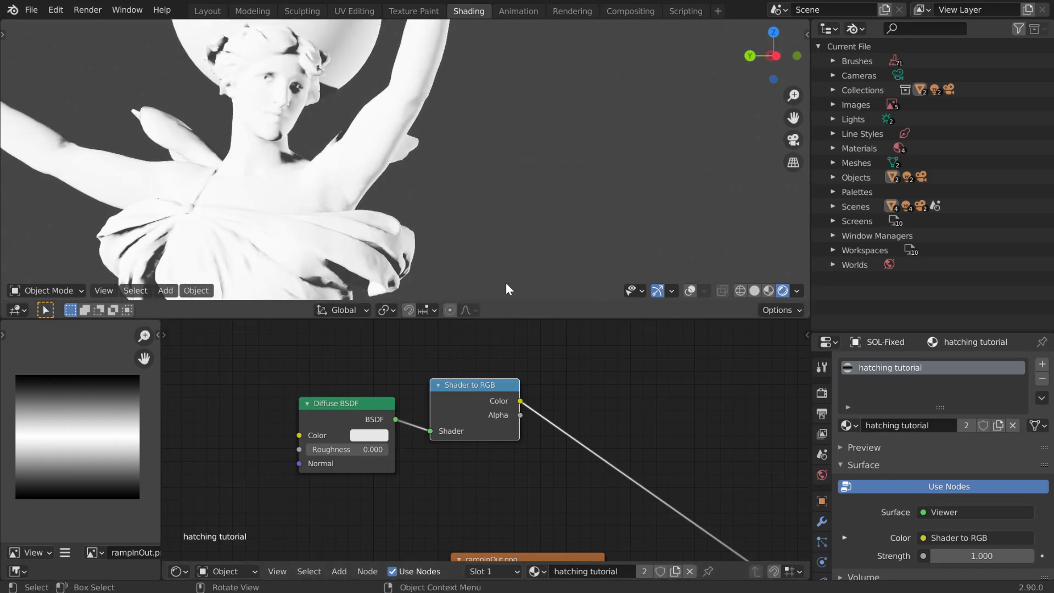
Step: Switch the Outliner's display mode to View Layer to list the scene's objects
left_click(855, 28)
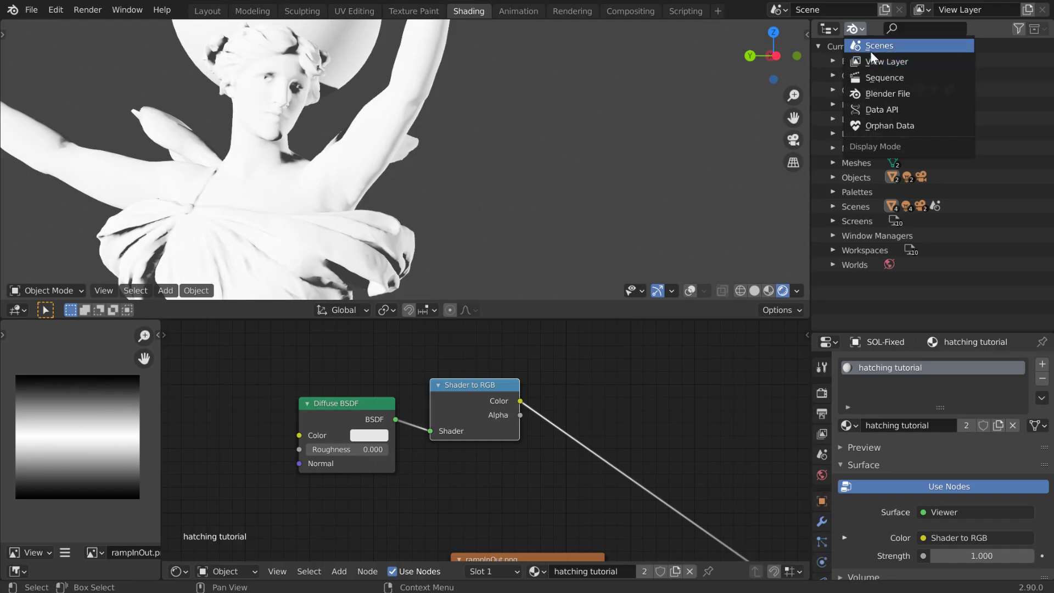
left_click(871, 47)
left_click(818, 46)
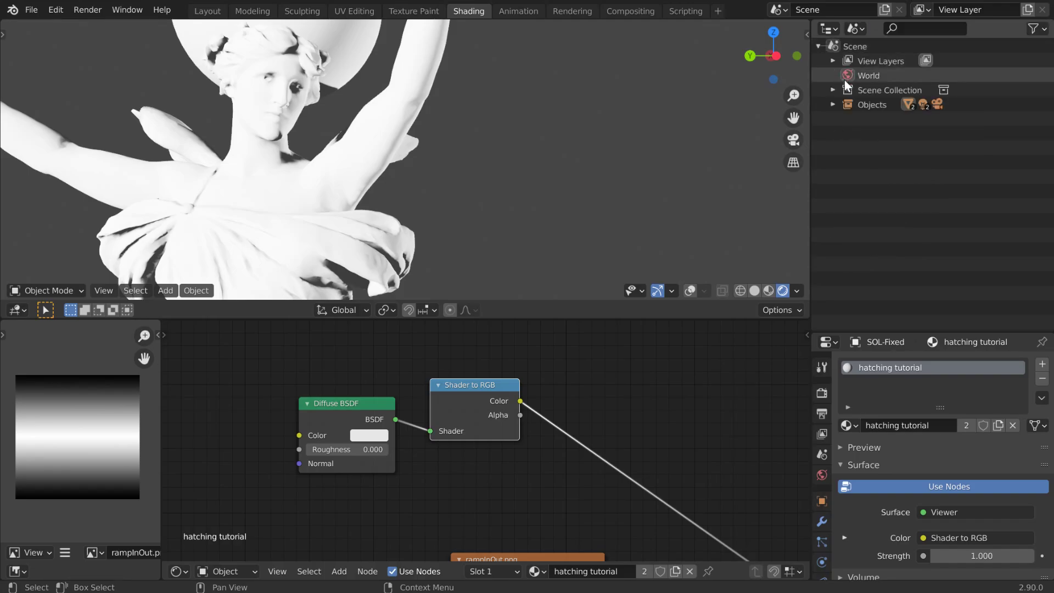
left_click(855, 46)
left_click(855, 29)
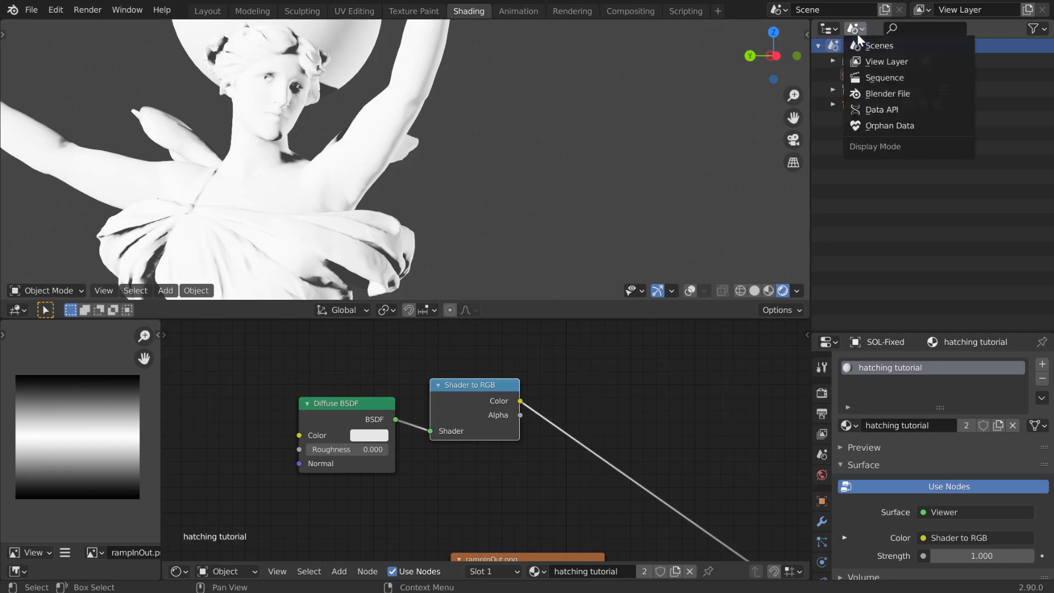
left_click(872, 61)
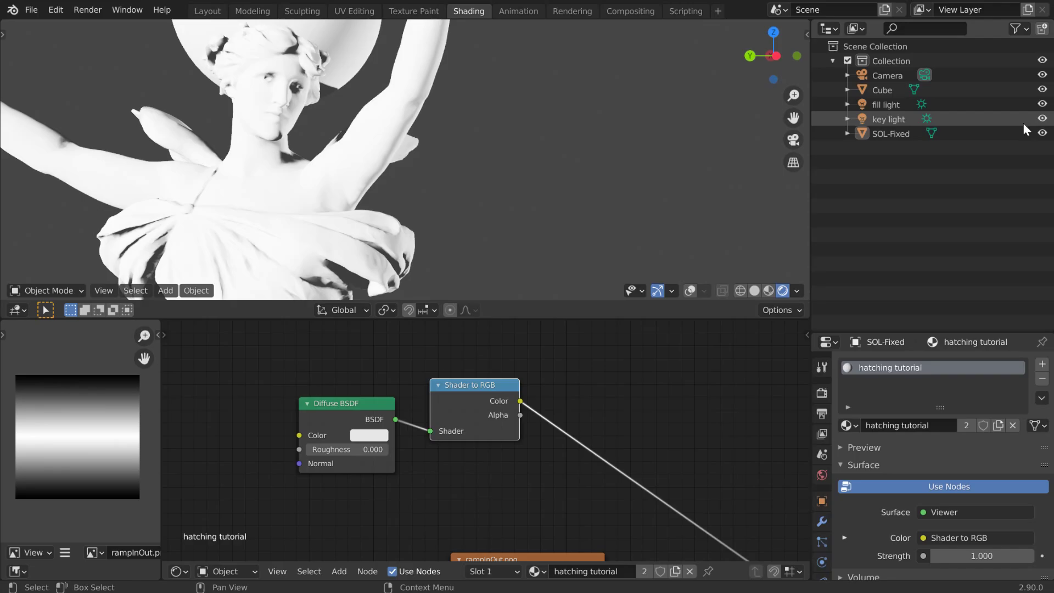
Step: Hide the key light and examine the fill light's effect on the statue along with its sun settings
left_click(1043, 120)
left_click(1043, 105)
middle_click_drag(628, 161, 522, 177)
left_click(1042, 105)
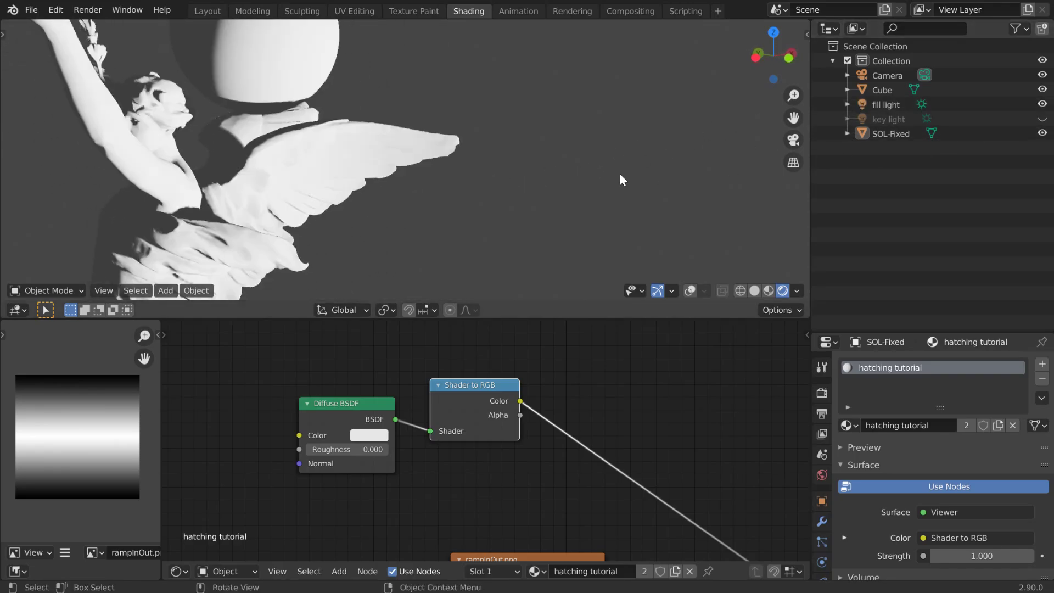
middle_click_drag(606, 175, 462, 199)
left_click(889, 105)
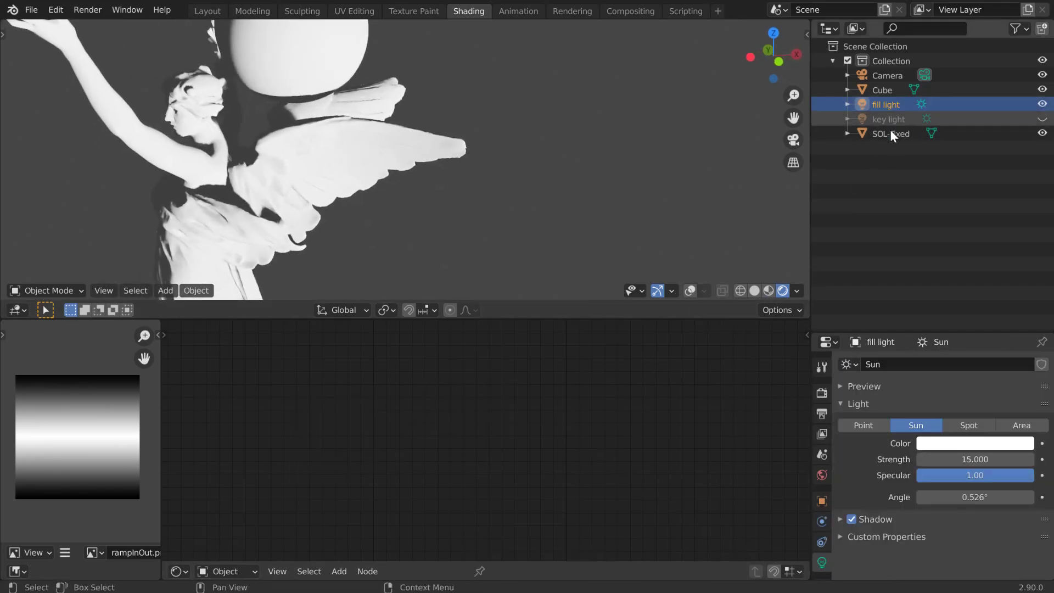
middle_click_drag(345, 289, 527, 255)
Step: Hide the fill light, show the key light, and examine the key light's effect and sun settings
left_click(1042, 105)
left_click(1041, 119)
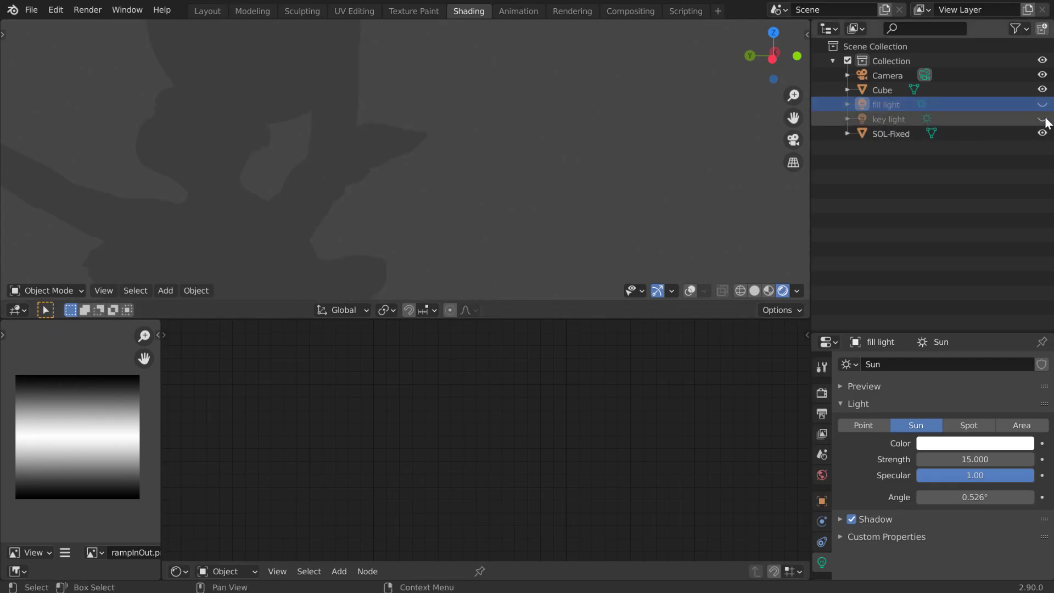
middle_click_drag(686, 181, 605, 176)
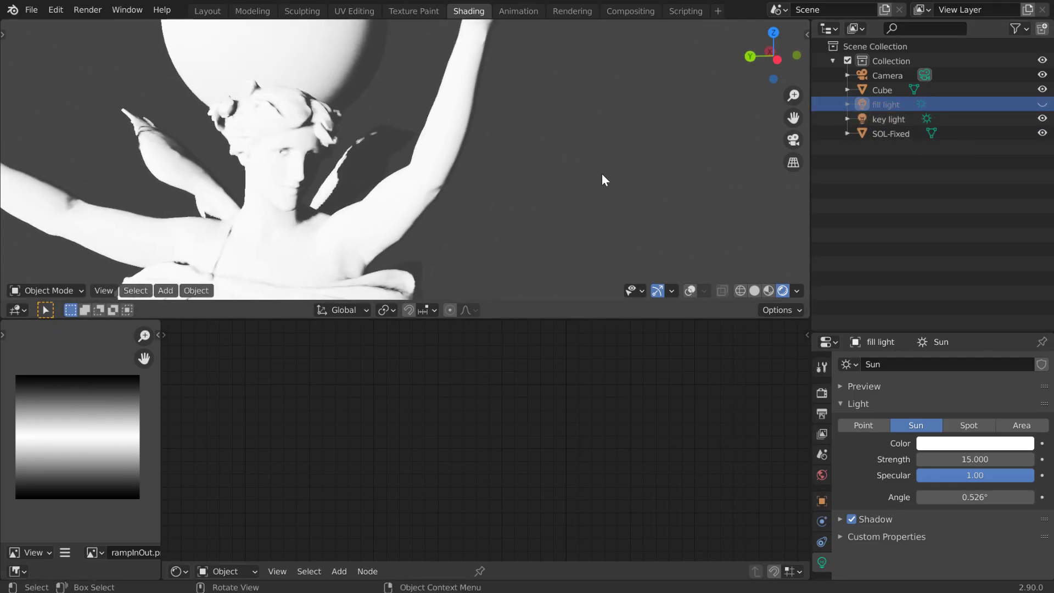
left_click(892, 119)
middle_click_drag(299, 218, 233, 209)
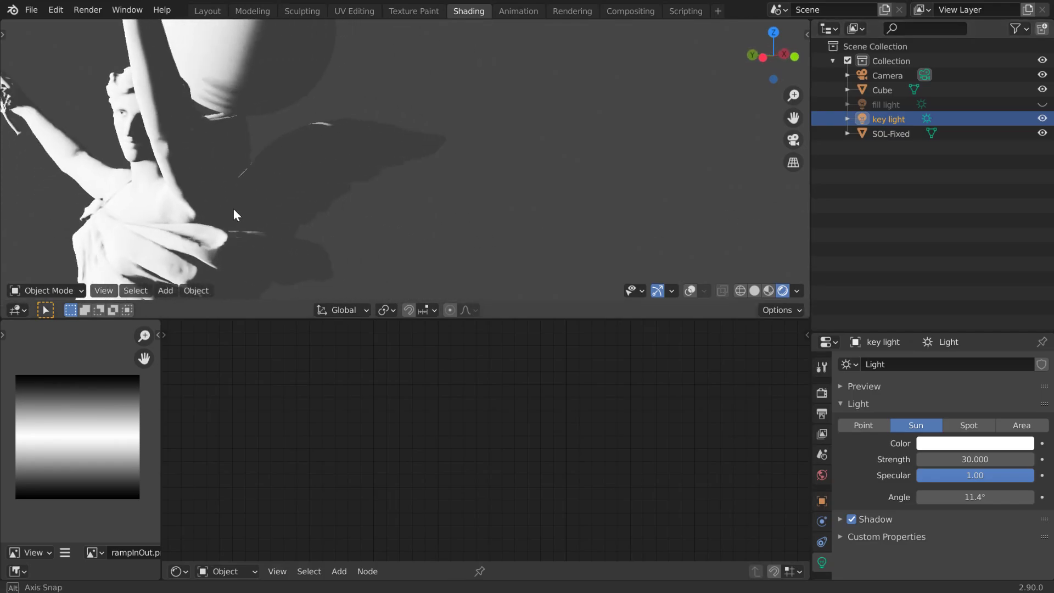
Step: Show the fill light again and reselect the SOL-Fixed statue
left_click(1042, 104)
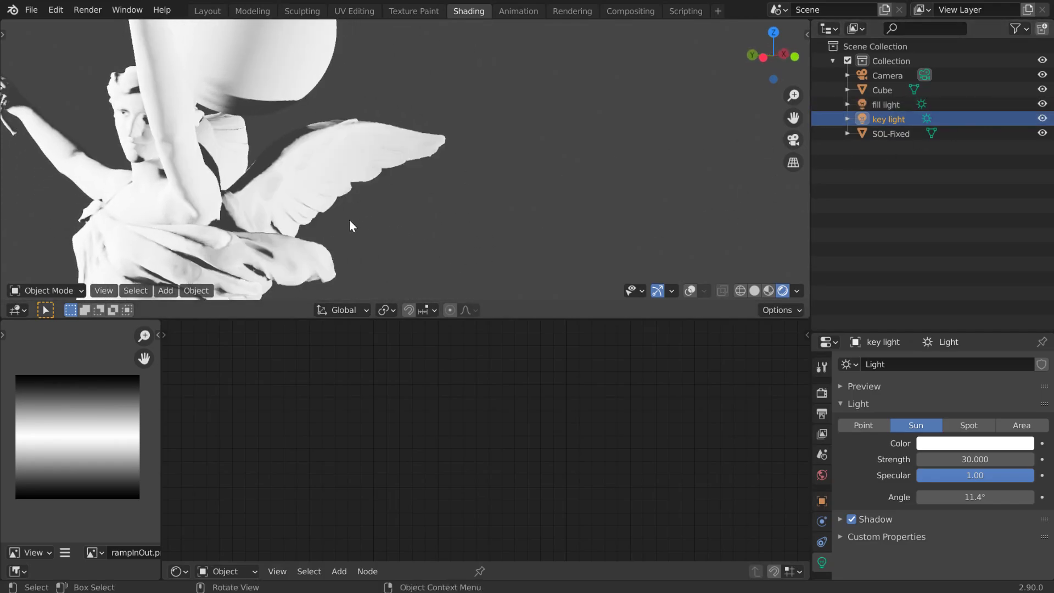
middle_click_drag(350, 220, 405, 210)
left_click(301, 213)
Step: Move the Material Output, Viewer and Emission nodes farther from the ramp texture to make room for more nodes
scroll(454, 509, "down", 2)
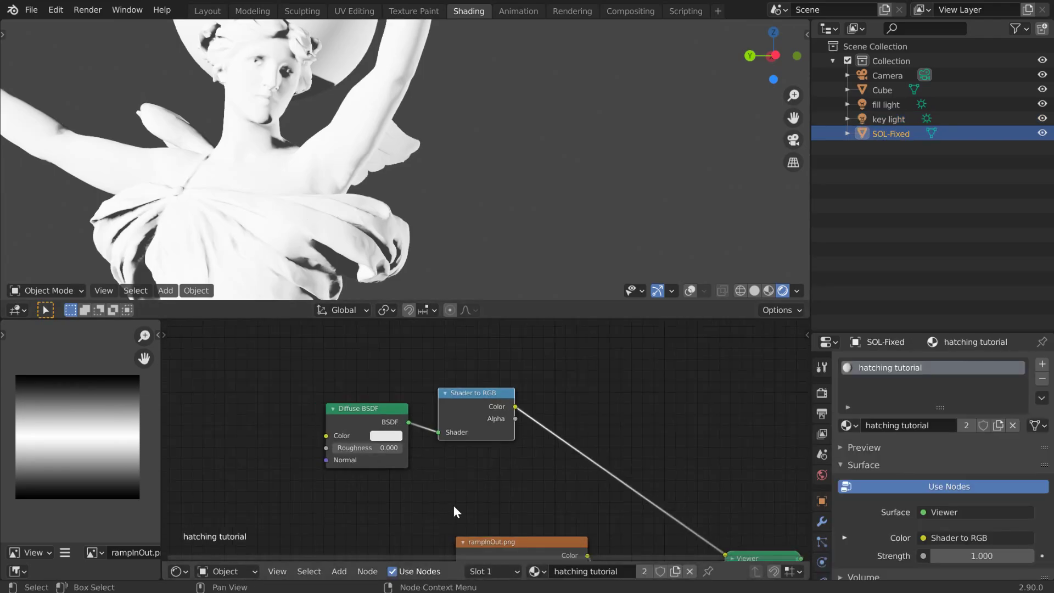
middle_click_drag(452, 505, 234, 382)
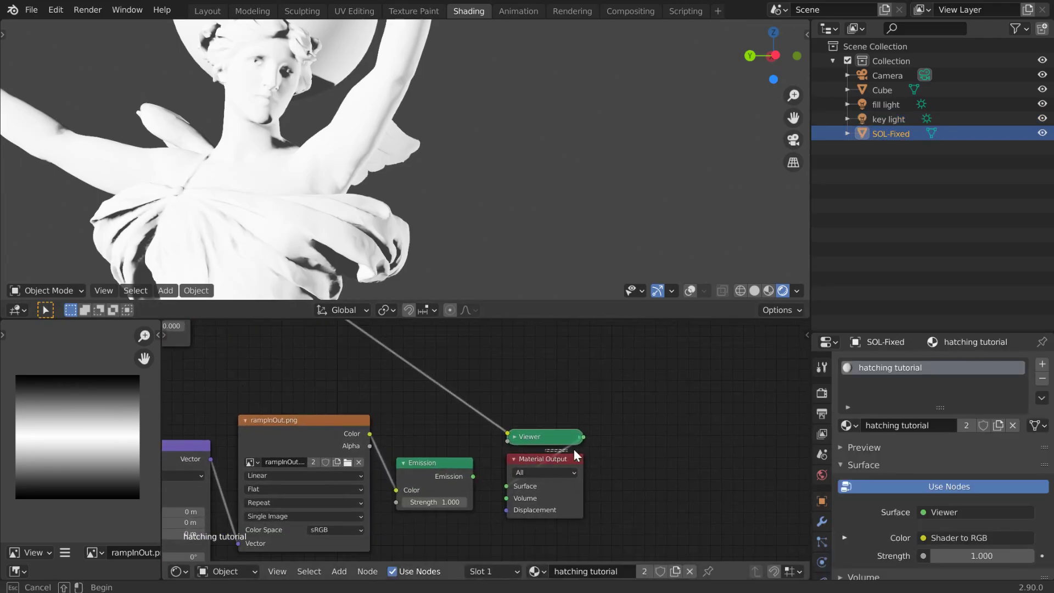
left_click_drag(545, 459, 739, 420)
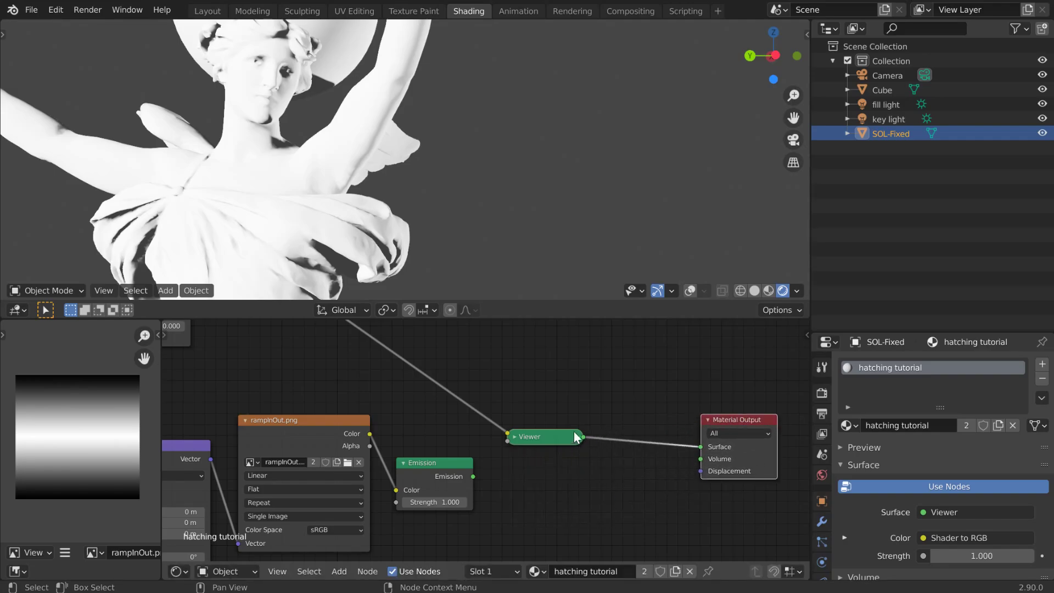
left_click_drag(541, 437, 609, 415)
left_click_drag(430, 461, 589, 459)
middle_click_drag(494, 439, 619, 482)
middle_click_drag(519, 419, 531, 439)
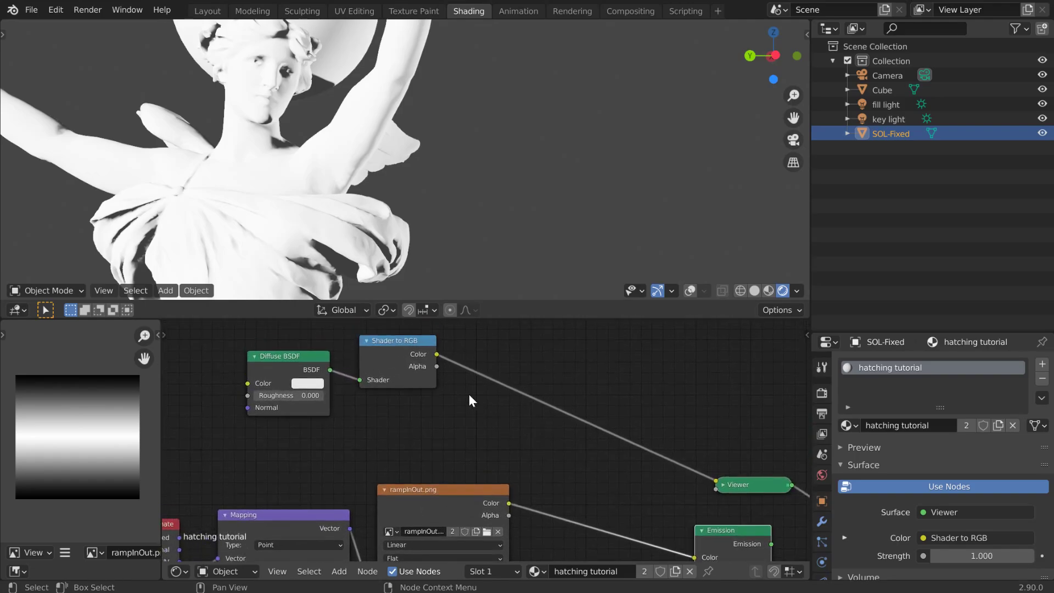
Step: Add a Math node beyond the Shader to RGB node and set its operation to Multiply
middle_click_drag(471, 399, 471, 432)
key("shift+a")
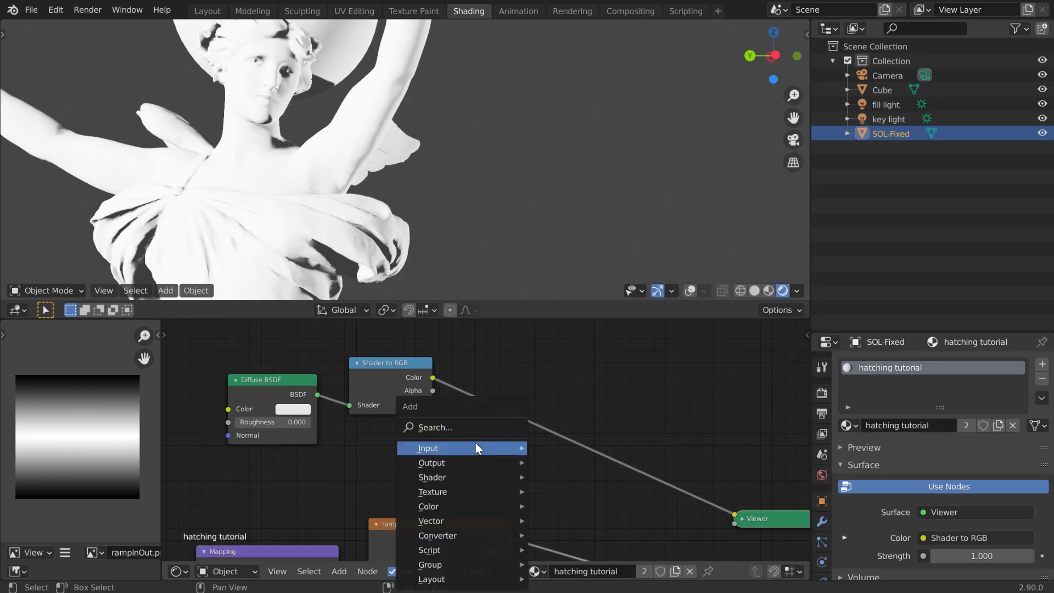
left_click(476, 442)
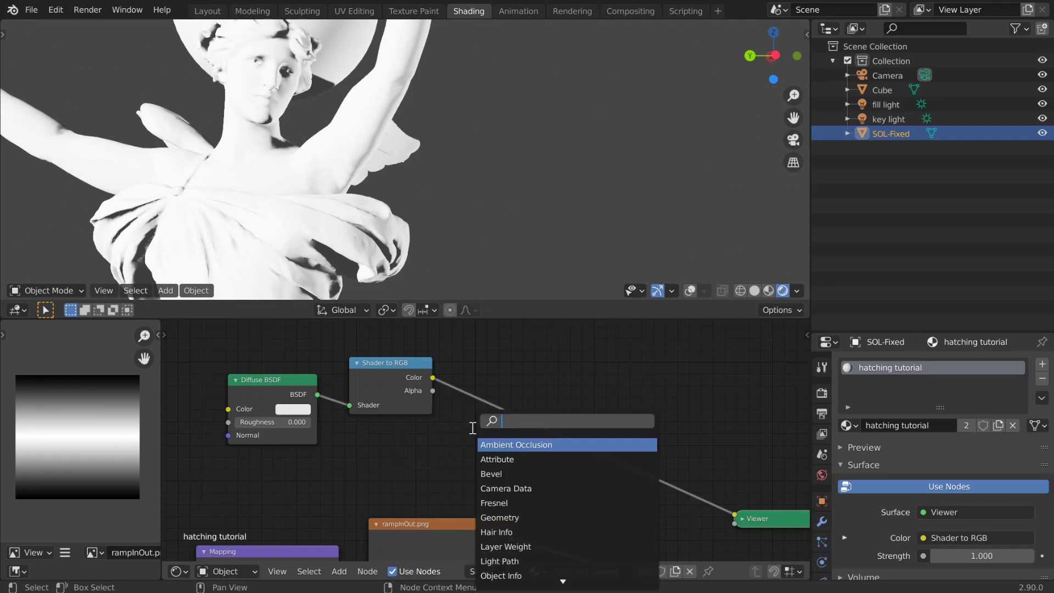
type("math")
left_click(503, 444)
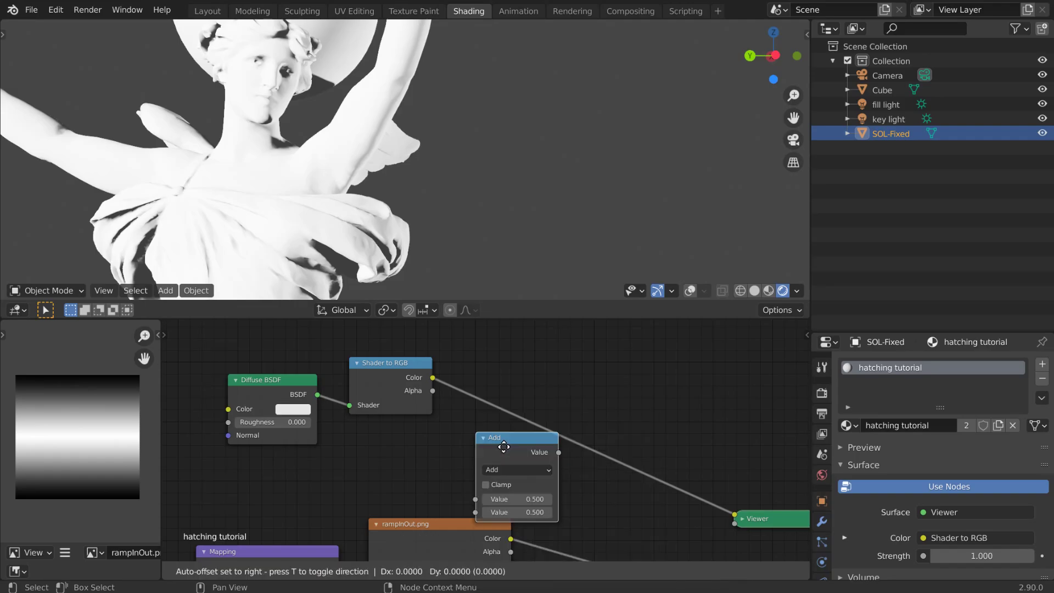
left_click(617, 370)
left_click(626, 375)
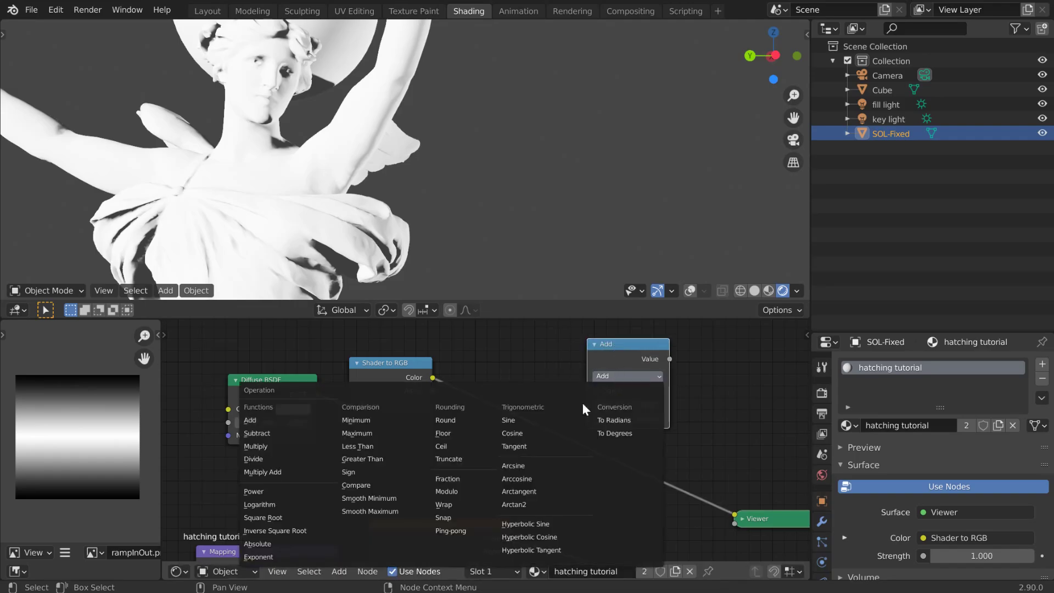
left_click(264, 446)
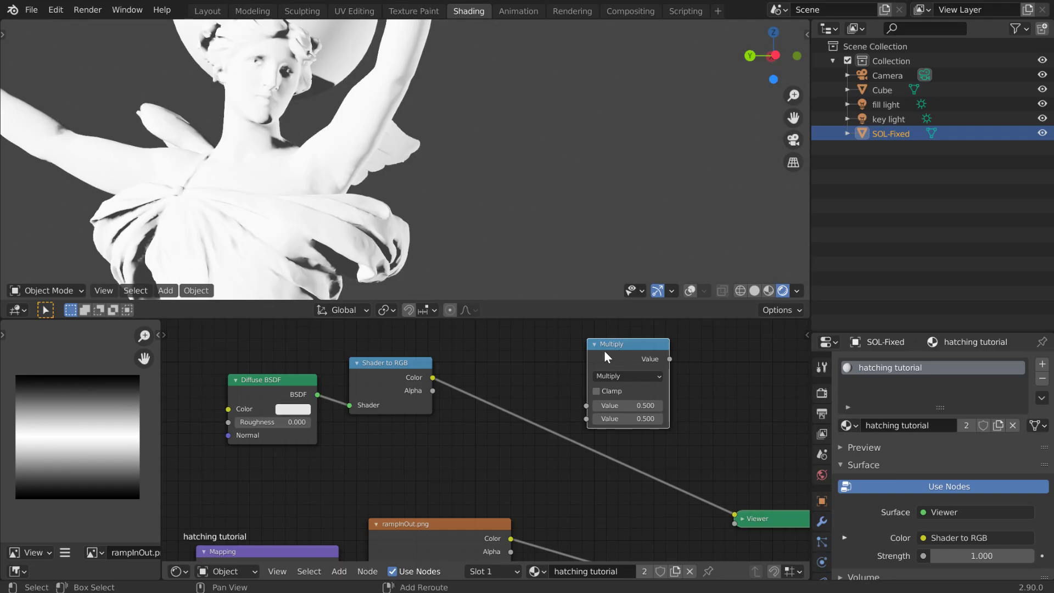
Step: Duplicate the Multiply node onto the ramp texture's link, and feed the Shader to RGB color into the original Multiply with value 2
key("shift+d")
left_click(586, 493)
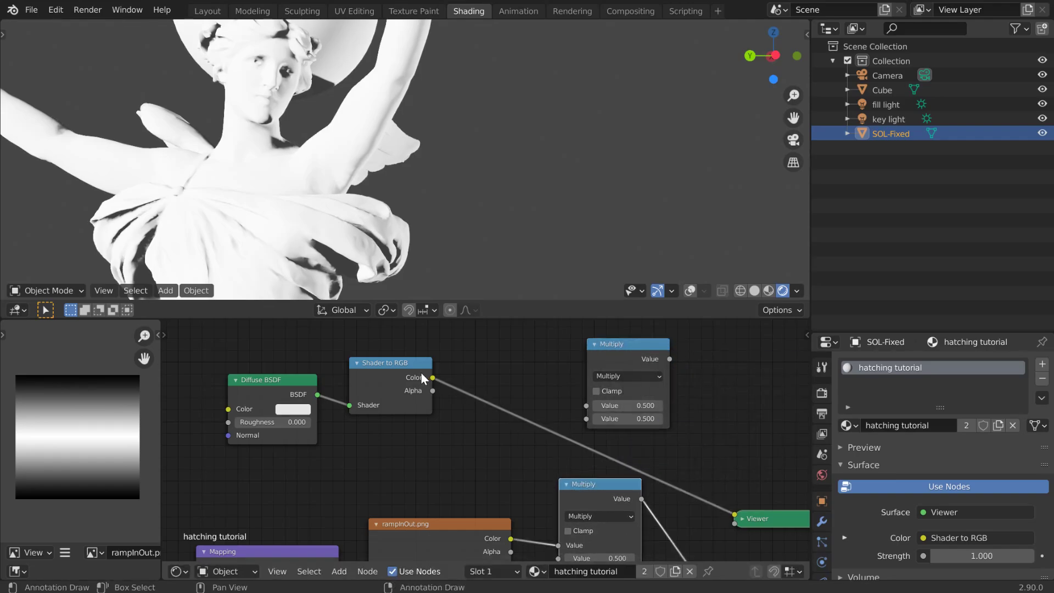
left_click_drag(433, 379, 519, 380)
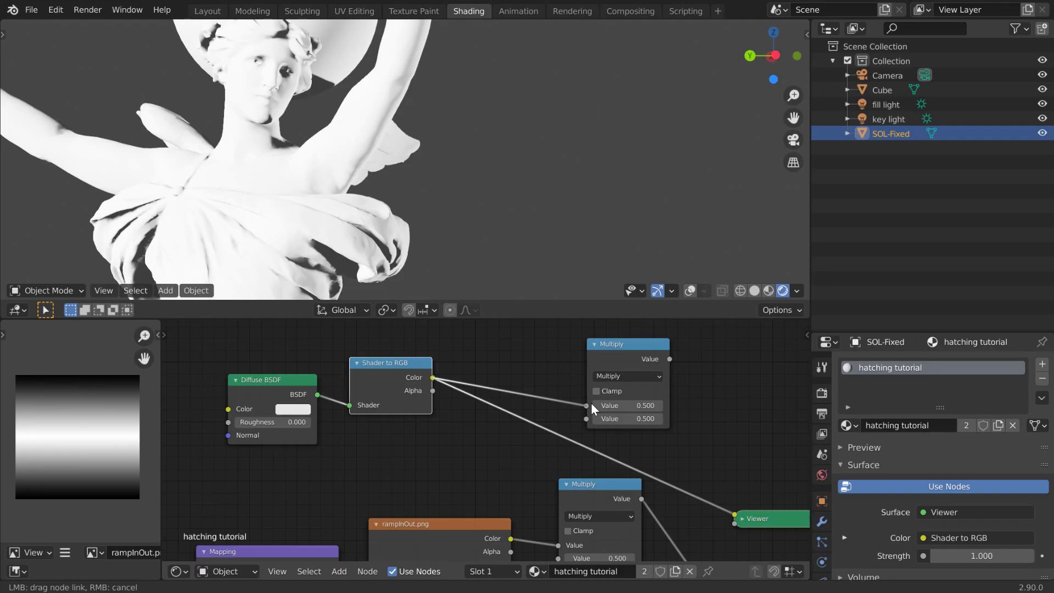
left_click_drag(591, 403, 588, 405)
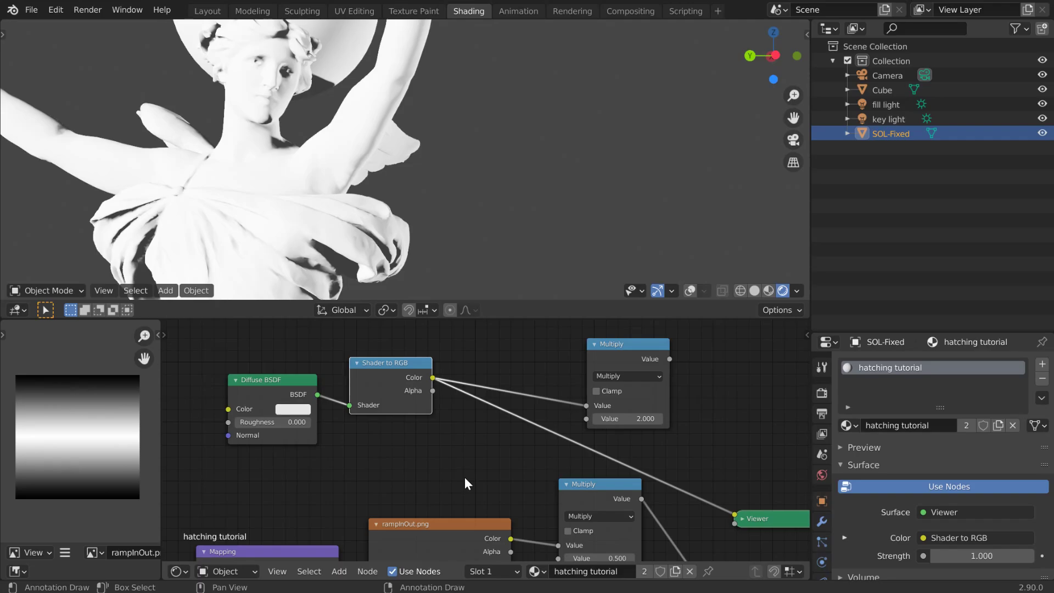
Step: Set the ramp texture's Multiply value to 2 and move the Emission node slightly farther away
middle_click_drag(465, 477, 363, 362)
left_click_drag(471, 384, 475, 423)
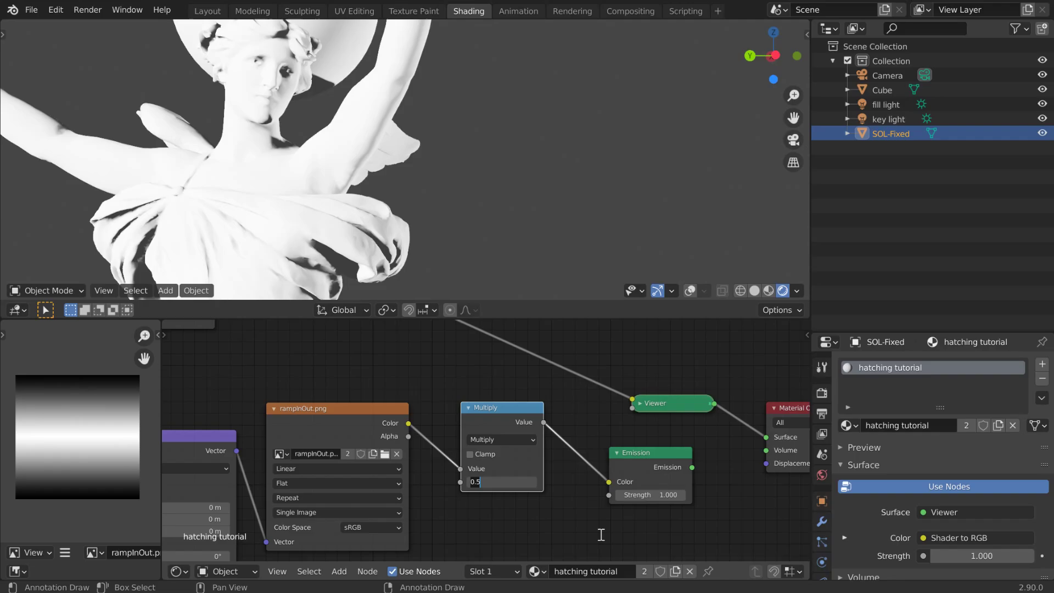
key("Return")
left_click_drag(630, 449, 674, 444)
Step: Delete the Viewer node and move the Emission and Material Output nodes farther from the Multiply nodes
scroll(646, 457, "up", 4, "shift")
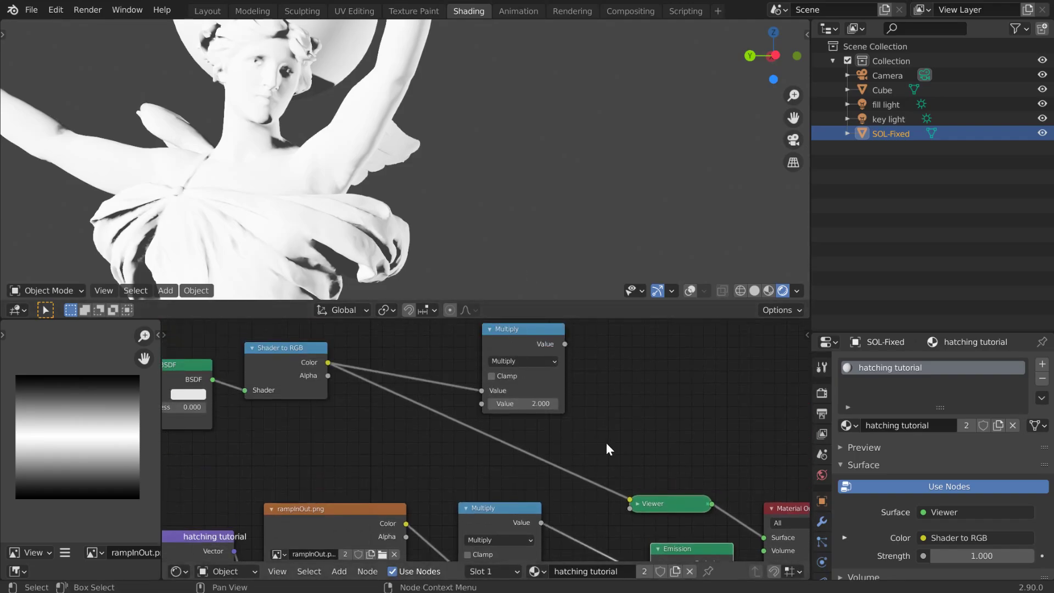
left_click(652, 508)
key("x")
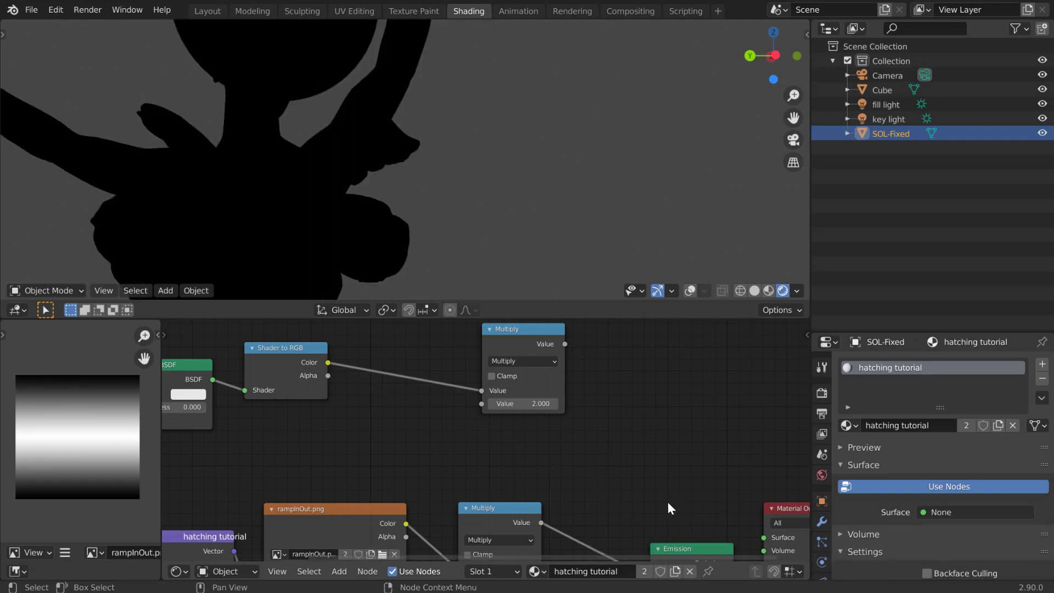
middle_click_drag(667, 501, 623, 455)
scroll(655, 447, "down", 2)
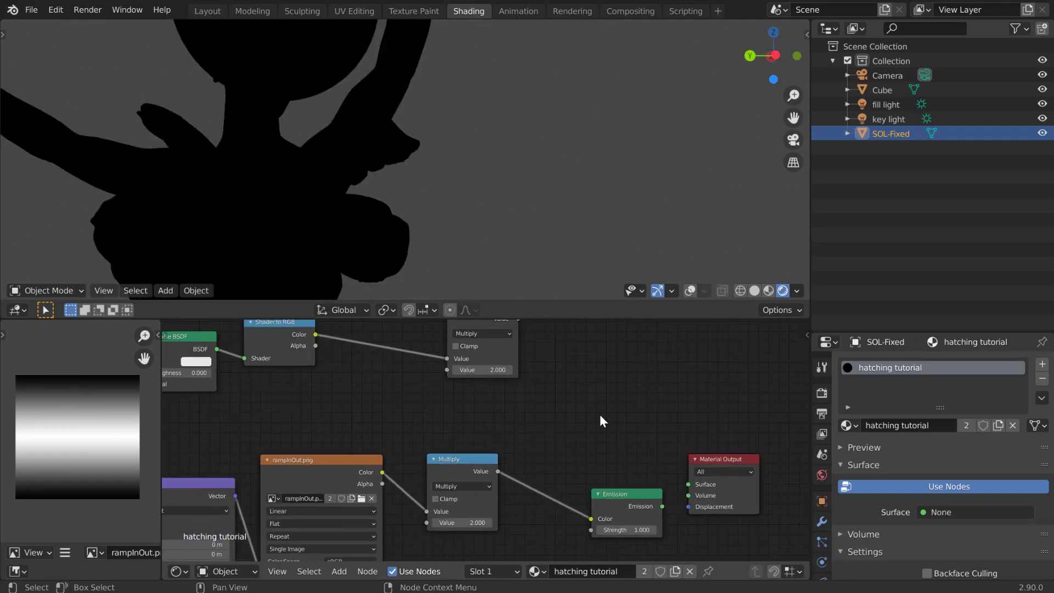
left_click_drag(599, 414, 714, 530)
key("g")
left_click(783, 493)
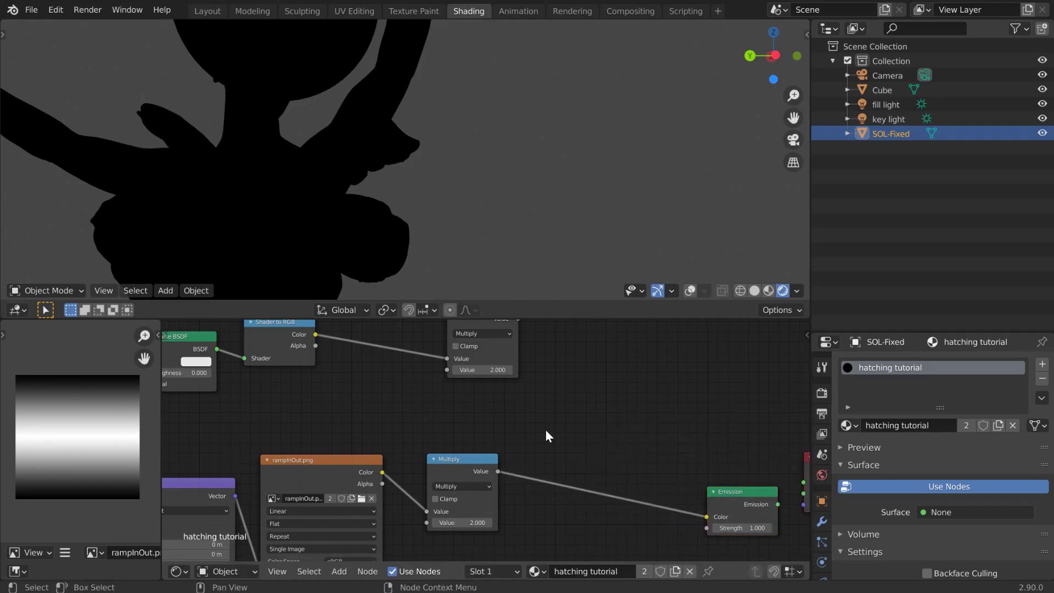
Step: Duplicate the Multiply node into the space before Emission and change the copy's operation to Subtract
key("shift+d")
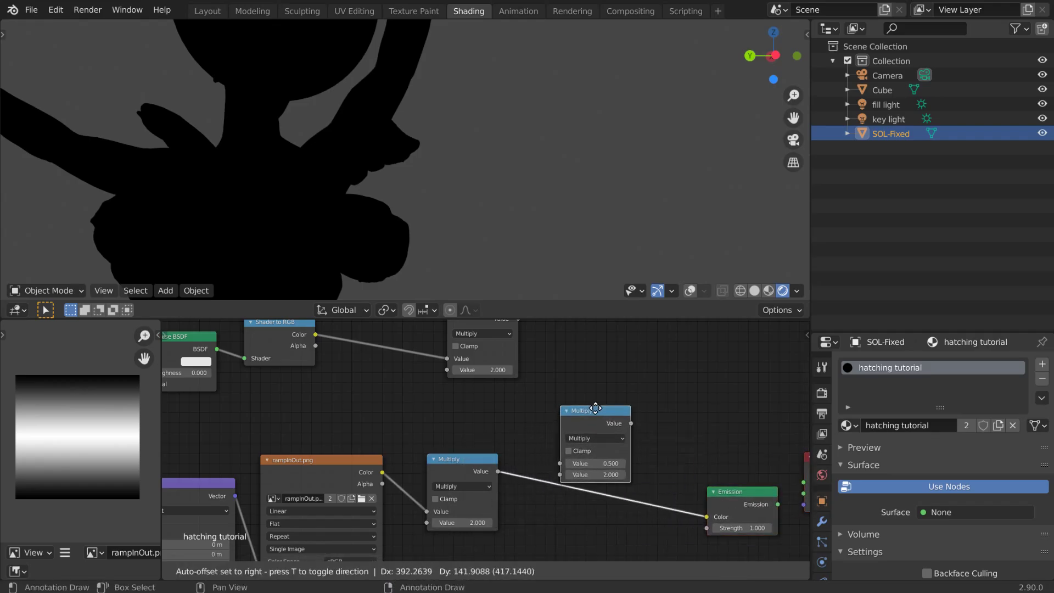
left_click(617, 364)
left_click(624, 395)
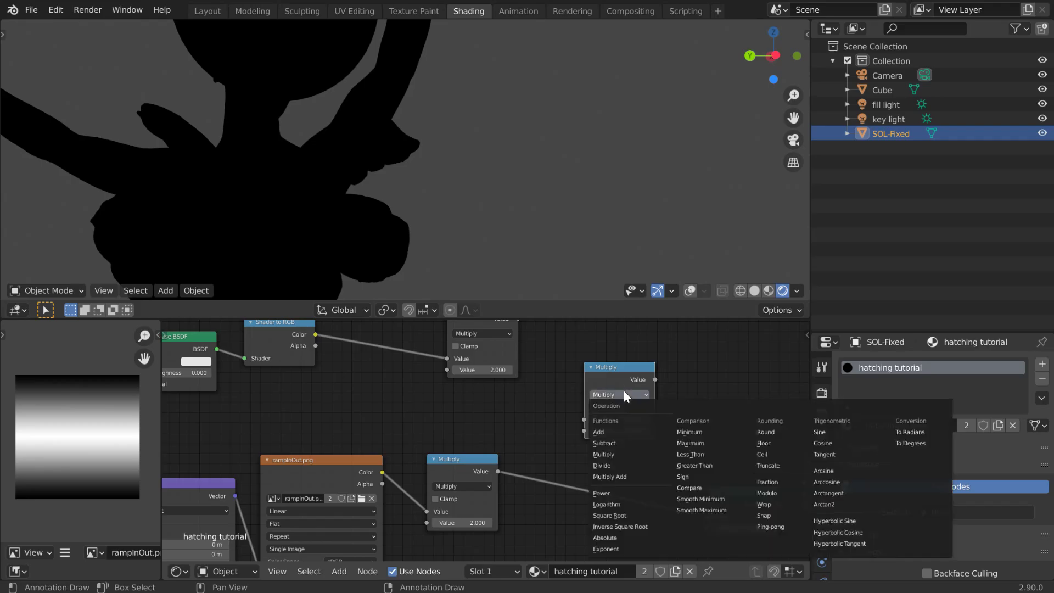
left_click(609, 442)
Step: Connect the lighting Multiply to the Subtract node's first value and the ramp Multiply to its second value
middle_click_drag(521, 335, 519, 380)
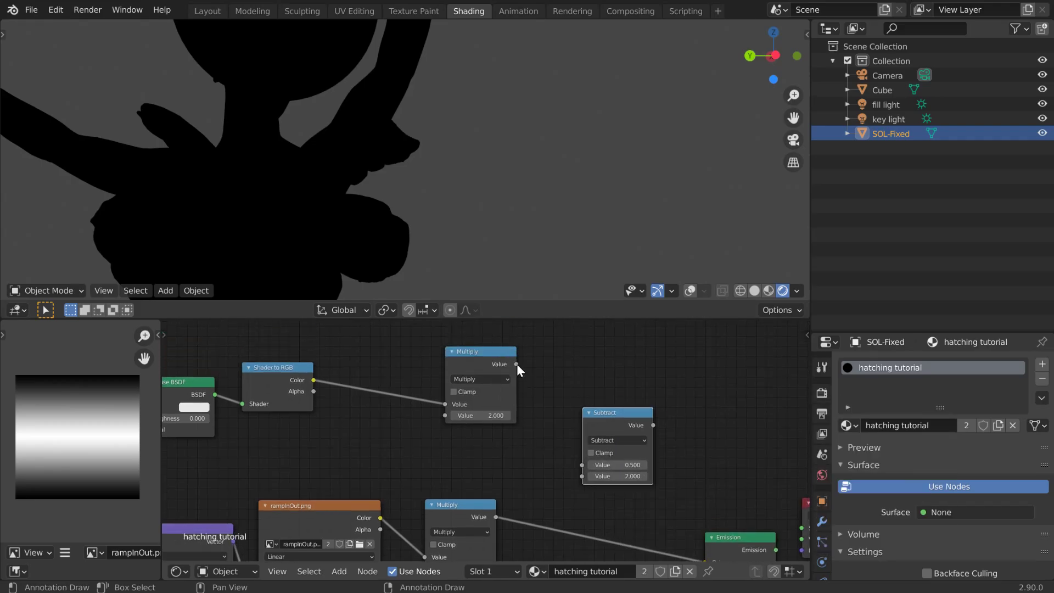
left_click_drag(516, 364, 582, 465)
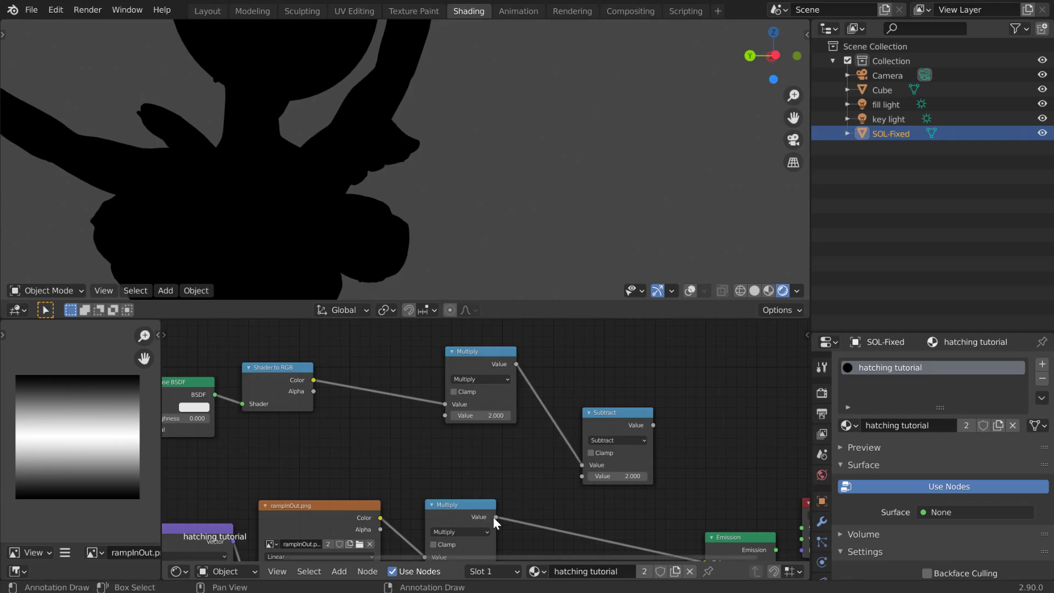
left_click_drag(496, 516, 582, 476)
middle_click_drag(673, 481, 624, 465)
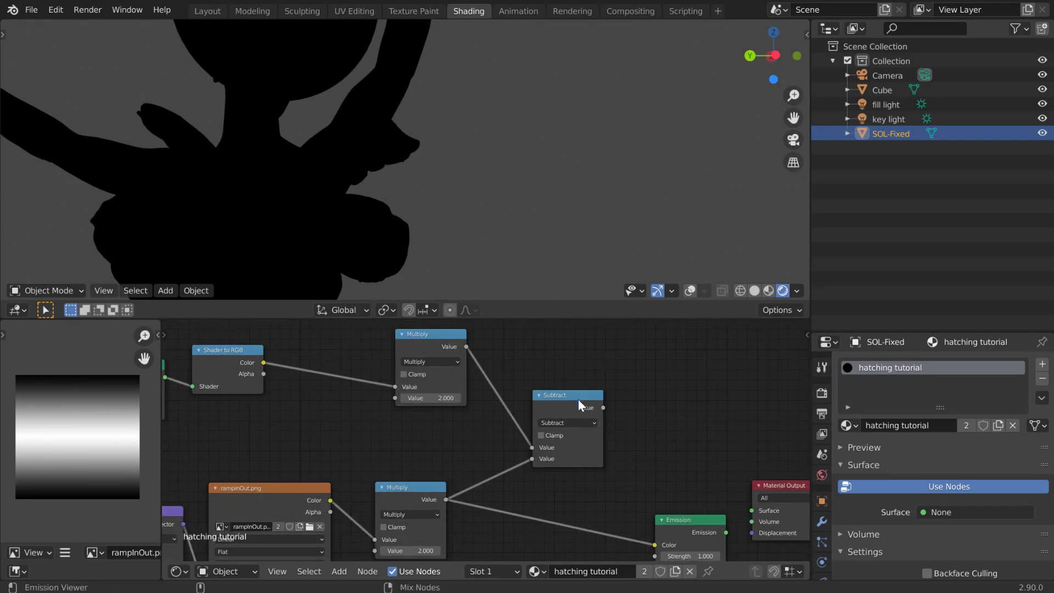
Step: Feed the Subtract result into the Emission color and connect Emission to the Material Output surface
left_click_drag(603, 407, 654, 544)
middle_click_drag(616, 495, 571, 468)
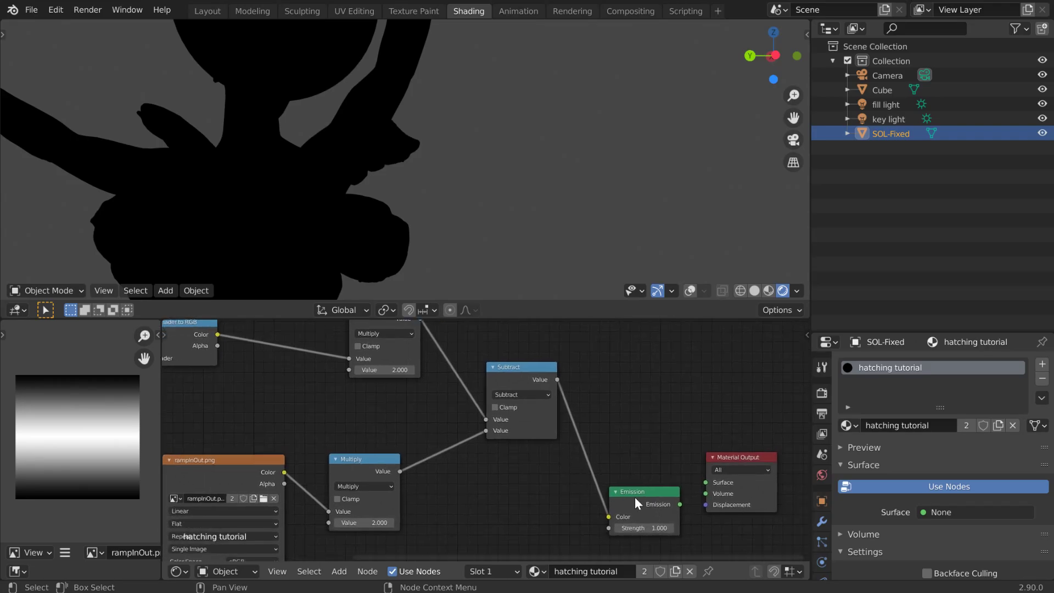
left_click(631, 491, "ctrl+shift")
mouse_move(366, 222)
middle_mouse_down()
mouse_move(384, 229)
mouse_move(342, 207)
mouse_move(364, 265)
middle_mouse_up()
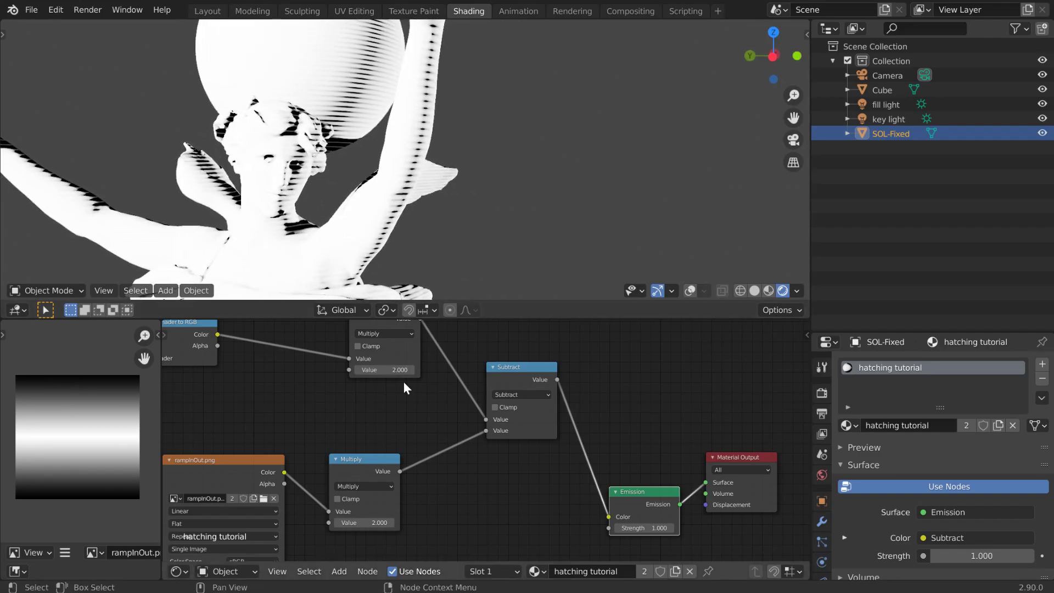
Step: Lower the lighting Multiply value to 0.330 and examine the hatching on the statue and sphere in a maximized viewport
mouse_move(388, 372)
left_mouse_down()
mouse_move(357, 373)
mouse_move(401, 374)
mouse_move(378, 373)
left_mouse_up()
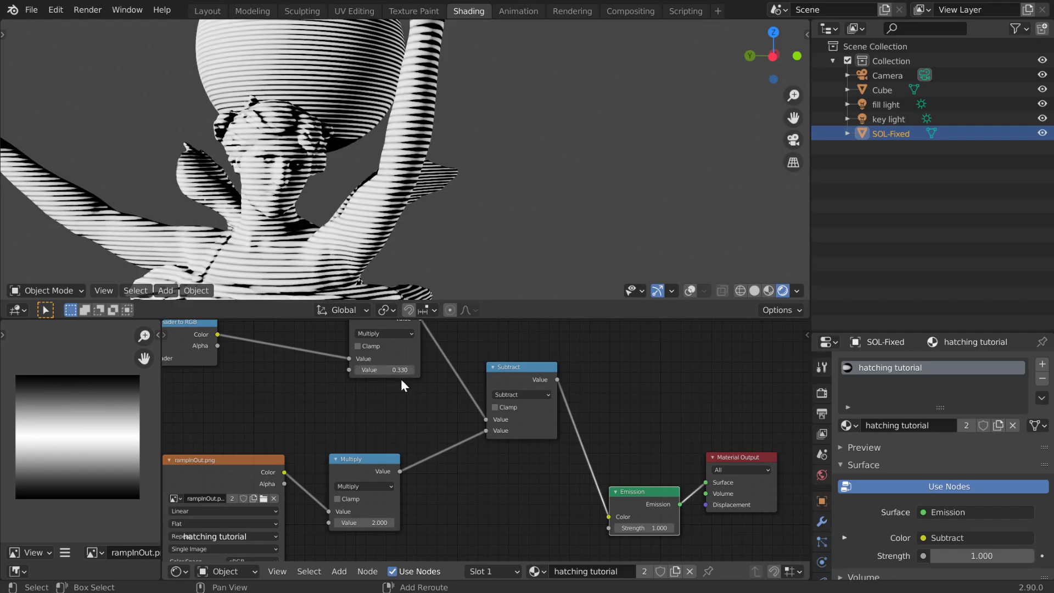
middle_click_drag(476, 211, 454, 212)
key("ctrl+space")
middle_click_drag(544, 283, 569, 283)
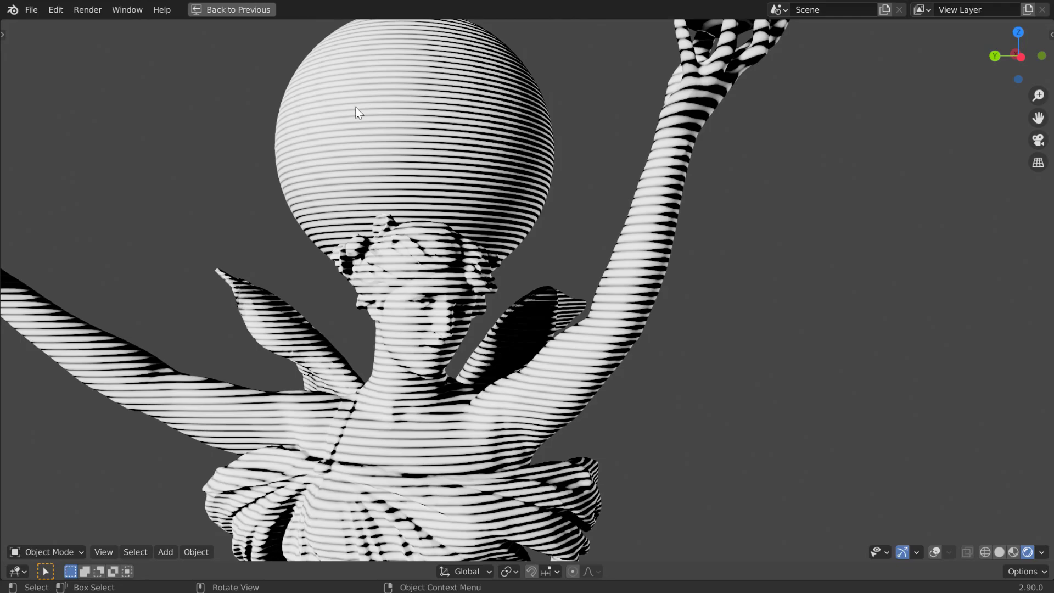
middle_click_drag(447, 161, 419, 164)
middle_click_drag(311, 539, 372, 431)
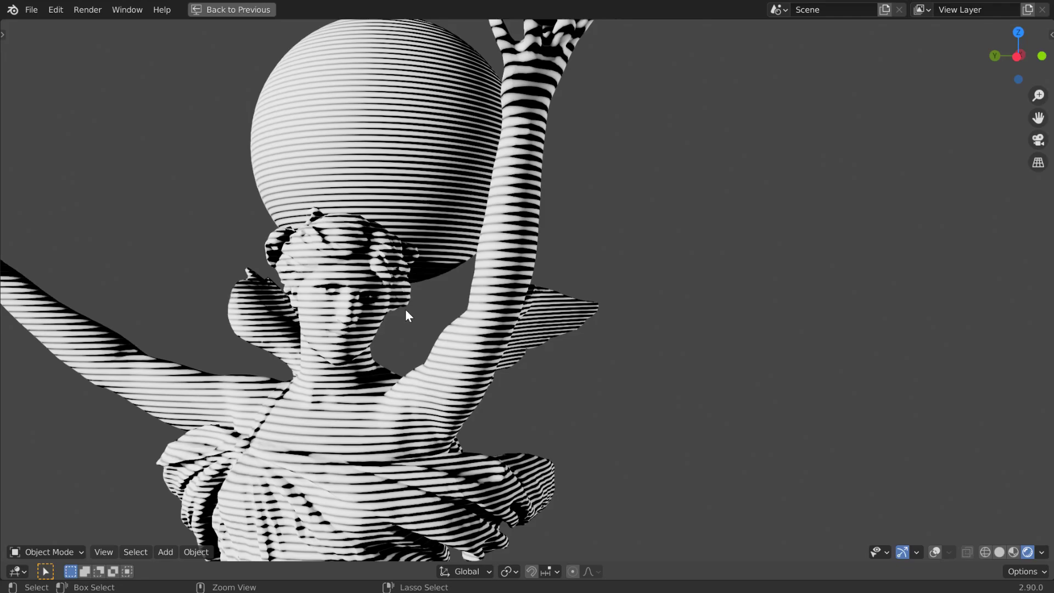
key("ctrl+space")
Step: Raise the ramp texture's Multiply value to about 6.1 and the lighting Multiply value to 1.090
scroll(420, 394, "up", 2)
scroll(440, 425, "up", 1)
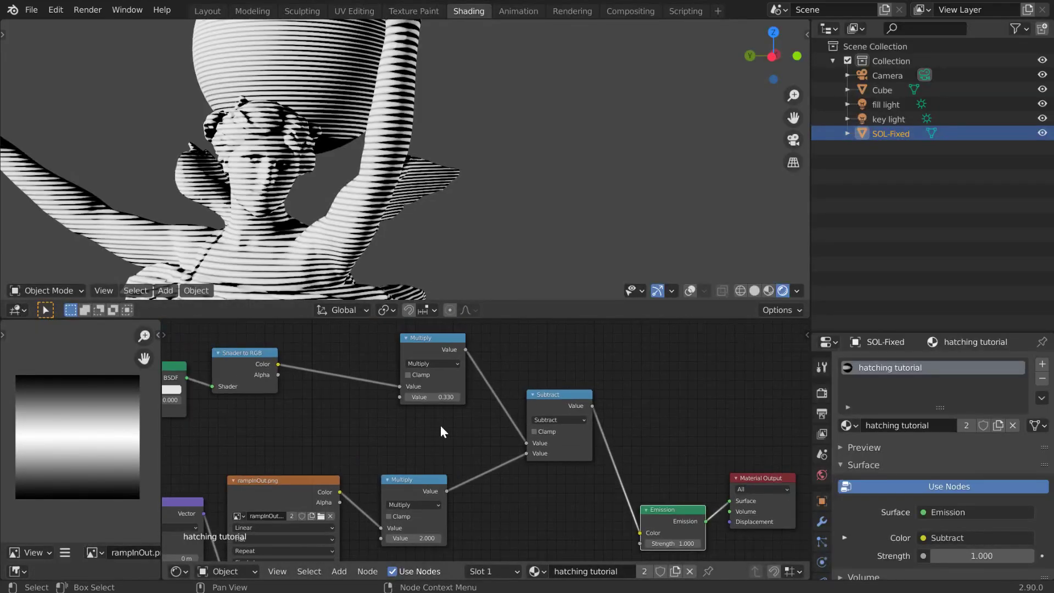
scroll(434, 421, "up", 1)
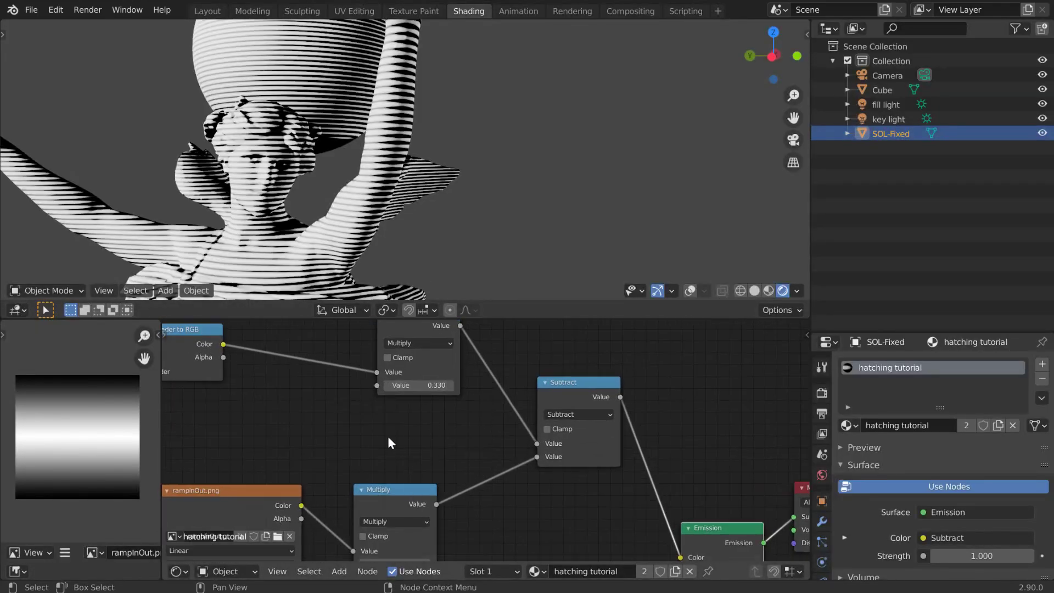
middle_click_drag(387, 436, 379, 410)
left_click_drag(373, 538, 417, 539)
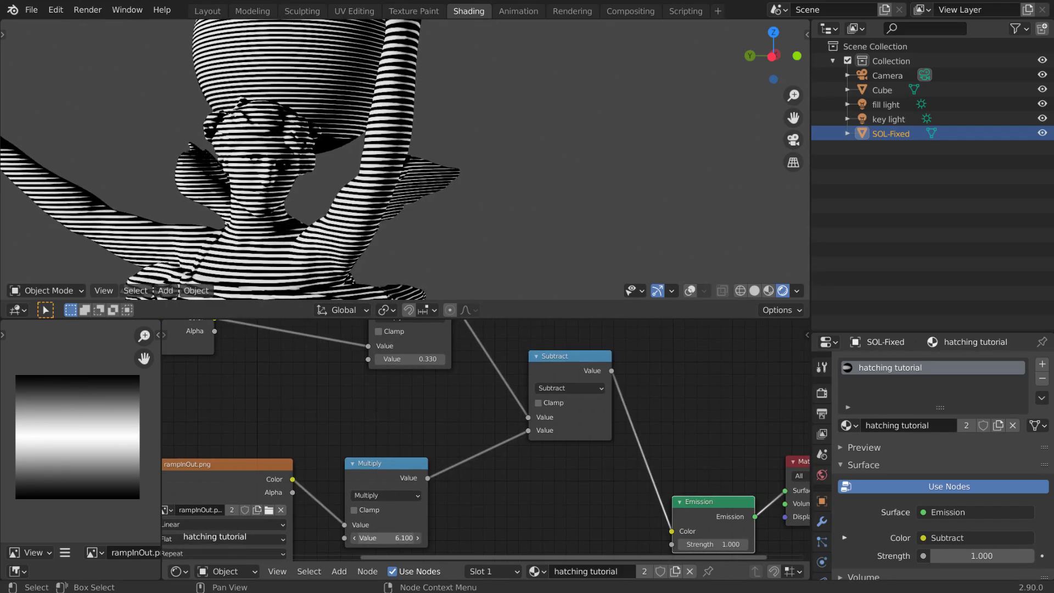
mouse_move(406, 359)
left_mouse_down()
mouse_move(446, 359)
mouse_move(398, 359)
mouse_move(413, 359)
left_mouse_up()
Step: Add an empty Image Texture node above the Shader to RGB node
middle_click_drag(383, 403, 589, 523)
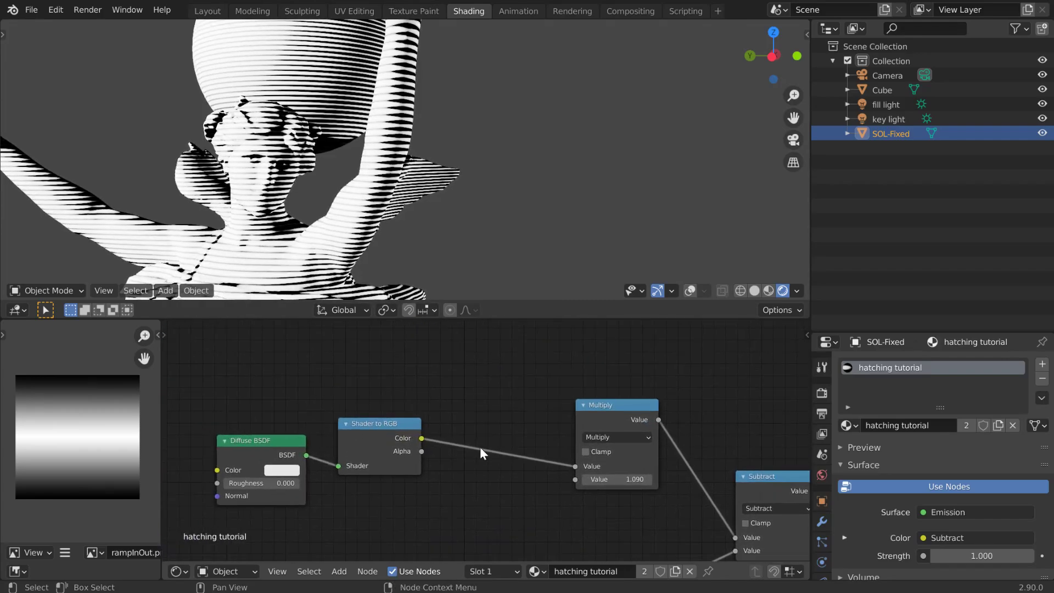
middle_click_drag(296, 226, 360, 168)
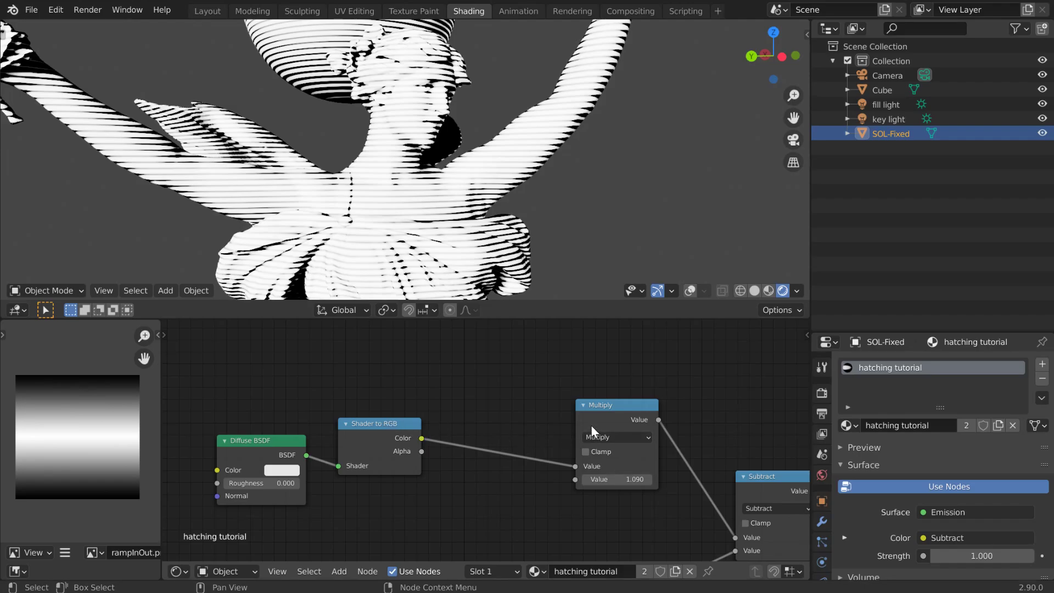
middle_click_drag(498, 387, 498, 436)
key("shift+a")
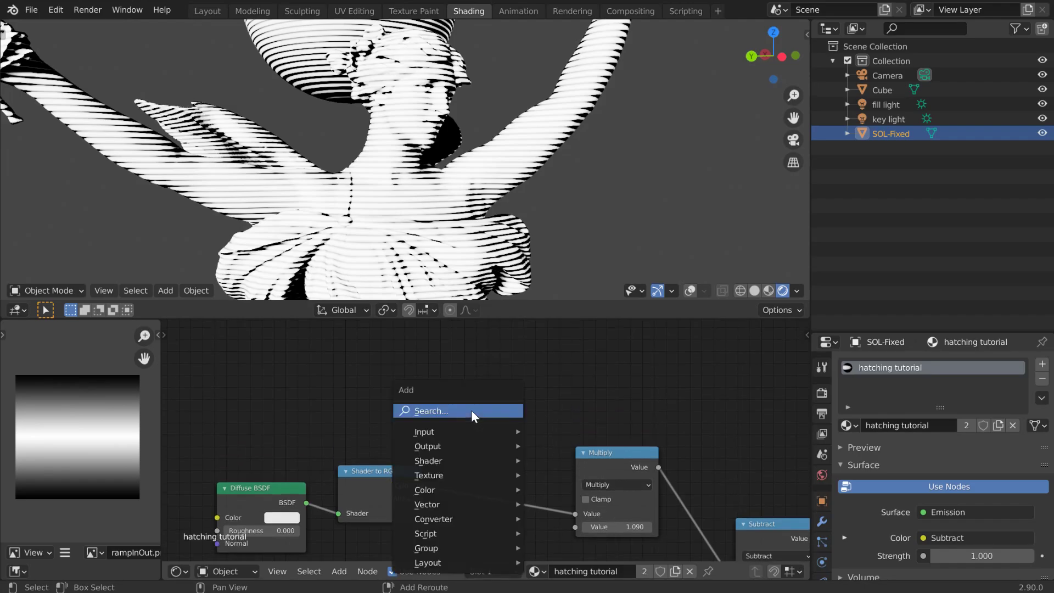
left_click(472, 410)
type("ima")
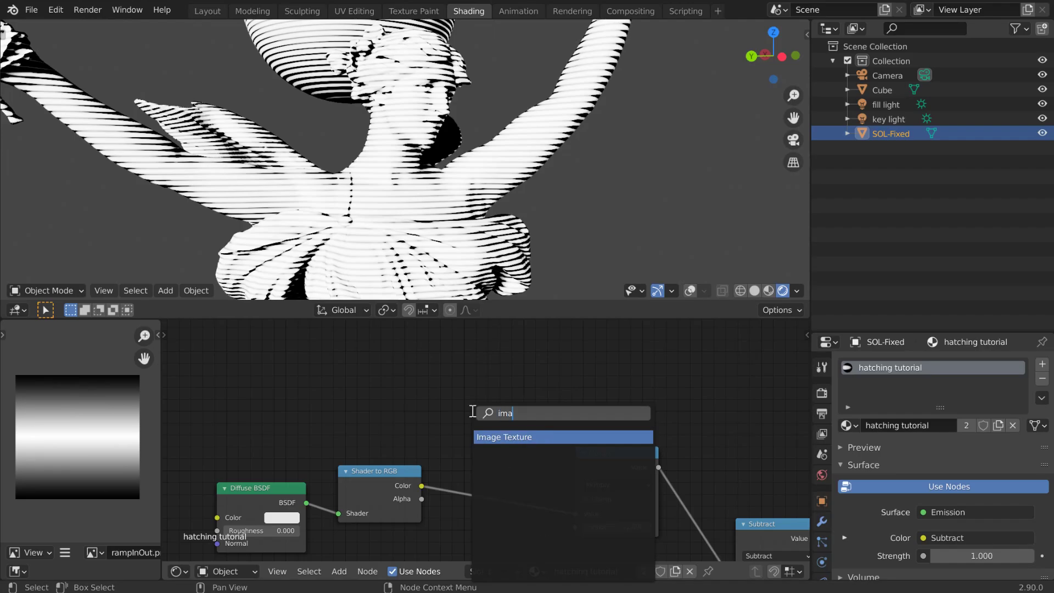
left_click(503, 434)
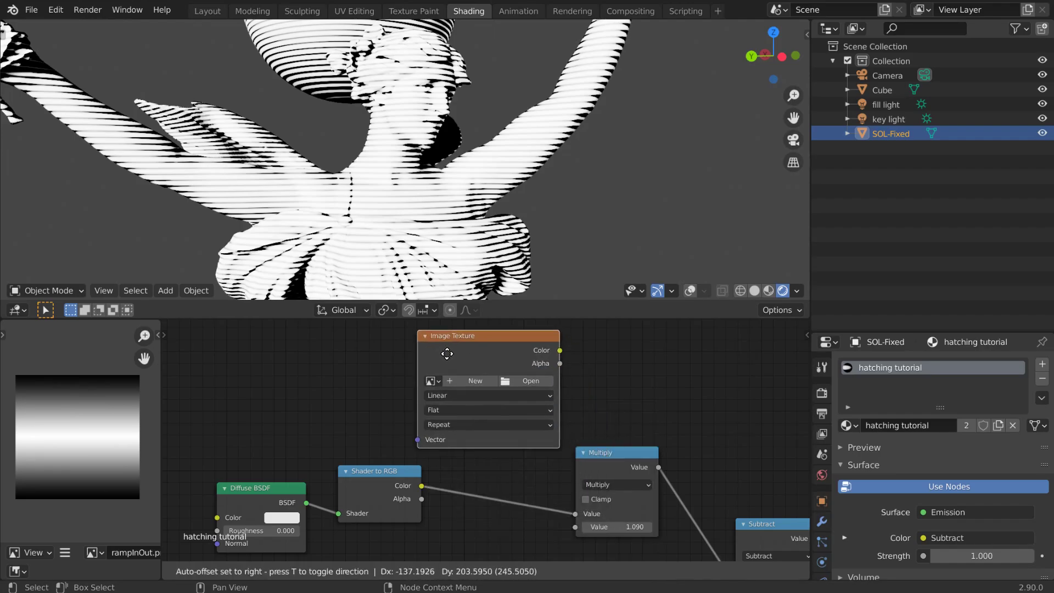
left_click(388, 336)
middle_click_drag(502, 446, 501, 472)
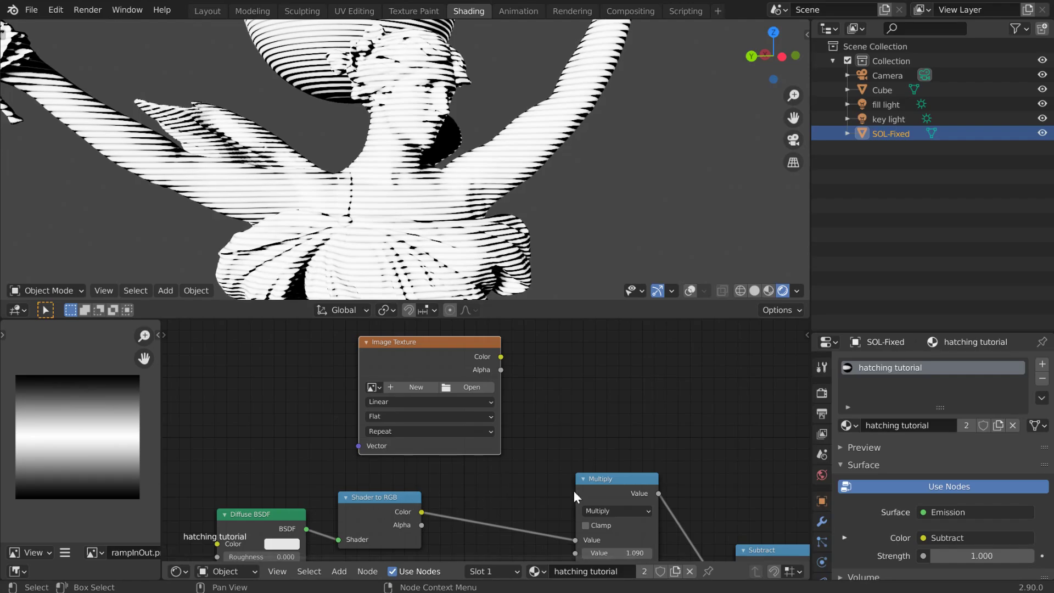
Step: Duplicate the lighting Multiply into the link after Shader to RGB and connect the Image Texture's Alpha to the copy's first value
middle_click_drag(737, 542, 701, 502)
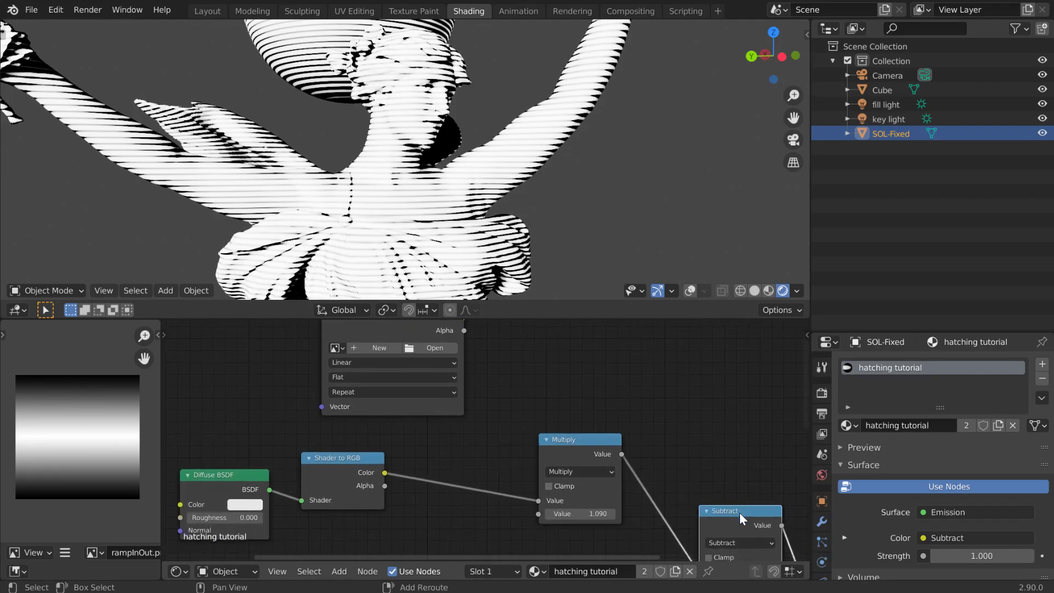
left_click(580, 444, "shift")
key("shift+d")
left_click(473, 454)
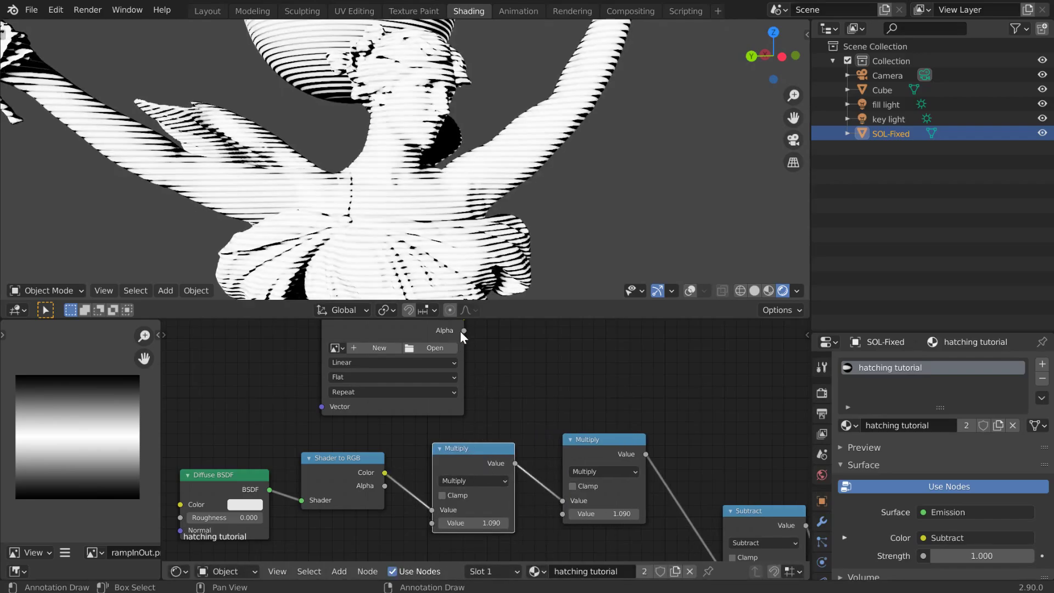
left_click_drag(463, 330, 432, 508)
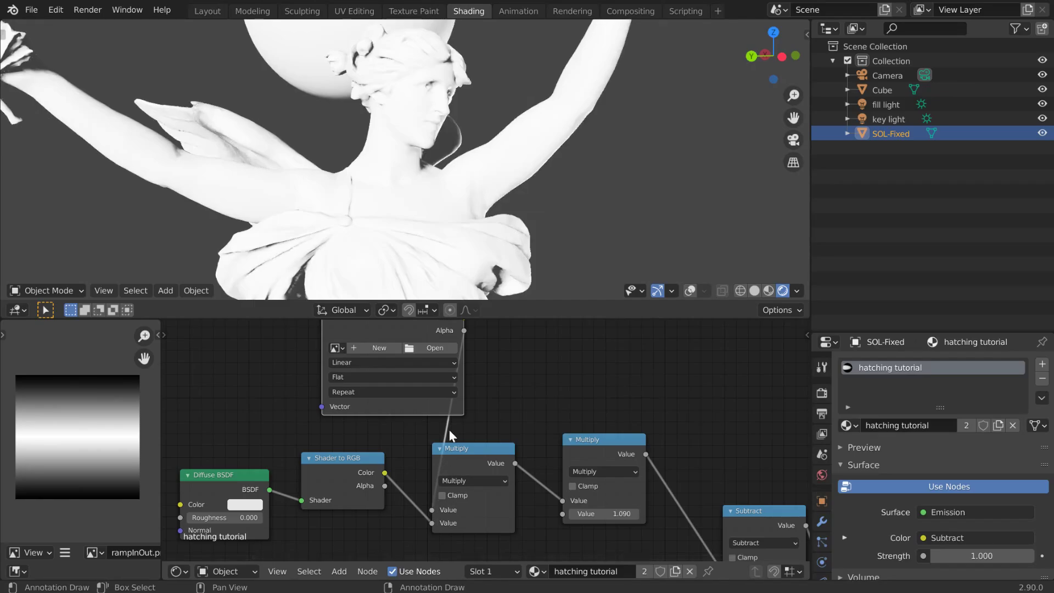
Step: Load SOL-Fixed_material_0.jpg into the empty Image Texture node and shift the node away from the Multiply nodes
middle_click_drag(480, 405, 522, 447)
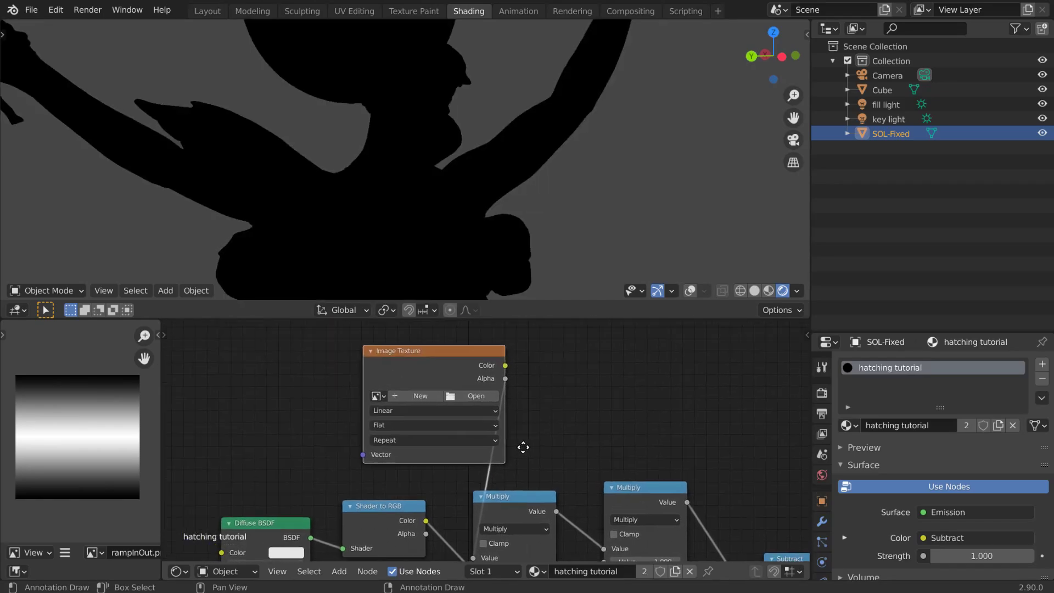
left_click(387, 398)
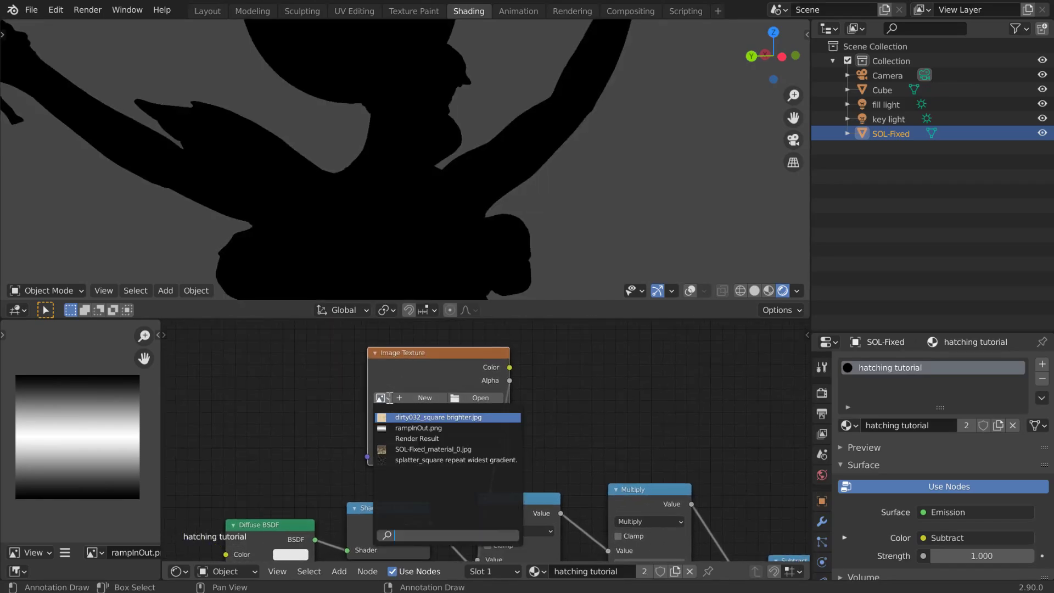
left_click(416, 451)
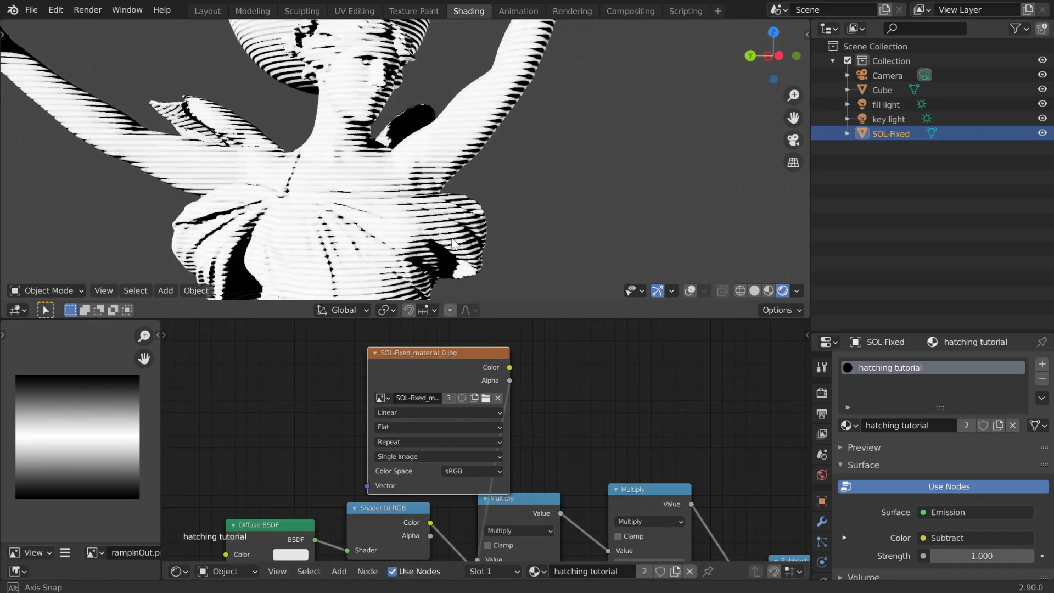
middle_click_drag(552, 373, 532, 385)
left_click_drag(421, 358, 327, 355)
Step: Set the tiling Value node feeding the ramp's Mapping scale to 8
middle_click_drag(508, 436, 521, 318)
scroll(516, 405, "down", 4)
middle_click_drag(463, 474, 593, 345)
scroll(358, 529, "up", 1)
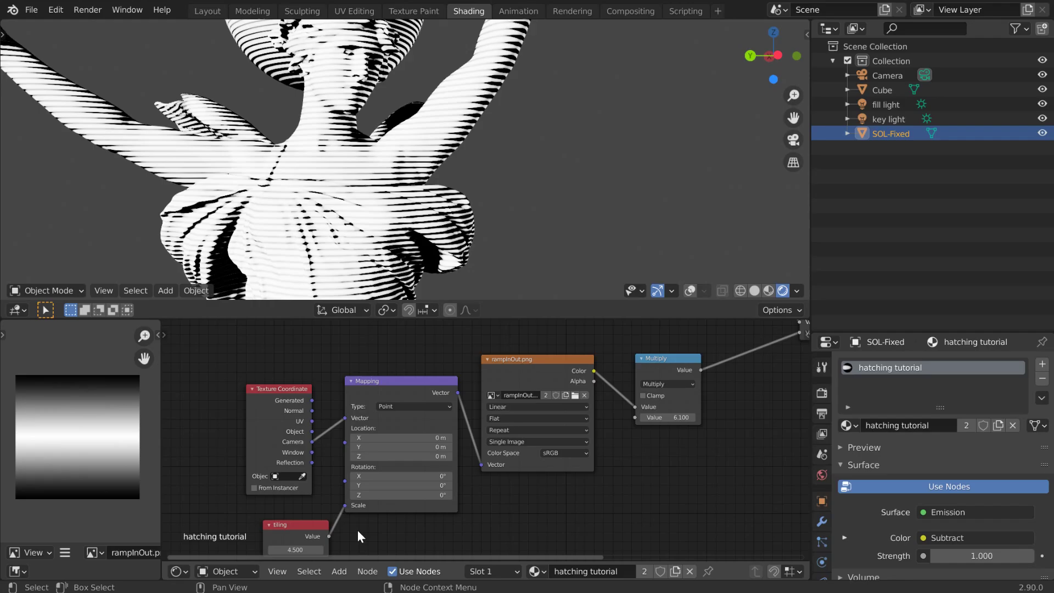
middle_click_drag(357, 529, 374, 501)
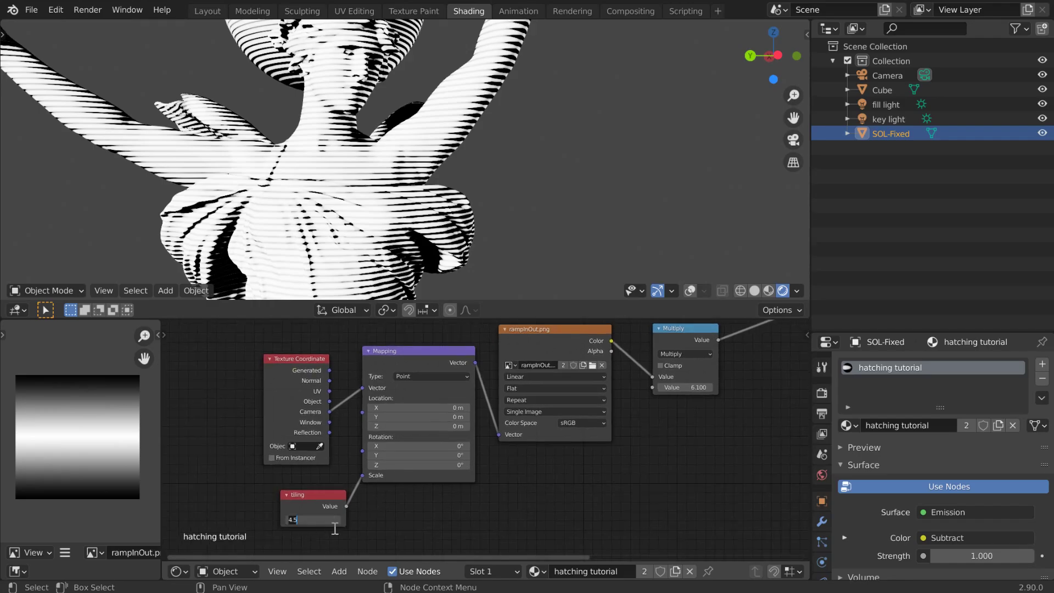
key("Return")
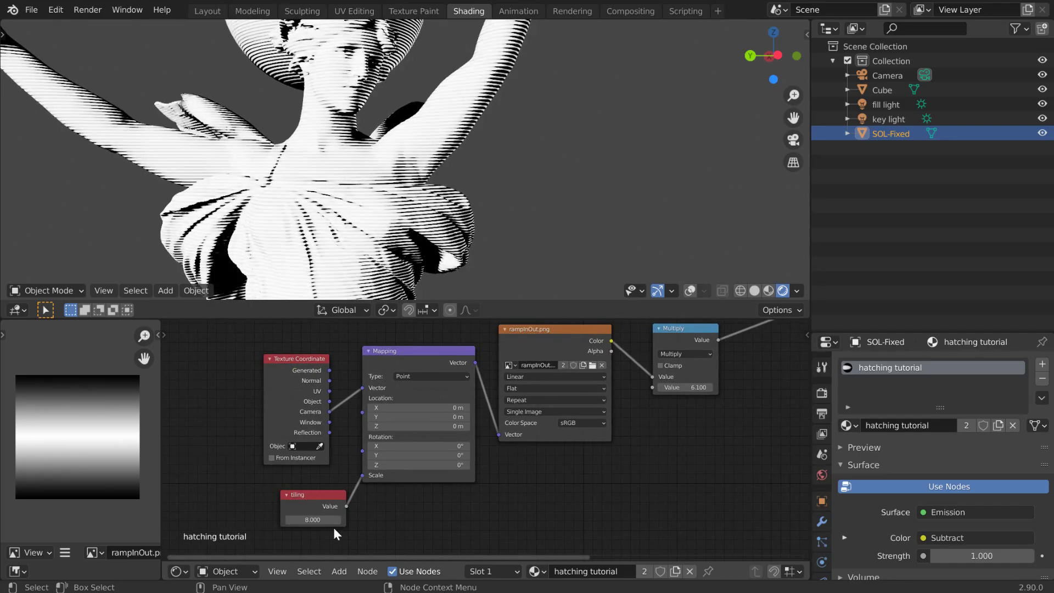
Step: Move the Shader to RGB node down beside the Diffuse BSDF and lower the lighting Multiply value to 0.410
middle_click_drag(617, 477, 465, 404)
middle_click_drag(509, 440, 501, 491)
left_click(356, 422)
left_click_drag(355, 422, 342, 450)
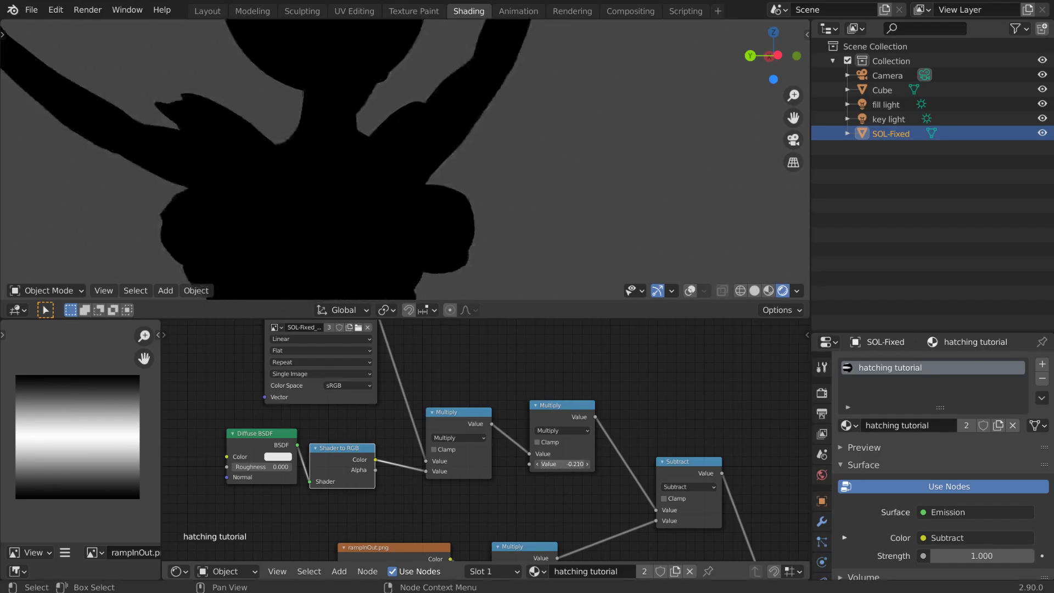
scroll(550, 472, "down", 1)
scroll(551, 472, "up", 5)
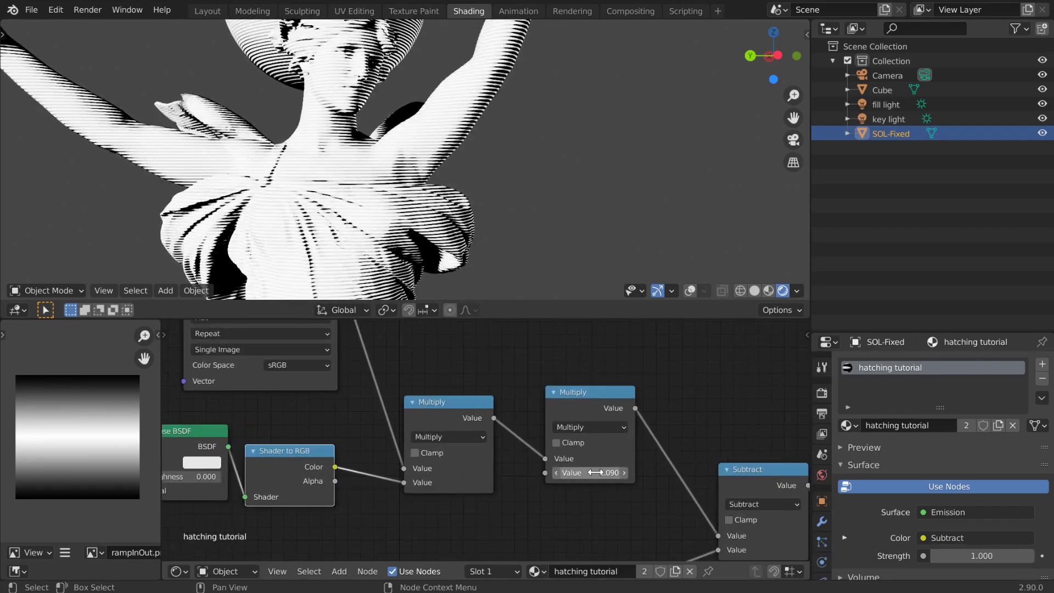
left_click_drag(599, 473, 549, 472, "ctrl")
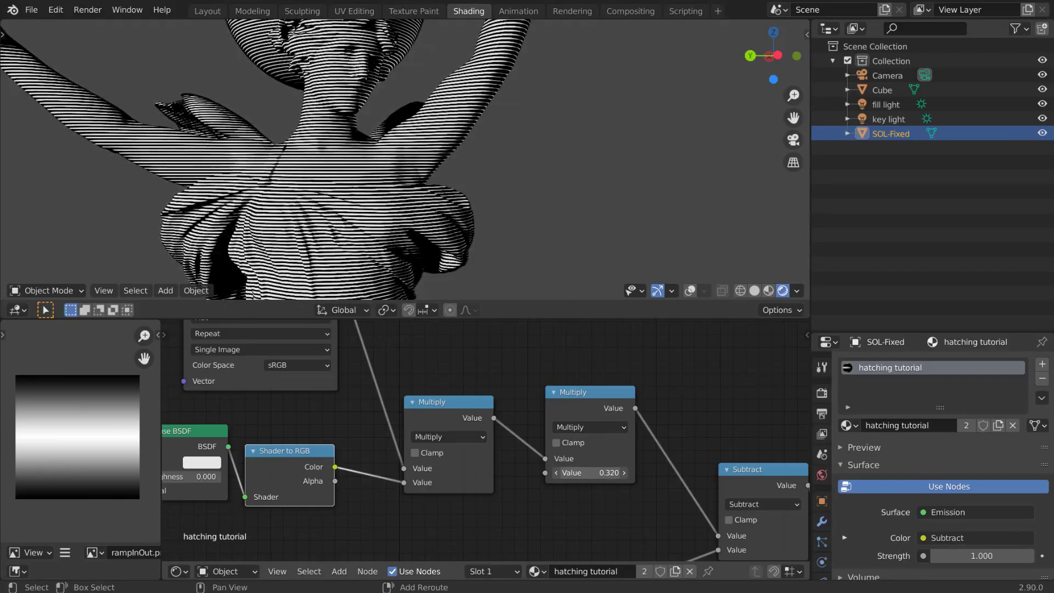
Step: Lower the ramp texture's Multiply value to 4.200 and examine the hatching on the statue in a maximized viewport
mouse_move(601, 542)
middle_mouse_down()
mouse_move(532, 436)
mouse_move(522, 389)
middle_mouse_up()
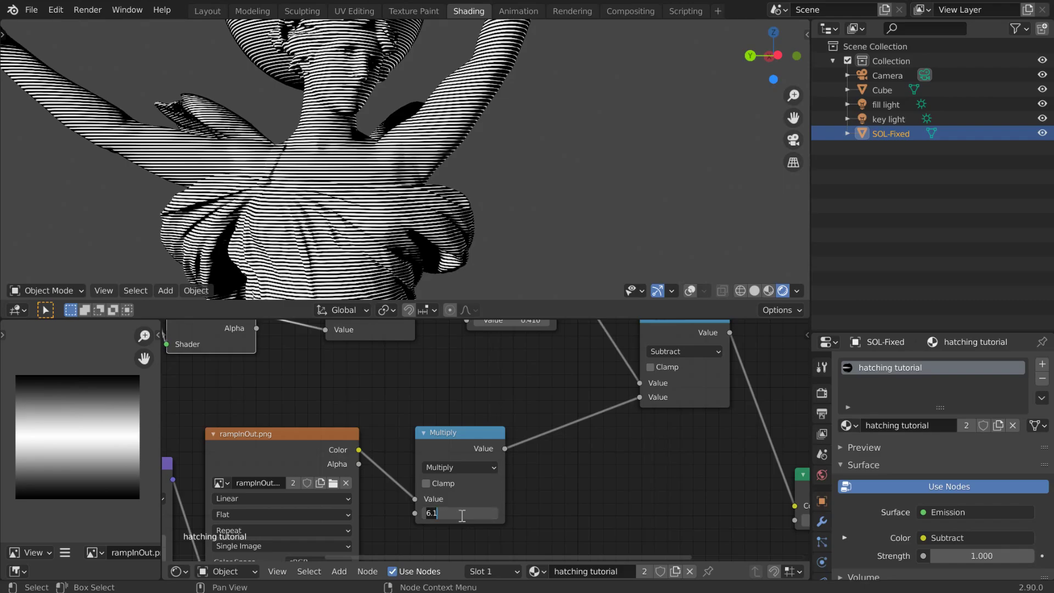
left_click(421, 541)
mouse_move(439, 513)
left_mouse_down("shift")
mouse_move(604, 512)
mouse_move(324, 513)
mouse_move(363, 512)
left_mouse_up("shift")
middle_click_drag(423, 263, 397, 272)
key("ctrl+space")
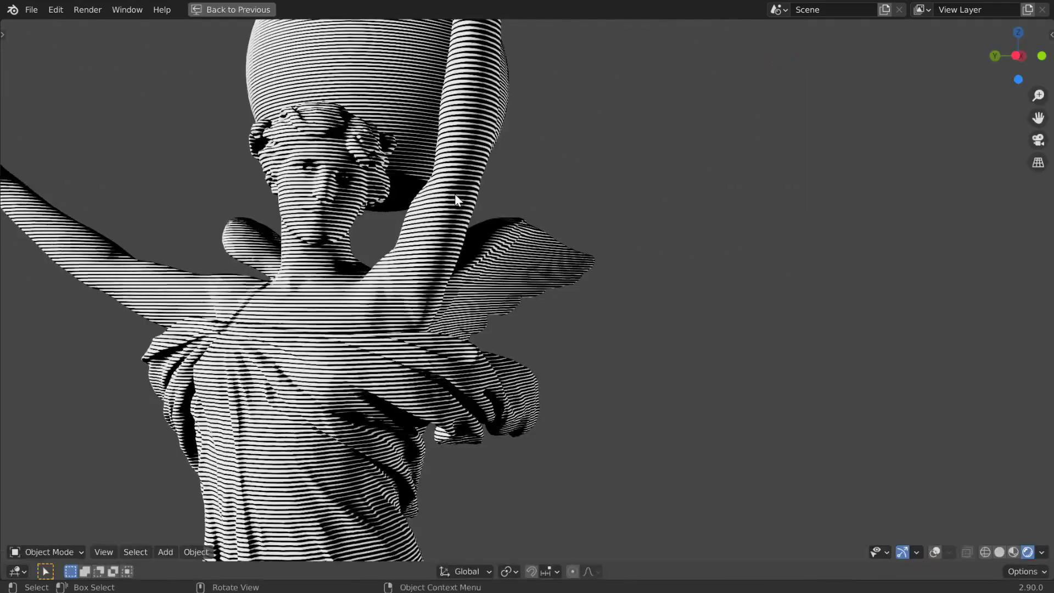
middle_click_drag(455, 193, 454, 272)
scroll(460, 290, "up", 2)
scroll(457, 285, "up", 5)
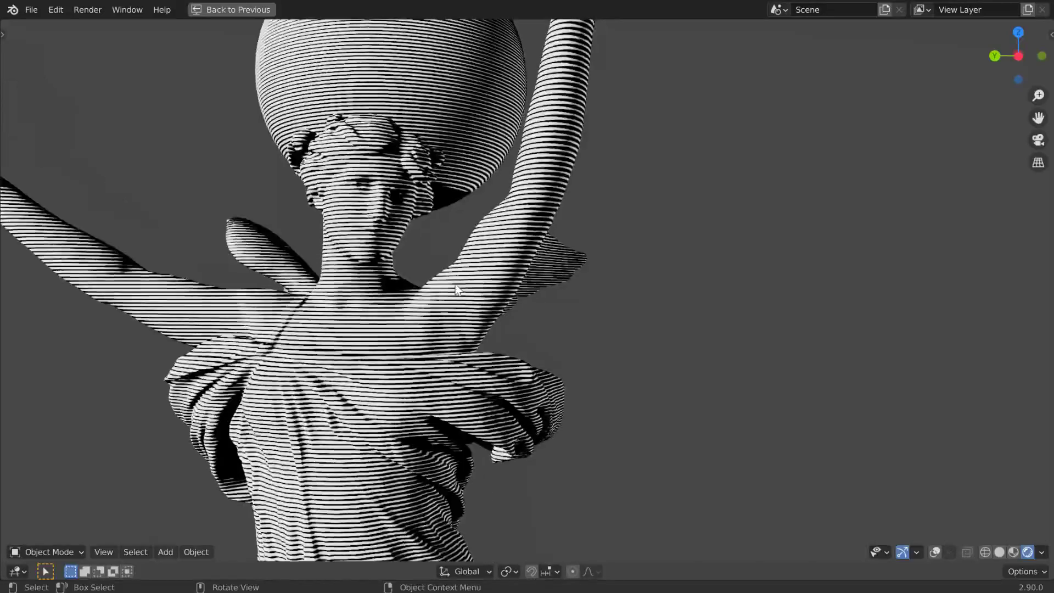
scroll(457, 285, "down", 2)
key("ctrl+space")
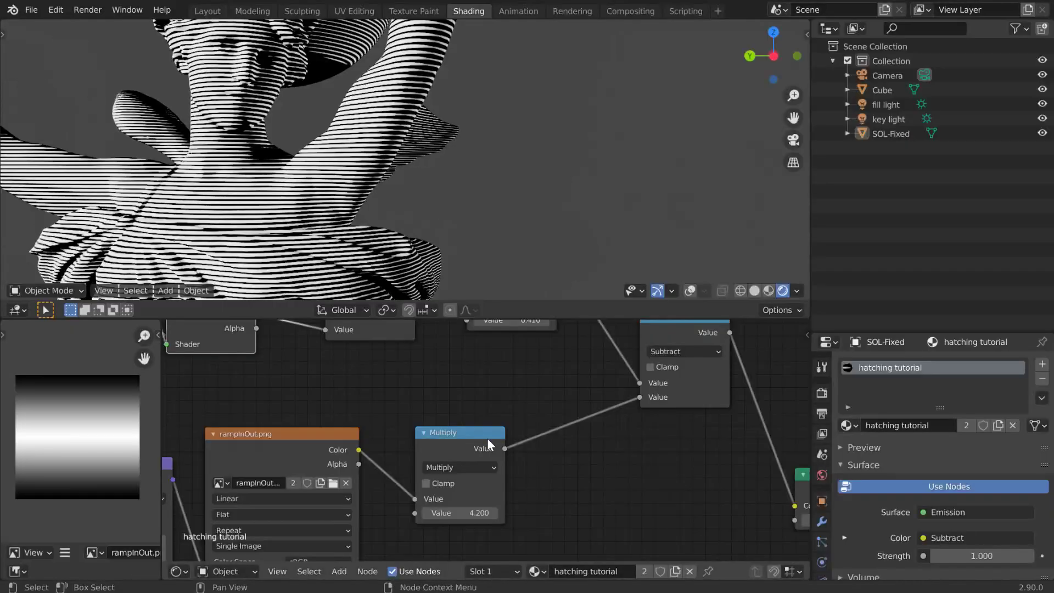
Step: Raise the lighting Multiply value to 0.630 and orbit around the statue to check the lines
scroll(487, 439, "up", 3, "ctrl")
left_click_drag(497, 411, 519, 412)
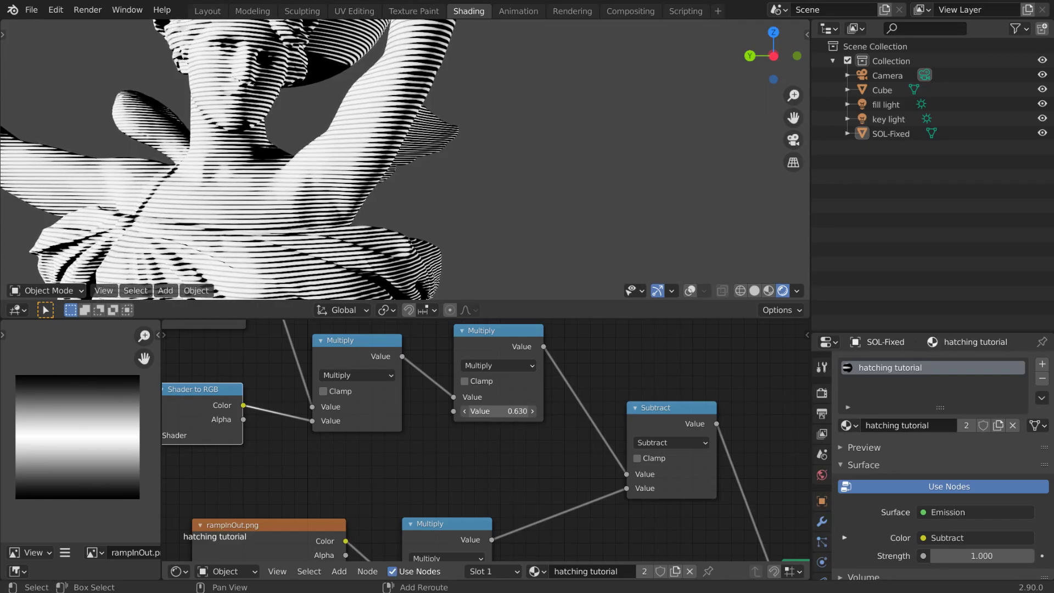
middle_click_drag(409, 452, 421, 465)
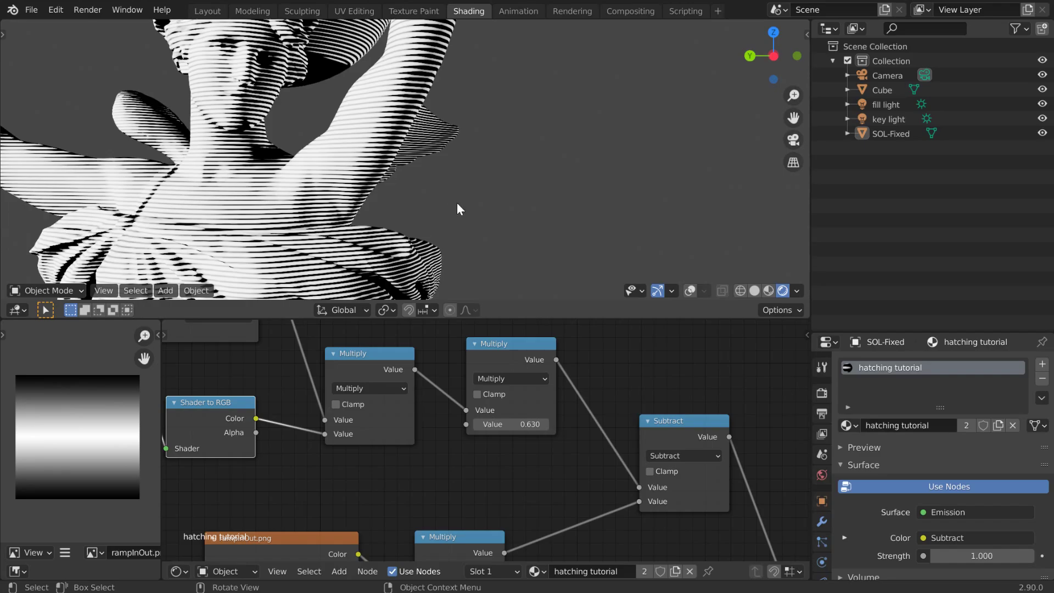
middle_click_drag(457, 203, 486, 208)
Step: Set the tiling value to 10 and examine the finer hatching from several angles in a maximized viewport
middle_click_drag(359, 500, 553, 330)
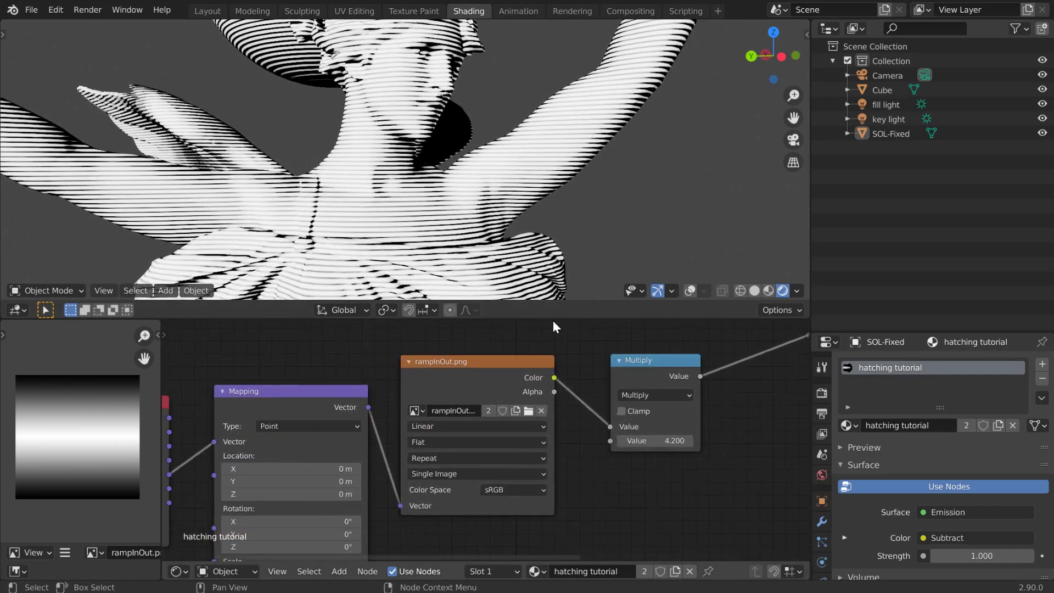
middle_click_drag(380, 529, 440, 436)
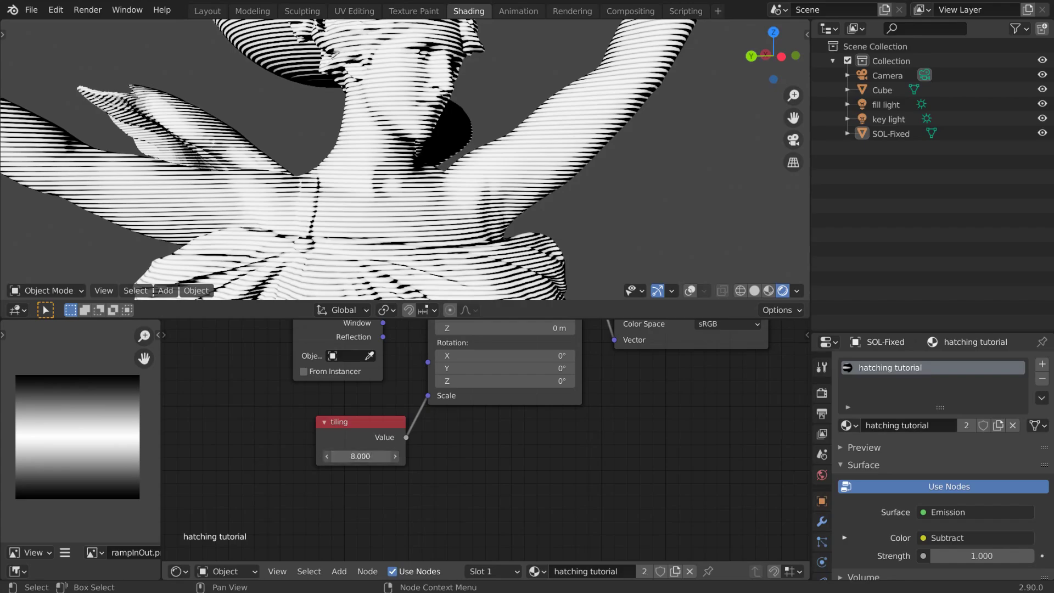
key("Return")
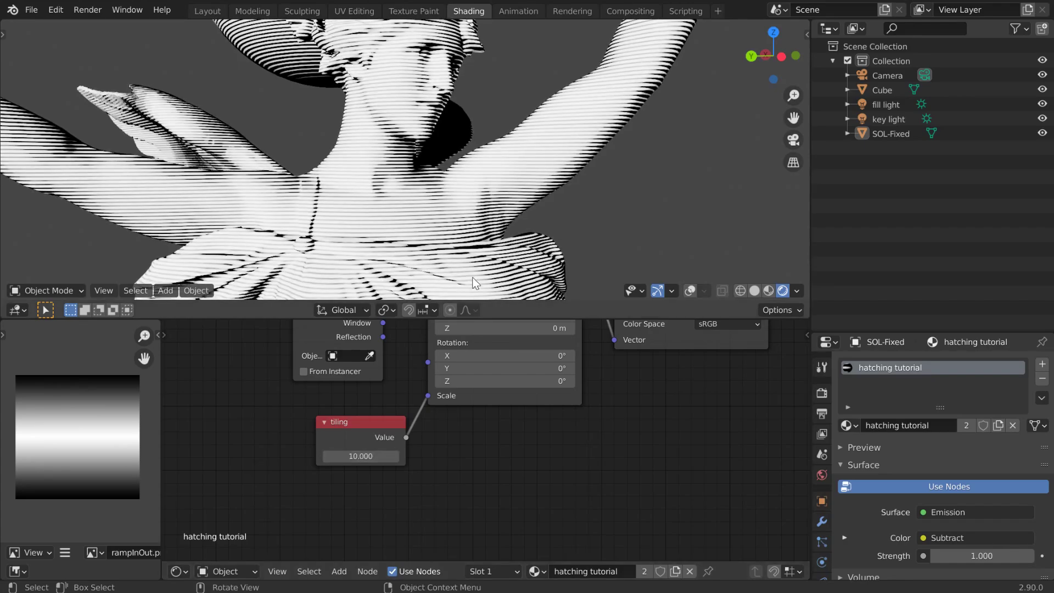
key("ctrl+space")
middle_click_drag(605, 211, 330, 324)
scroll(296, 313, "up", 5)
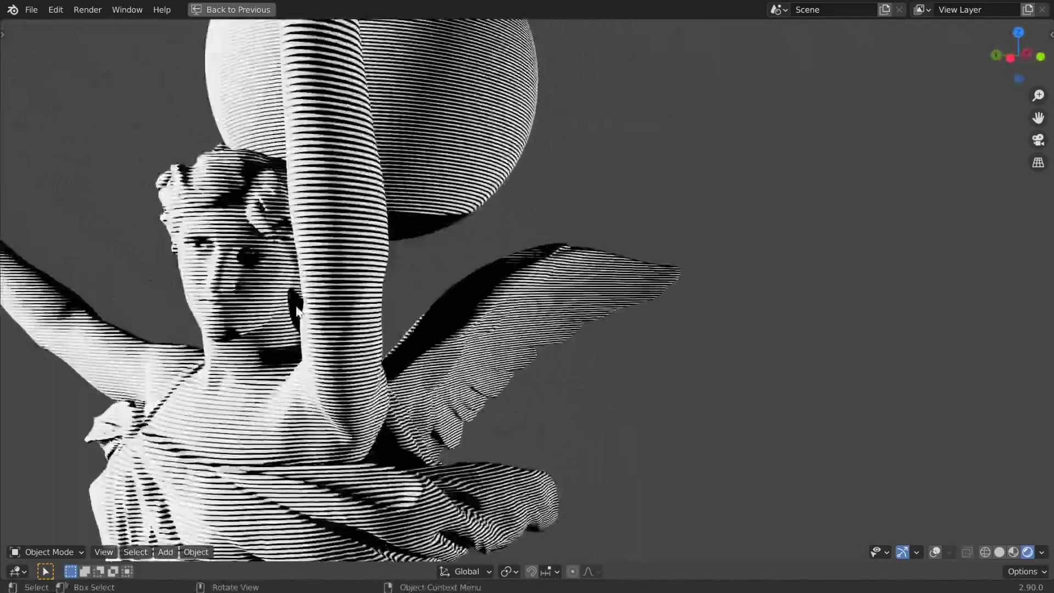
scroll(308, 311, "down", 6)
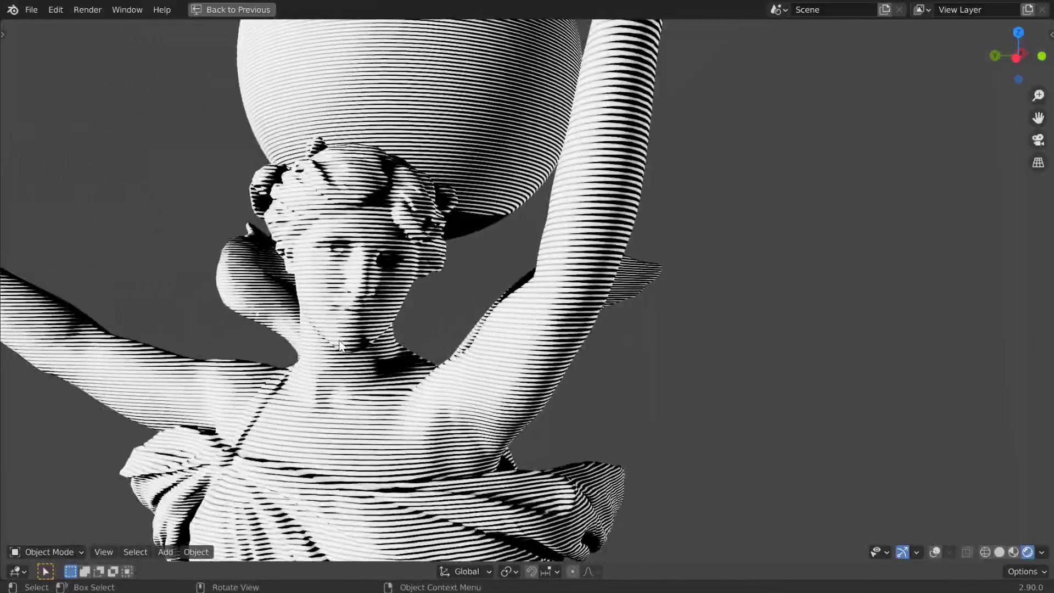
scroll(370, 365, "up", 2)
middle_click_drag(370, 360, 374, 289, "shift")
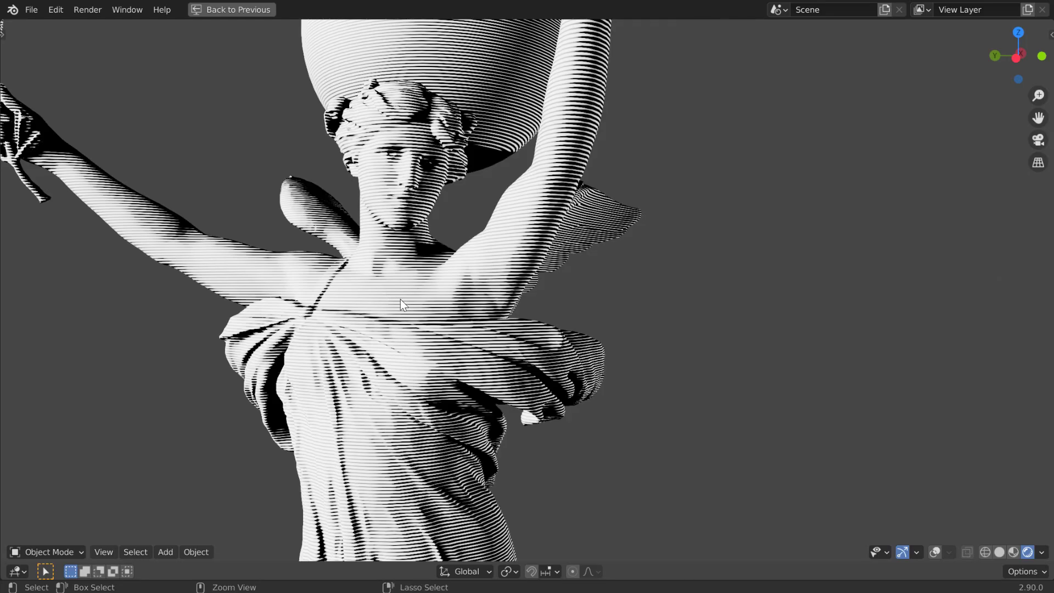
key("ctrl+space")
Step: Replace rampInOut.png in the camera-mapped Image Texture node with the splatter_square repeat widest gradient.png image
middle_click_drag(479, 467, 445, 570)
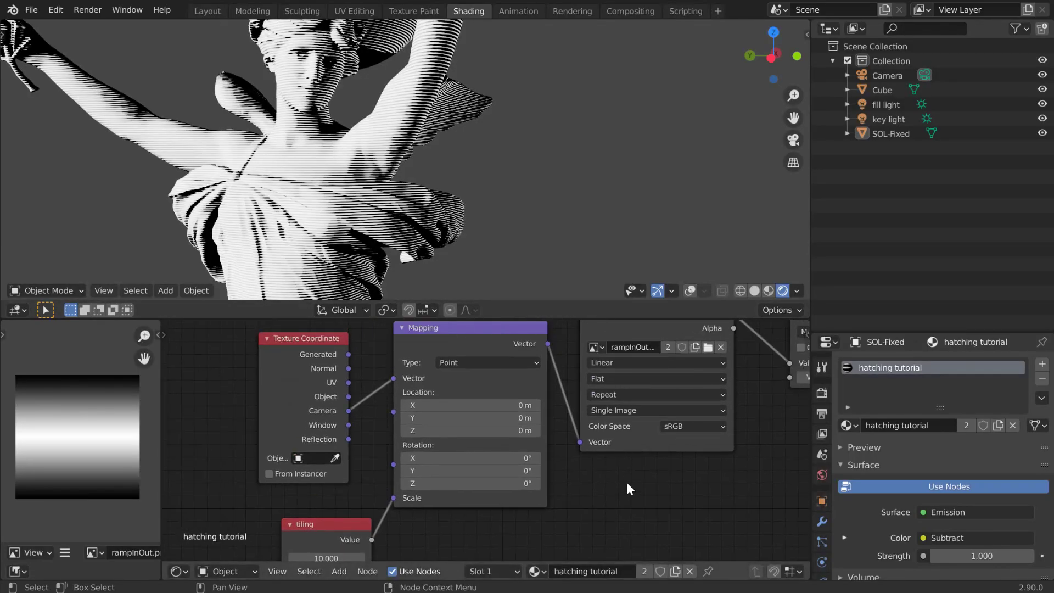
middle_click_drag(610, 502, 501, 555)
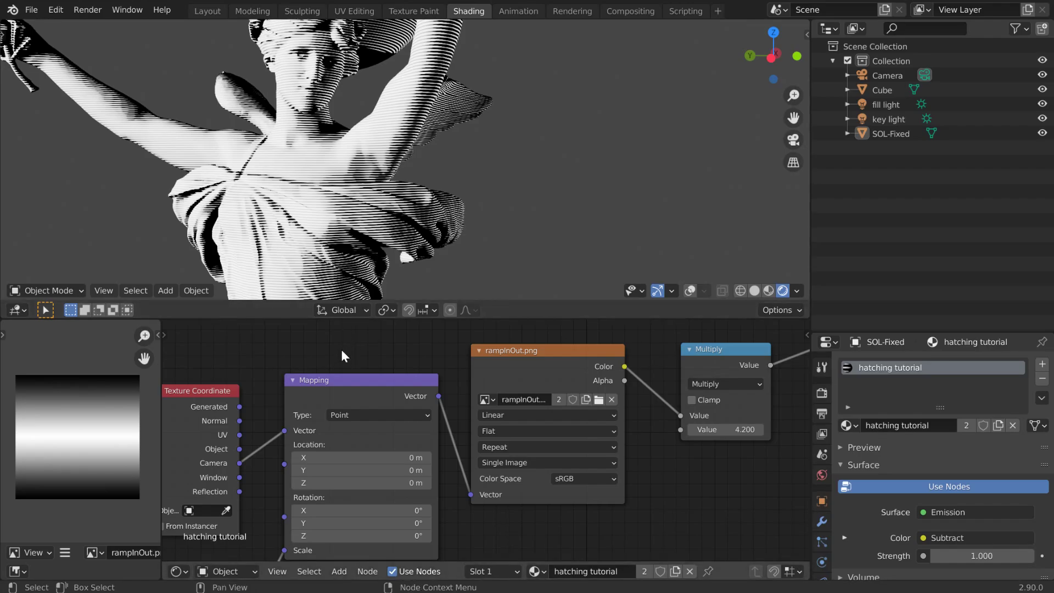
middle_click_drag(341, 357, 481, 349)
scroll(464, 348, "down", 2)
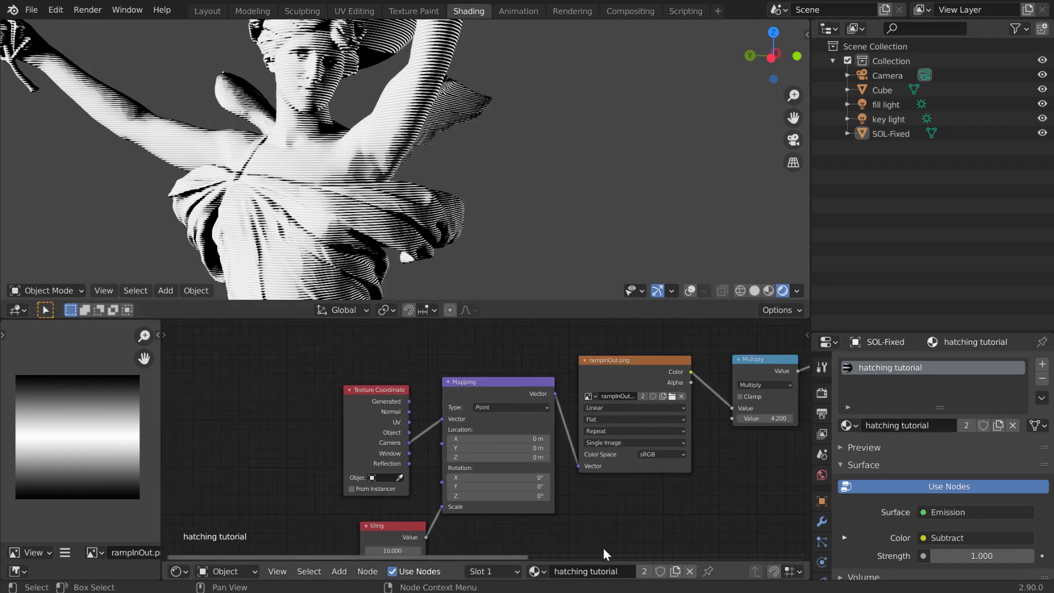
middle_click_drag(603, 548, 438, 537)
scroll(457, 437, "up", 3)
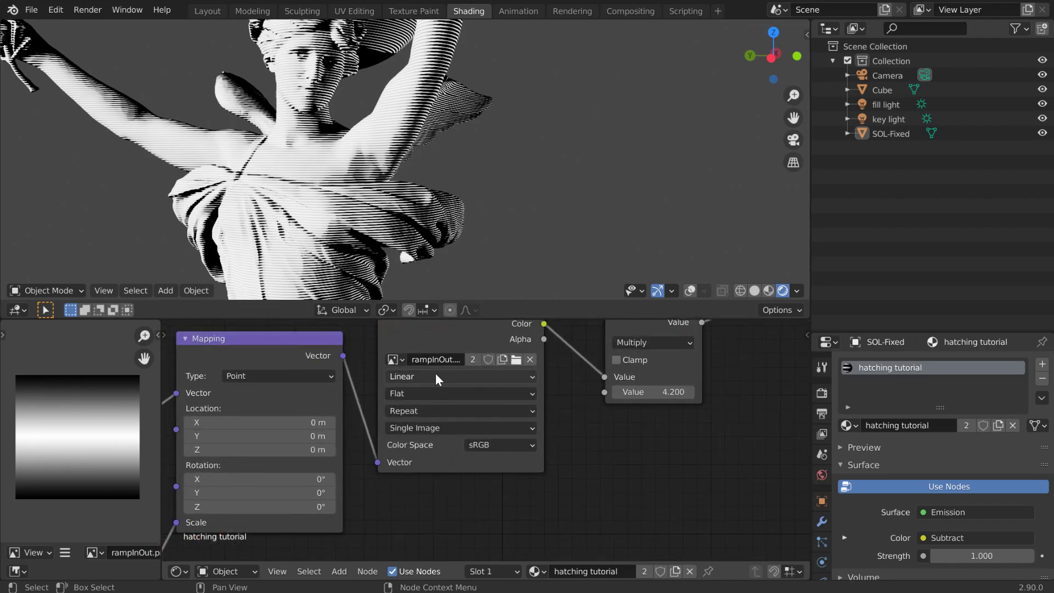
left_click(396, 359)
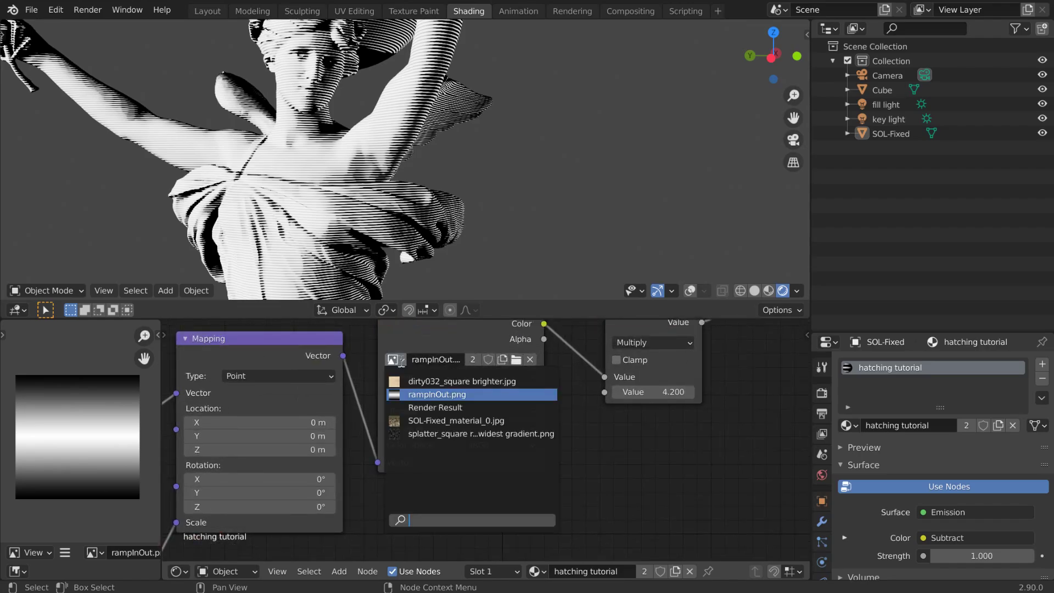
left_click(427, 434)
Step: Set the tiling value for the splatter texture to 0.2
middle_click_drag(582, 458, 702, 396)
middle_click_drag(241, 529, 327, 507)
left_click(329, 512)
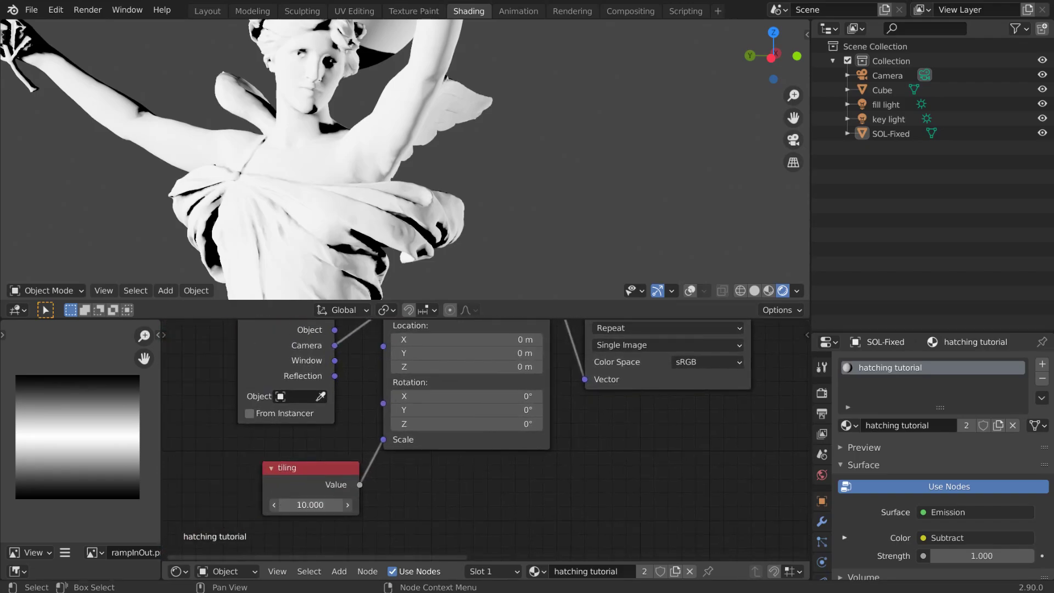
type("0.2")
key("Return")
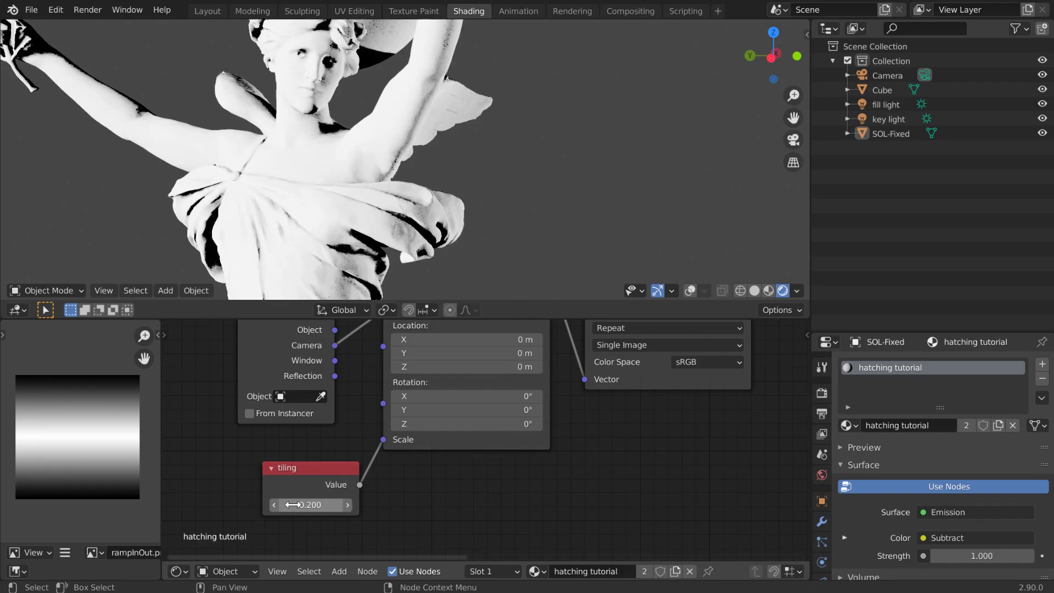
Step: Try a negative Multiply value of -7.100 on the splatter texture
middle_click_drag(597, 471, 306, 572)
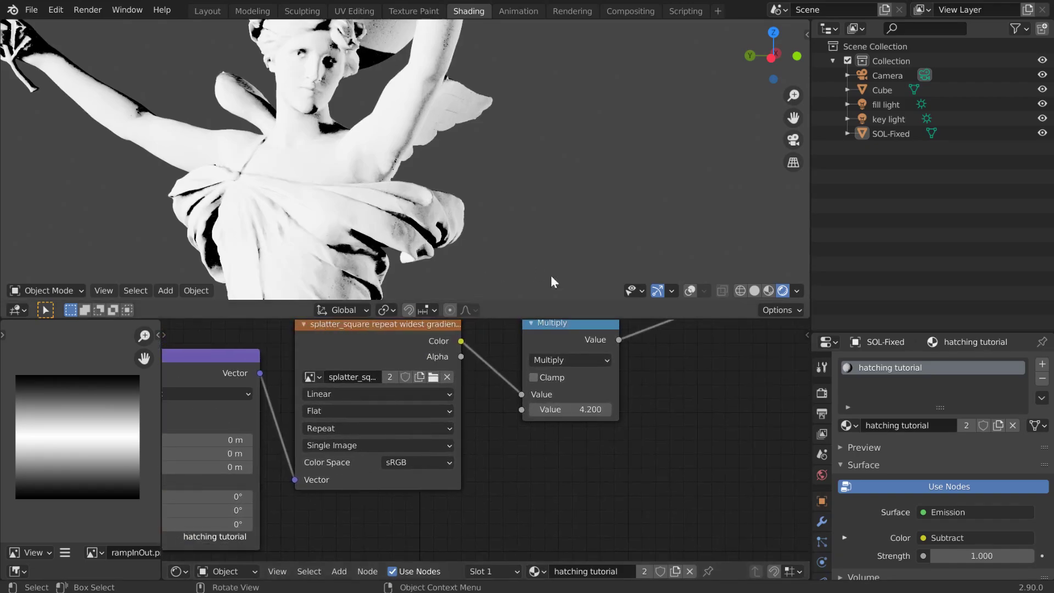
left_click(582, 409)
type("-2.1")
key("Return")
left_click_drag(571, 409, 510, 409)
middle_click_drag(589, 428, 582, 472)
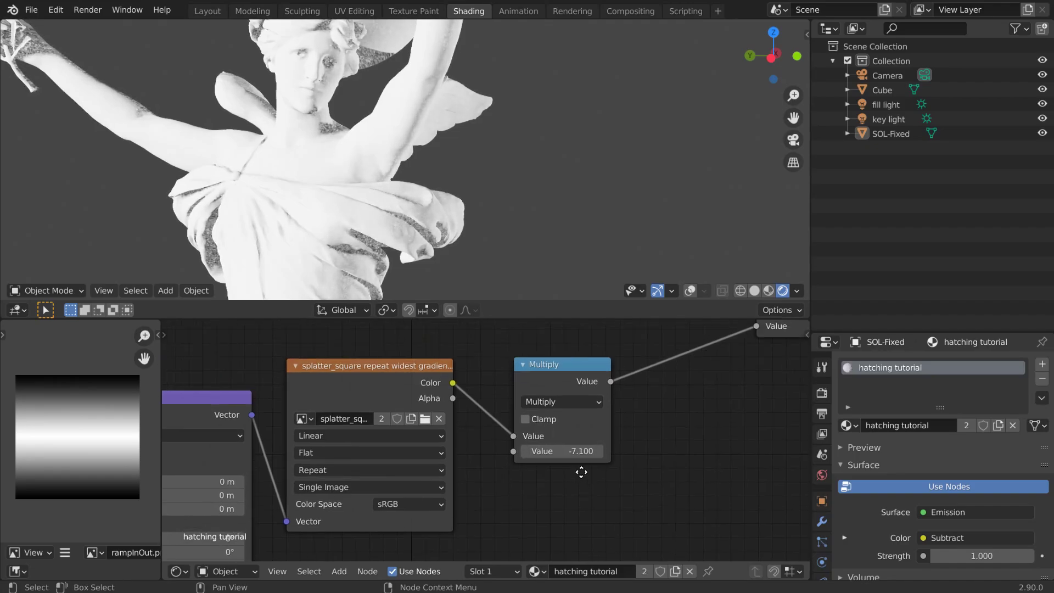
Step: Set the splatter texture's Multiply value to 2
key("BackSpace")
key("BackSpace")
key("BackSpace")
key("BackSpace")
type("2")
key("Return")
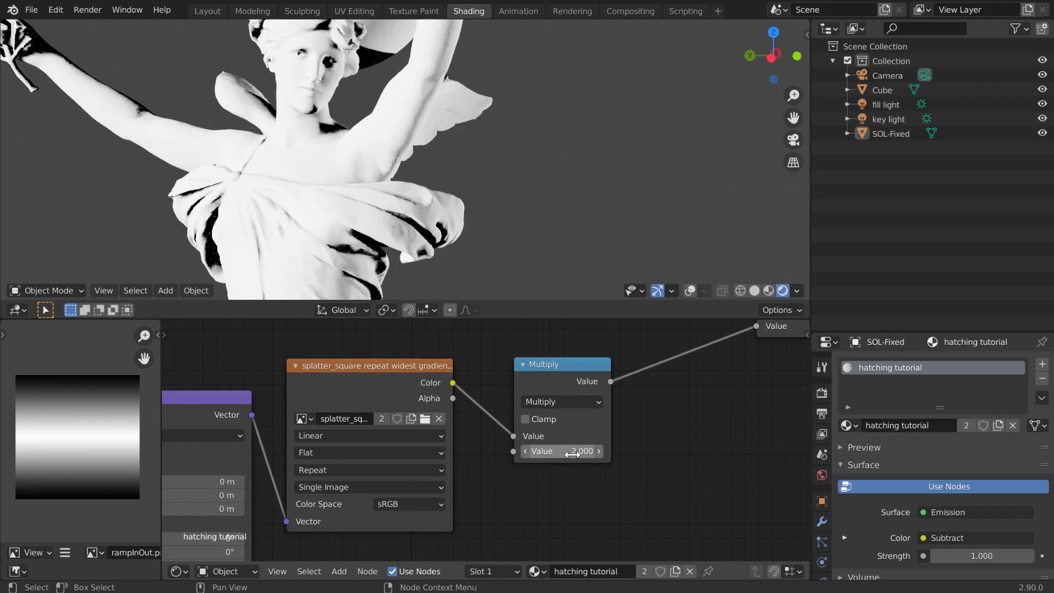
Step: Lower the lighting Multiply value to 0.080 while viewing the statue's neck and arm up close
scroll(282, 200, "up", 6)
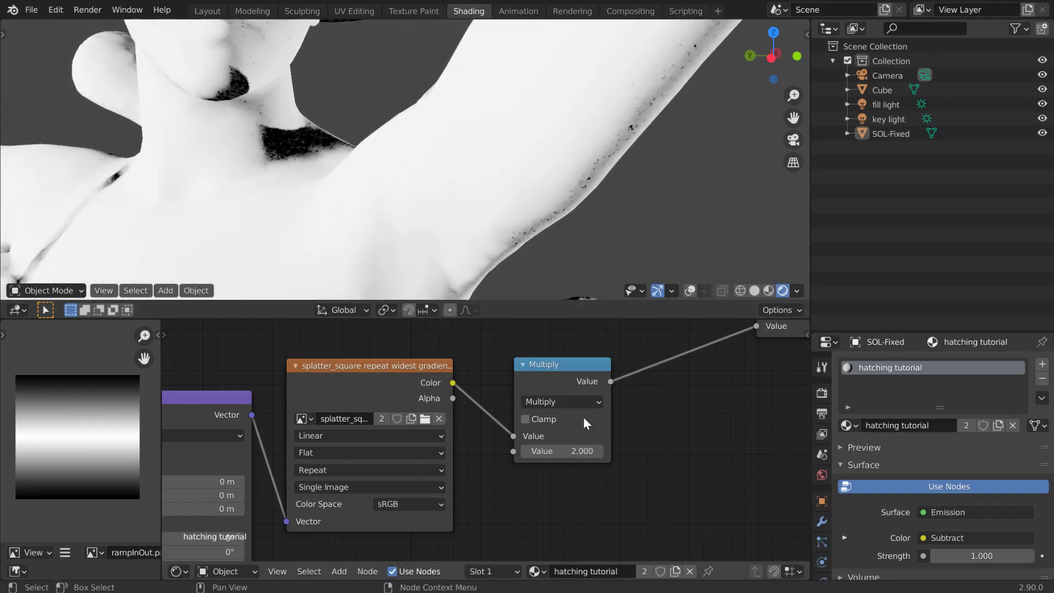
middle_click_drag(587, 423, 568, 360)
mouse_move(563, 470)
left_mouse_down()
mouse_move(582, 469)
mouse_move(527, 469)
left_mouse_up()
Step: Raise the splatter texture's Multiply value to 10.150 and the lighting Multiply value to 0.170
middle_click_drag(558, 495, 578, 366)
scroll(576, 379, "down", 1)
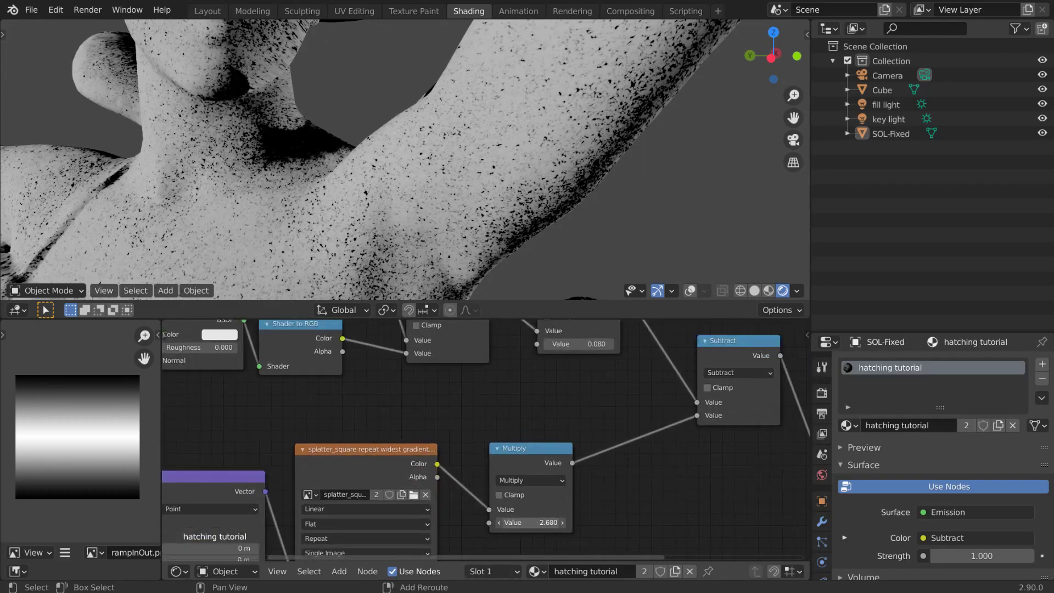
left_click_drag(549, 522, 617, 522)
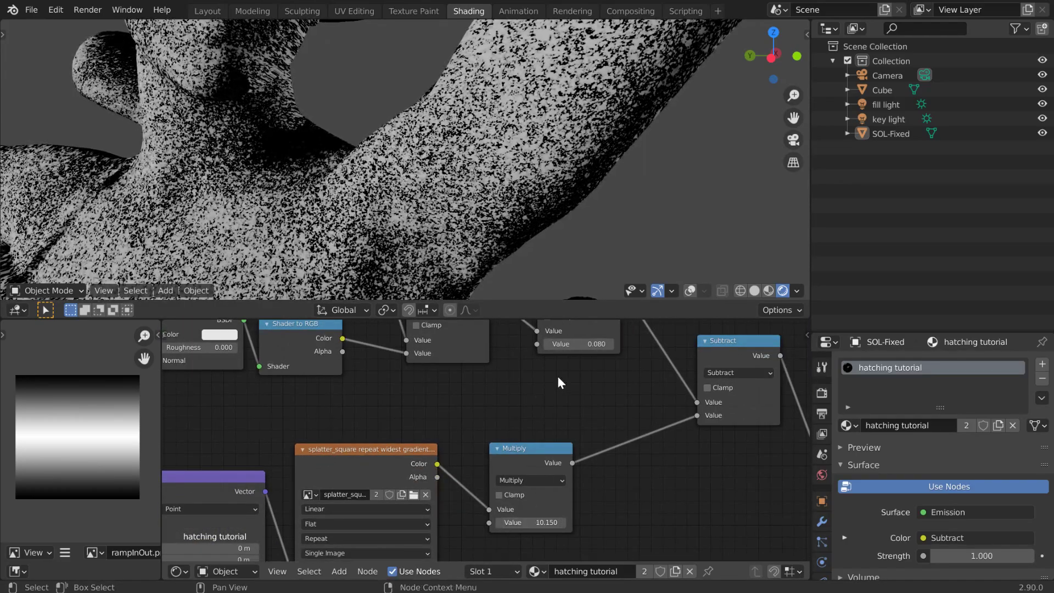
left_click_drag(572, 344, 590, 344)
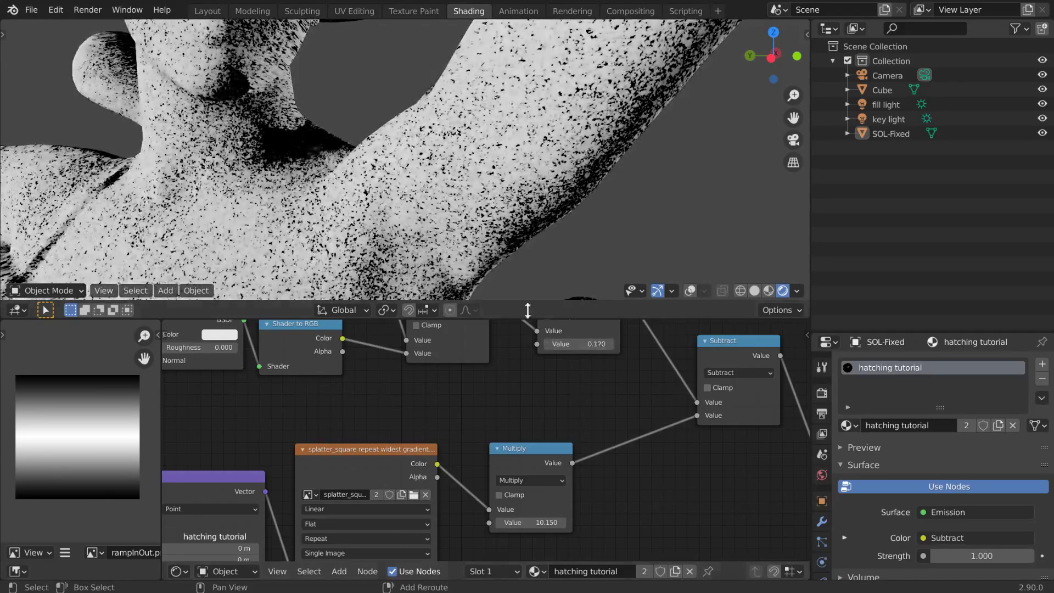
Step: Spread the splatter image texture and its Multiply node apart to make room between them
middle_click_drag(494, 247, 374, 189)
scroll(398, 165, "down", 4)
scroll(290, 160, "up", 3)
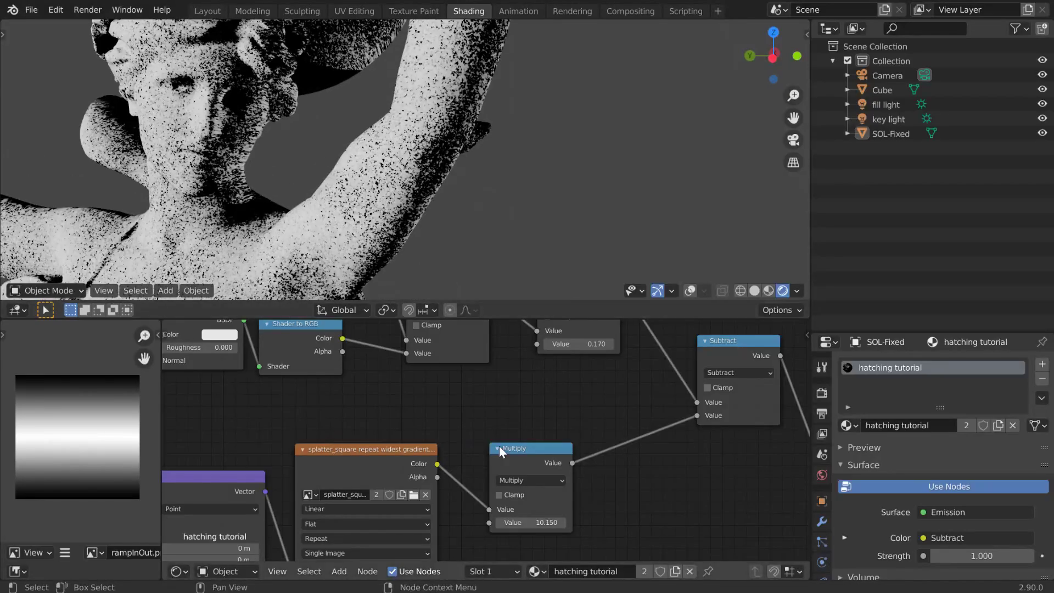
middle_click_drag(425, 403, 539, 394)
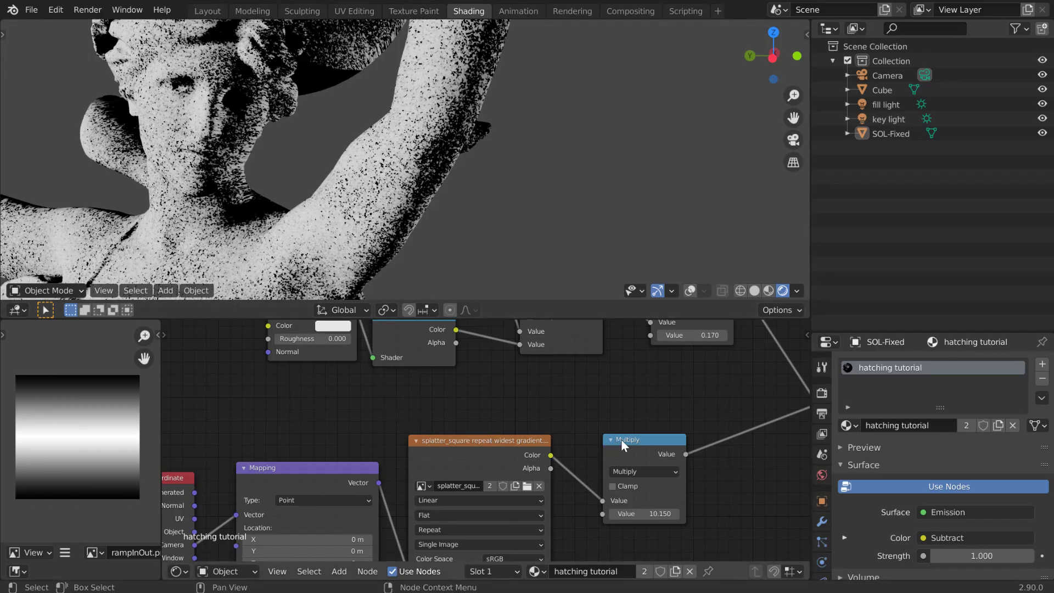
left_click_drag(621, 440, 721, 437)
left_click_drag(533, 443, 522, 449)
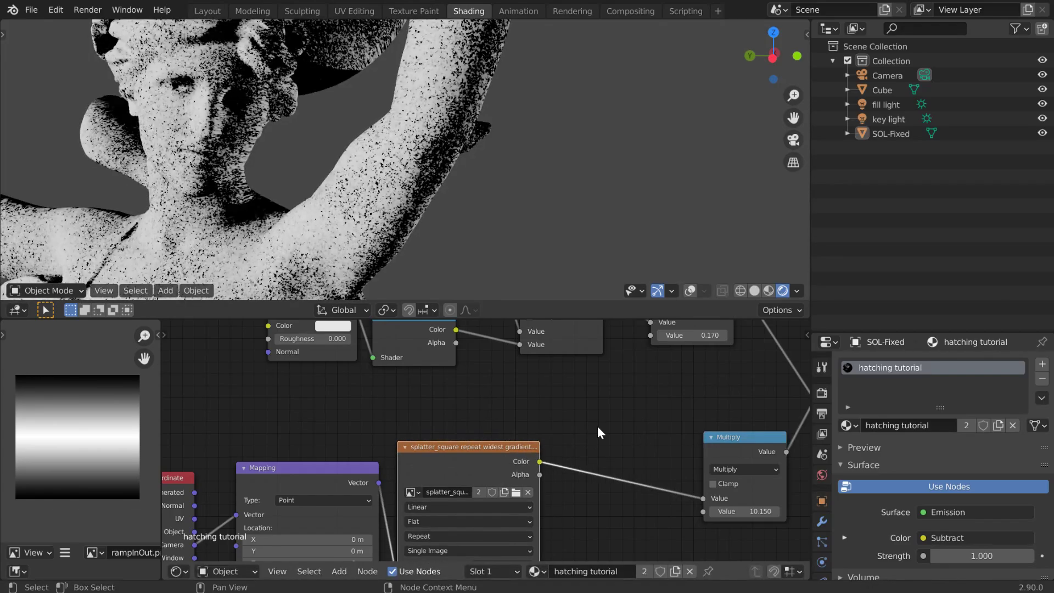
key("shift+a")
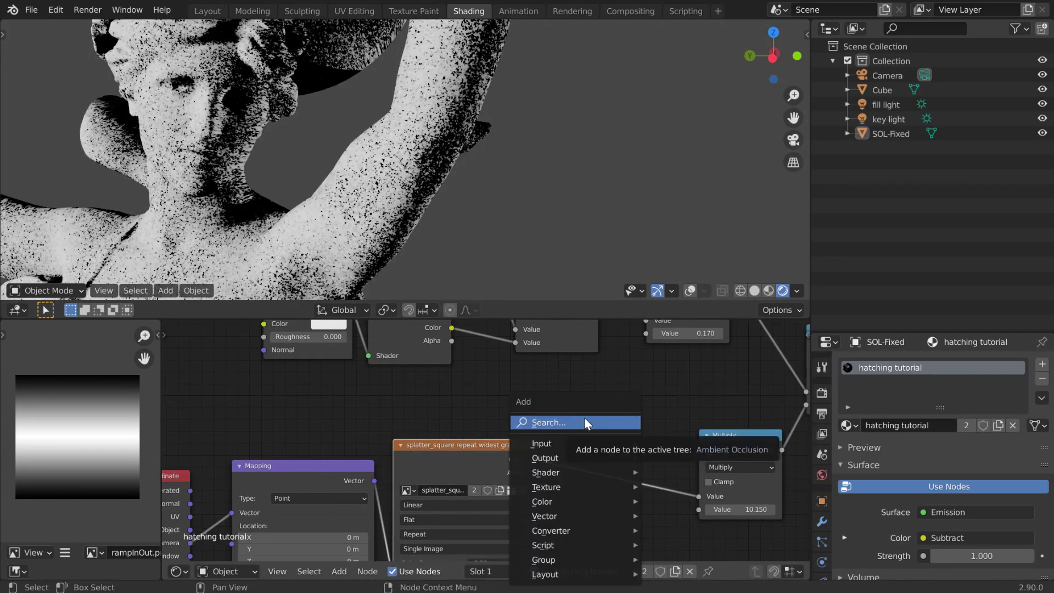
Step: Replace the splatter image in the texture node with rampInOut.png and set the tiling value to 10
middle_click_drag(552, 431, 614, 321)
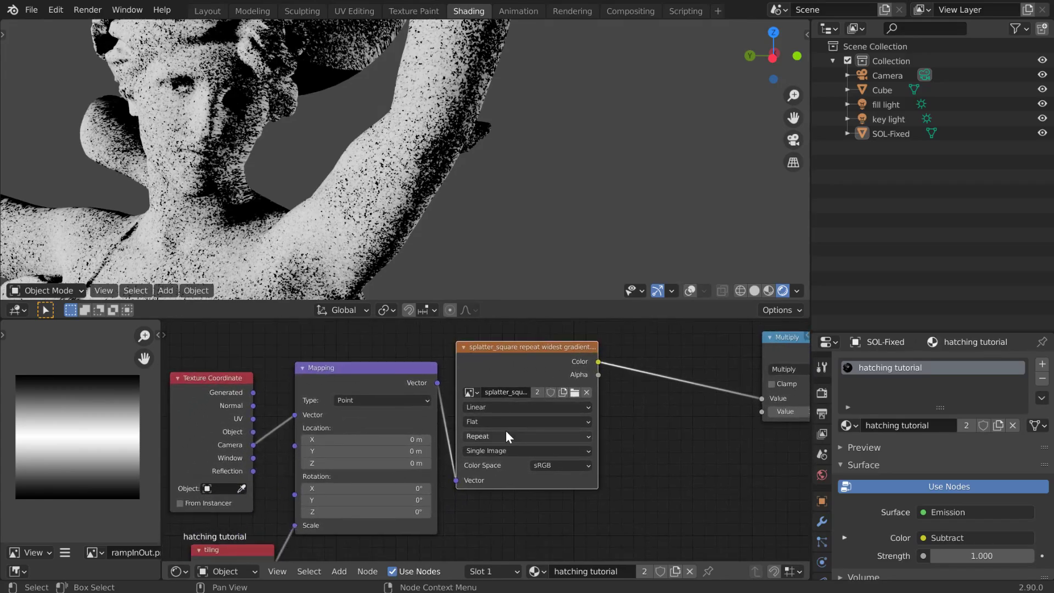
left_click(473, 395)
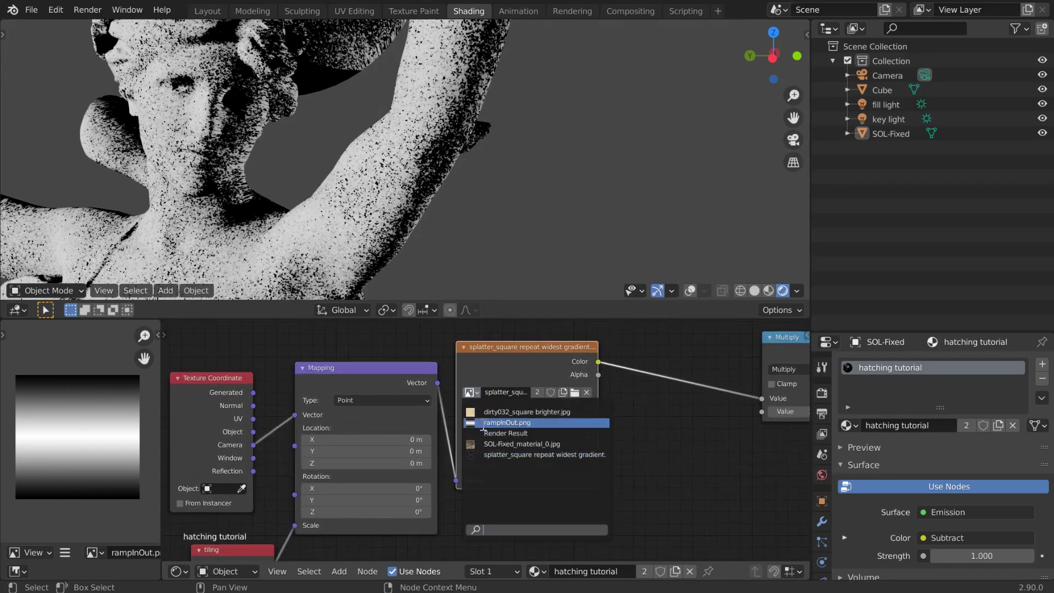
left_click(483, 430)
middle_click_drag(697, 456, 734, 346)
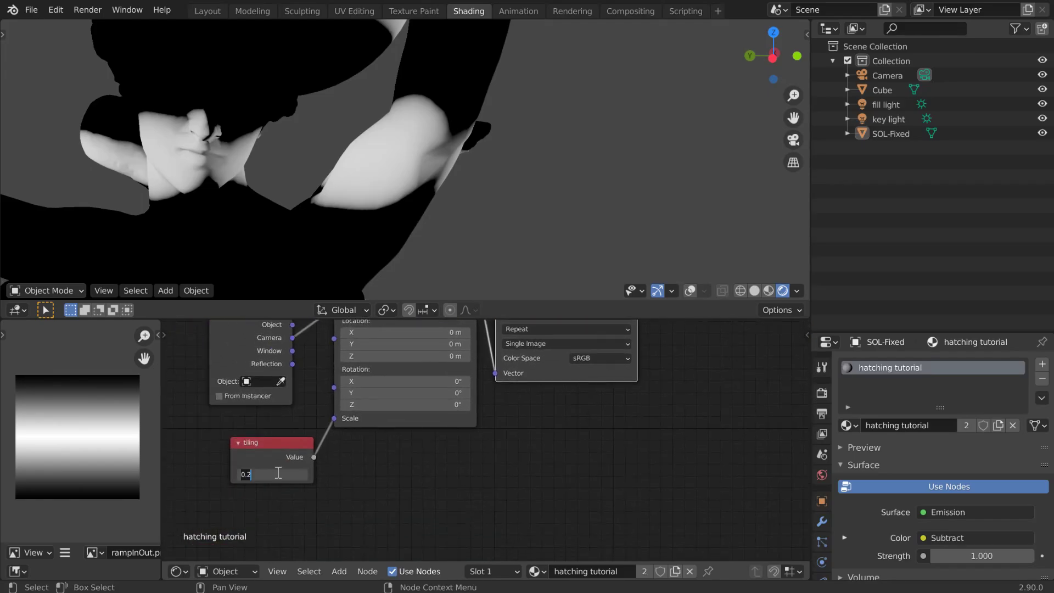
type("10")
key("Return")
Step: Raise the lighting Multiply value to 1.970
middle_click_drag(665, 408, 495, 553)
scroll(515, 538, "down", 2)
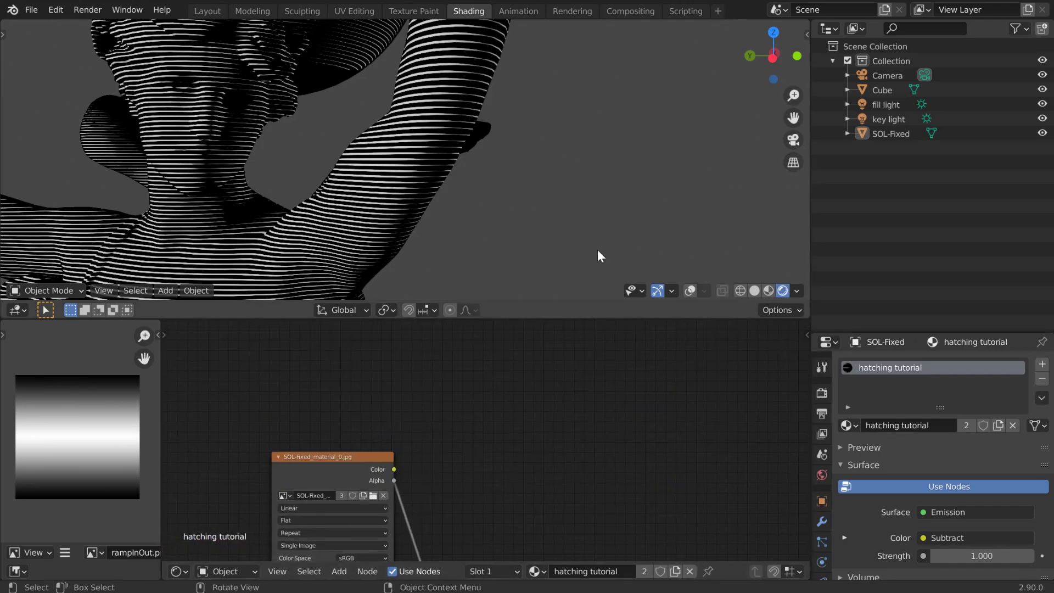
scroll(558, 413, "down", 2)
middle_click_drag(557, 413, 520, 293)
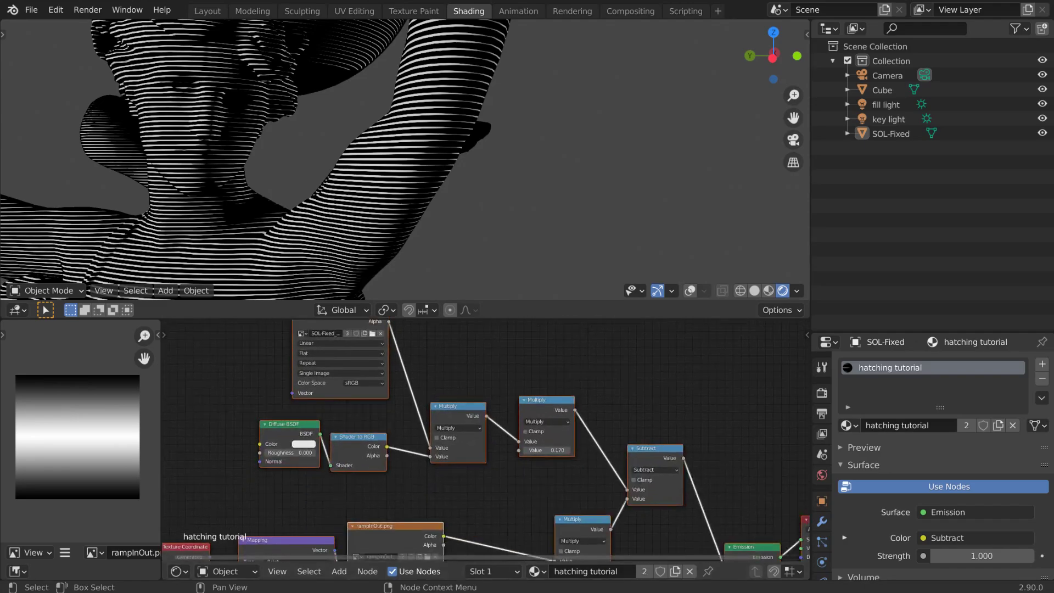
scroll(530, 489, "up", 6)
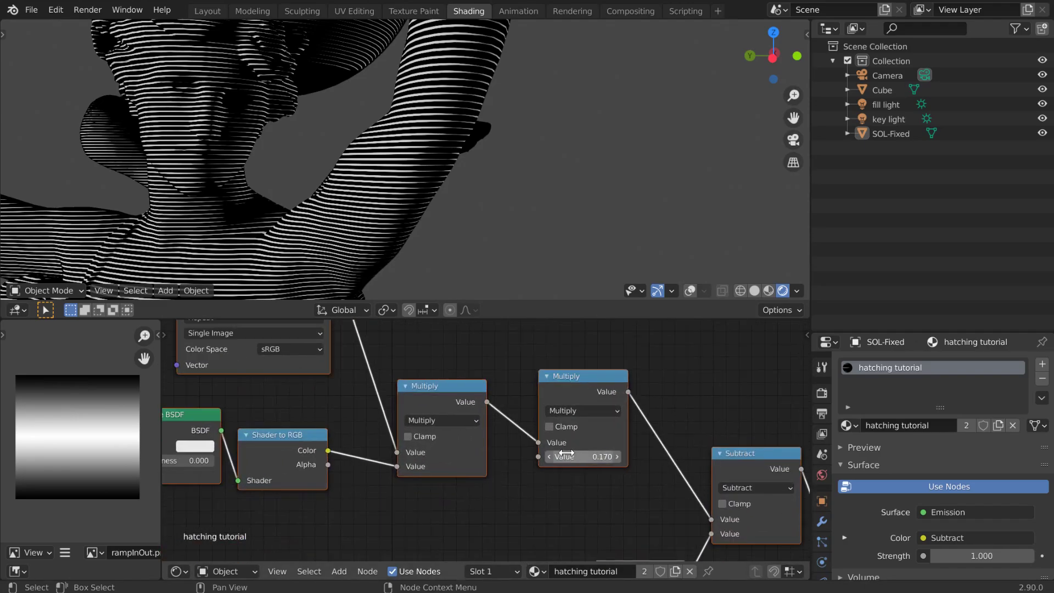
left_click_drag(584, 457, 674, 457)
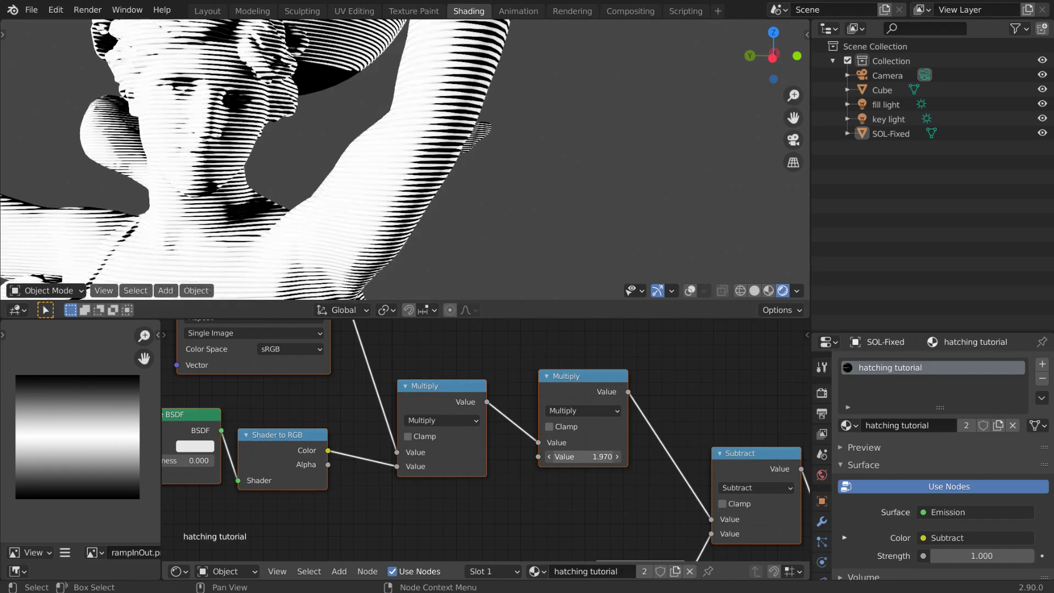
Step: Add a Gamma node between the rampInOut.png texture's color output and its Multiply node
middle_click_drag(552, 474, 563, 333)
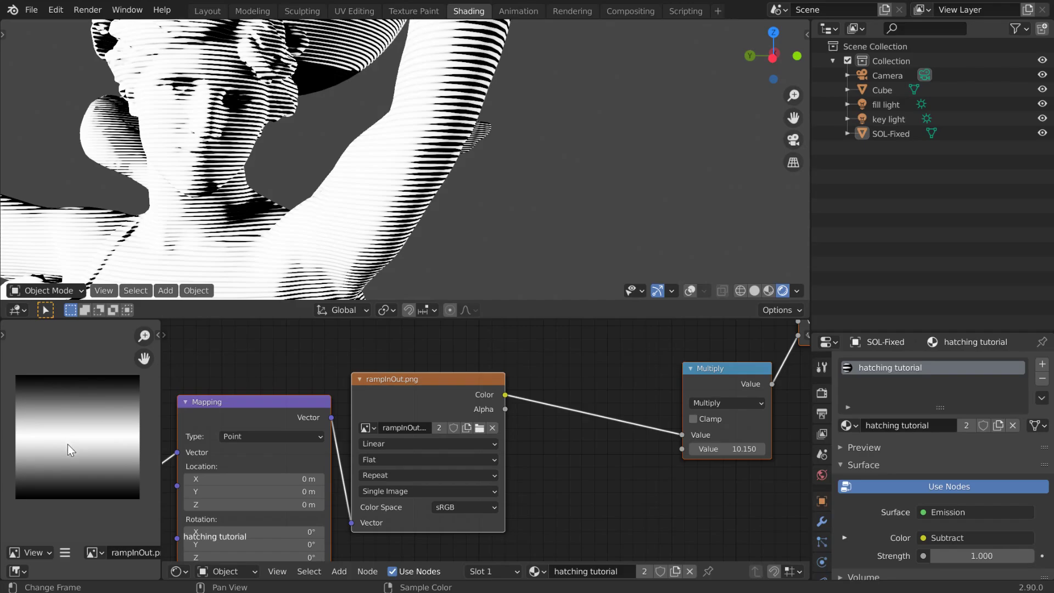
left_click(571, 475)
key("shift+a")
left_click(568, 429)
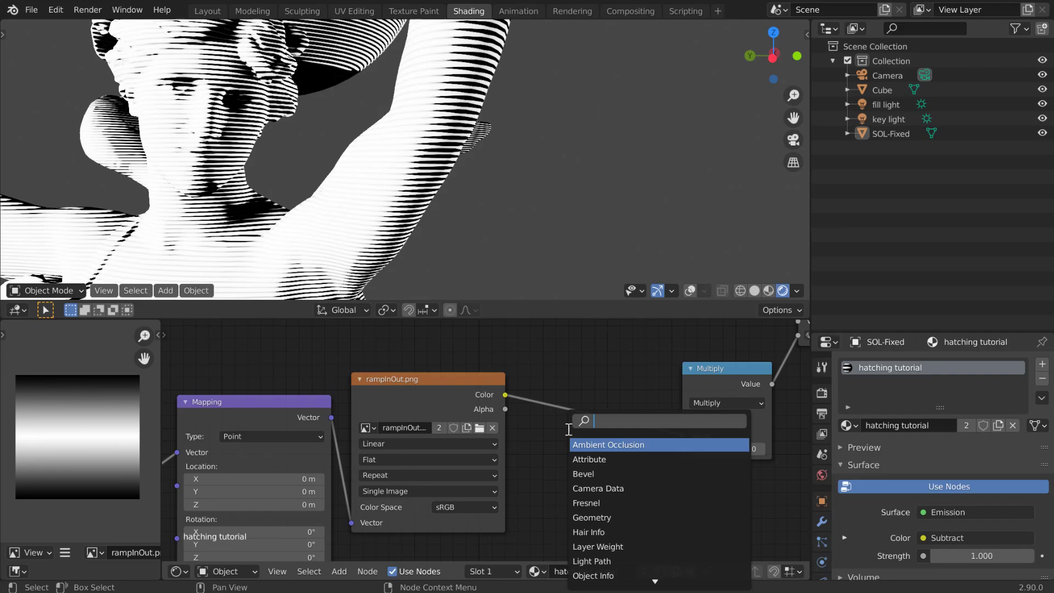
type("gamm")
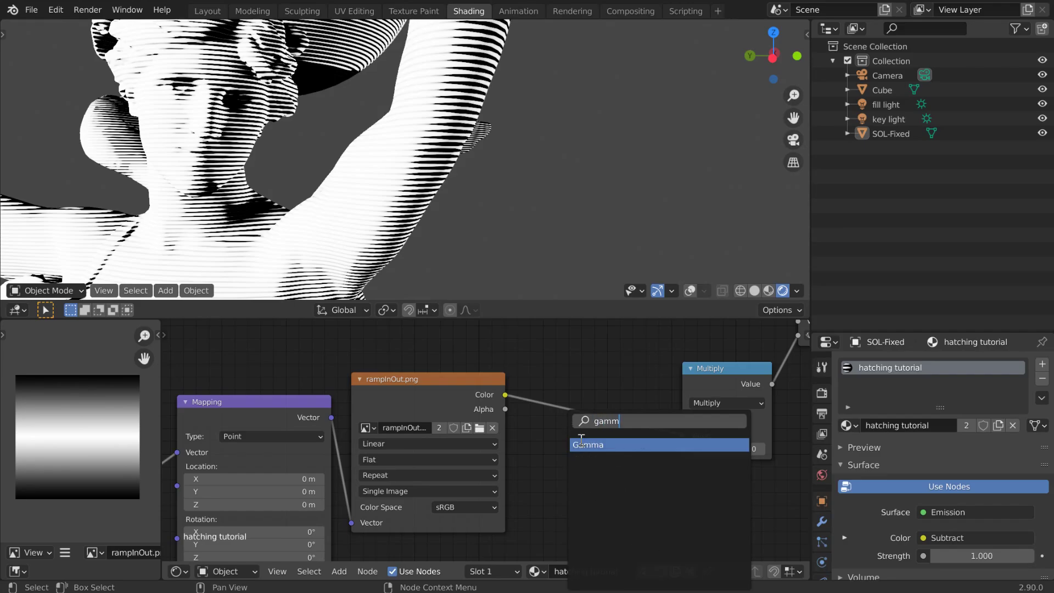
left_click(585, 445)
left_click(607, 448)
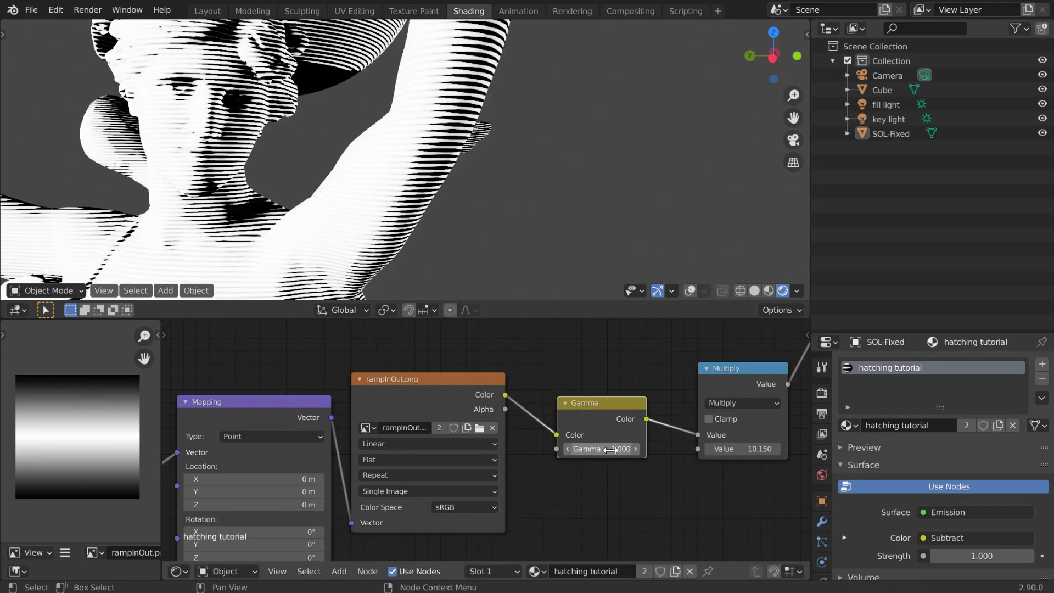
Step: Set the ramp's Gamma to 0.330 and check the hatching on the statue's upper body in a maximized viewport
left_click_drag(606, 452, 554, 452)
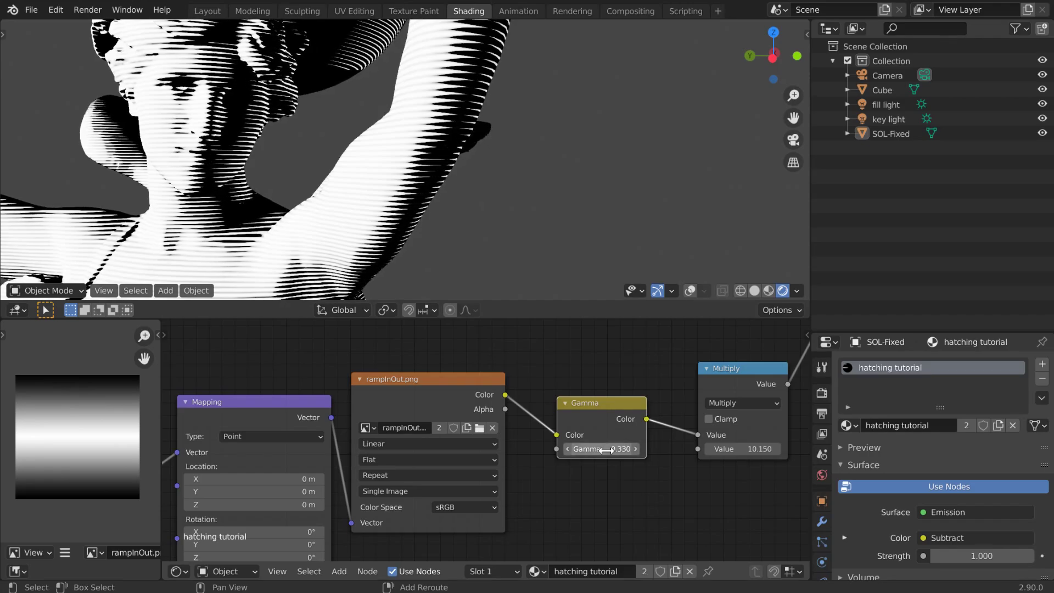
mouse_move(333, 235)
middle_mouse_down()
mouse_move(263, 239)
mouse_move(255, 228)
mouse_move(271, 212)
mouse_move(338, 207)
mouse_move(420, 258)
mouse_move(308, 242)
mouse_move(414, 262)
mouse_move(426, 276)
mouse_move(522, 207)
middle_mouse_up()
scroll(338, 207, "down", 2)
key("ctrl+space")
scroll(444, 218, "down", 3)
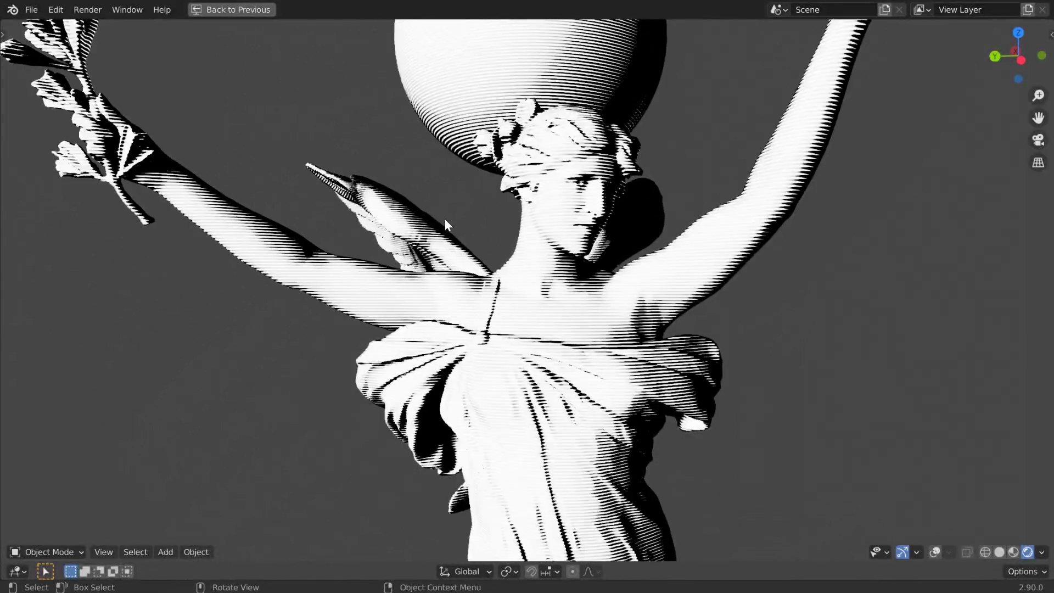
key("ctrl+space")
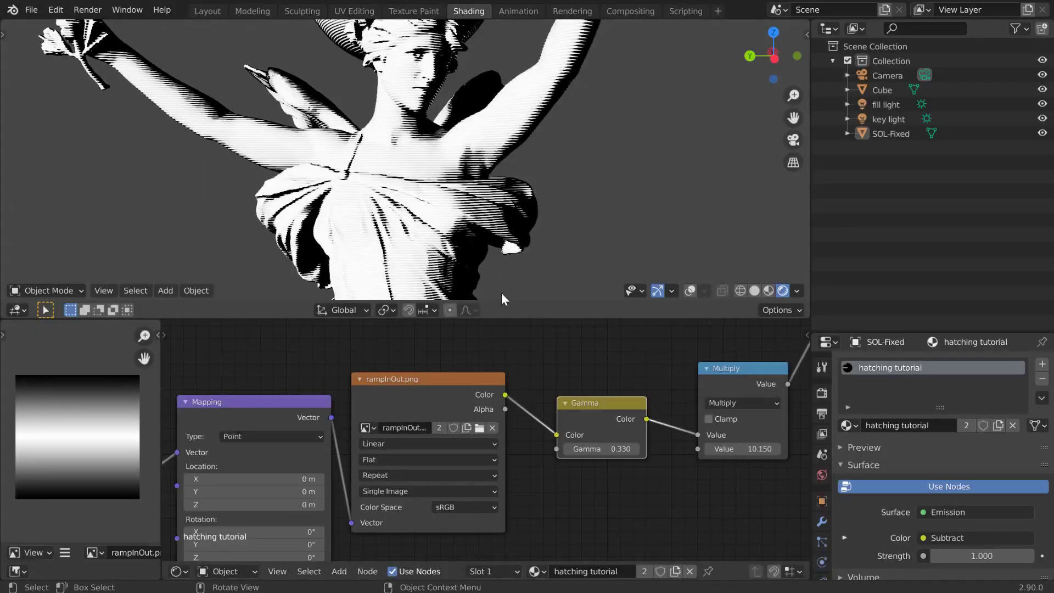
Step: Lower the lighting Multiply value to 1.520 and check the hatching in a maximized viewport
middle_click_drag(585, 413, 566, 455)
middle_click_drag(612, 393, 605, 506)
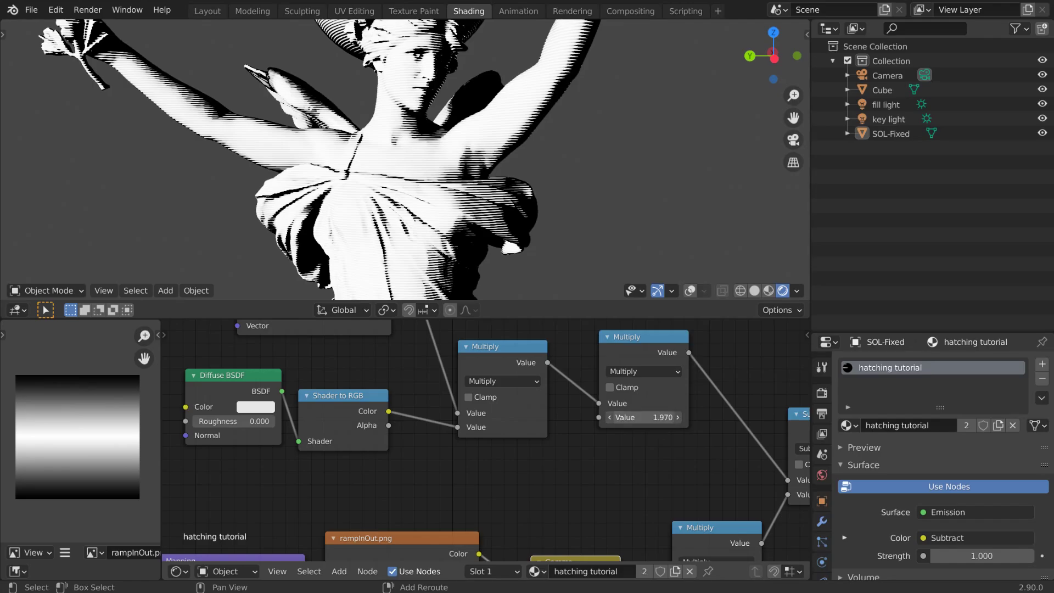
left_click_drag(643, 418, 618, 417)
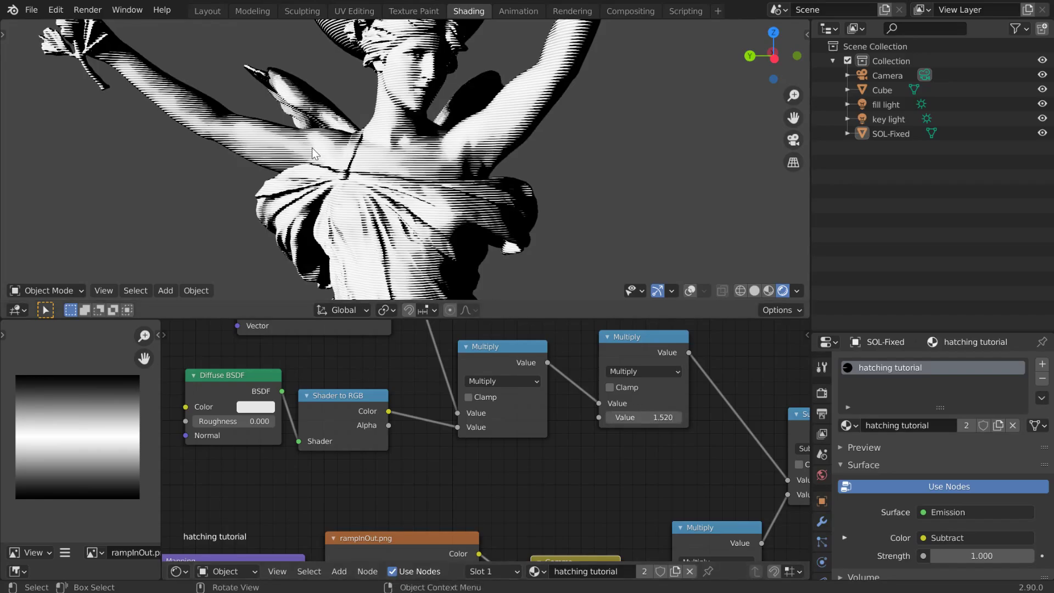
key("ctrl+space")
scroll(351, 268, "up", 5)
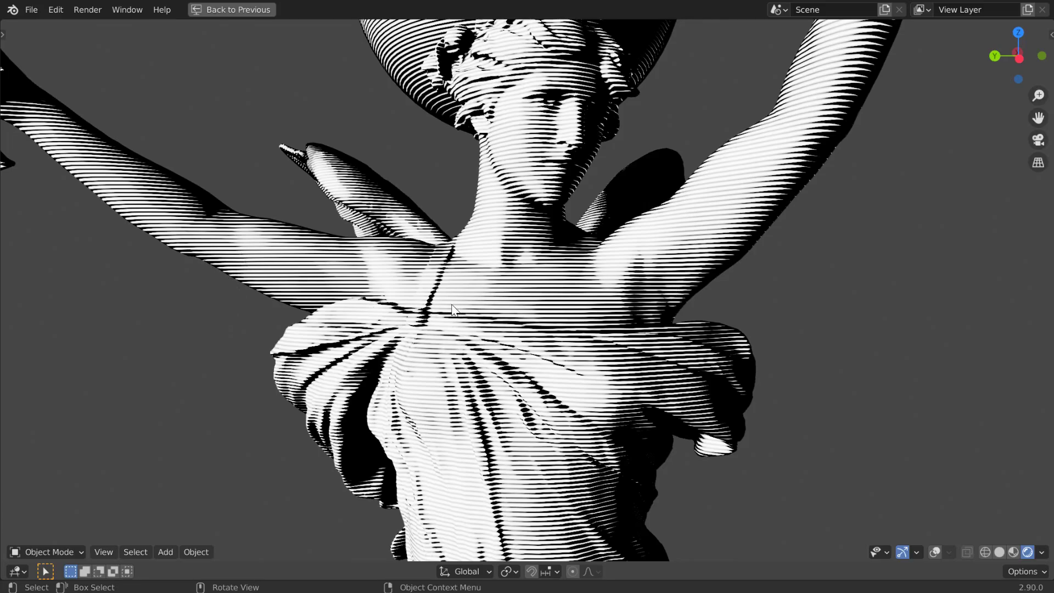
key("ctrl+space")
Step: Try a Z rotation of 9° on the ramp's Mapping node
middle_click_drag(383, 507, 423, 469)
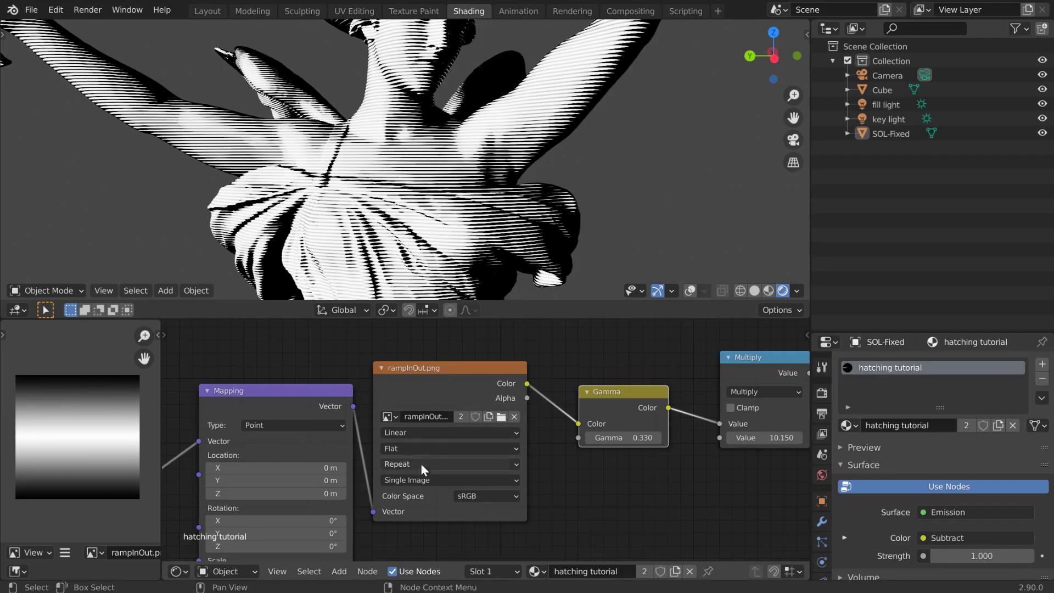
middle_click_drag(274, 550, 448, 448)
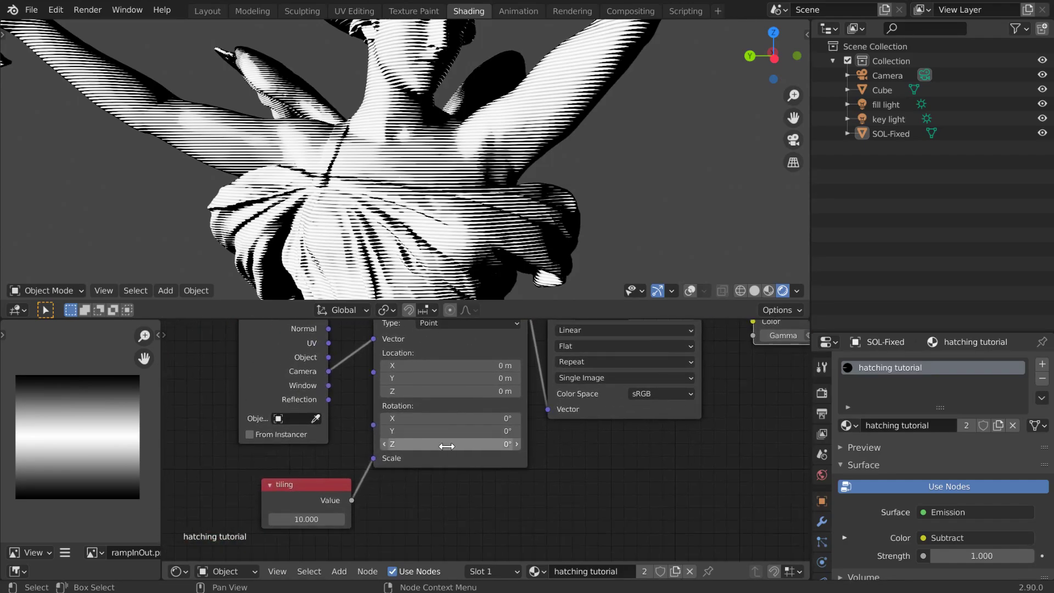
mouse_move(447, 446)
left_mouse_down()
mouse_move(550, 445)
mouse_move(456, 446)
left_mouse_up()
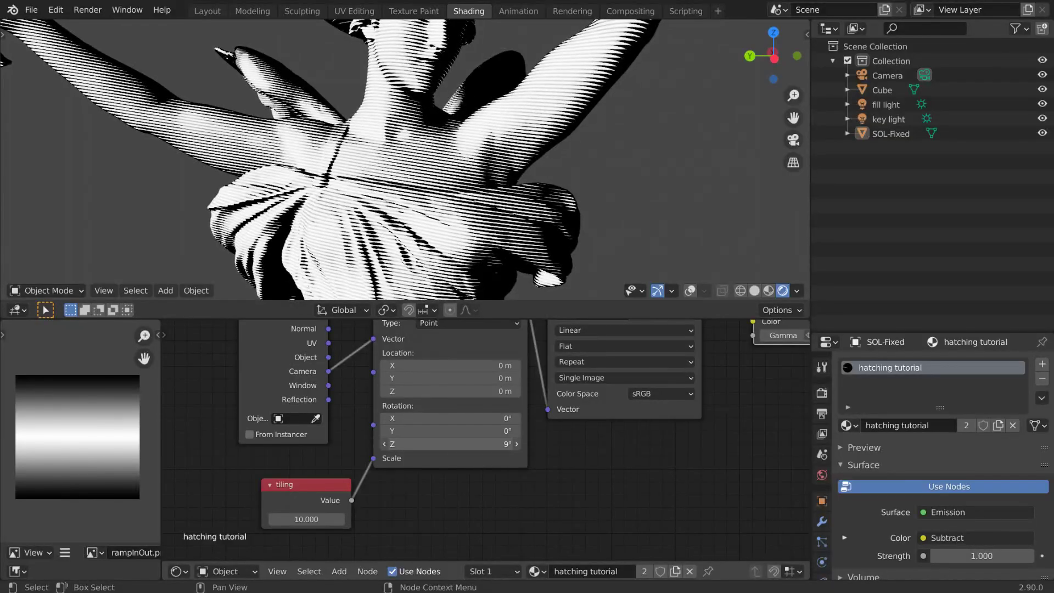
Step: Set the Mapping node's Z rotation to -63.9° so the hatch lines run across the arm, and check the statue from another angle
scroll(216, 240, "up", 4)
middle_click_drag(209, 163, 391, 205, "shift")
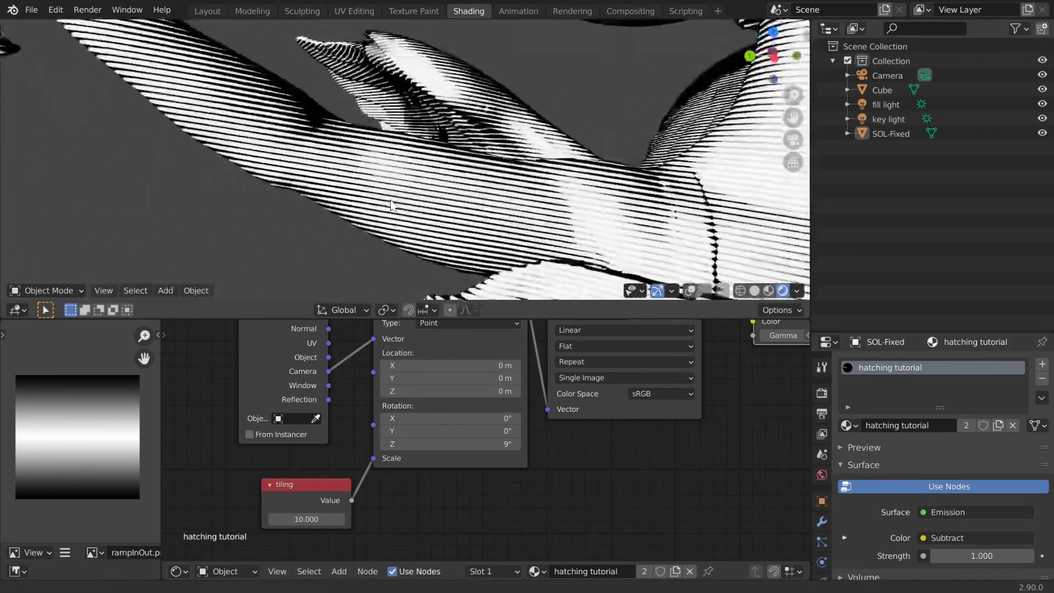
left_click_drag(469, 442, 392, 442)
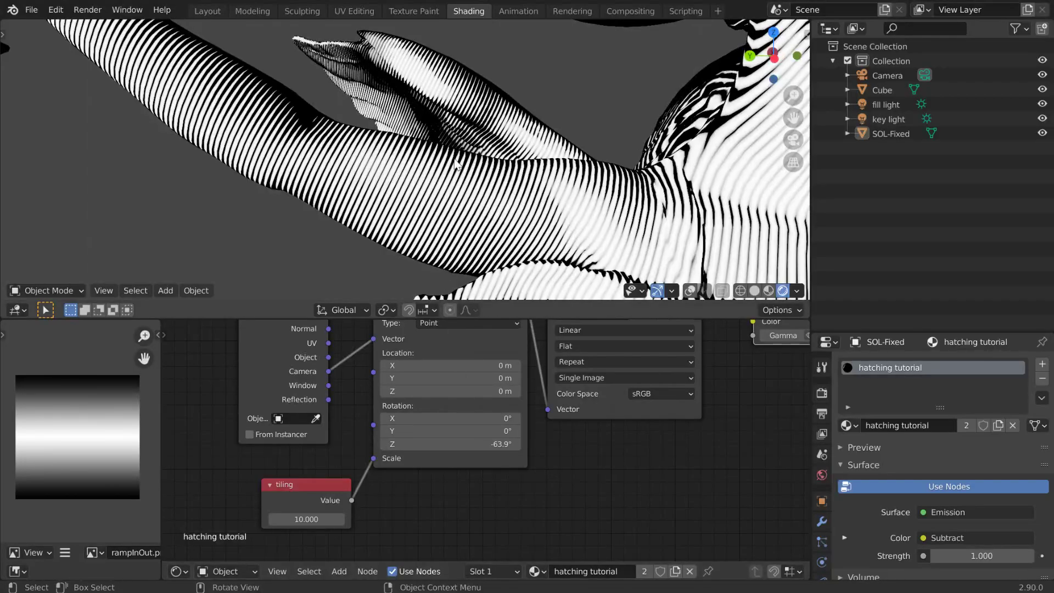
left_click(442, 225)
scroll(546, 211, "down", 3)
middle_click_drag(547, 211, 585, 133)
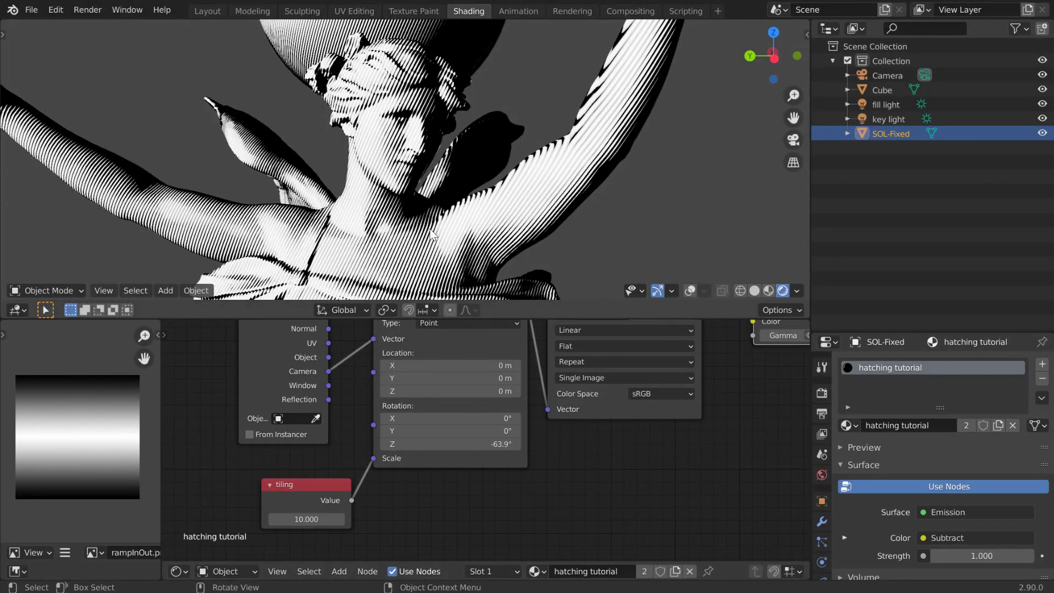
middle_click_drag(432, 235, 482, 215)
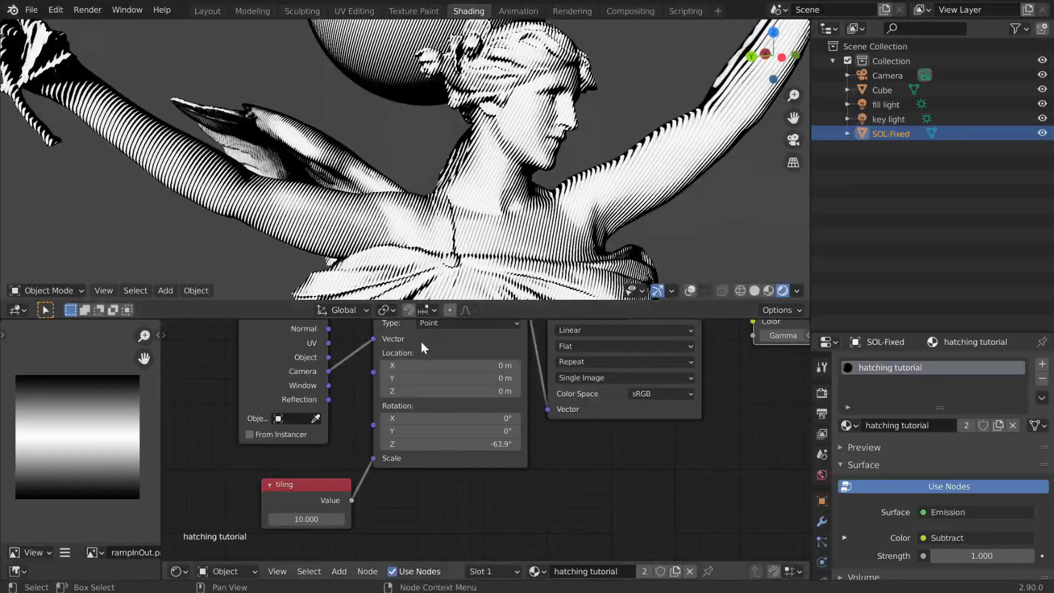
Step: Maximize the node editor and move the Emission and Material Output nodes apart to free space between them
middle_click_drag(401, 522, 547, 538)
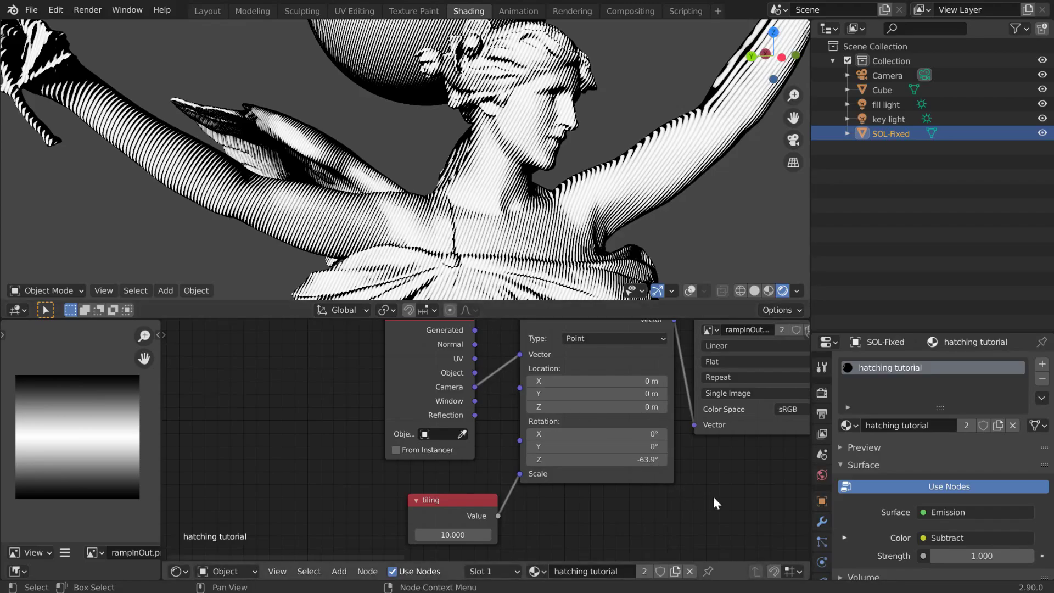
middle_click_drag(736, 501, 468, 493)
middle_click_drag(666, 470, 442, 461)
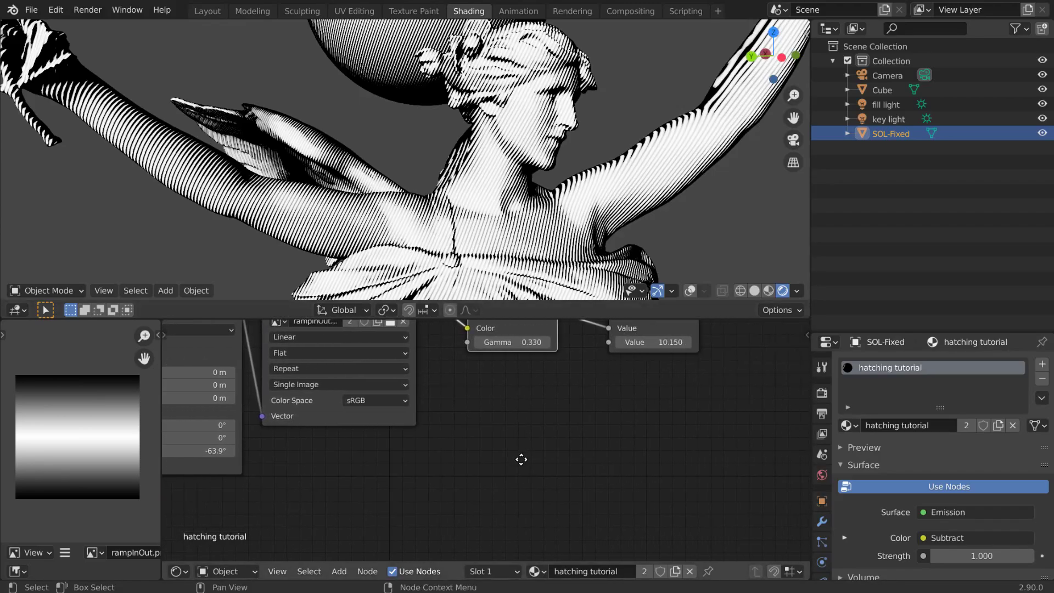
key("ctrl+space")
middle_click_drag(626, 393, 530, 446)
scroll(555, 434, "down", 1)
scroll(716, 401, "down", 3)
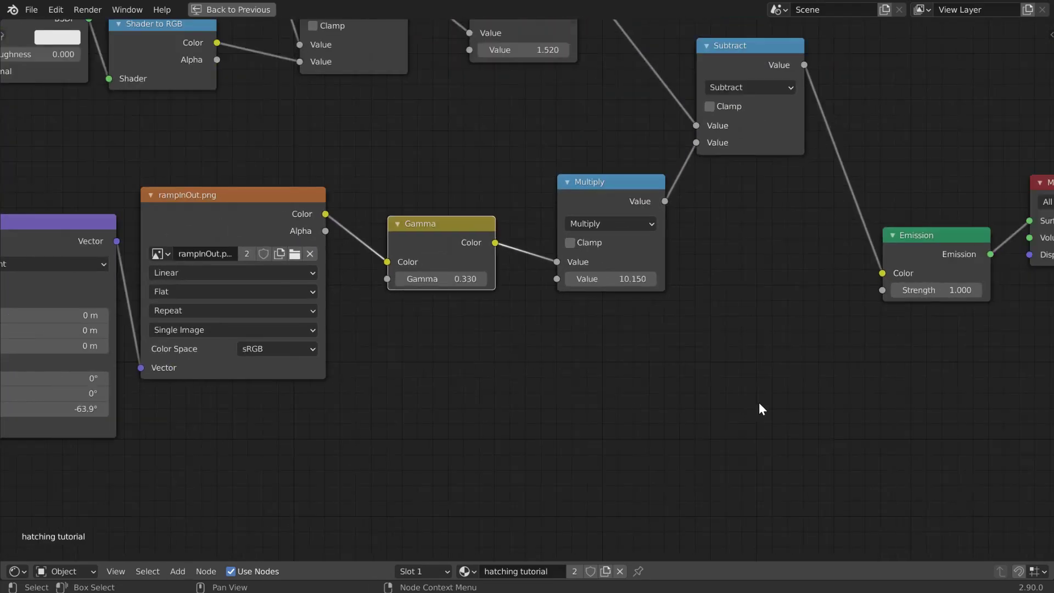
middle_click_drag(878, 400, 631, 439)
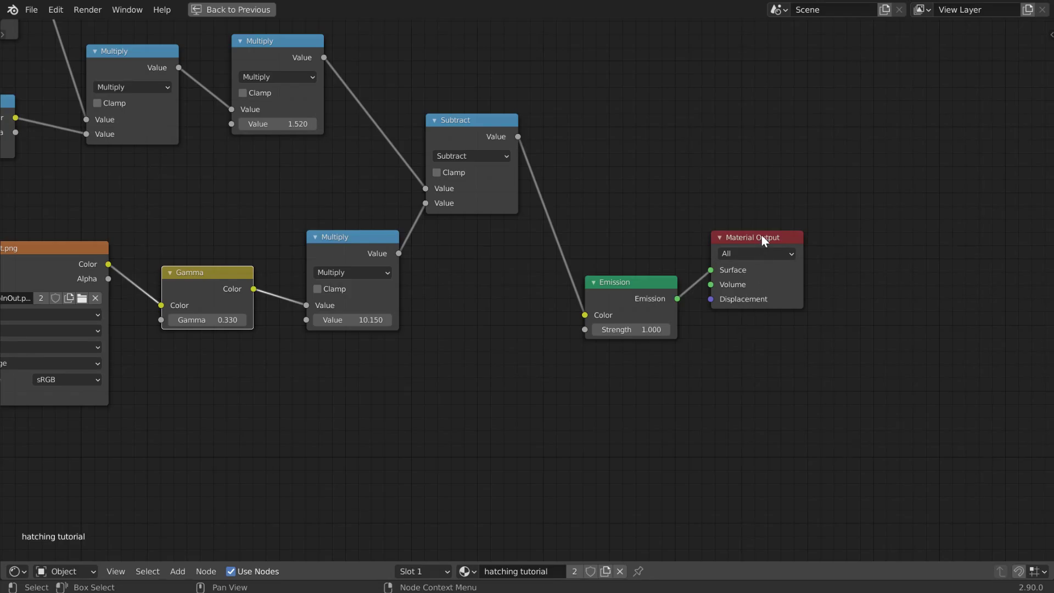
left_click_drag(763, 240, 842, 253)
left_click_drag(657, 282, 665, 208)
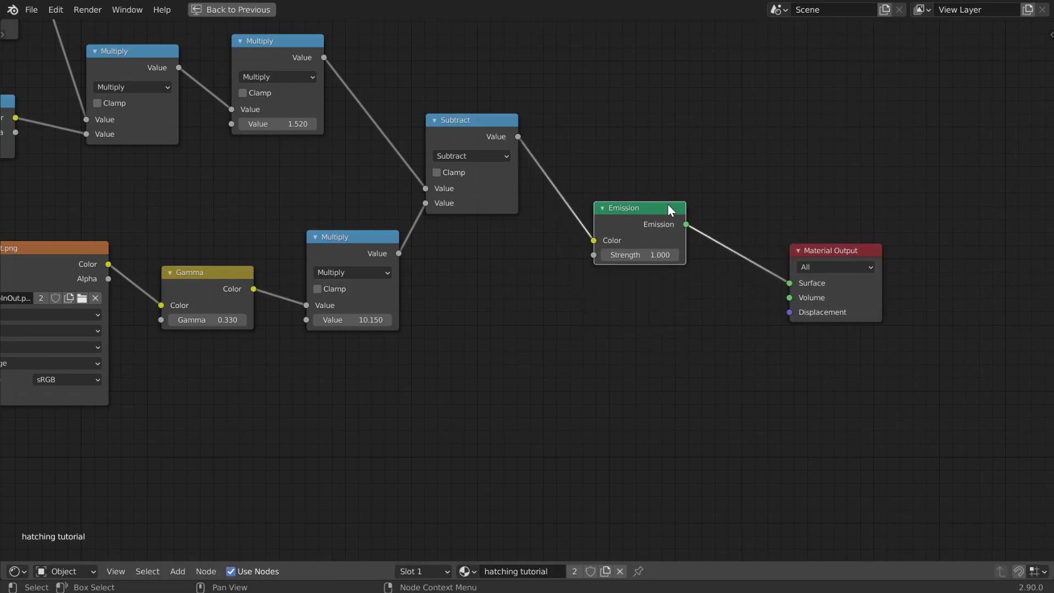
Step: Add a Geometry node below the Subtract node and connect its Normal output to the Emission Color input
left_click(565, 424)
key("shift+a")
left_click(567, 425)
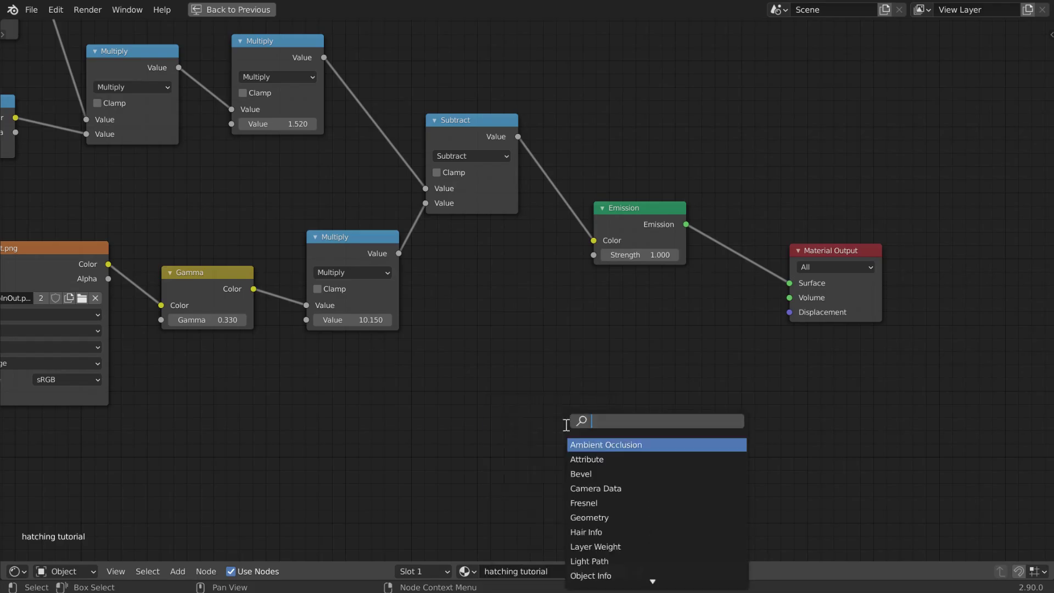
type("ge")
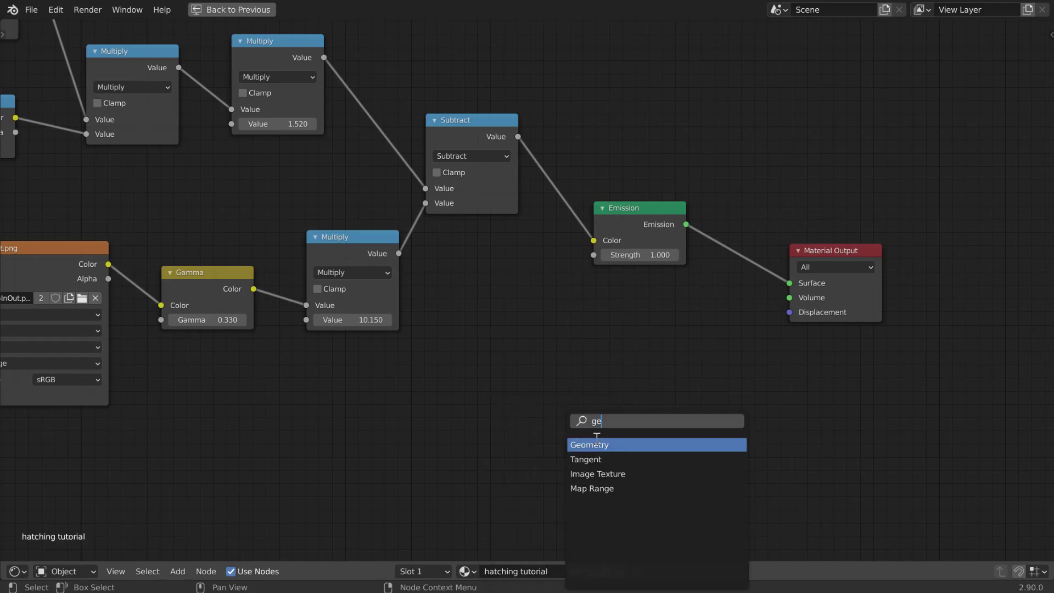
left_click(601, 444)
left_click(509, 368)
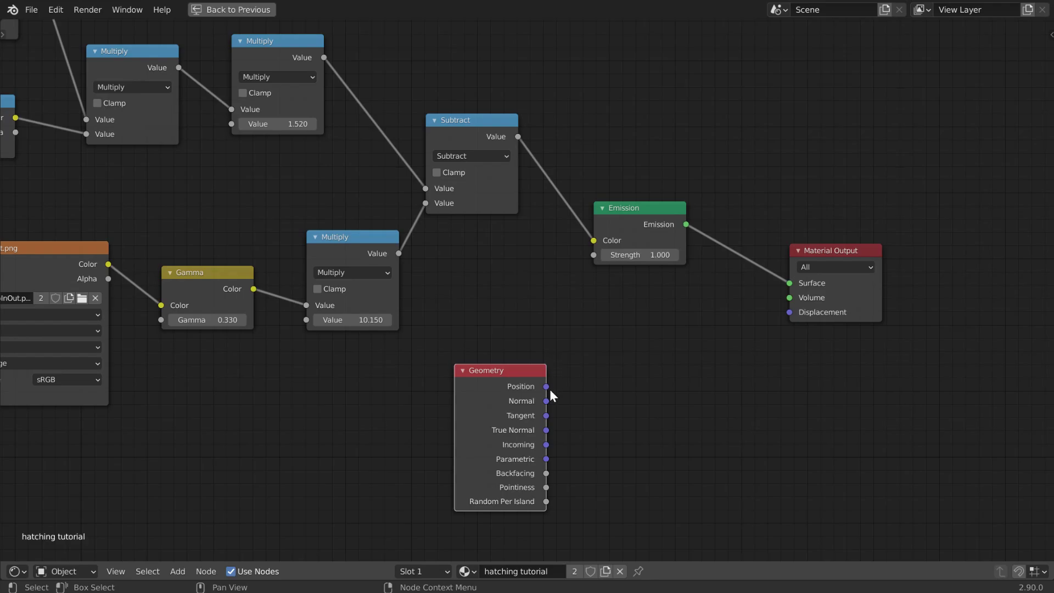
left_click_drag(546, 401, 621, 287)
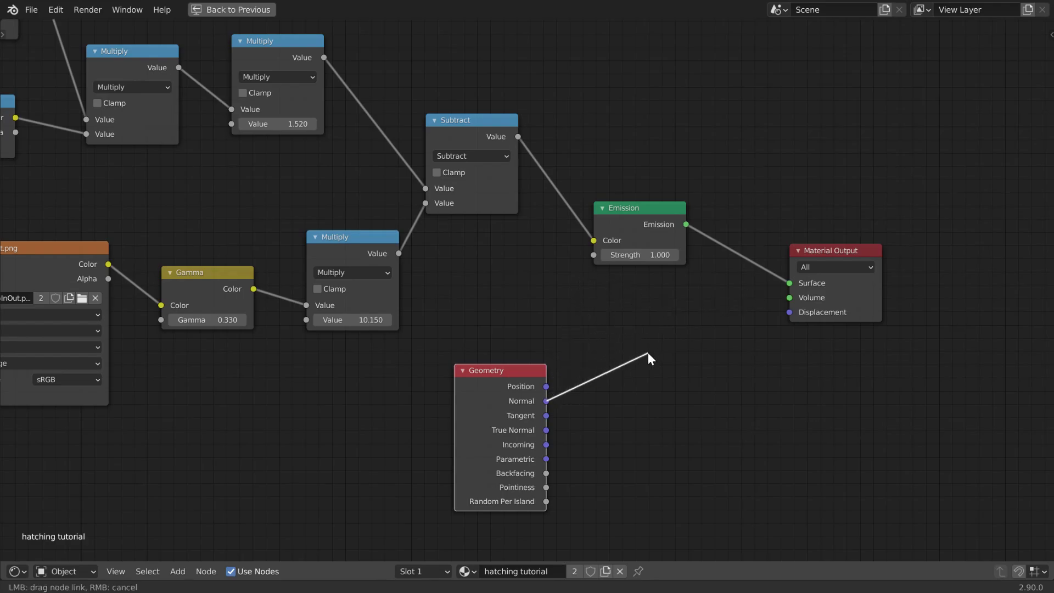
left_click_drag(648, 354, 648, 355)
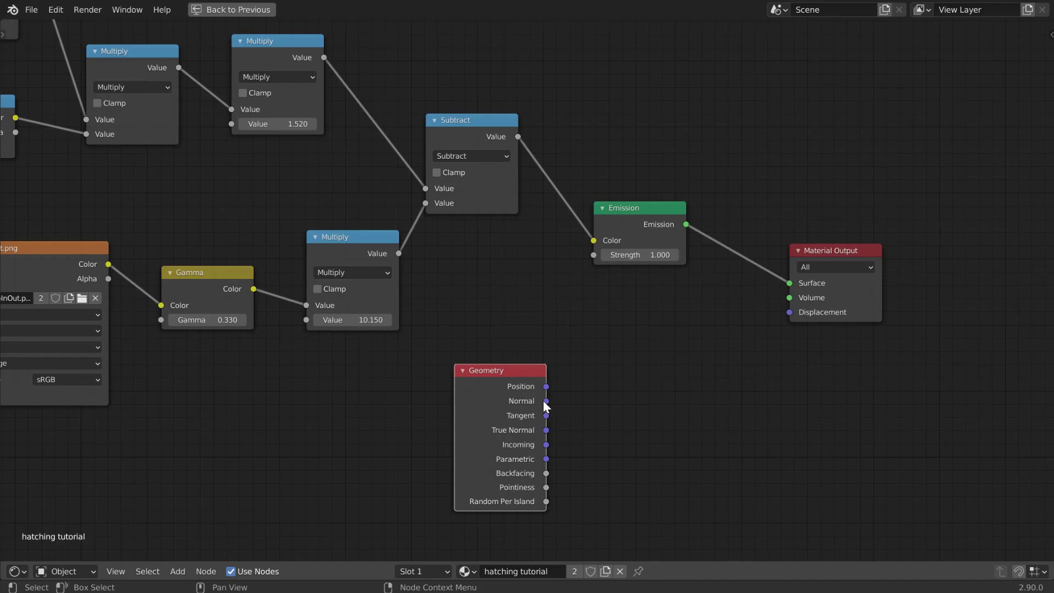
left_click_drag(547, 401, 586, 248)
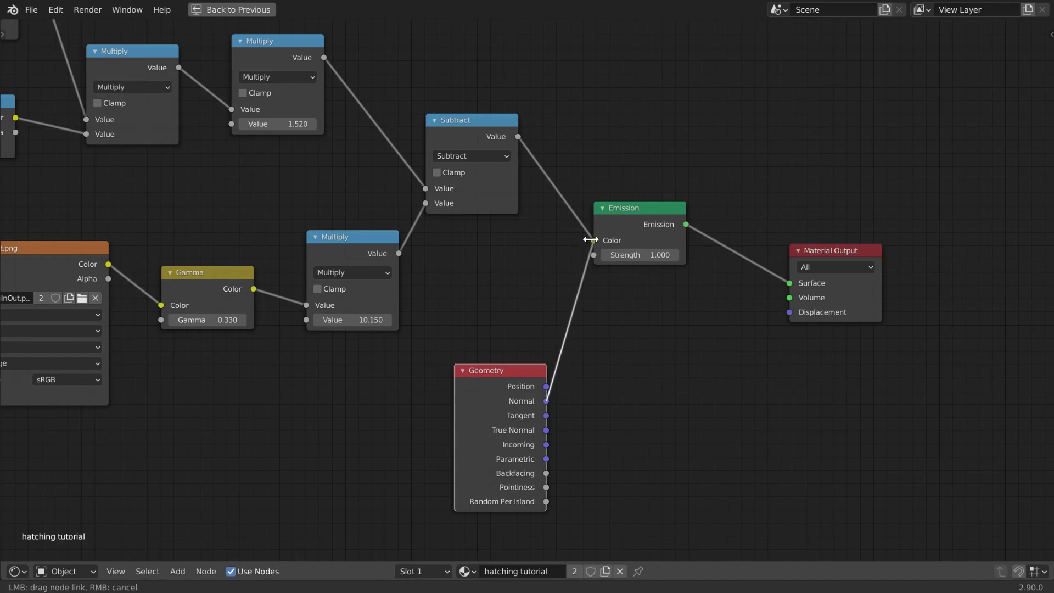
Step: Examine the normal colours on the statue and sphere from several angles in an enlarged viewport
key("ctrl+alt+space")
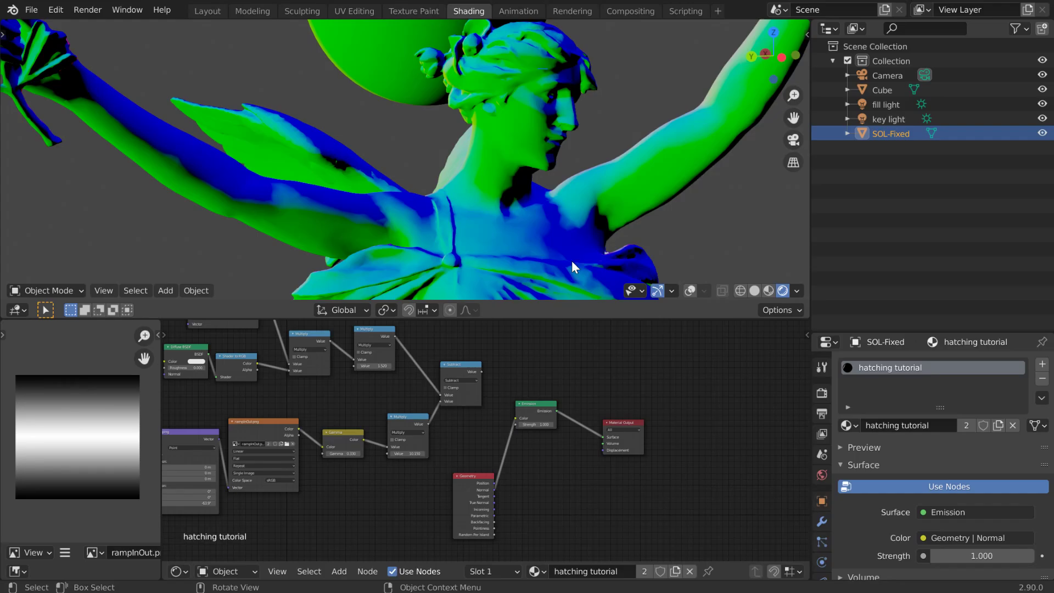
scroll(561, 251, "up", 2)
key("ctrl+alt+space")
scroll(548, 243, "down", 3)
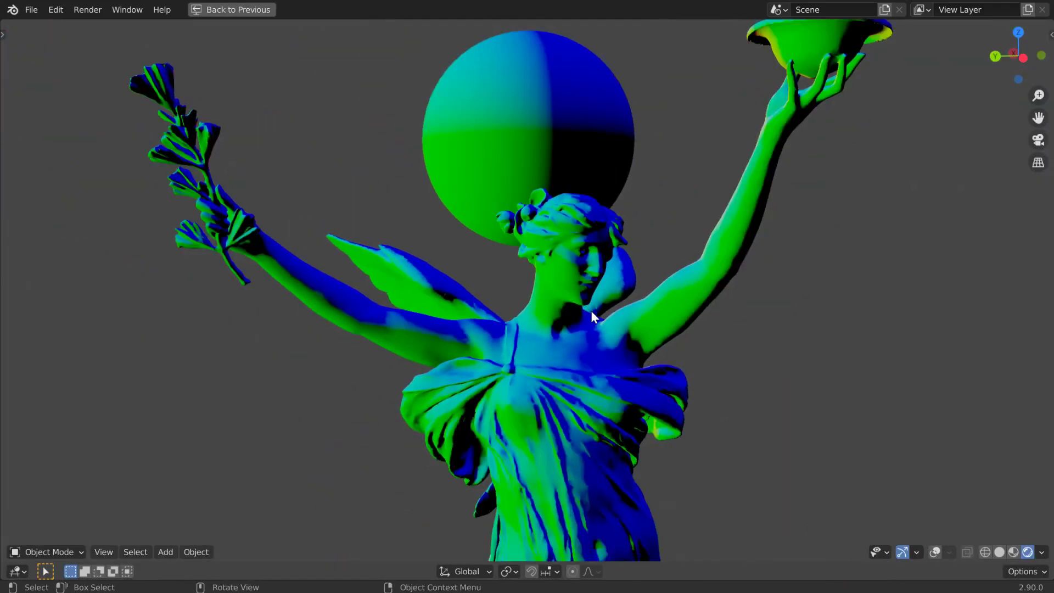
middle_click_drag(593, 313, 318, 327)
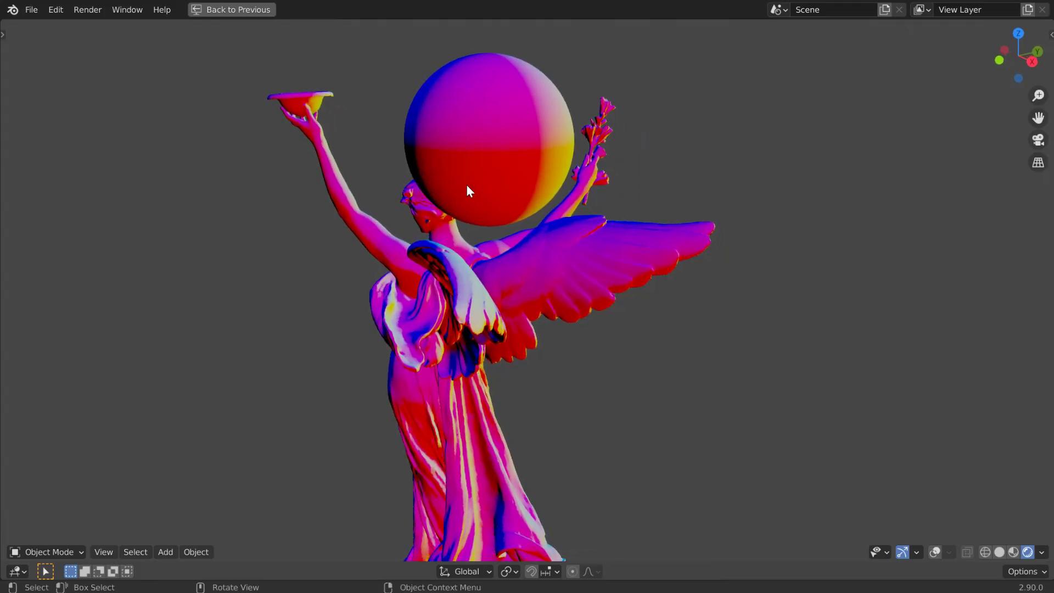
middle_click_drag(467, 187, 681, 214)
middle_click_drag(476, 270, 472, 248)
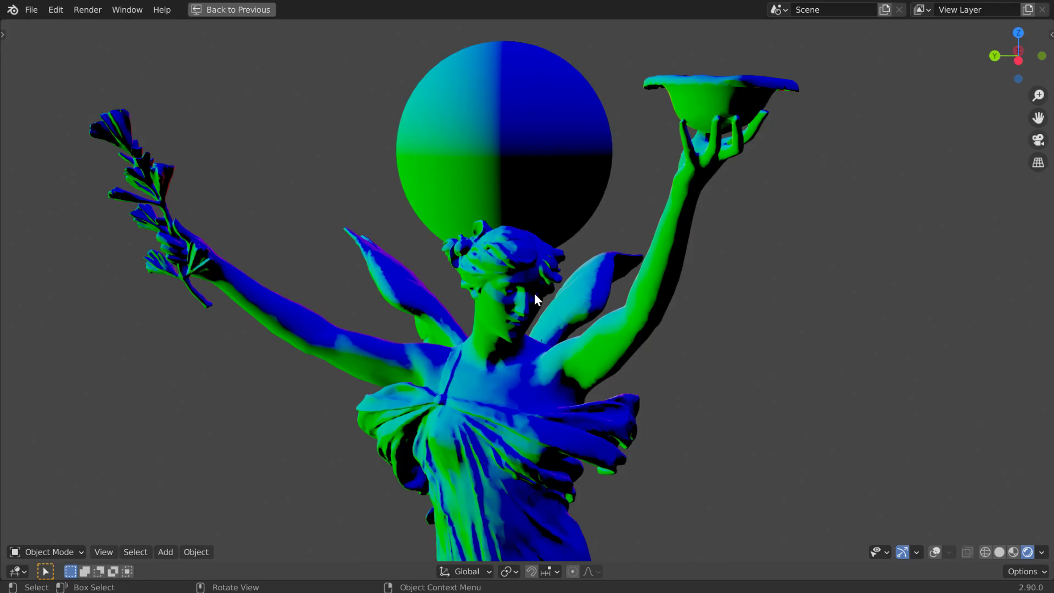
key("ctrl+space")
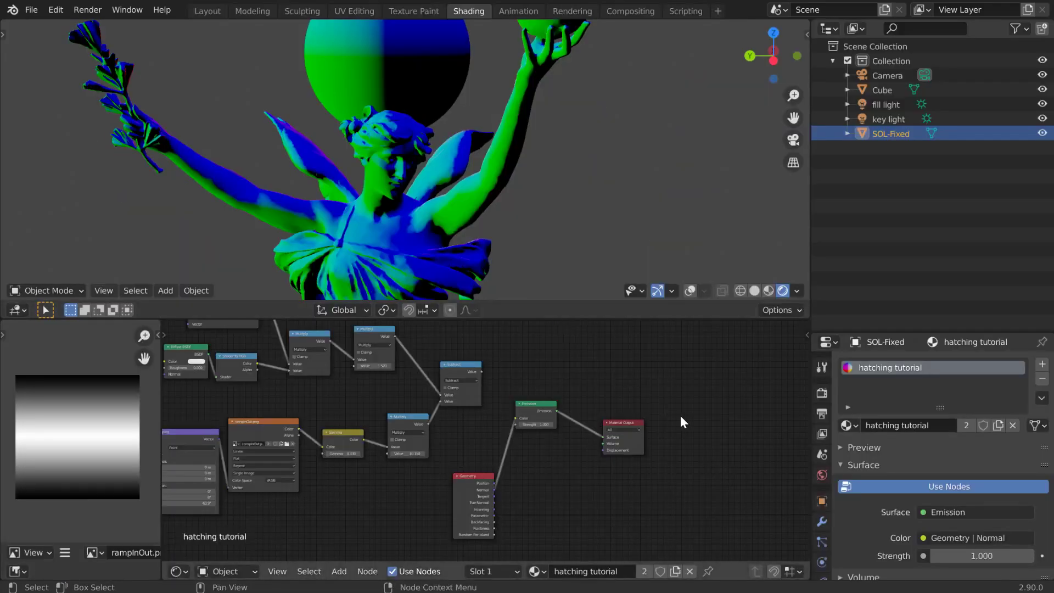
Step: Add a Vector Transform node beside the Geometry node and feed the Geometry Normal output into it
middle_click_drag(680, 415, 723, 410)
left_click_drag(539, 473, 515, 472)
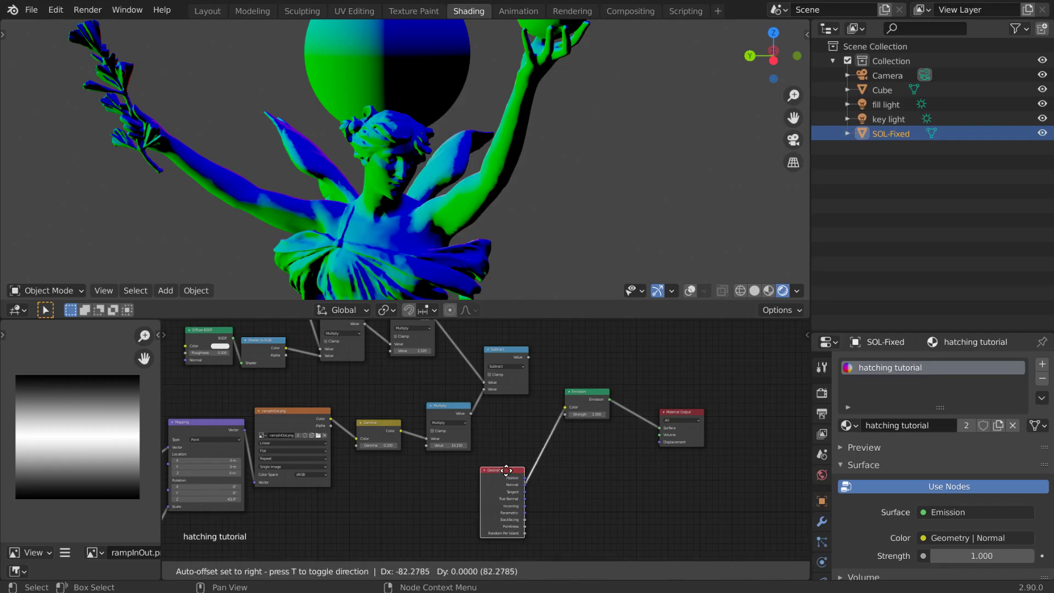
scroll(554, 457, "up", 2)
scroll(554, 456, "up", 4)
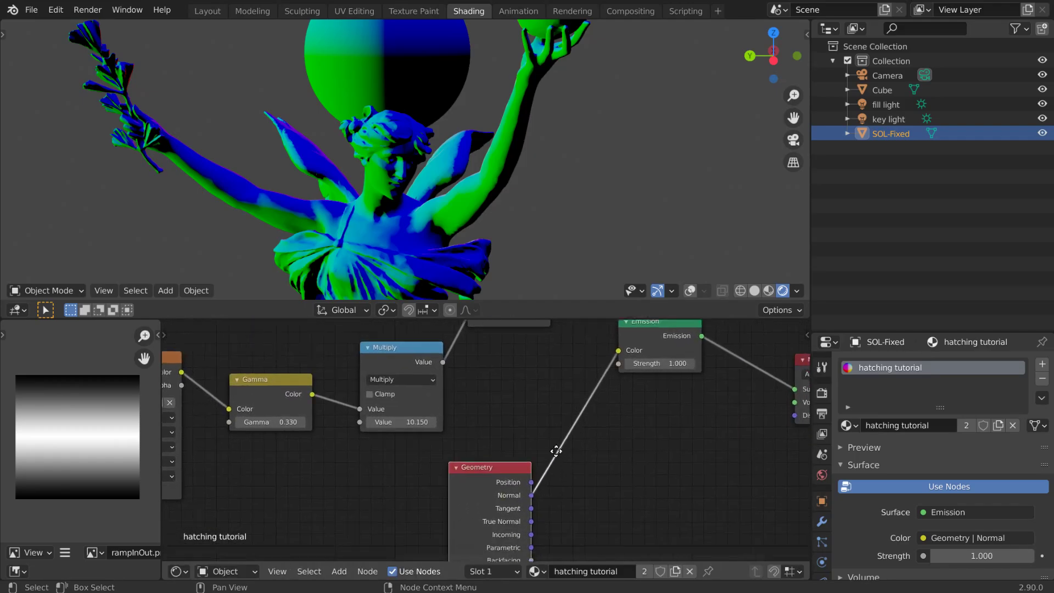
key("shift+a")
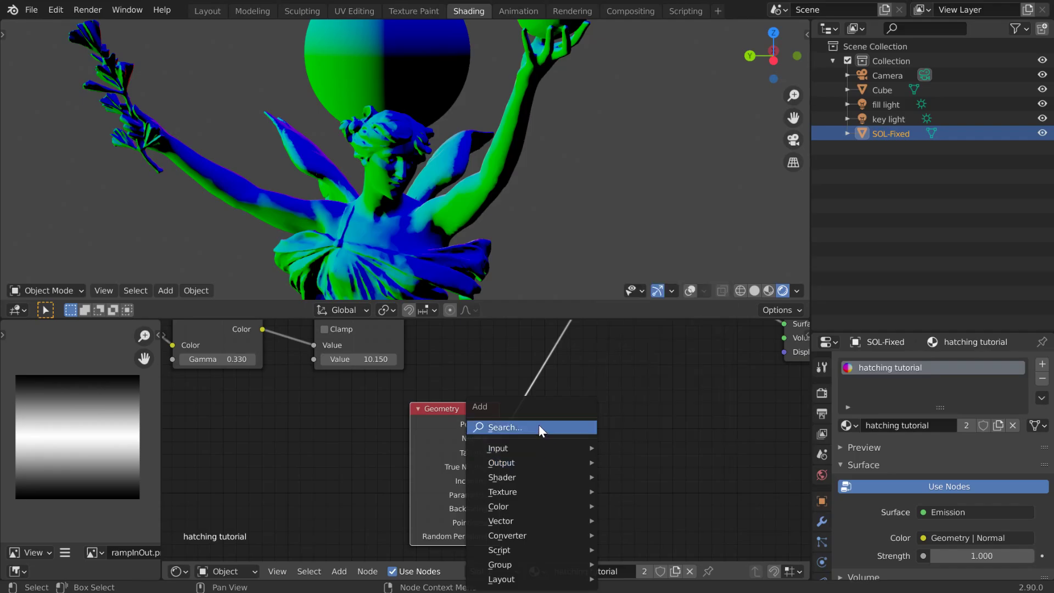
left_click(540, 426)
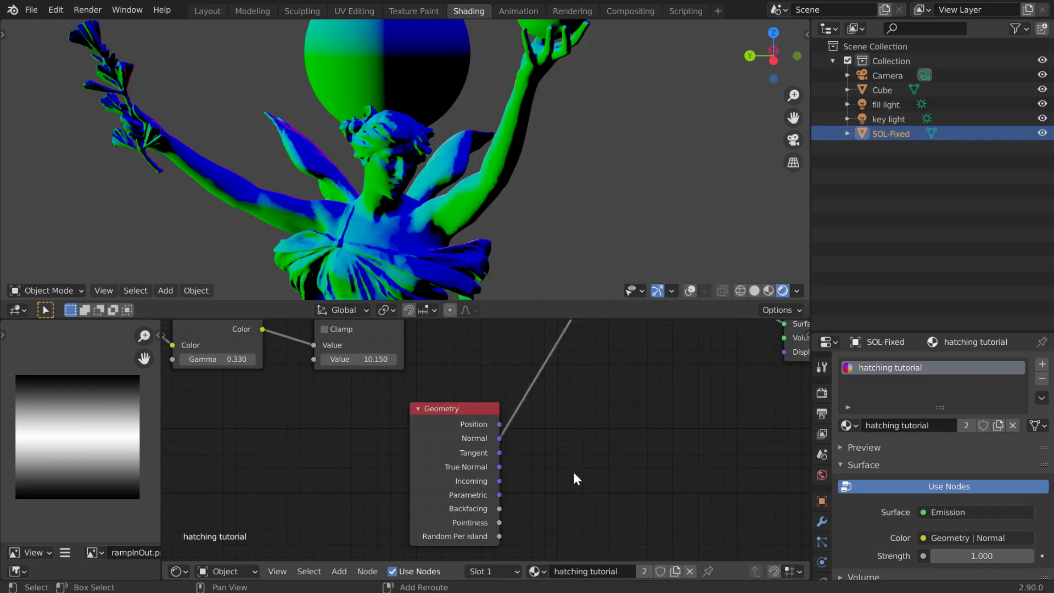
key("shift+a")
mouse_move(559, 529)
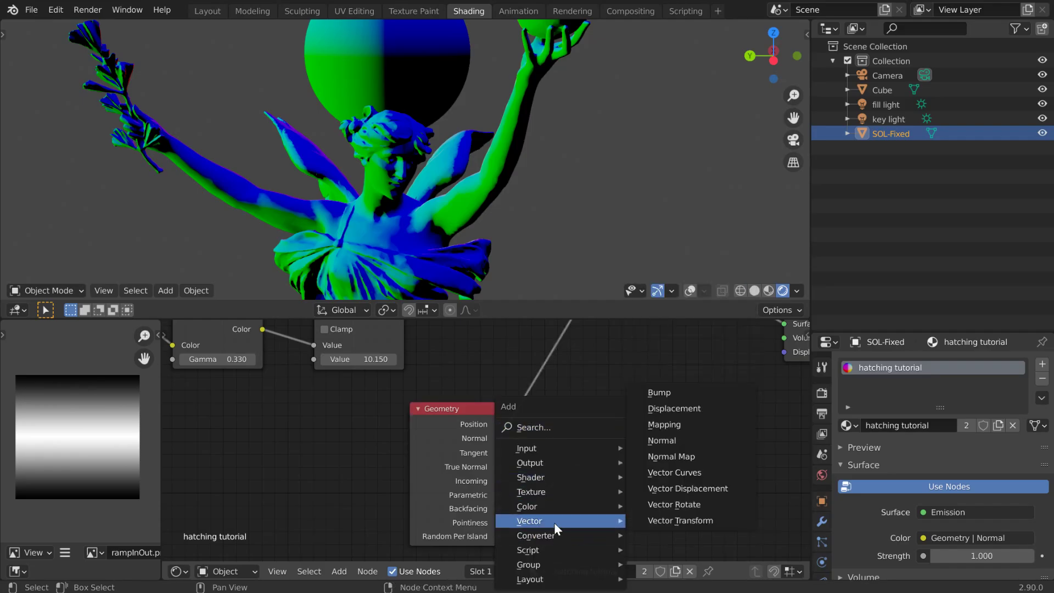
left_click(673, 520)
left_click(565, 424)
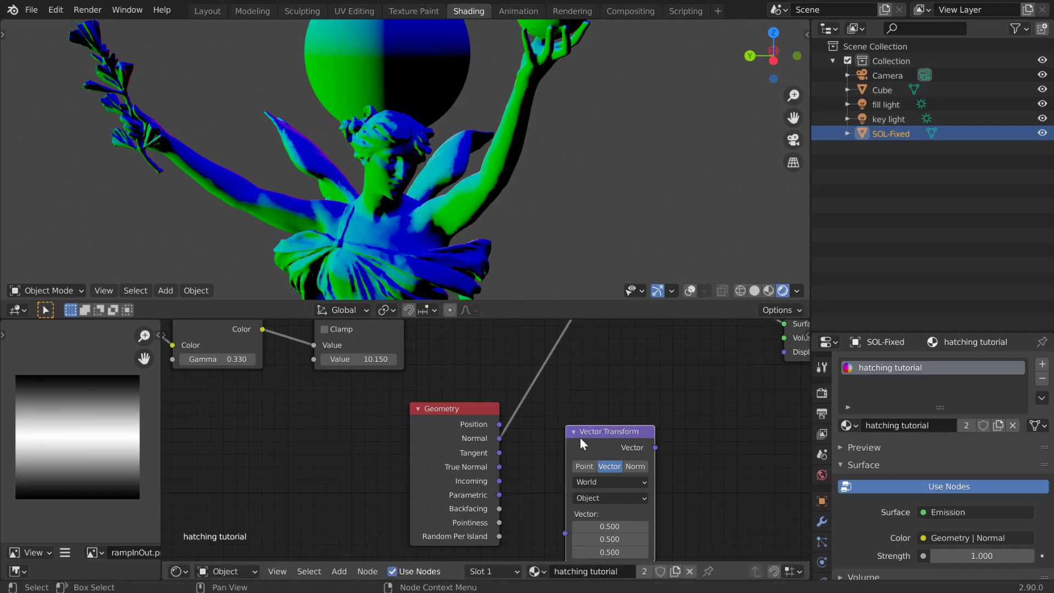
left_click_drag(499, 439, 565, 533)
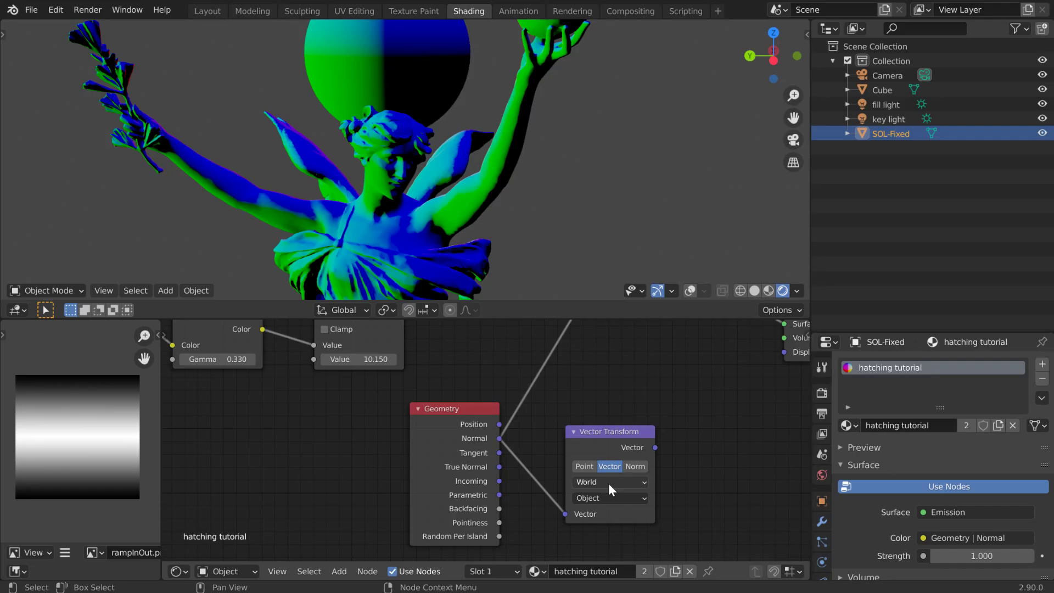
Step: Set the Vector Transform to convert from World to Camera and preview it through the Emission Color, checking the statue from another angle
left_click(607, 497)
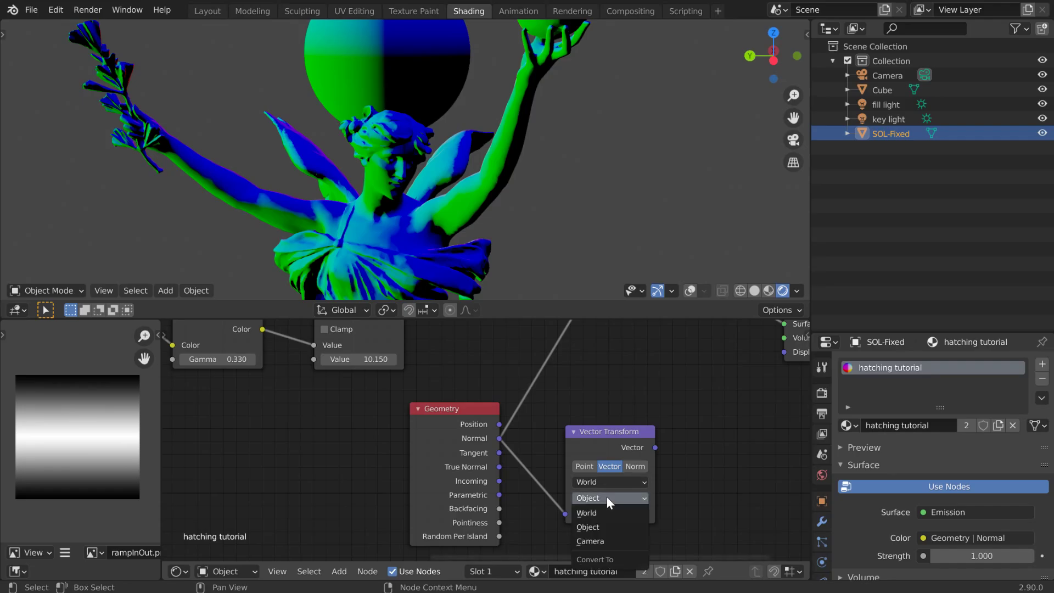
left_click(602, 541)
middle_click_drag(658, 461, 581, 508)
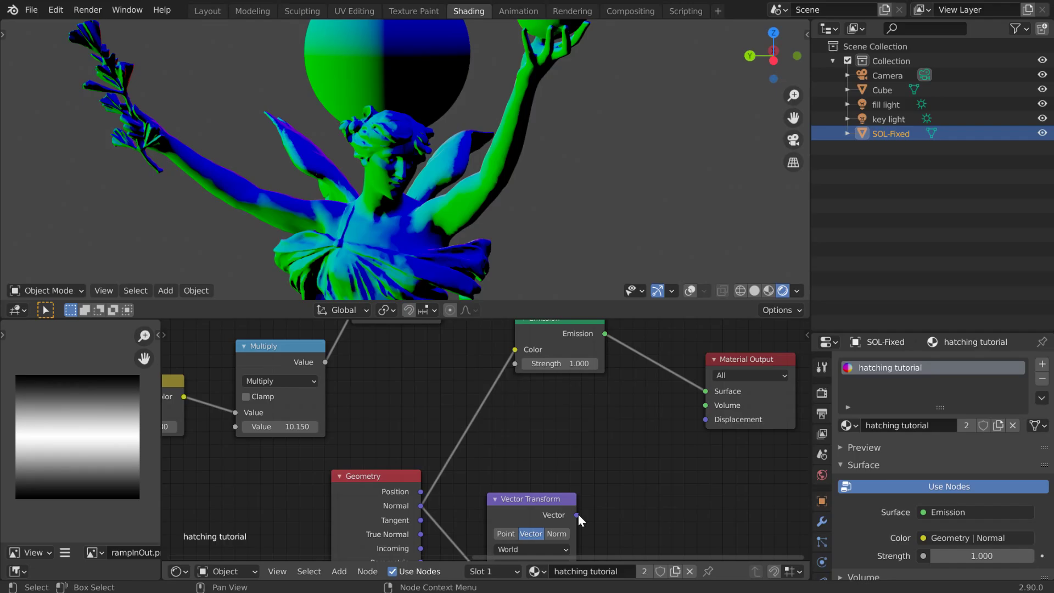
mouse_move(577, 515)
left_mouse_down()
mouse_move(534, 367)
mouse_move(517, 350)
mouse_move(519, 365)
left_mouse_up()
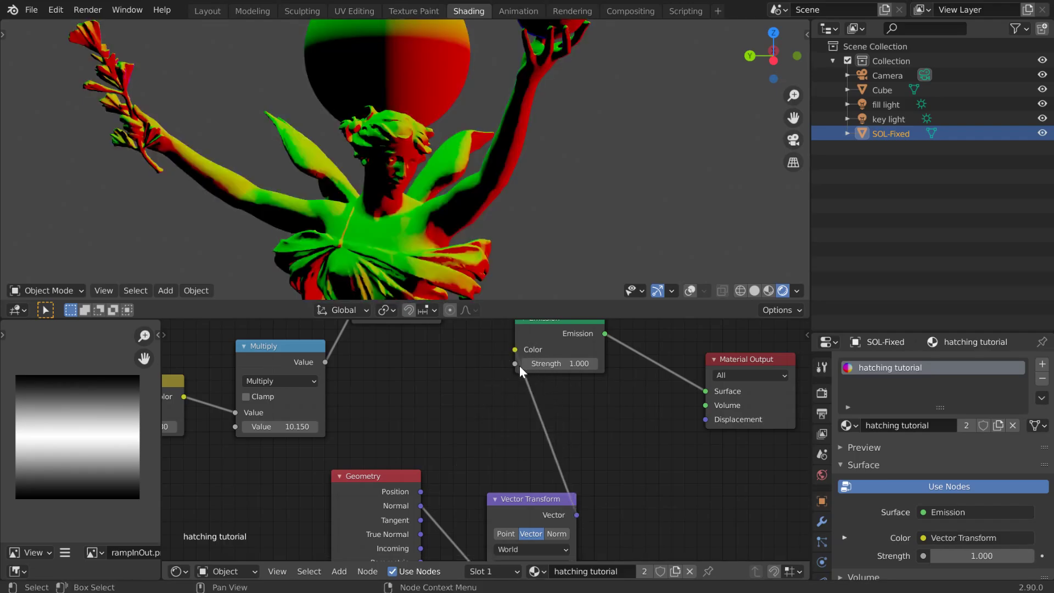
key("ctrl+space")
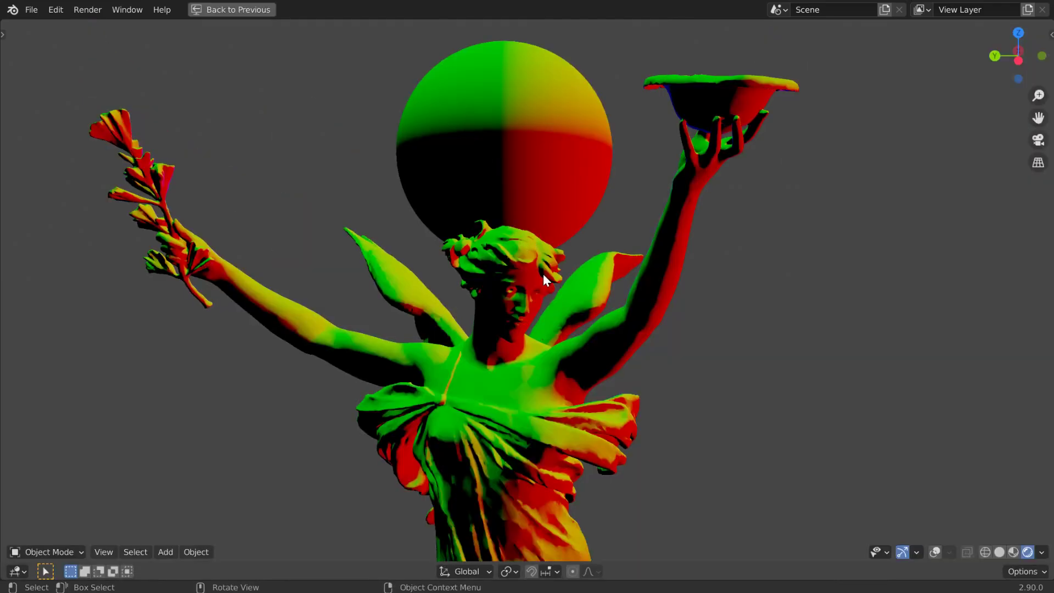
middle_click_drag(546, 271, 626, 203)
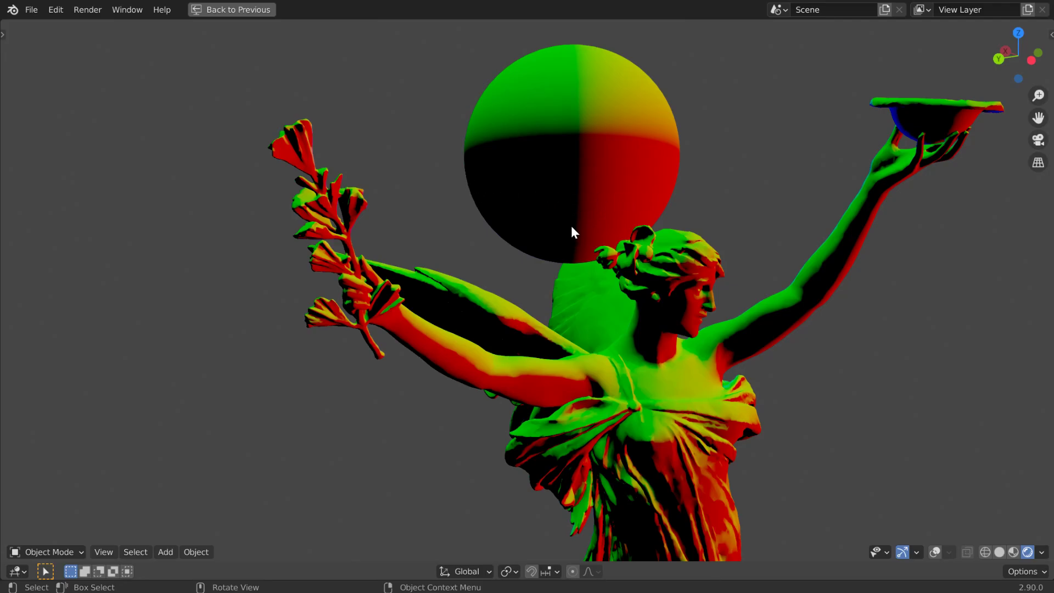
key("ctrl+space")
Step: Move the Material Output and Emission nodes farther away from the Vector Transform node to free space between them
middle_click_drag(672, 434, 574, 457)
left_click_drag(648, 386, 750, 395)
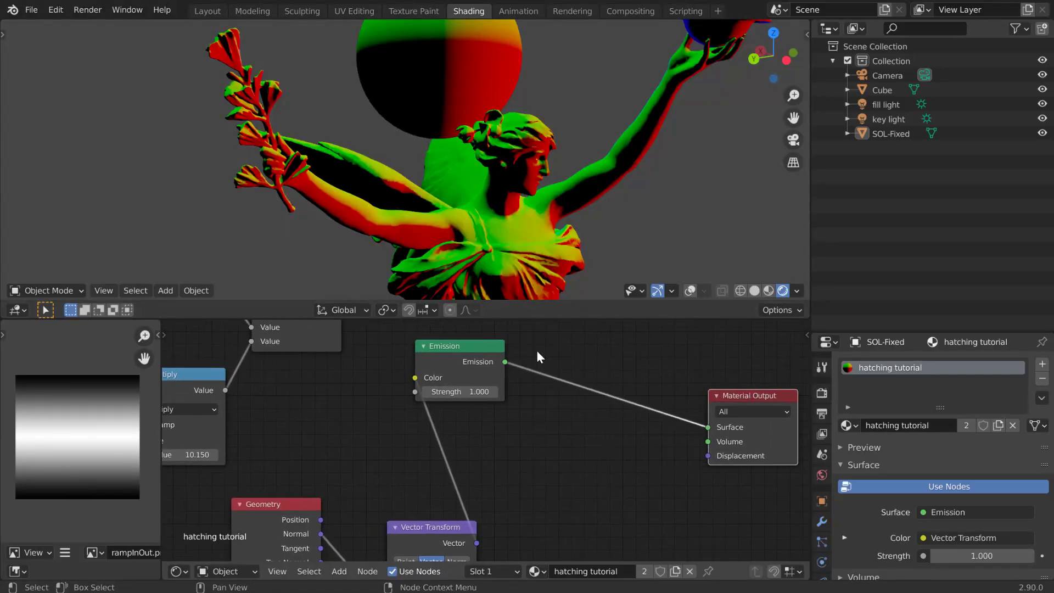
left_click_drag(462, 345, 768, 420)
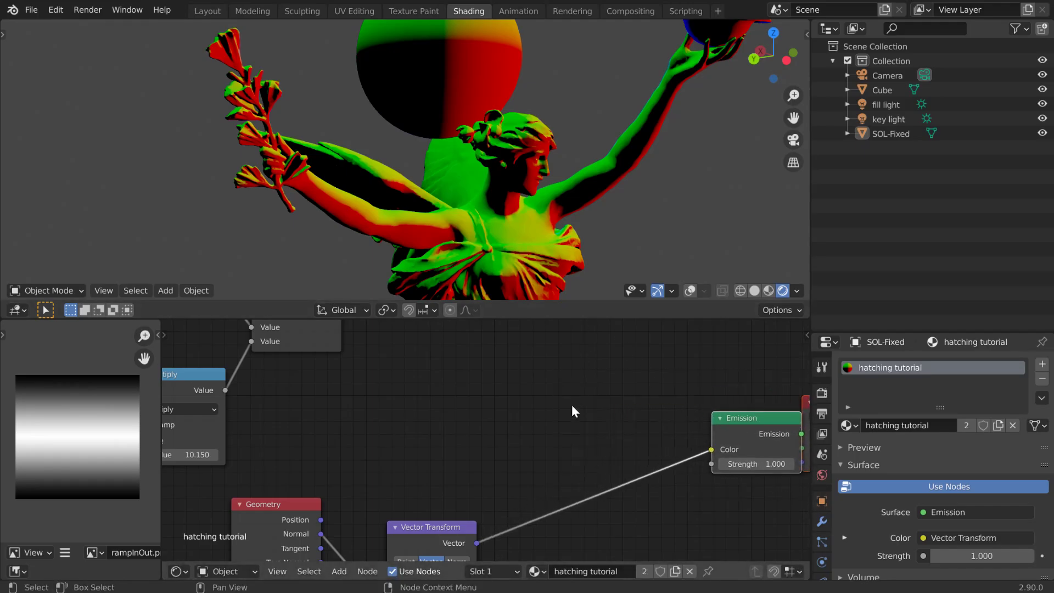
Step: Add a Separate XYZ node after the Vector Transform and connect the transformed vector to its input
middle_click_drag(571, 457, 561, 418)
middle_click_drag(545, 519, 539, 461)
key("shift+a")
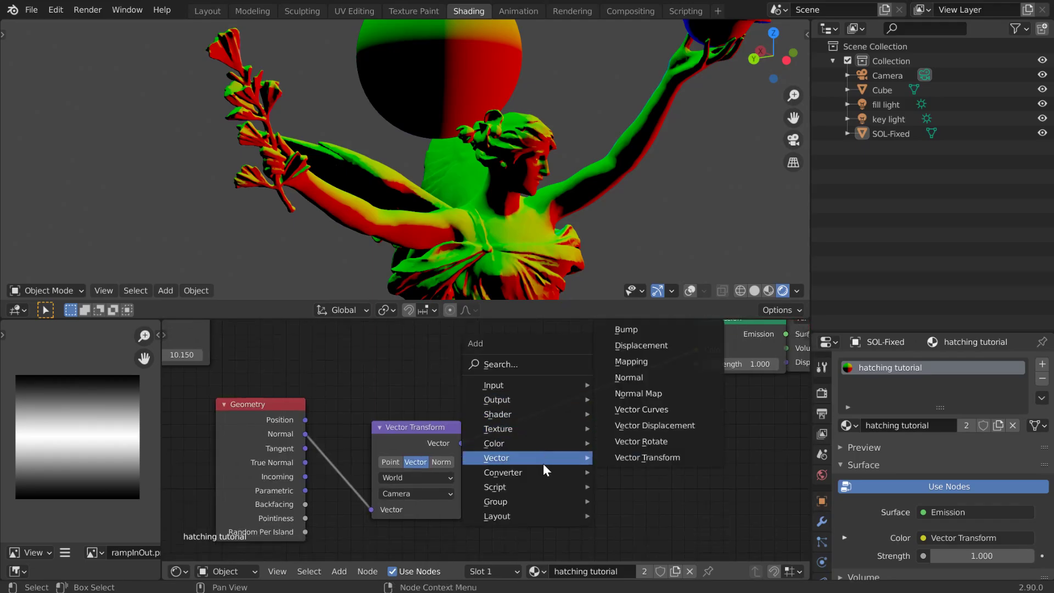
mouse_move(543, 473)
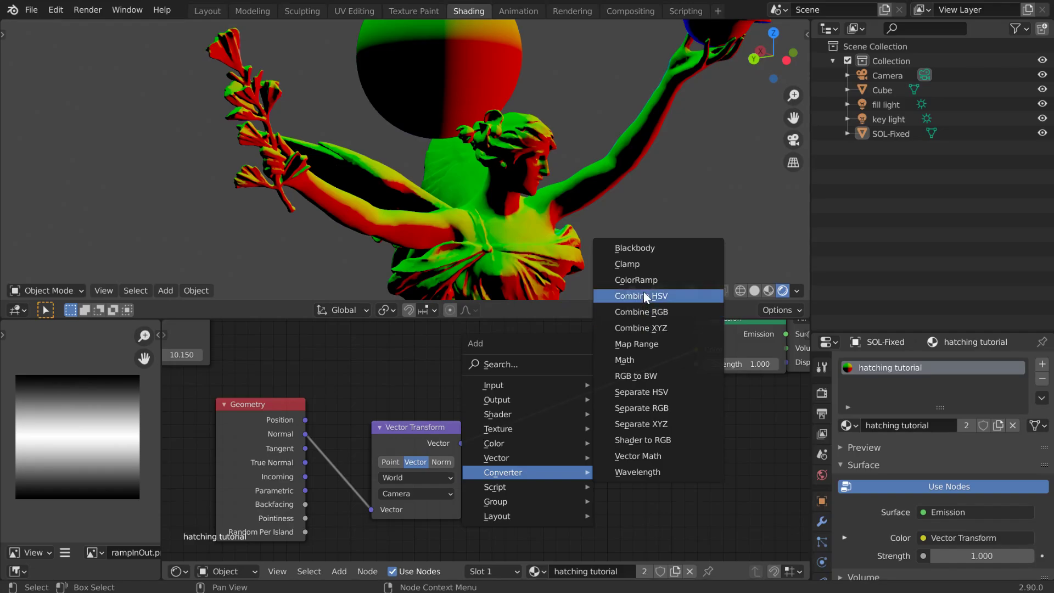
left_click(658, 423)
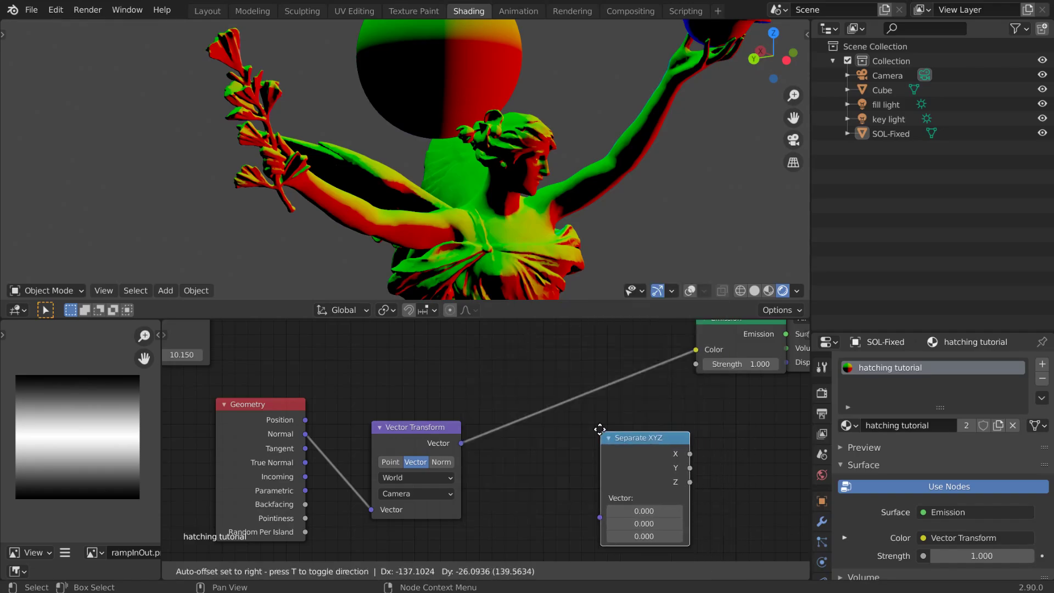
left_click(658, 434)
left_click_drag(461, 443, 598, 516)
left_click_drag(635, 433, 587, 434)
Step: Add a Math node set to Arctan2, with the Separate XYZ Y output in its first value and X in its second
middle_click_drag(670, 448, 560, 431)
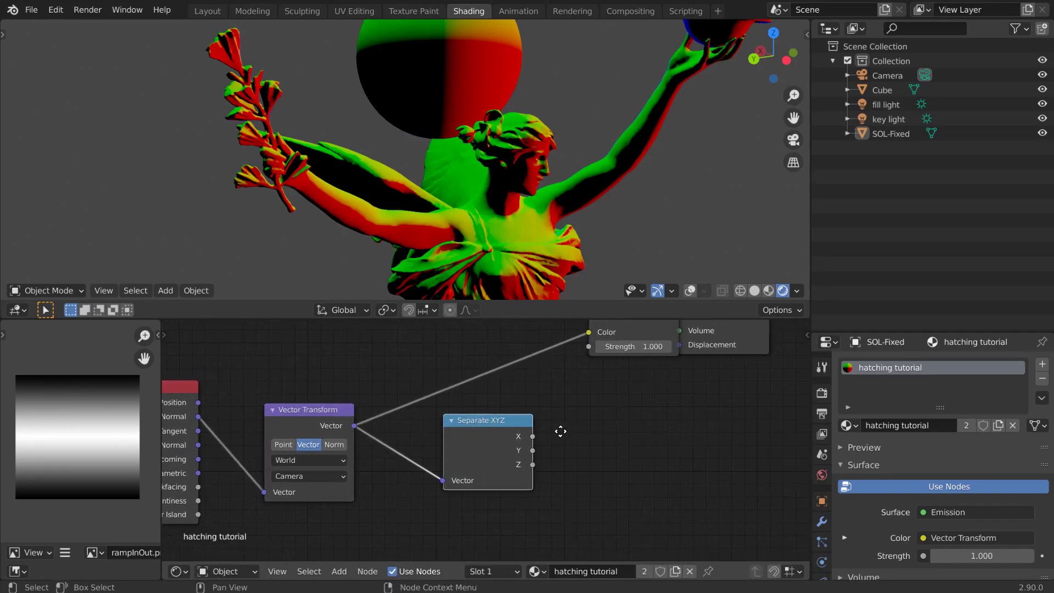
key("shift+a")
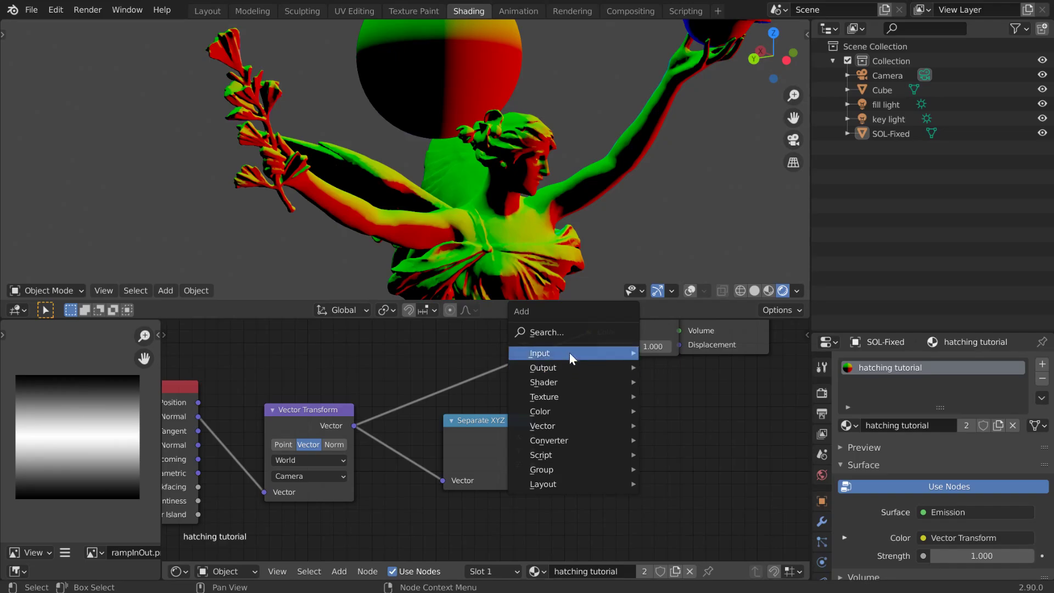
left_click(569, 332)
type("math")
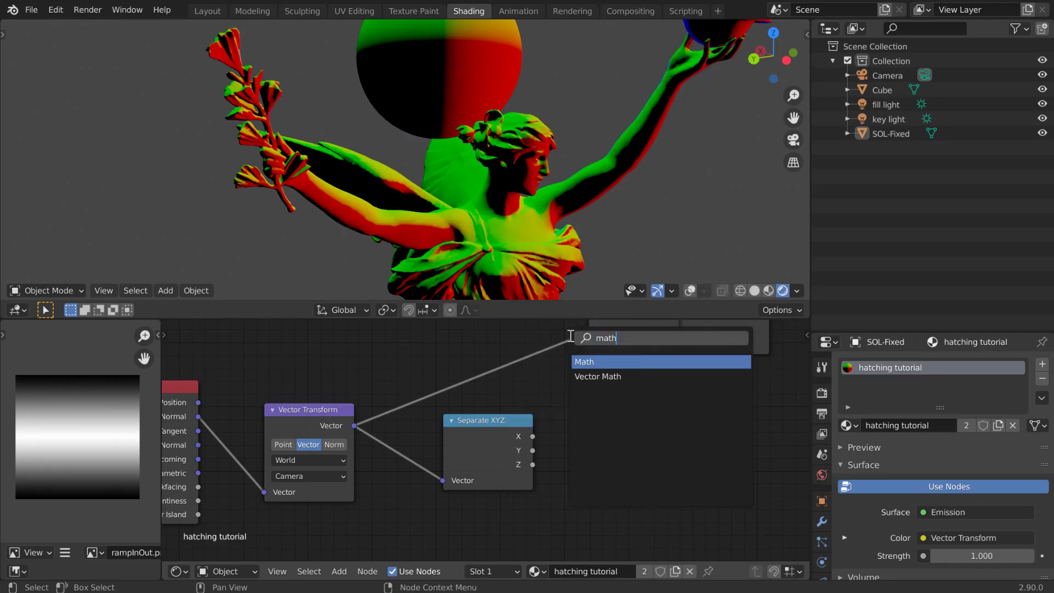
key("Return")
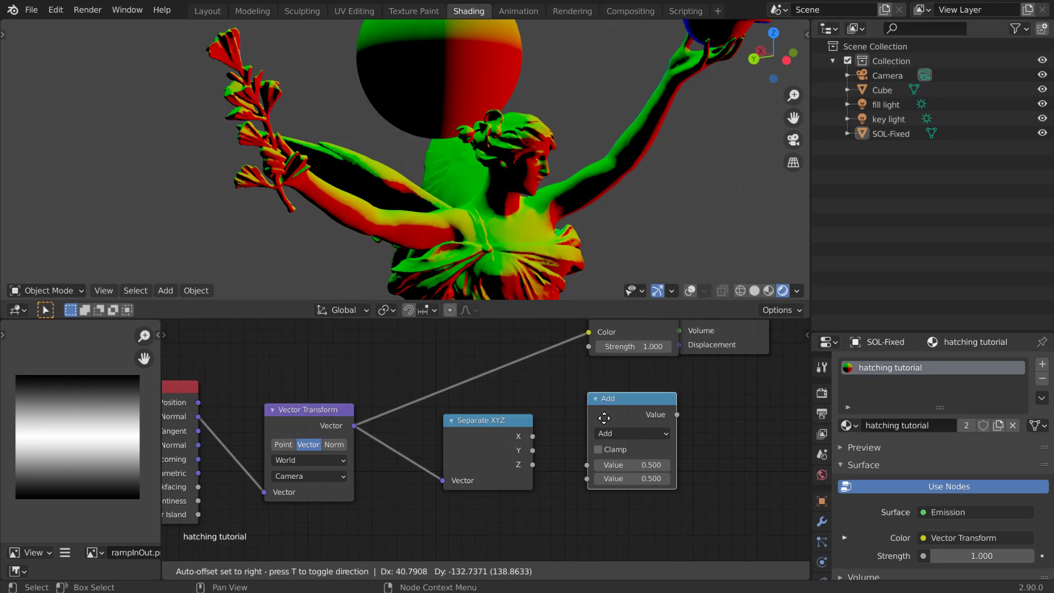
left_click(619, 433)
left_click(619, 436)
left_click(538, 362)
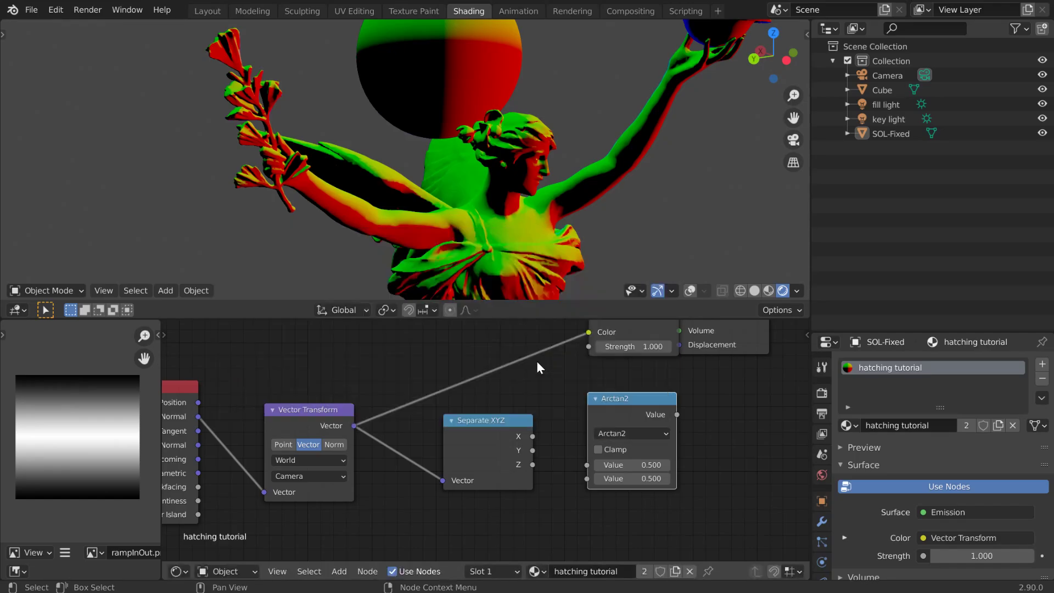
left_click_drag(619, 400, 613, 395)
left_click_drag(533, 437, 583, 457)
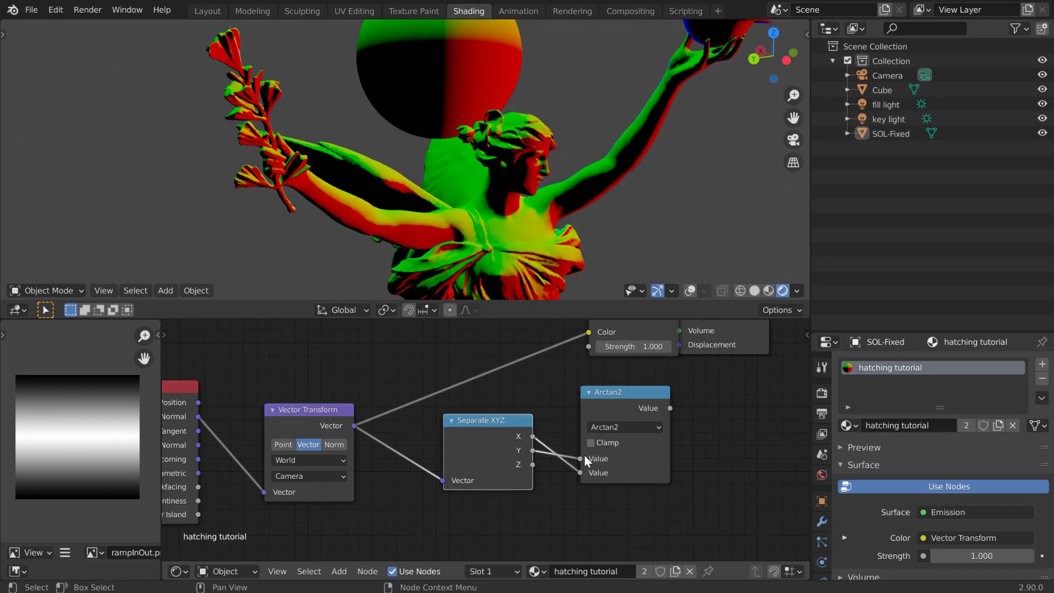
Step: Move the Material Output node away from the Emission node and preview the Arctan2 result through a Viewer
middle_click_drag(698, 435, 655, 507)
left_click_drag(680, 374, 746, 377)
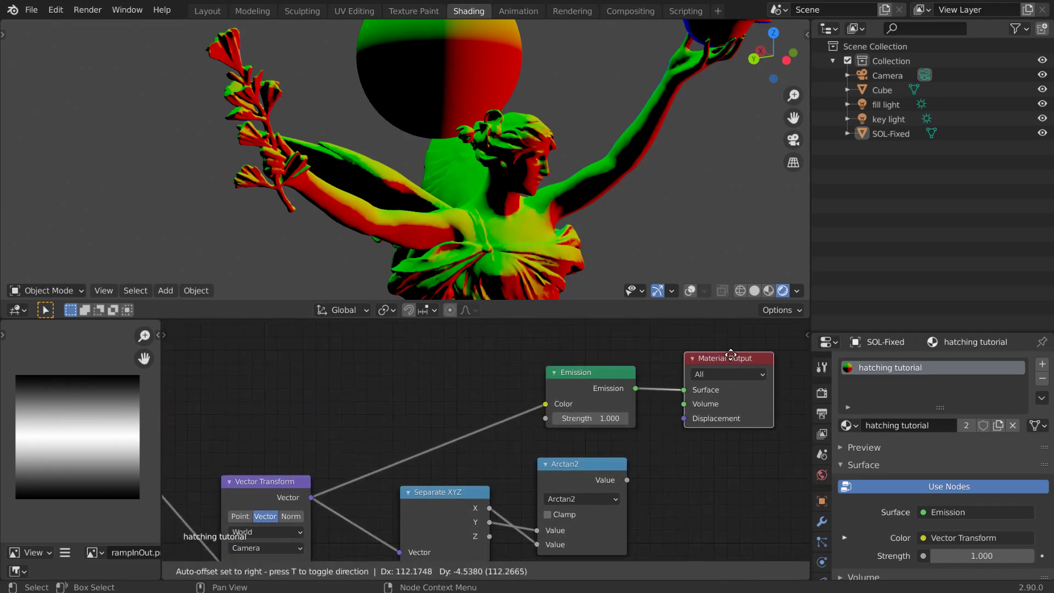
left_click(594, 465, "ctrl+shift")
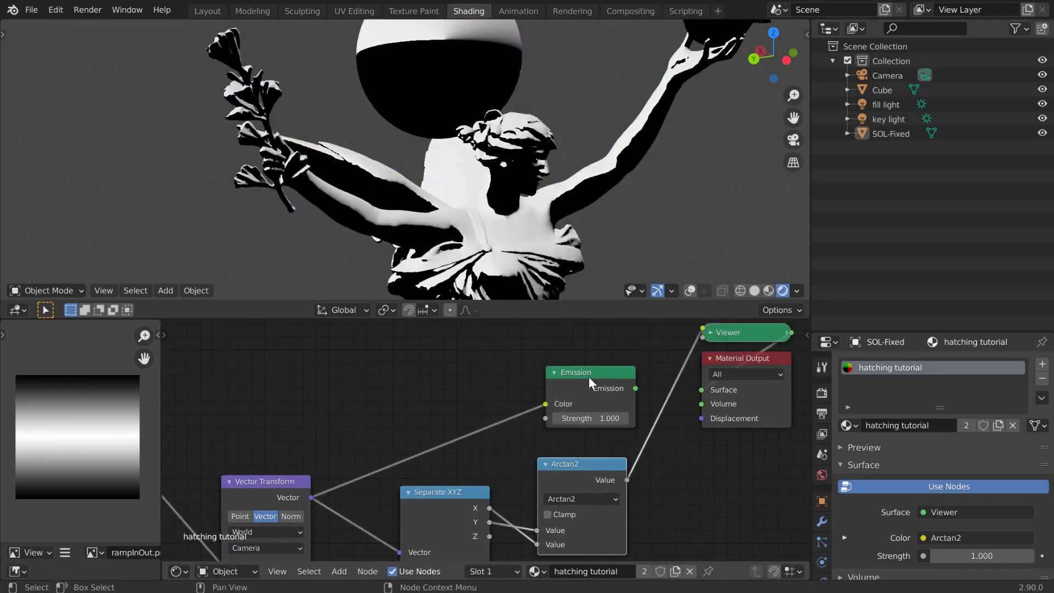
Step: Move the Emission node out of the way and connect the Subtract node's value to its Color input
left_click_drag(586, 375, 508, 343)
middle_click_drag(372, 379, 504, 448)
scroll(431, 446, "down", 2)
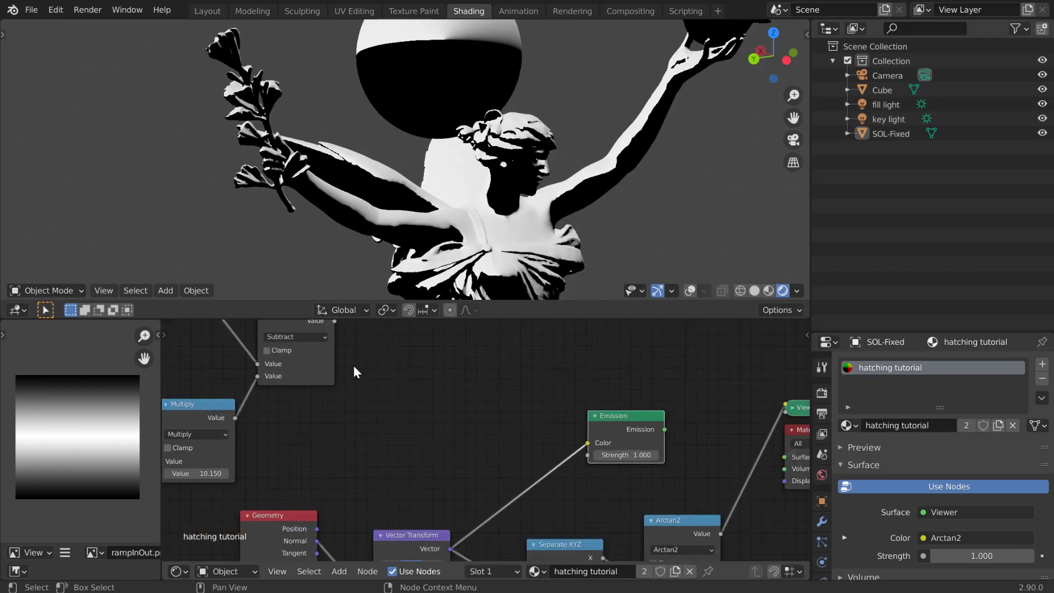
middle_click_drag(330, 332, 343, 360)
left_click_drag(342, 343, 596, 465)
middle_click_drag(637, 388, 611, 392)
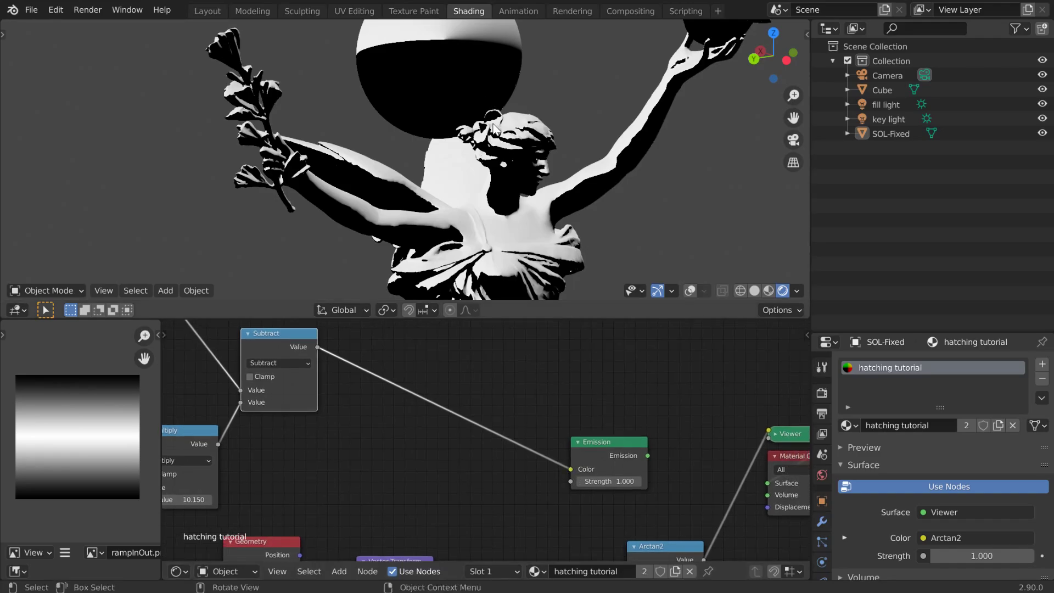
Step: Check the Arctan2 shading from another angle, then move the Viewer and Material Output nodes farther from the Arctan2 node
middle_click_drag(497, 129, 417, 44)
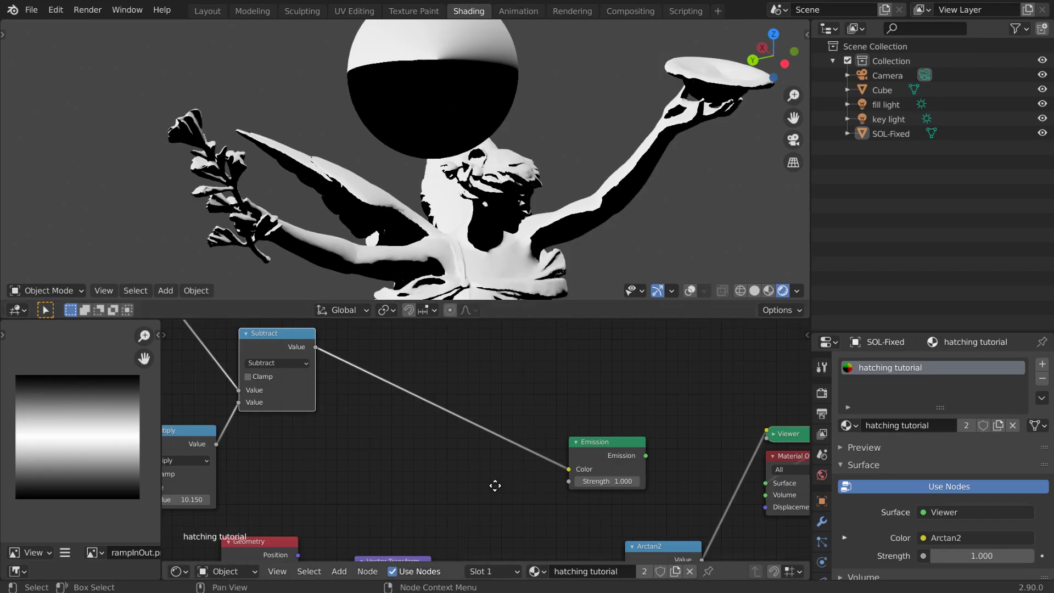
middle_click_drag(495, 487, 388, 392)
left_click_drag(690, 376, 782, 398)
left_click_drag(703, 347, 716, 391)
middle_click_drag(684, 464, 632, 466)
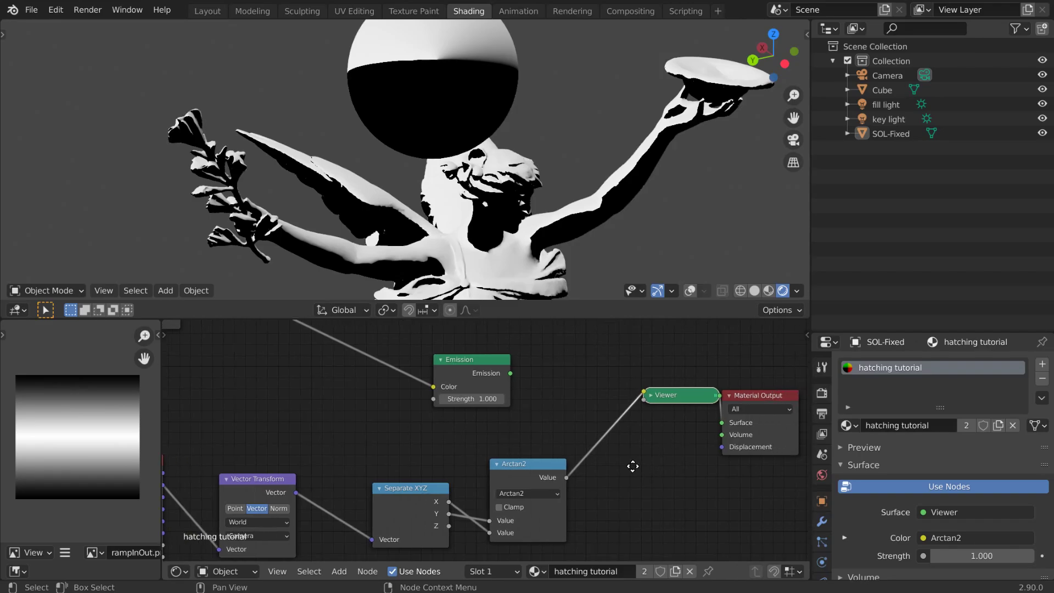
Step: Duplicate the Arctan2 node, place the copy after it and set the copy's operation to Divide
key("shift+a")
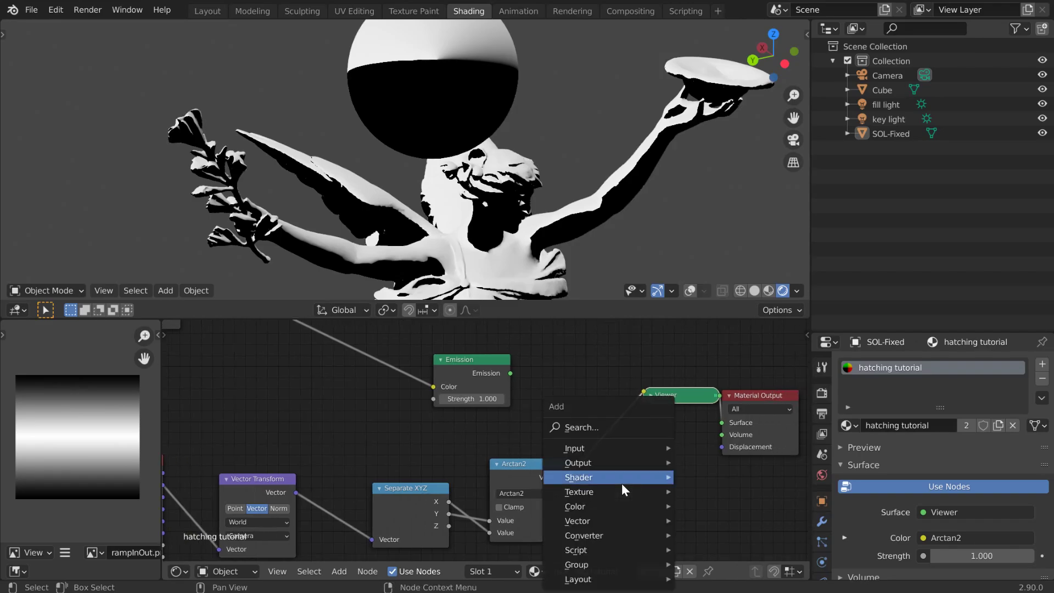
mouse_move(621, 484)
left_click(517, 461)
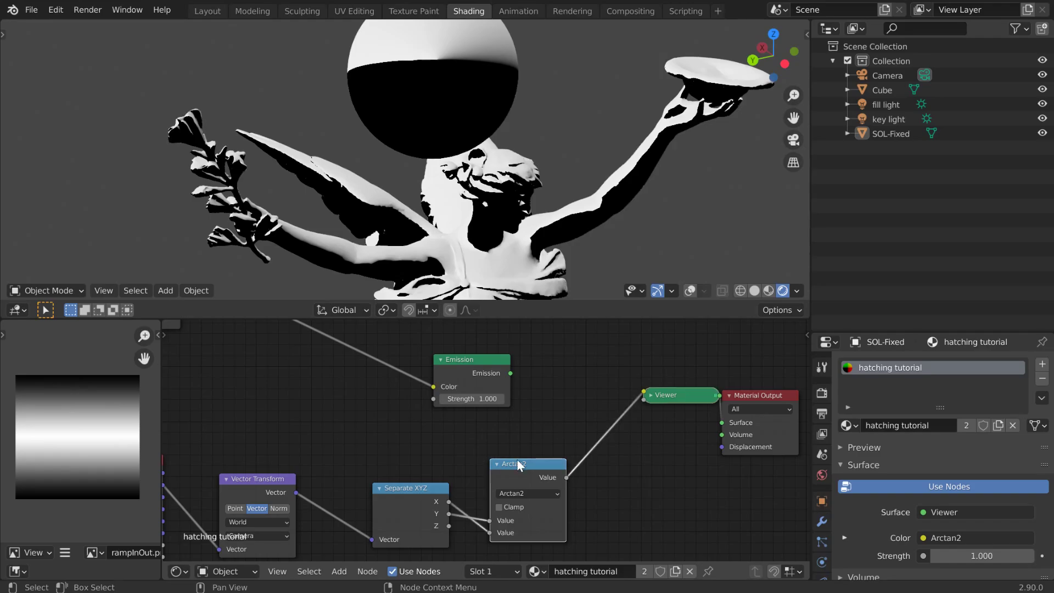
key("shift+d")
left_click(634, 468)
left_click(632, 503)
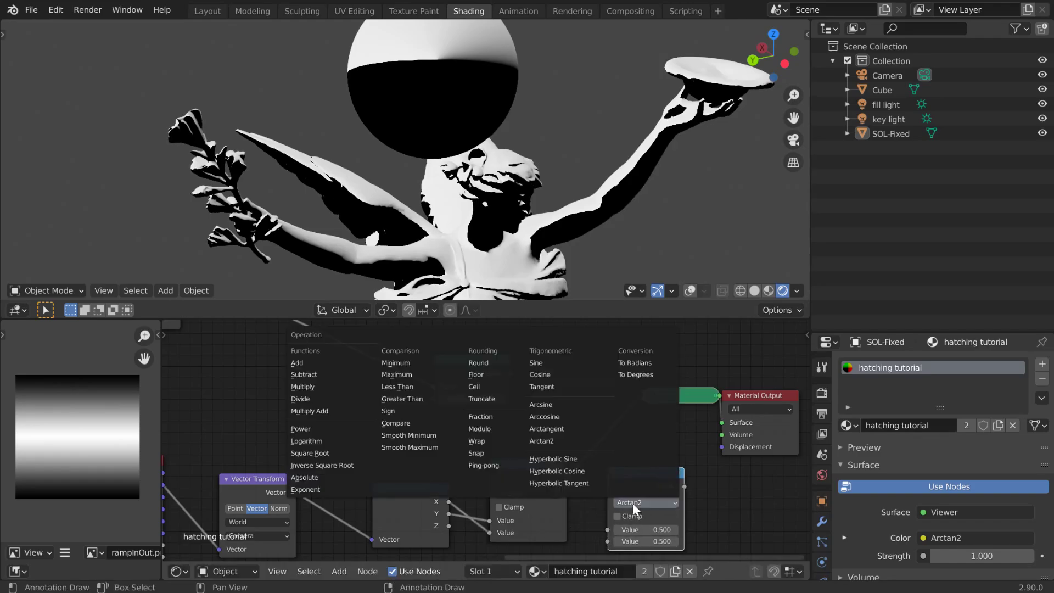
left_click(325, 399)
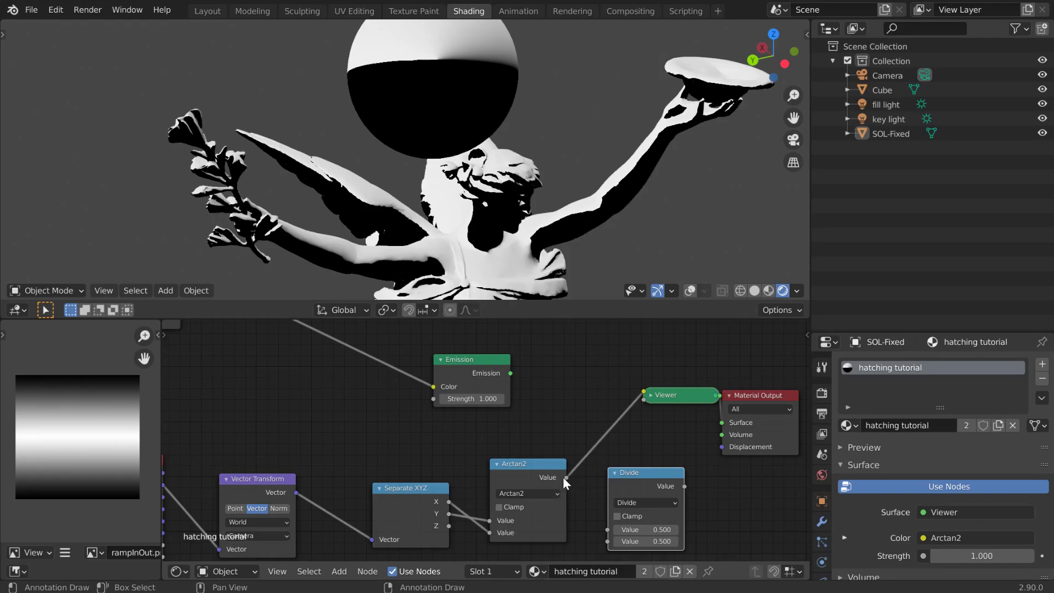
Step: Divide the Arctan2 output by 3.1415 in the Divide node and preview the result on the statue
left_click_drag(565, 478, 610, 531)
left_click(645, 541)
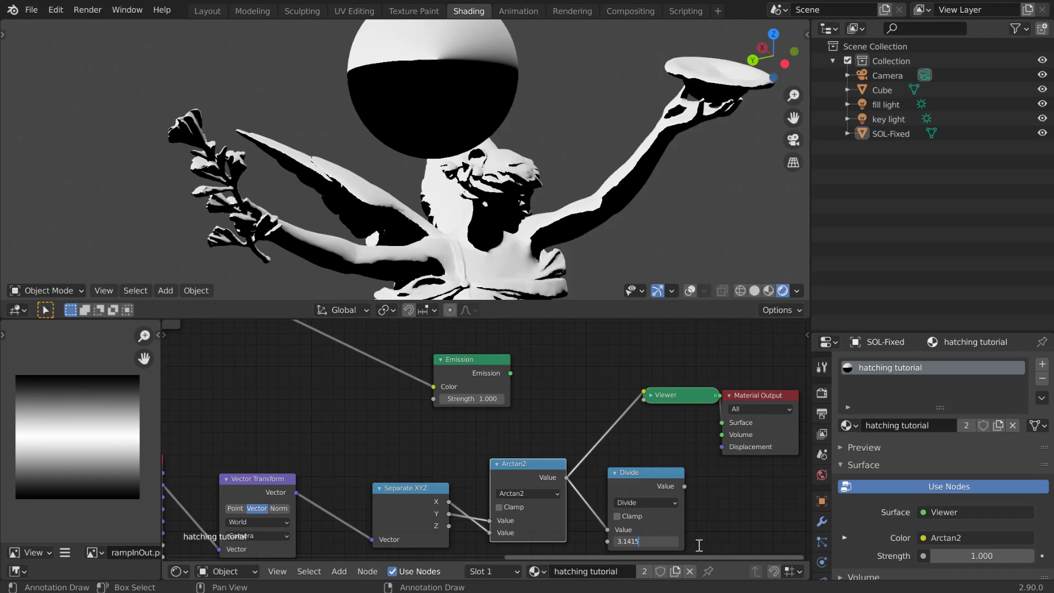
key("Return")
left_click(654, 474, "ctrl+shift")
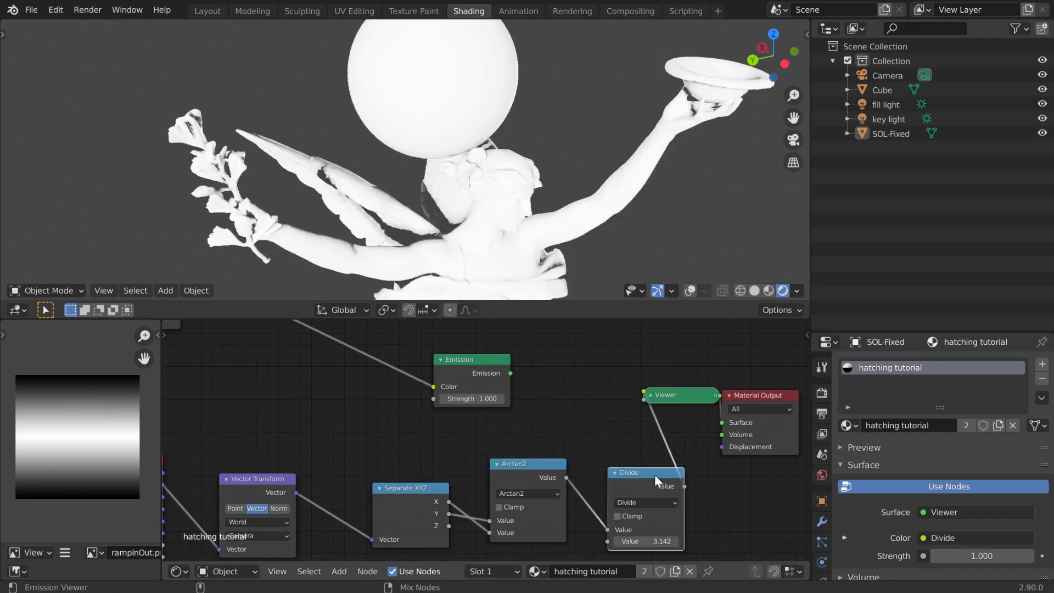
middle_click_drag(467, 193, 476, 188)
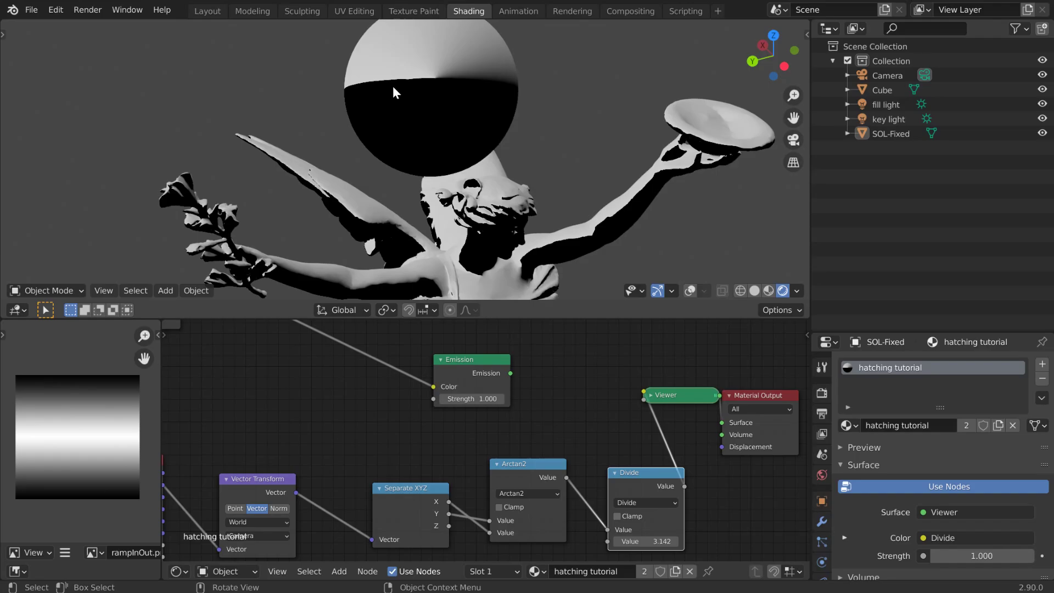
Step: Move the Viewer and Material Output farther from the Divide node and add a Map Range node on the link between them
middle_click_drag(615, 409, 436, 406)
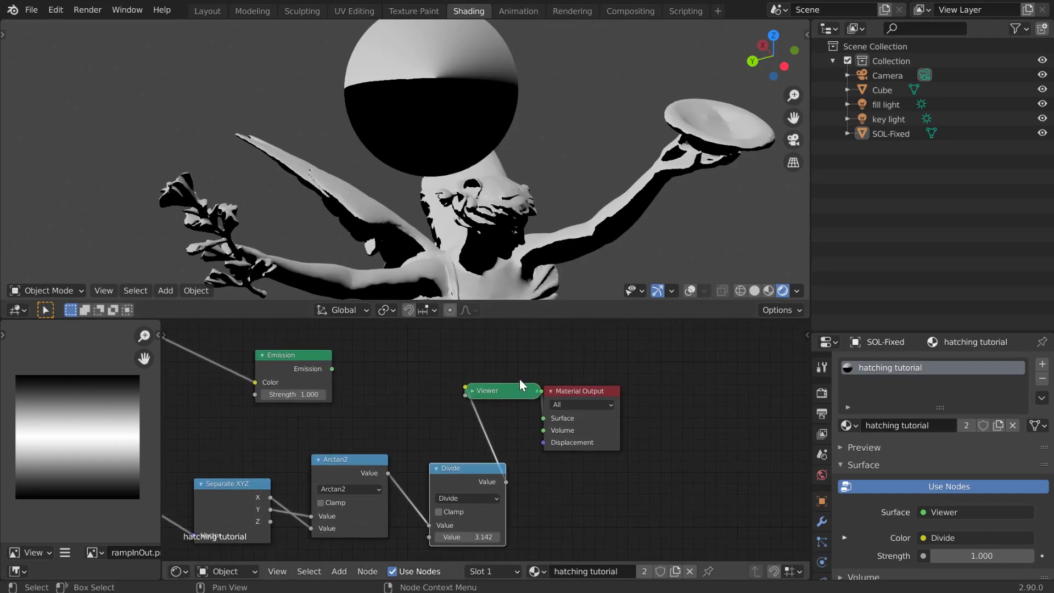
left_click_drag(509, 366, 777, 443)
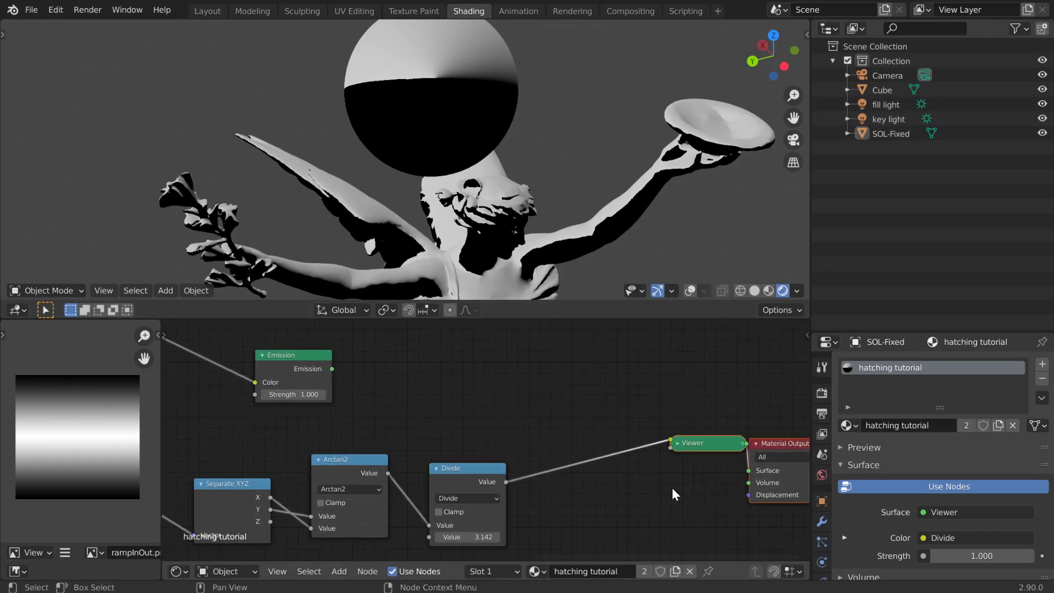
key("shift+a")
left_click(583, 426)
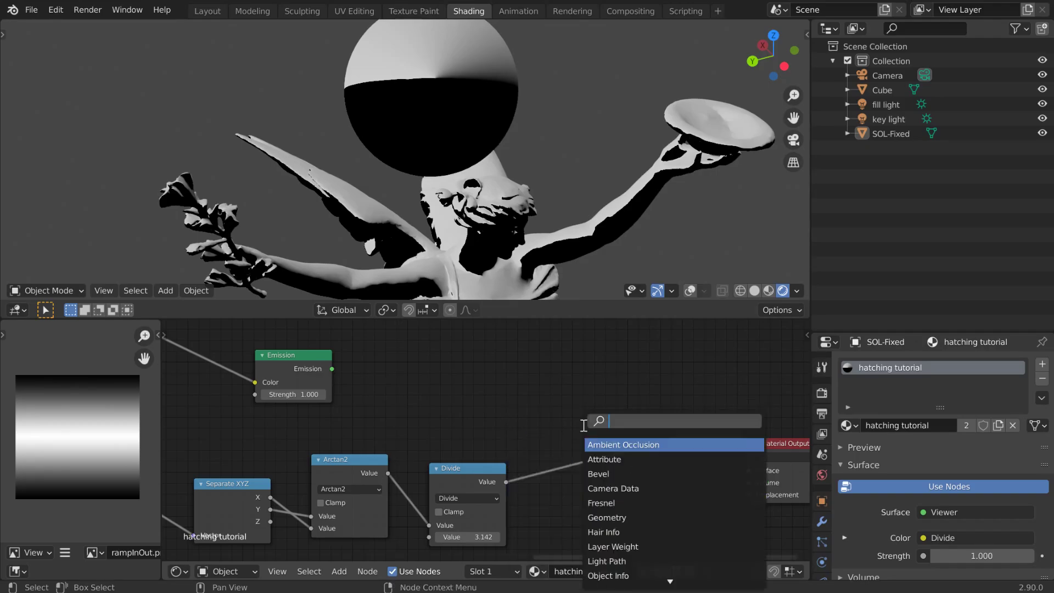
type("map")
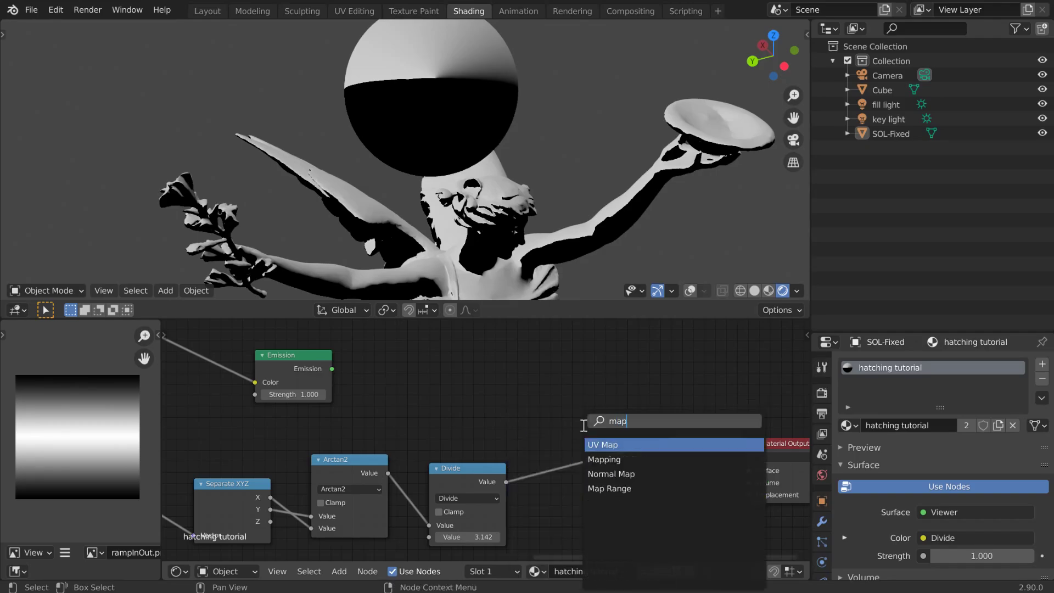
left_click(609, 489)
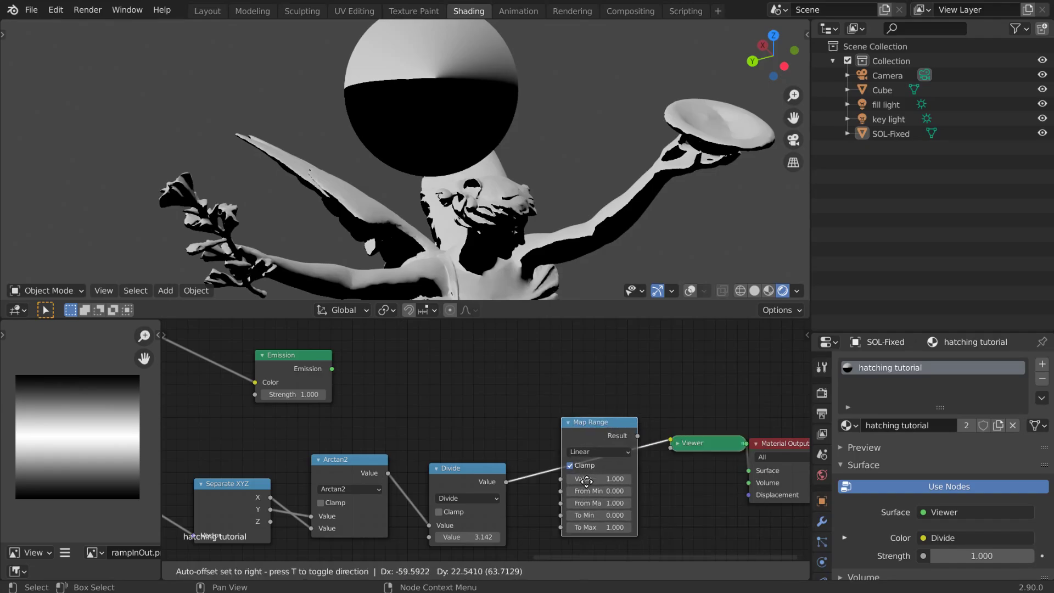
Step: Insert the Map Range node between the Divide and Viewer nodes and set its From Min to -1
left_click(587, 482)
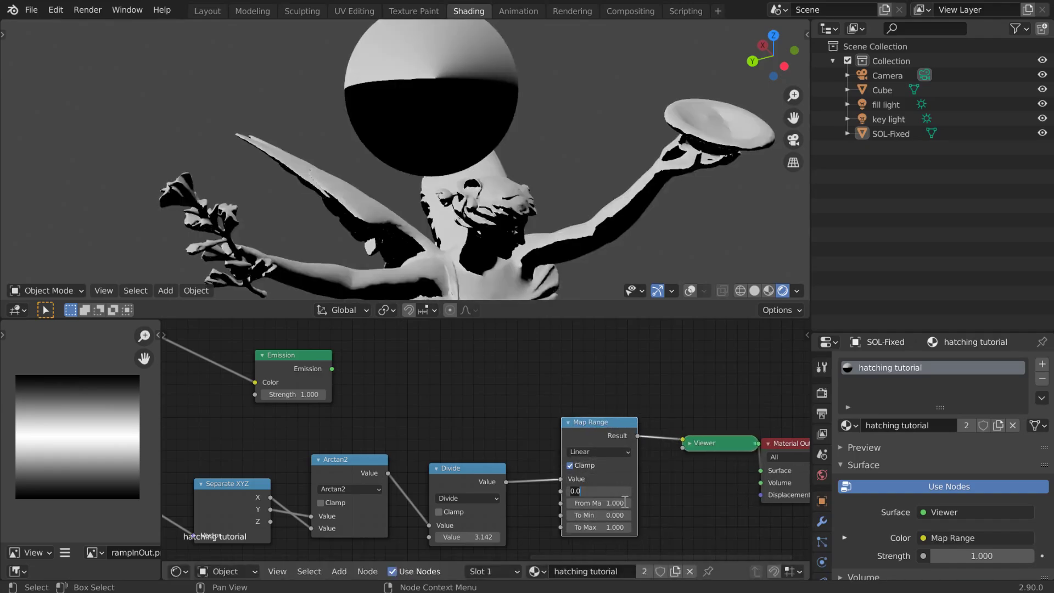
scroll(644, 525, "up", 3)
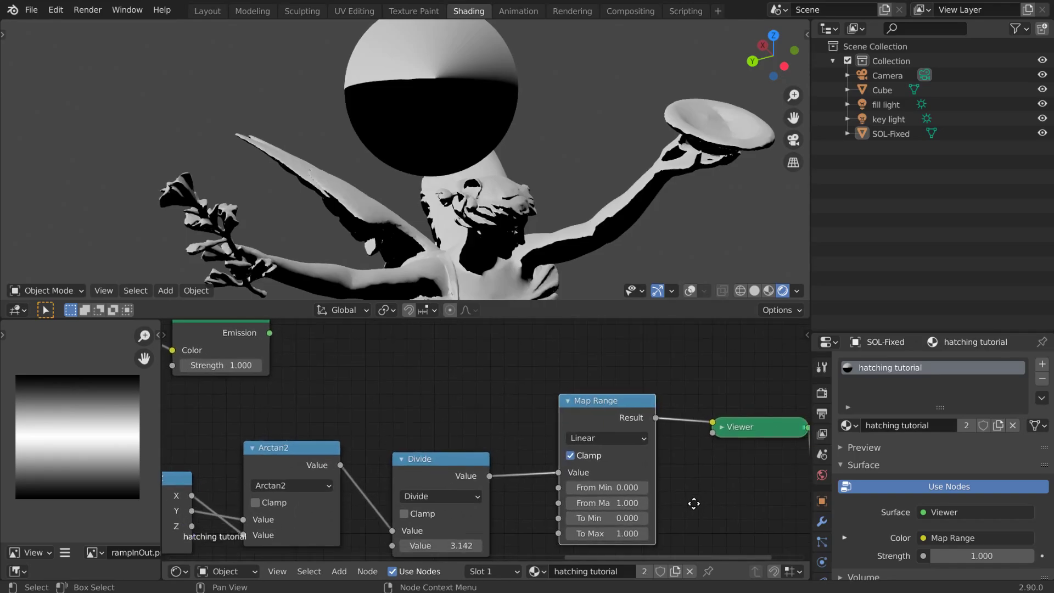
left_click(631, 476)
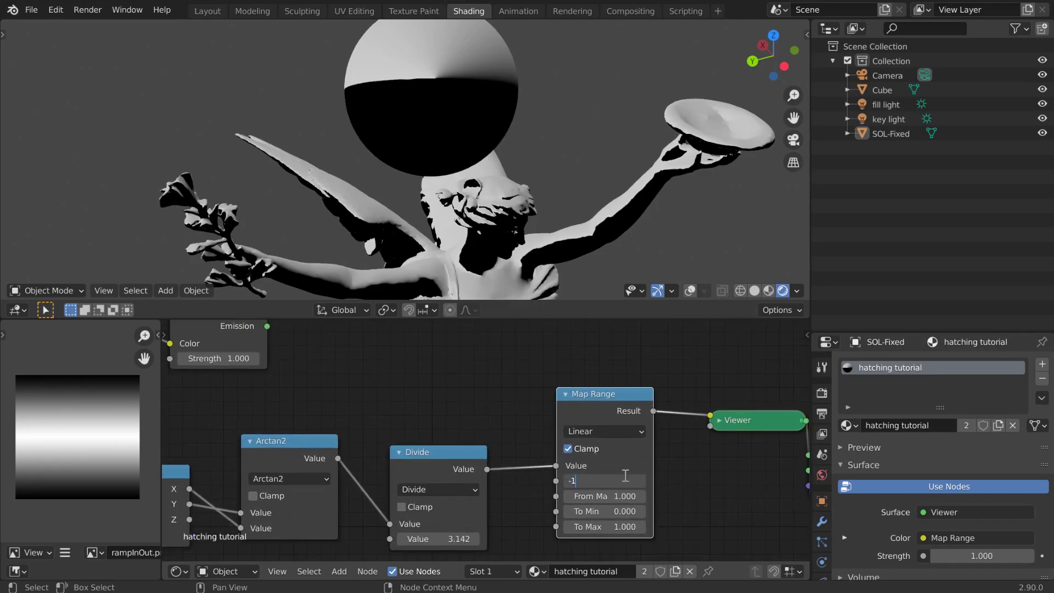
type("-1")
key("Return")
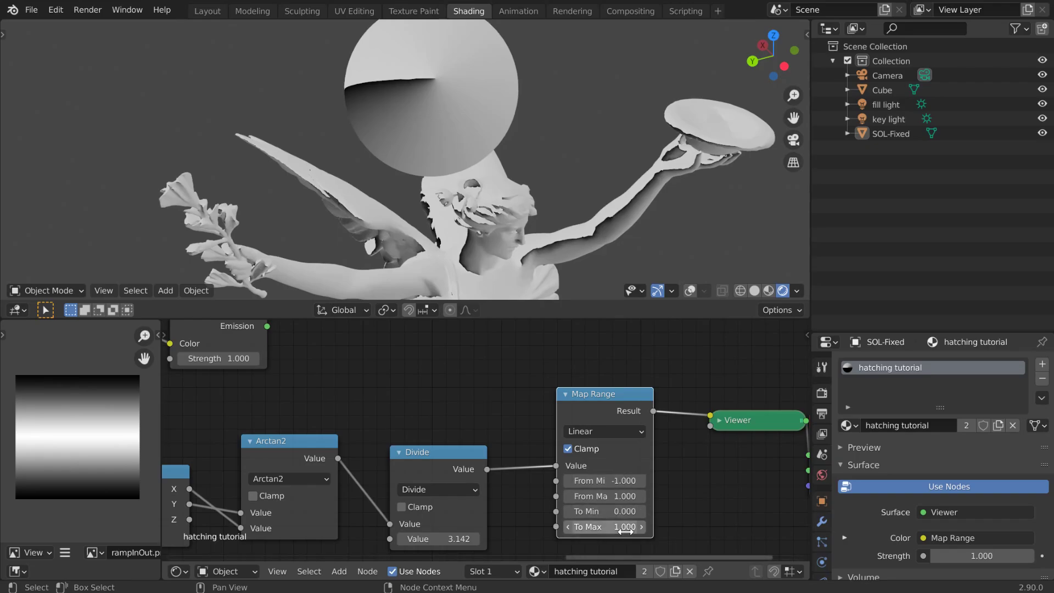
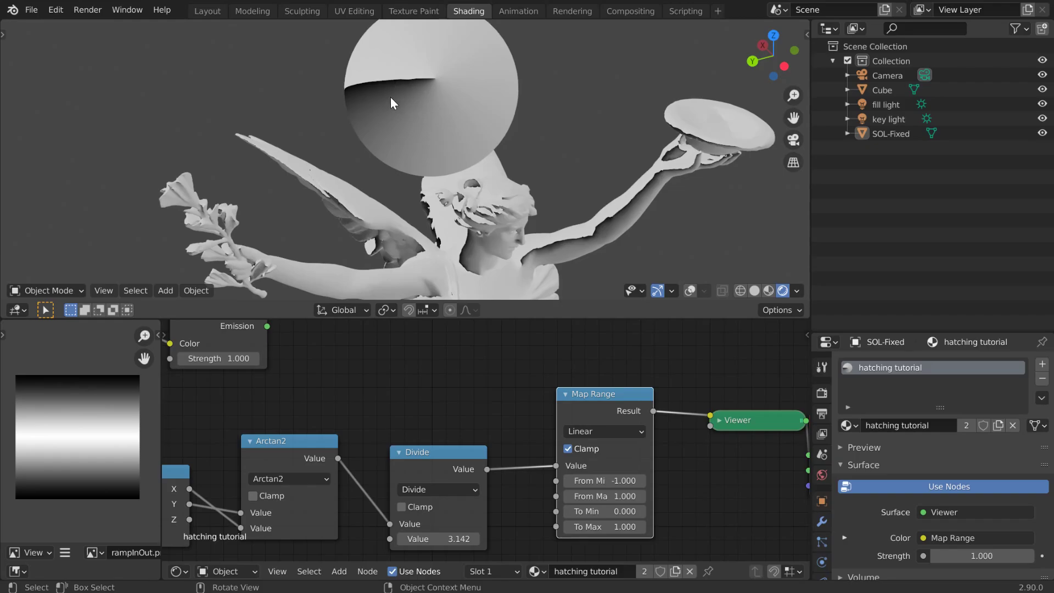
Step: Move the whole node chain from Geometry to Map Range to the empty area below and left of the Texture Coordinate and tiling nodes
scroll(494, 379, "down", 4)
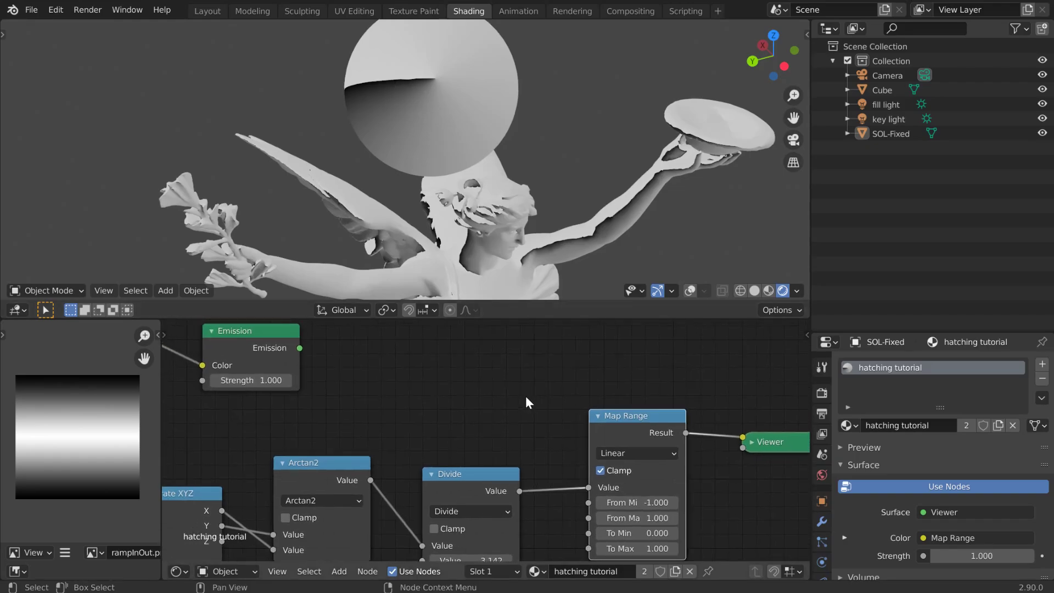
scroll(497, 391, "down", 5)
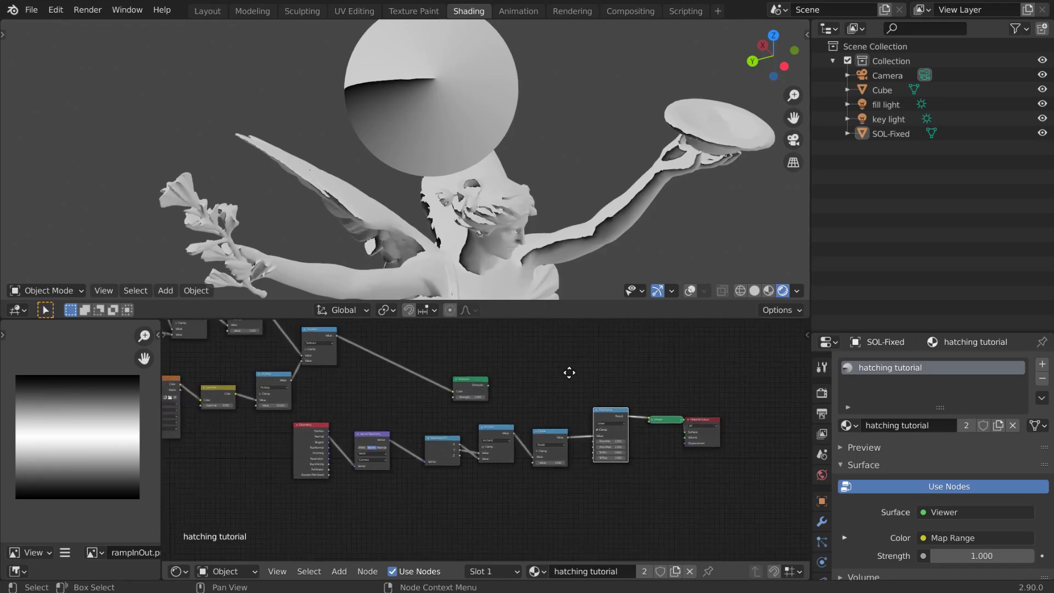
left_click_drag(303, 514, 604, 413)
key("ctrl+space")
scroll(574, 420, "up", 6)
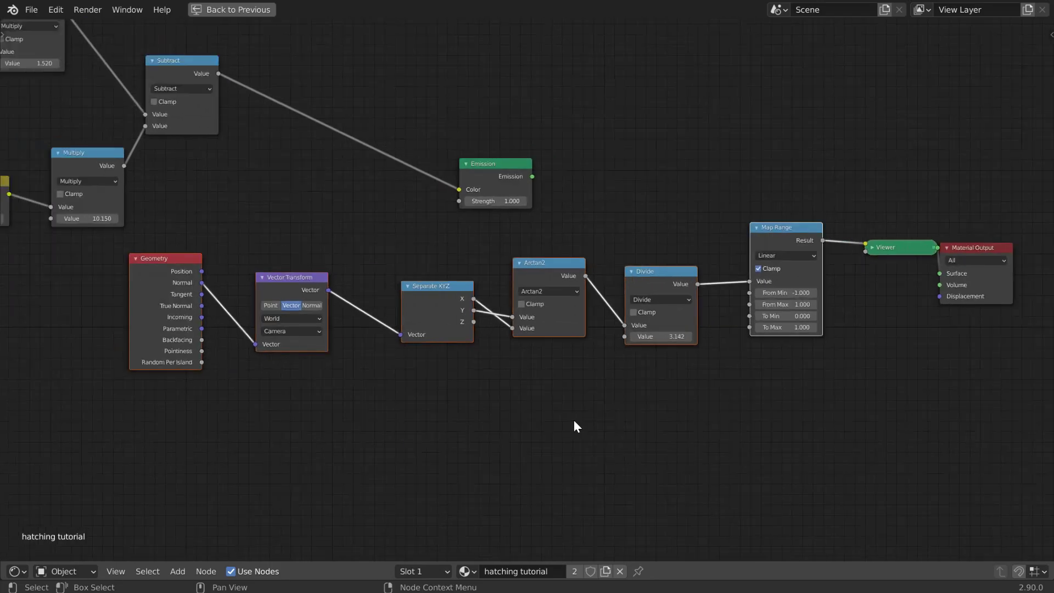
scroll(575, 421, "down", 4)
middle_click_drag(515, 443, 667, 487)
scroll(680, 468, "up", 1)
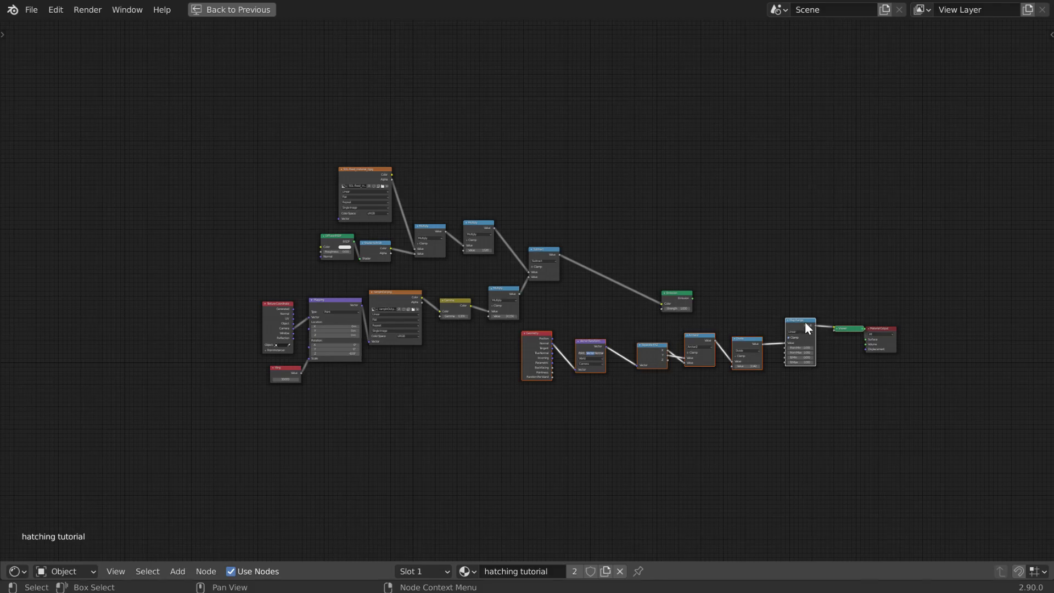
left_click_drag(805, 322, 230, 392)
Step: Delete the Viewer node and connect the Emission node to the Material Output's Surface
left_click(843, 331)
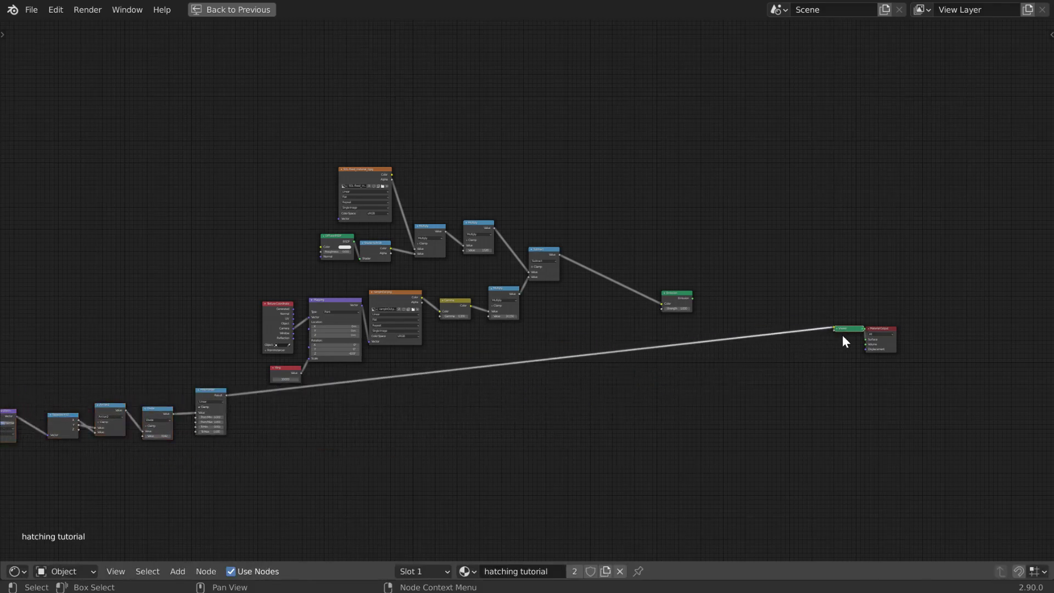
key("x")
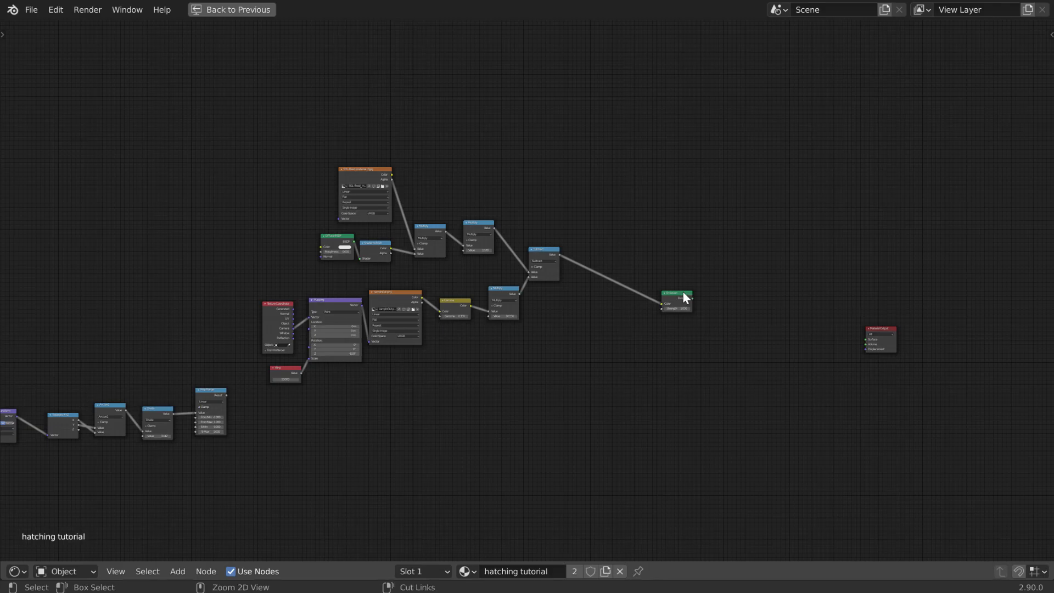
left_click(677, 299, "ctrl+shift")
key("Home")
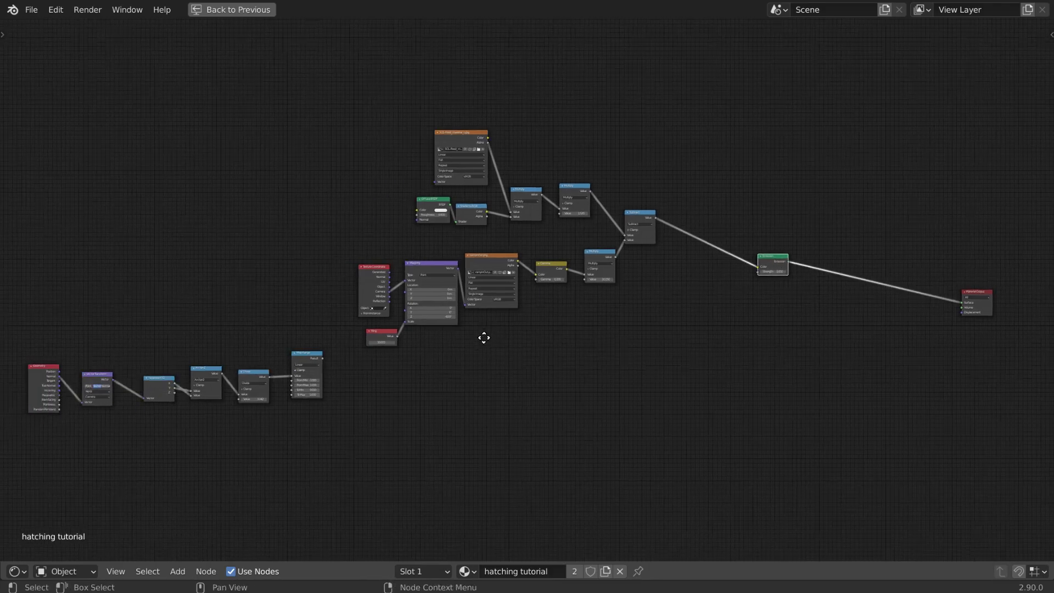
Step: Move the Texture Coordinate node up and left and the tiling node down to make room beside the Mapping node
scroll(447, 351, "up", 2)
scroll(437, 371, "up", 3)
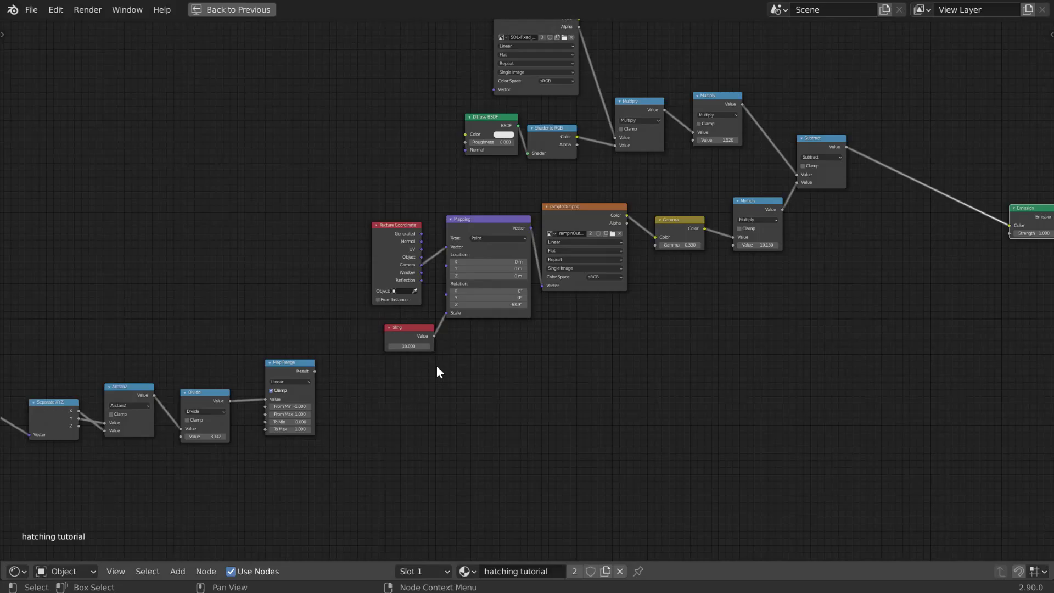
middle_click_drag(436, 368, 693, 397)
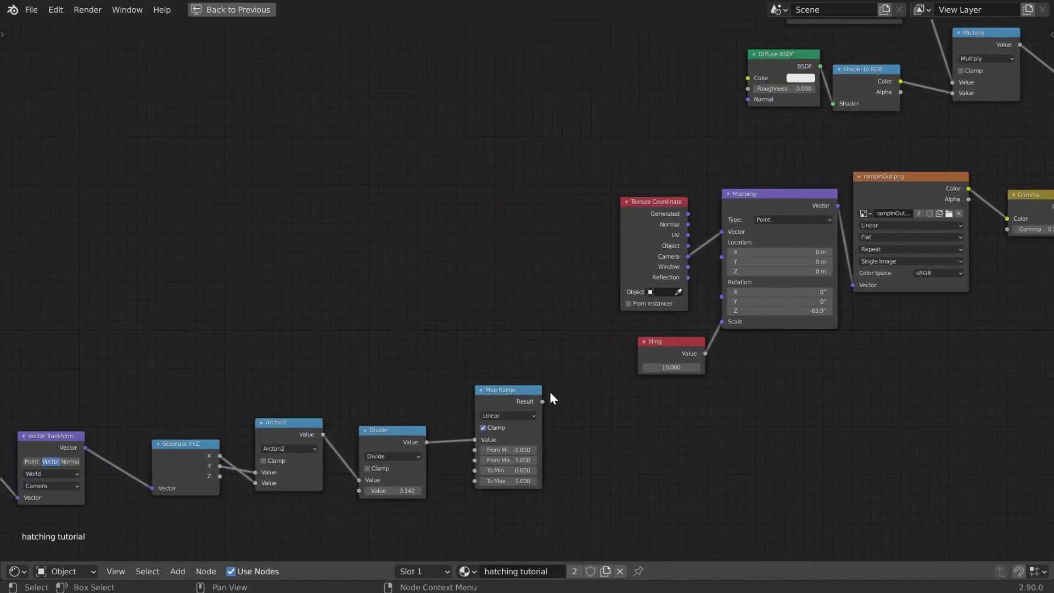
left_click_drag(661, 206, 601, 171)
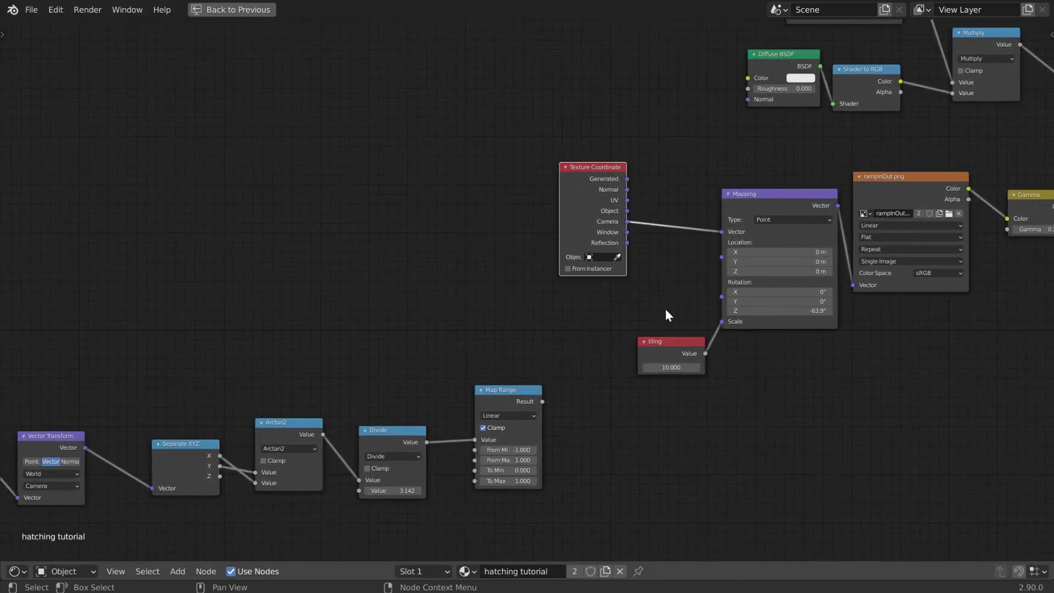
left_click_drag(665, 337, 687, 367)
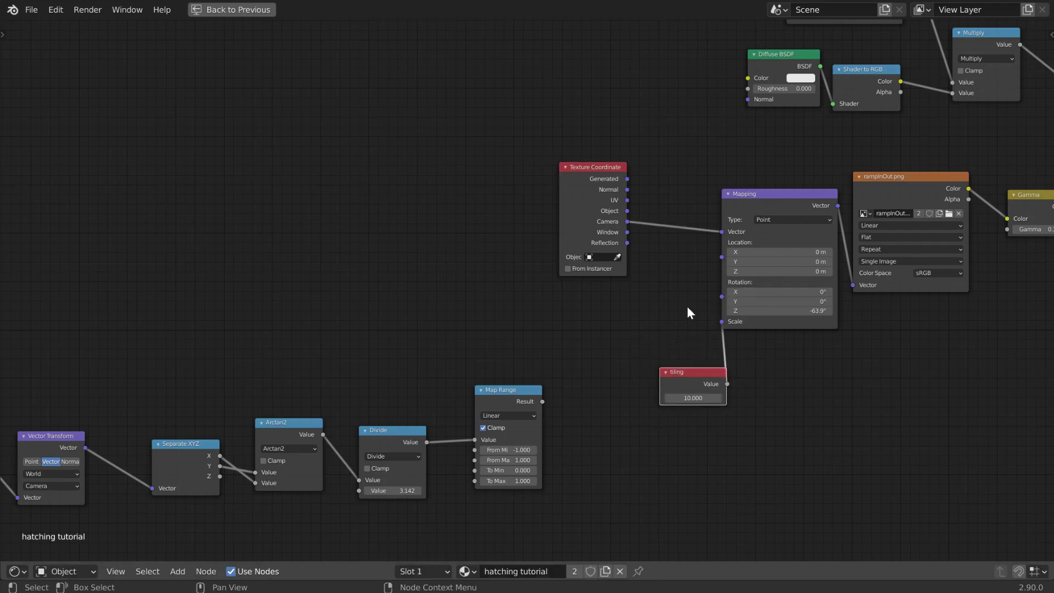
Step: Add a Combine XYZ node just right of the Map Range node
middle_click_drag(567, 354, 563, 352)
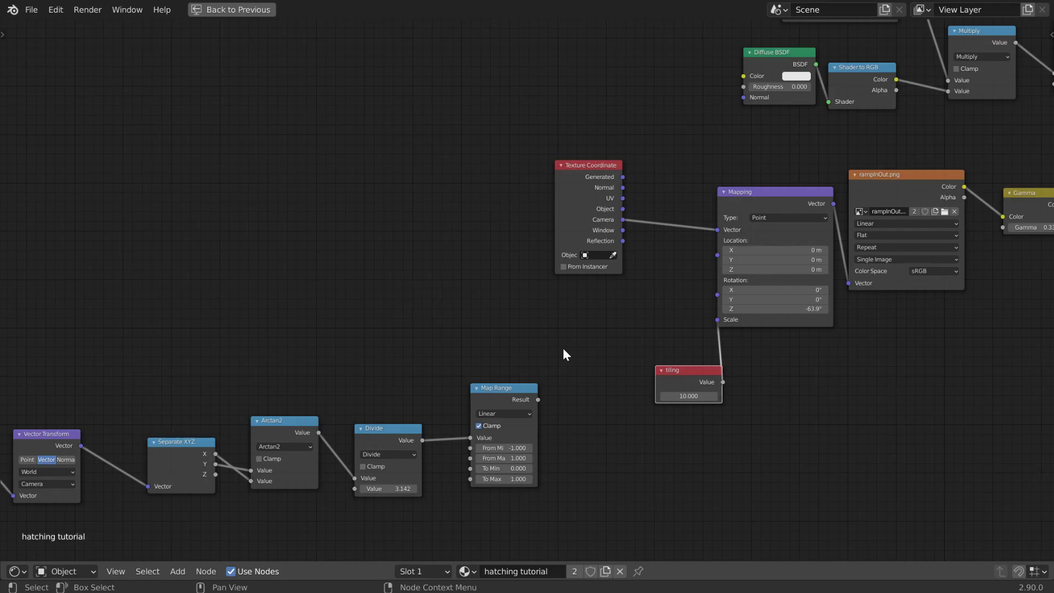
key("shift+a")
left_click(563, 350)
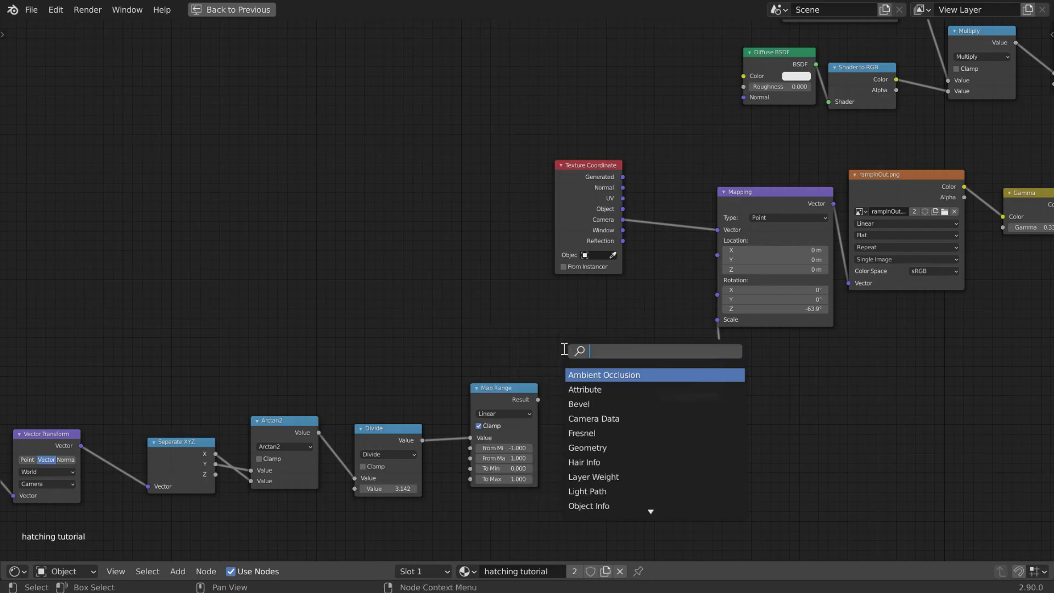
type("comb")
key("Down")
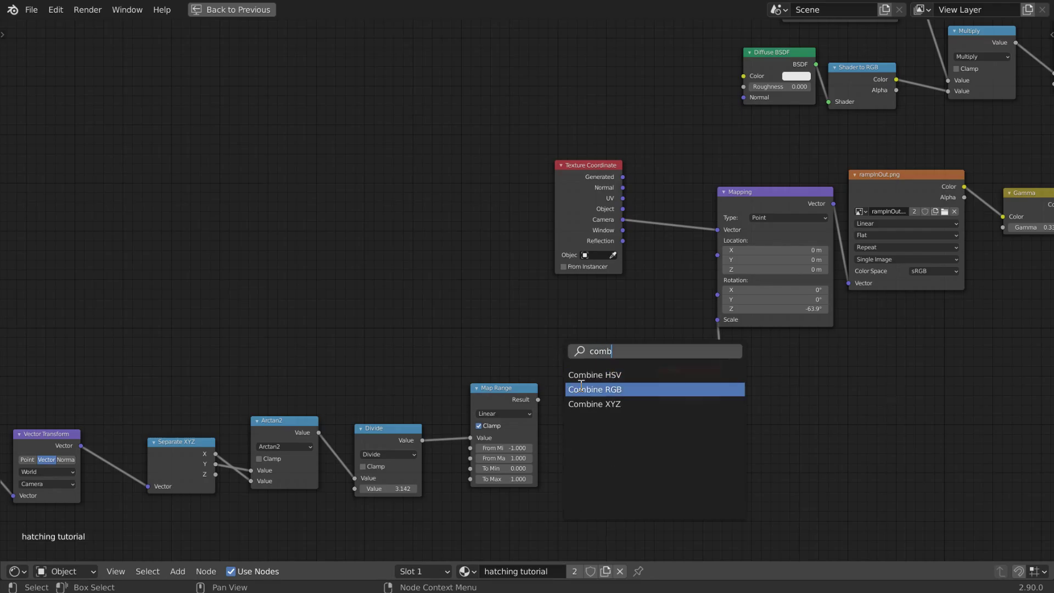
key("Down")
key("Return")
left_click(566, 384)
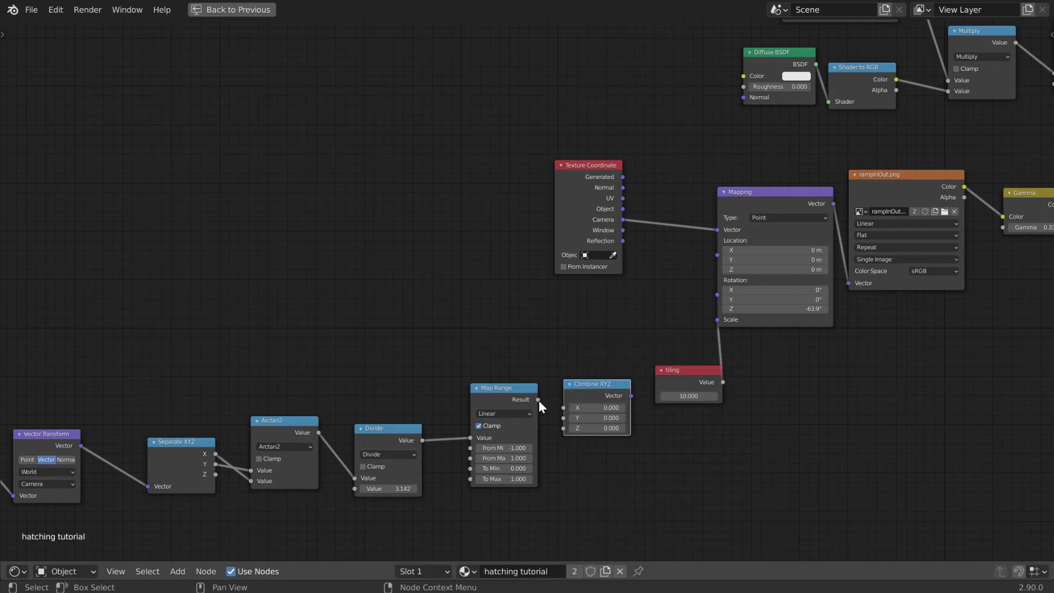
Step: Link the Map Range Result to Combine XYZ's Z and its Vector to the Mapping Rotation, and tidy the tiling node beneath it
left_click_drag(538, 400, 563, 428)
left_click_drag(601, 384, 719, 295)
left_click_drag(690, 371, 626, 372)
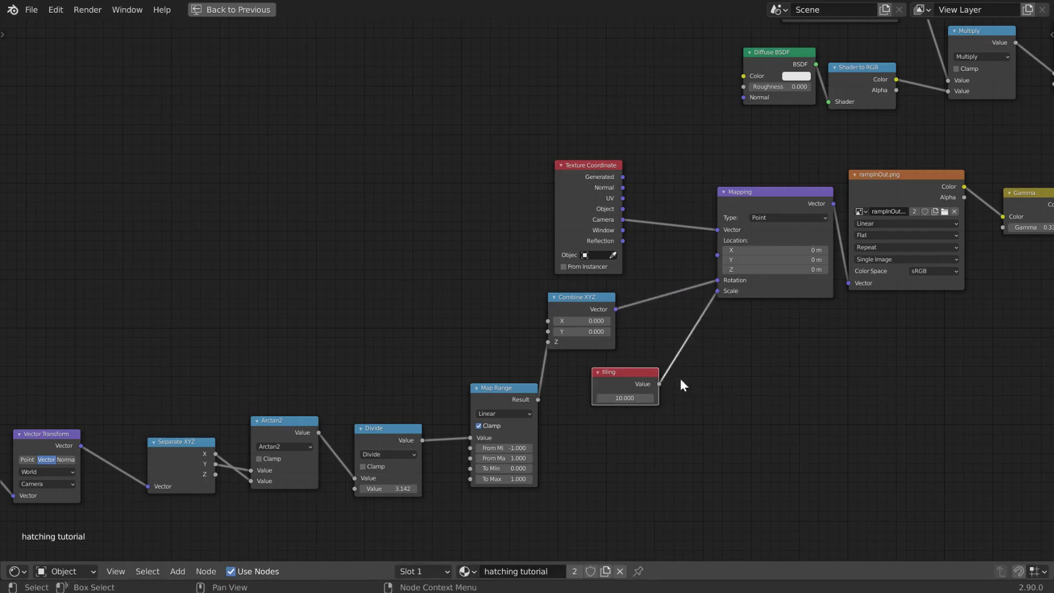
Step: Examine the hatching lines on the sphere and statue in the enlarged viewport from several angles
key("ctrl+space")
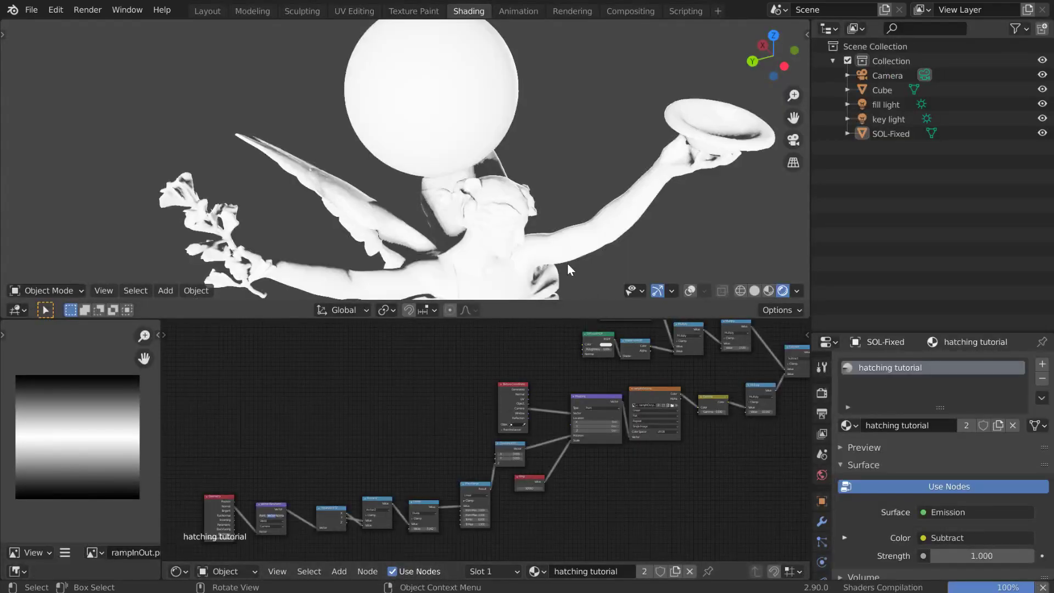
mouse_move(568, 263)
middle_mouse_down()
mouse_move(491, 220)
mouse_move(470, 159)
middle_mouse_up()
scroll(469, 159, "up", 3)
key("ctrl+space")
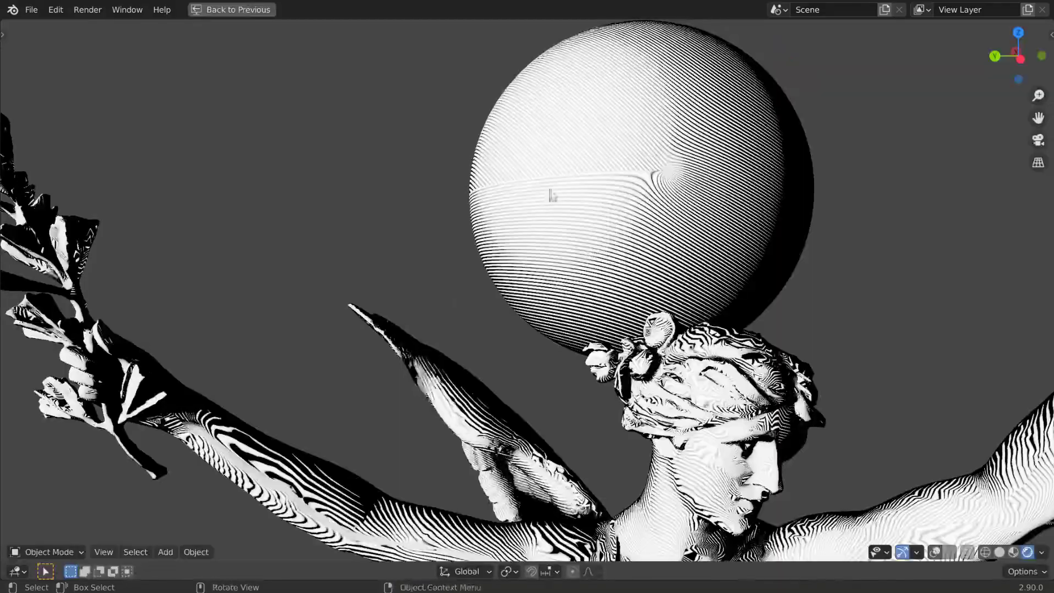
middle_click_drag(548, 195, 586, 218)
scroll(582, 218, "up", 2)
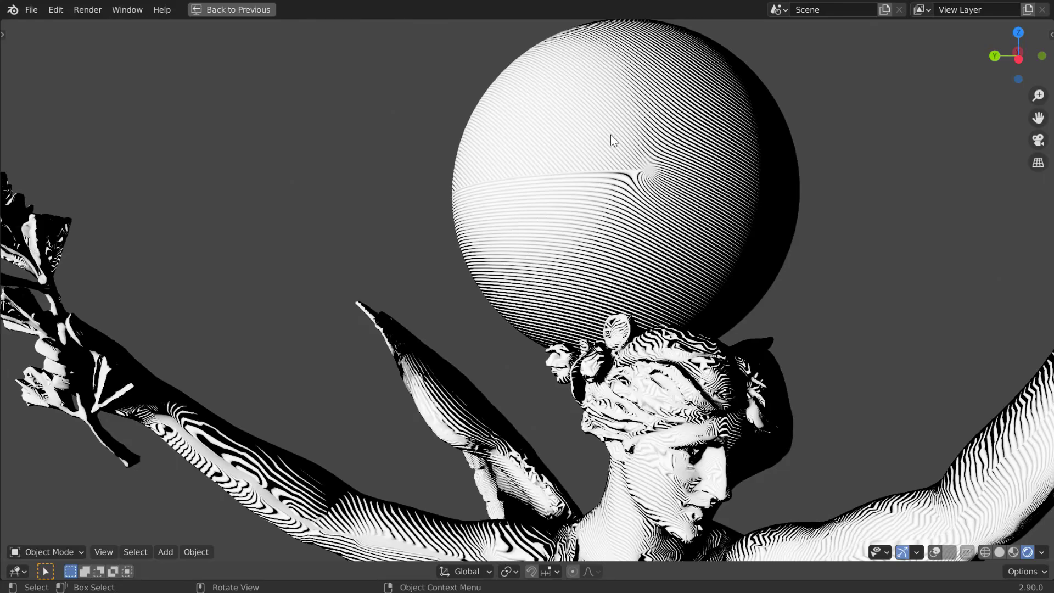
middle_click_drag(655, 166, 639, 162)
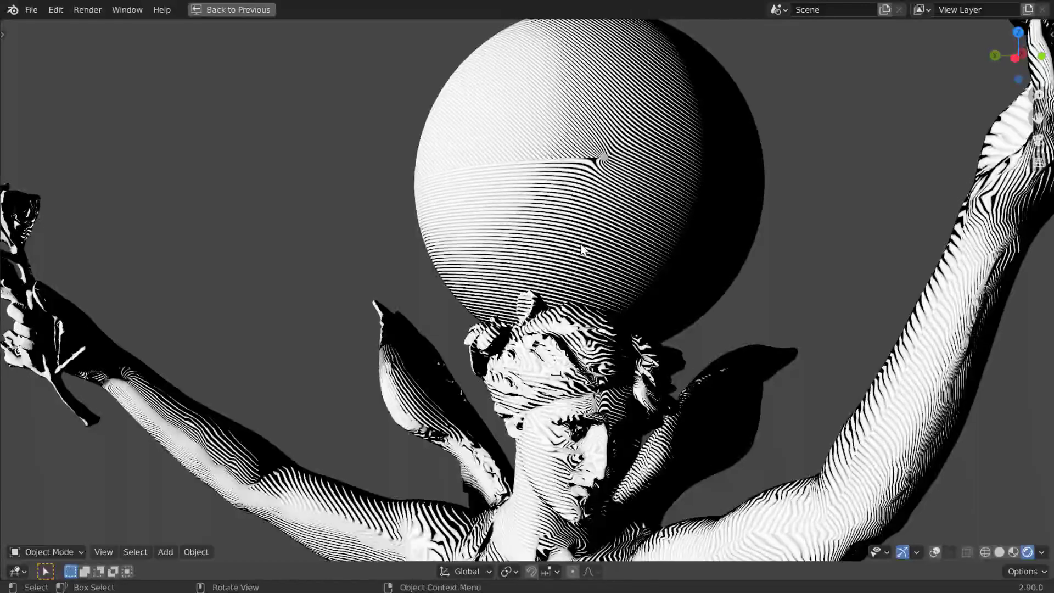
middle_click_drag(639, 162, 494, 330)
key("ctrl+space")
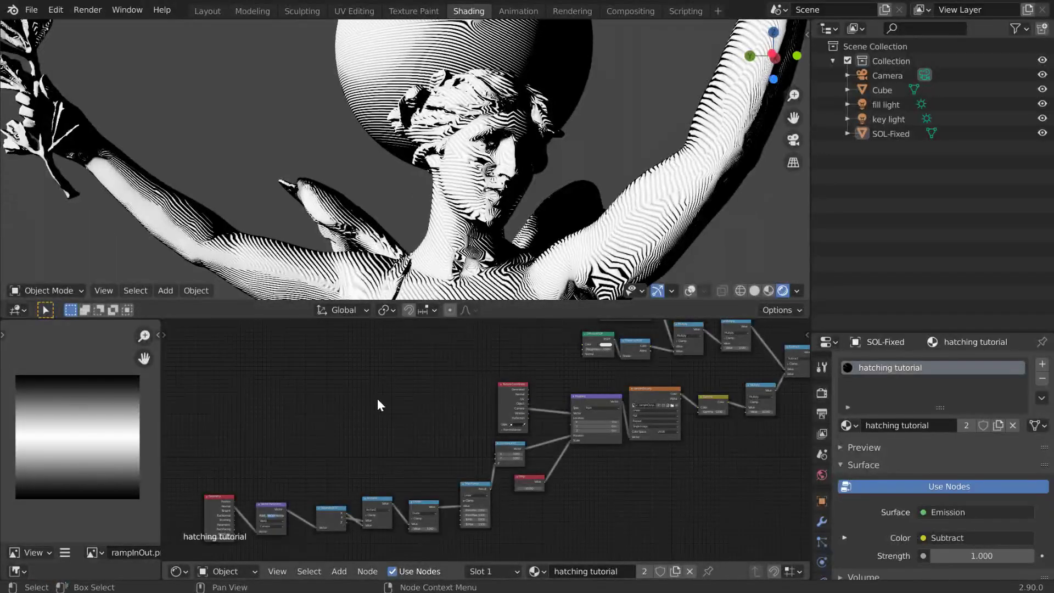
Step: Move the nodes from Geometry through Map Range further left, leaving a wide gap before Combine XYZ
scroll(377, 397, "up", 3)
key("ctrl+space")
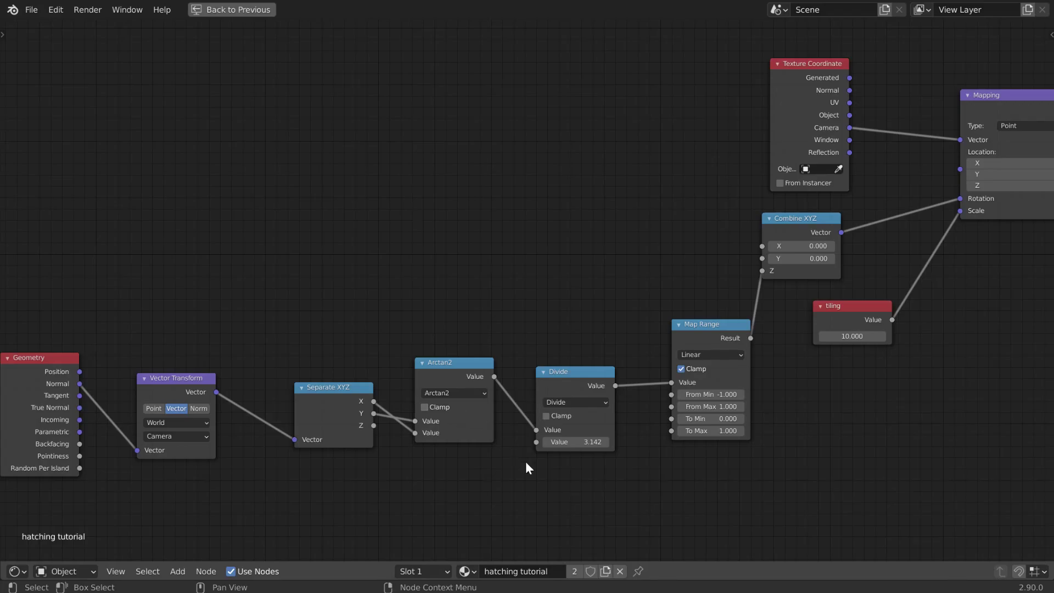
middle_click_drag(526, 461, 492, 486)
scroll(463, 337, "down", 2)
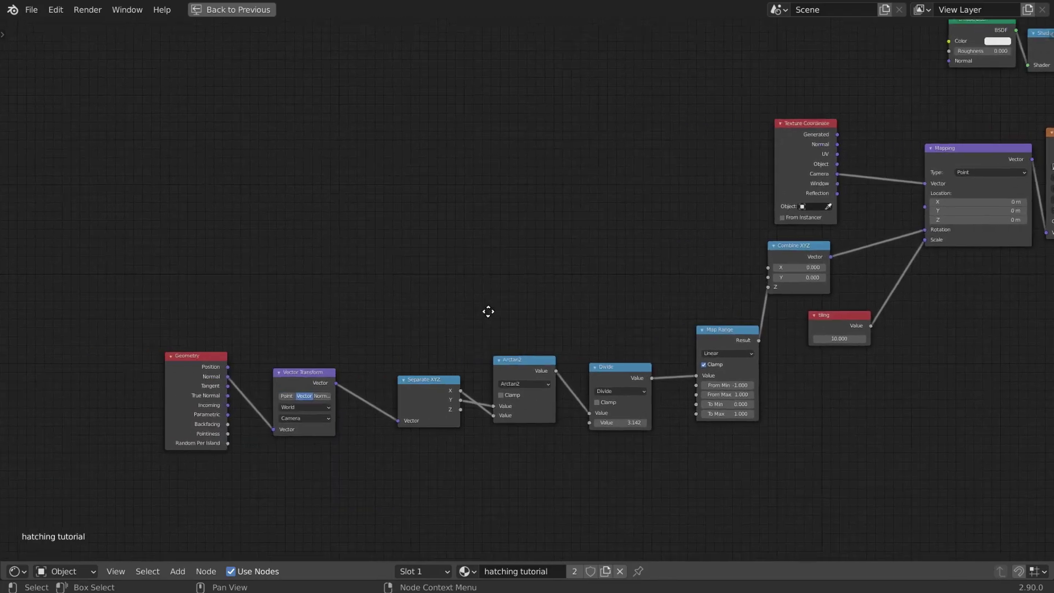
key("b")
left_click_drag(181, 275, 723, 489)
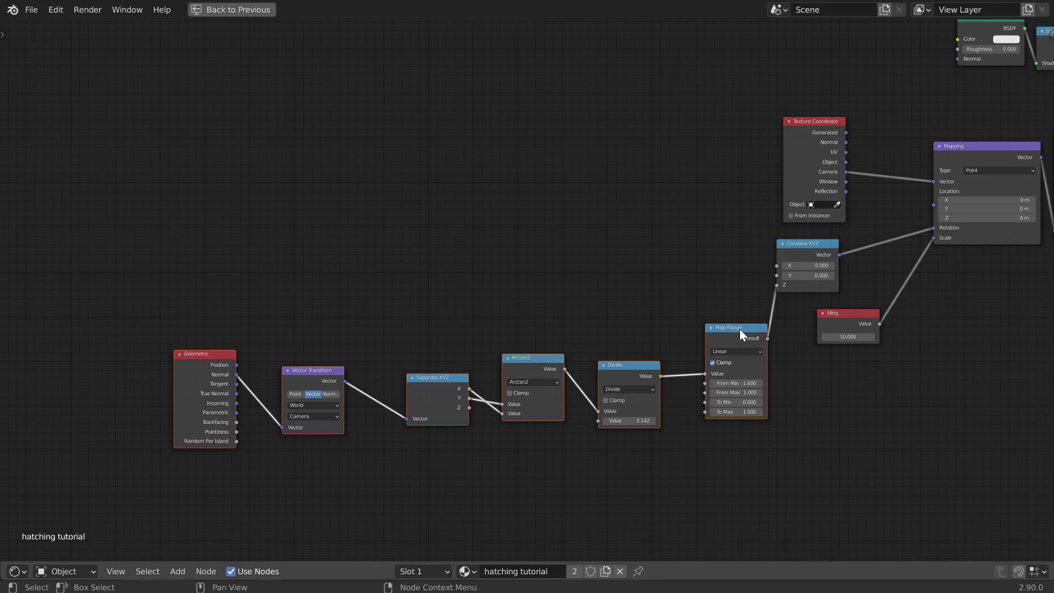
left_click_drag(740, 328, 399, 319)
left_click(497, 367)
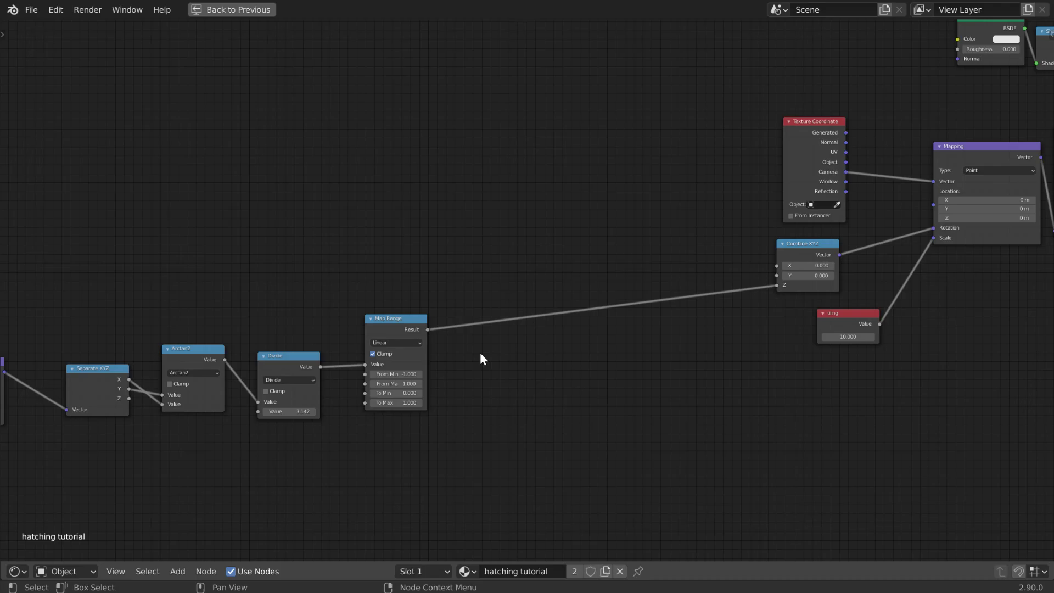
Step: Preview the Map Range output on the model and view the gradient on the sphere and statue
left_click(394, 322, "ctrl+shift")
key("ctrl+space")
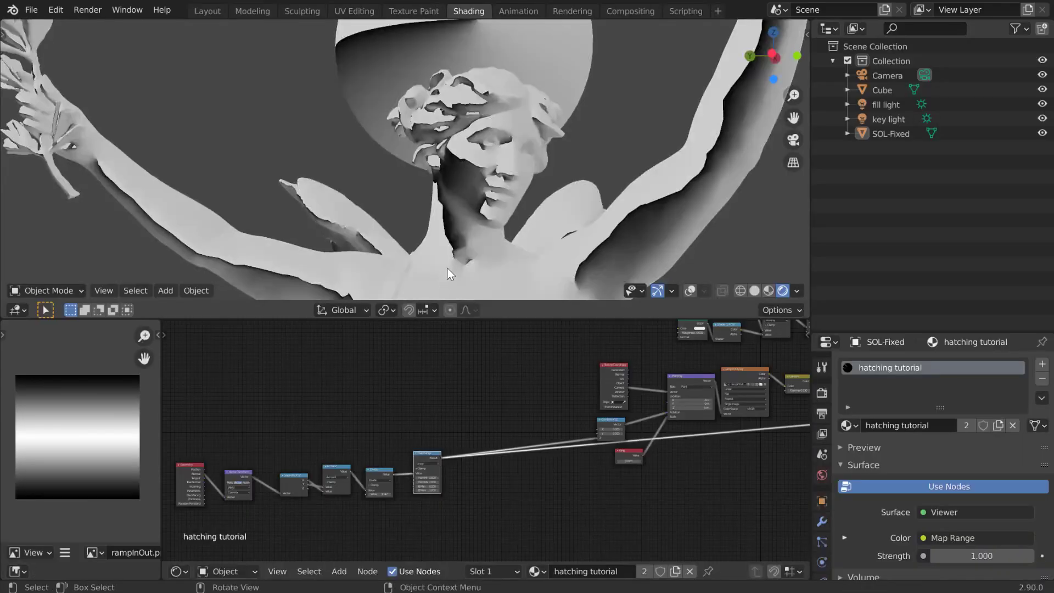
mouse_move(447, 268)
middle_mouse_down()
mouse_move(454, 248)
mouse_move(460, 255)
middle_mouse_up()
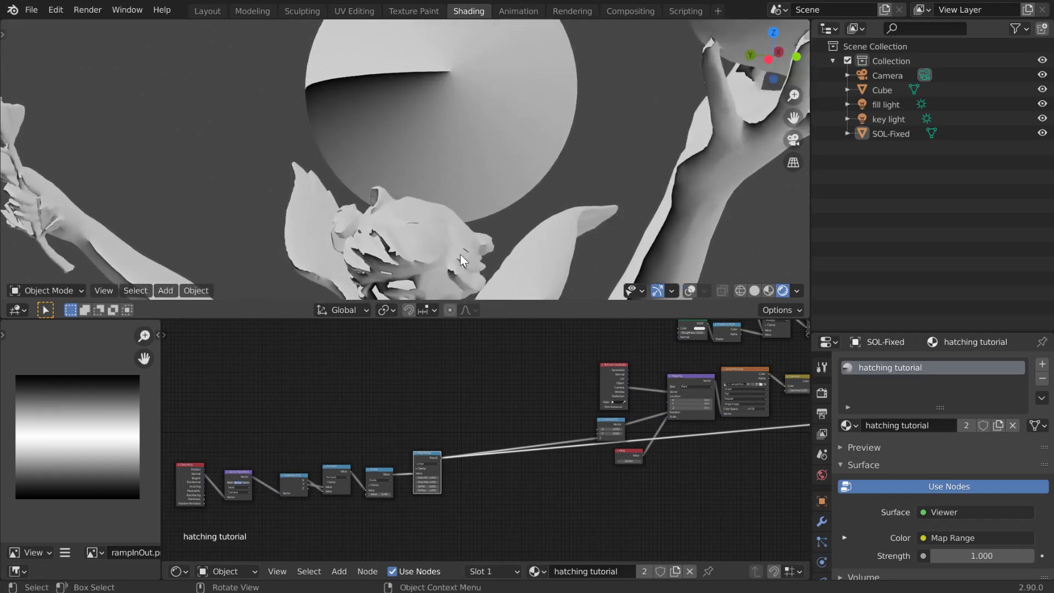
scroll(470, 546, "up", 2)
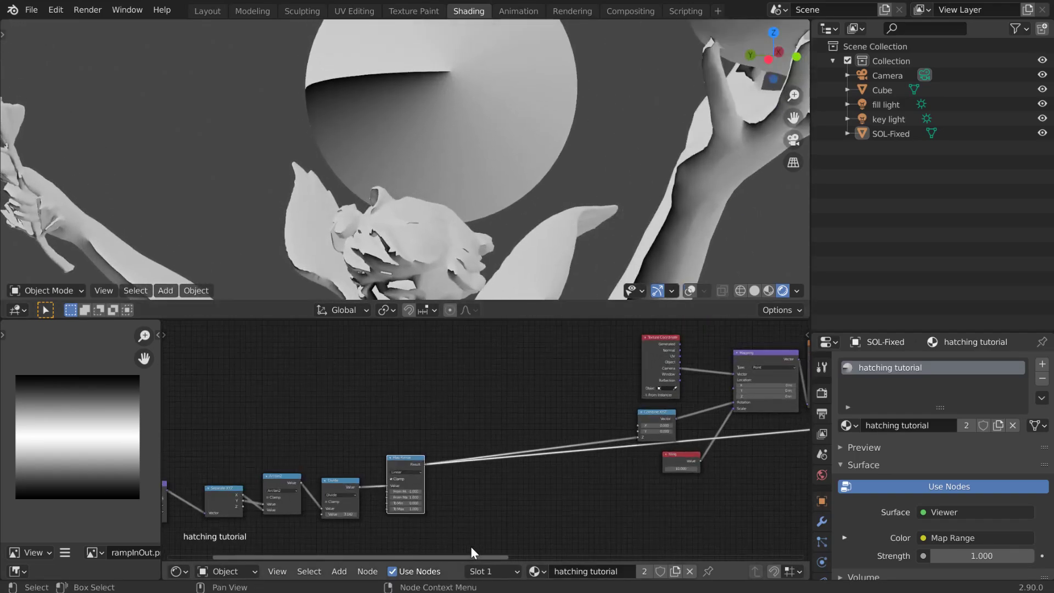
Step: Add a Math node beside Map Range and feed the Map Range Result into its first Value
scroll(470, 546, "up", 2)
middle_click_drag(470, 546, 504, 480)
key("ctrl+space")
key("shift+a")
mouse_move(492, 449)
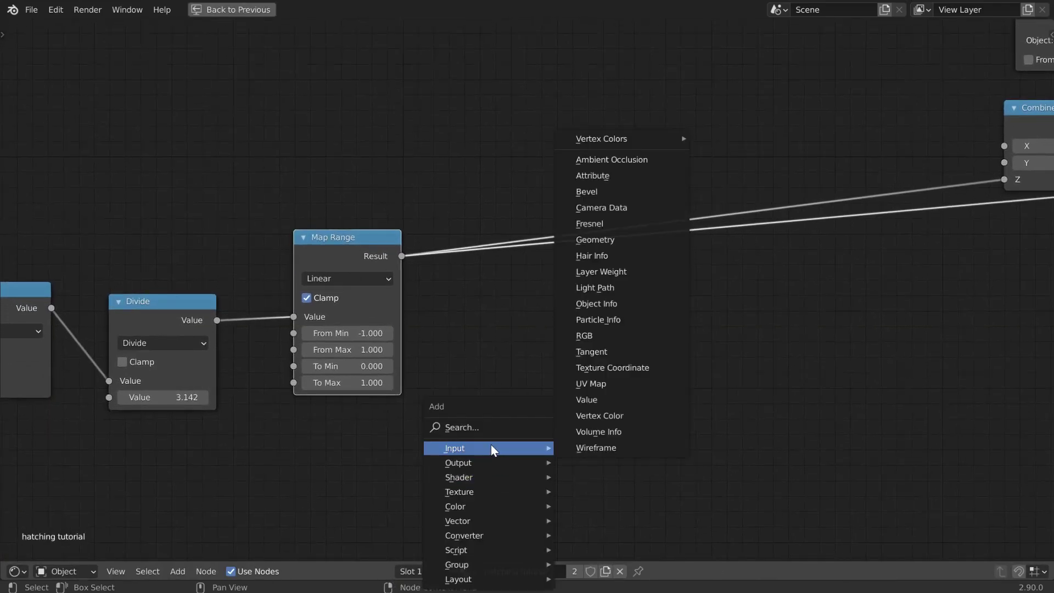
left_click(486, 426)
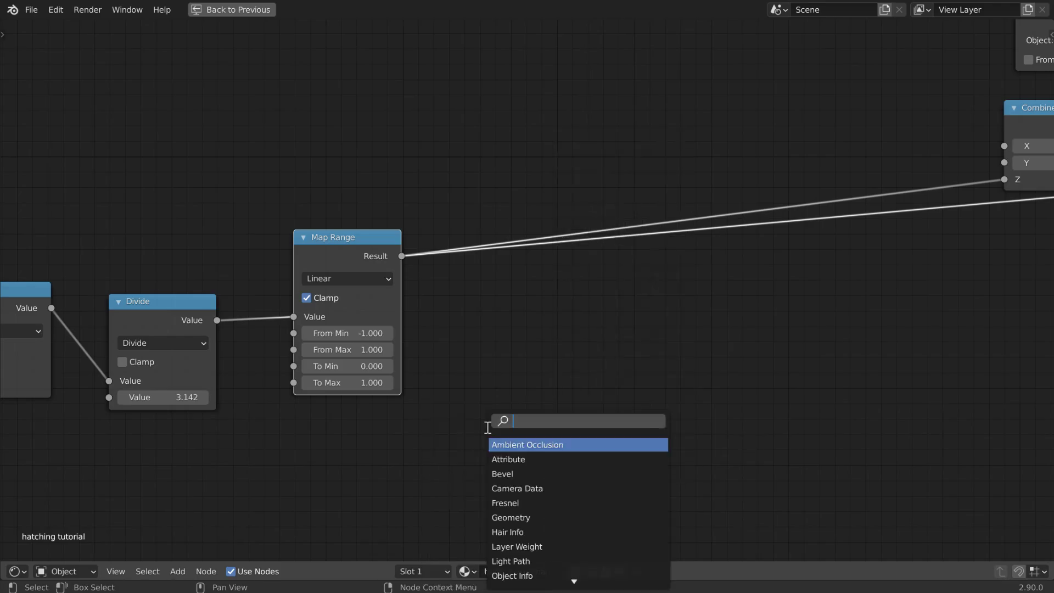
type("math")
key("Return")
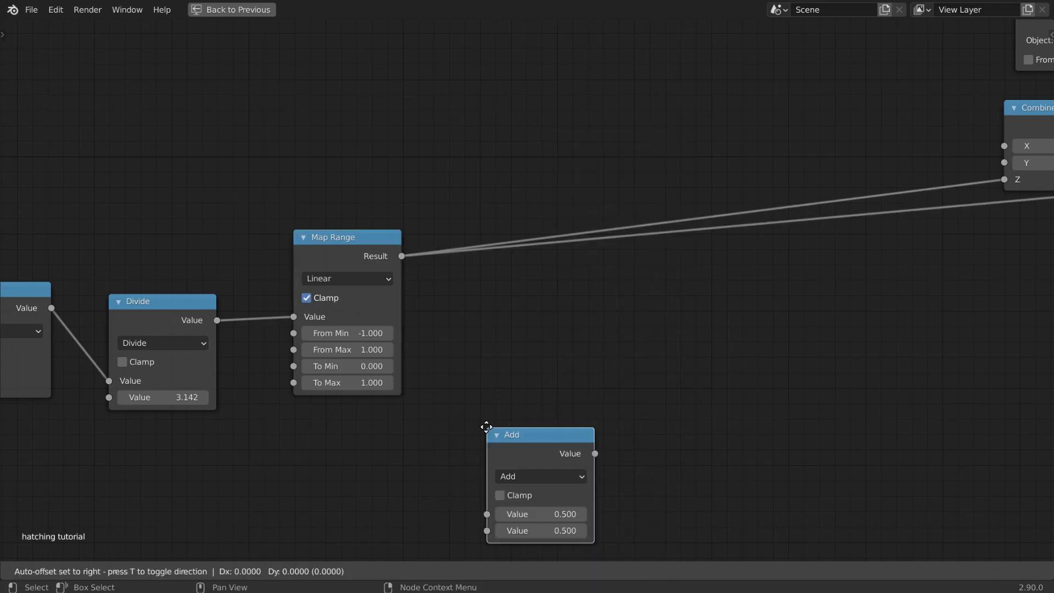
left_click(485, 394)
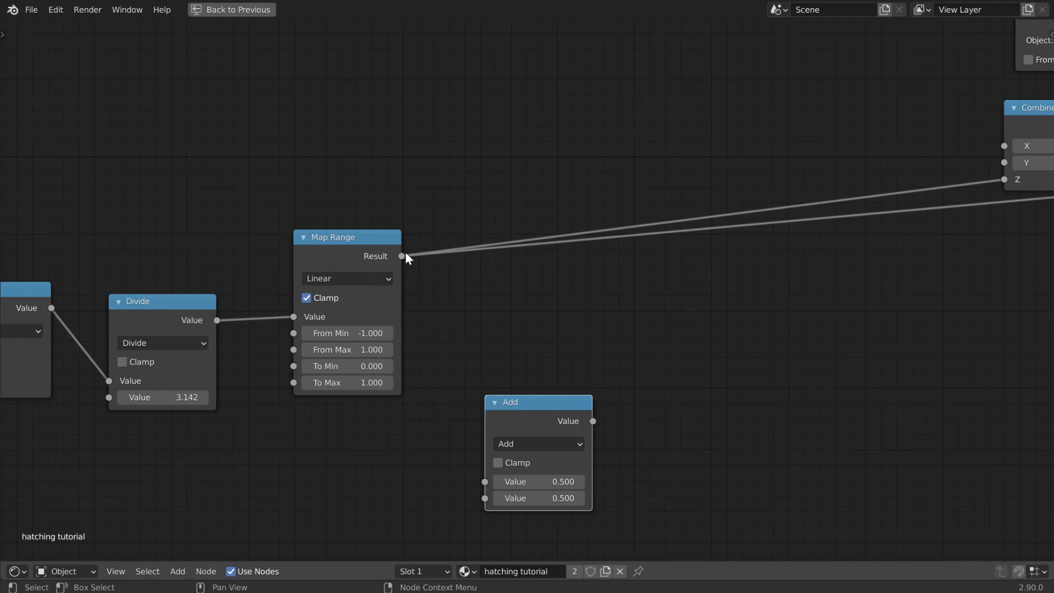
left_click_drag(403, 256, 486, 482)
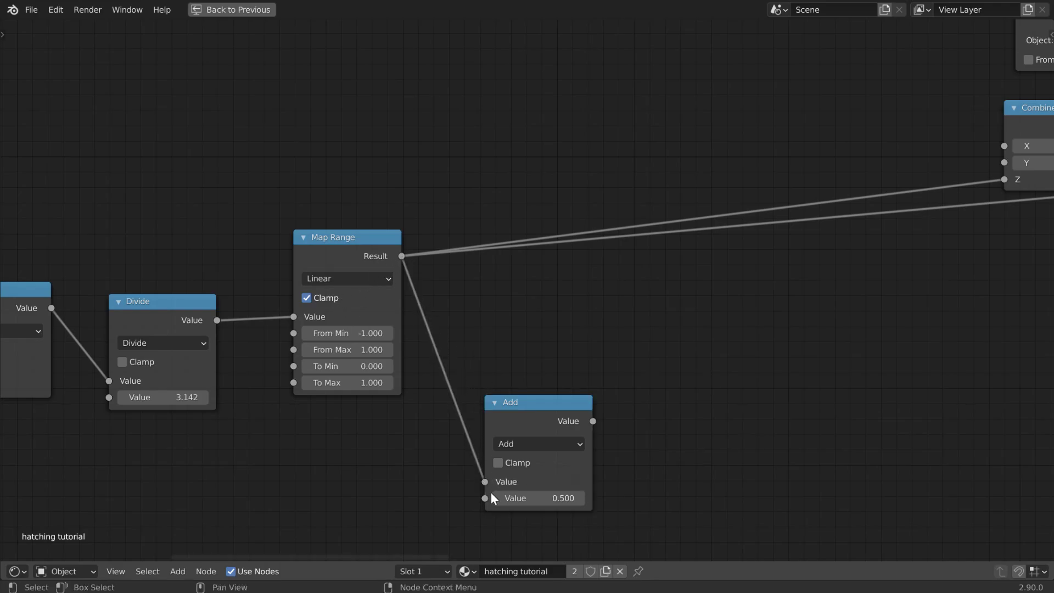
Step: Set the Math node's second Value to 8 and place a duplicate of the node after it
left_click(549, 498)
type("8")
key("Return")
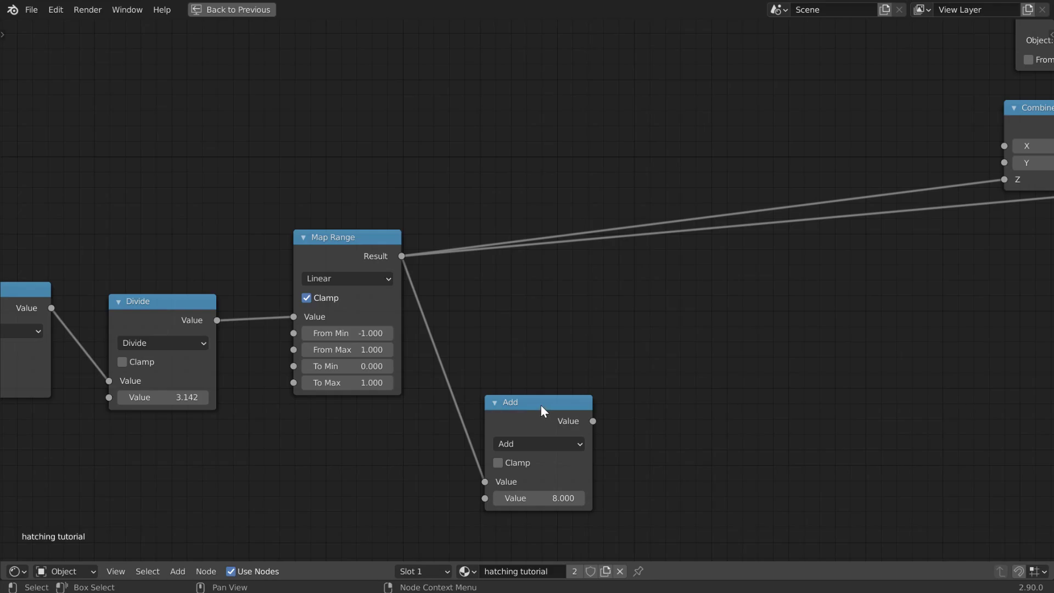
left_click_drag(539, 405, 525, 390)
middle_click_drag(608, 393, 527, 410)
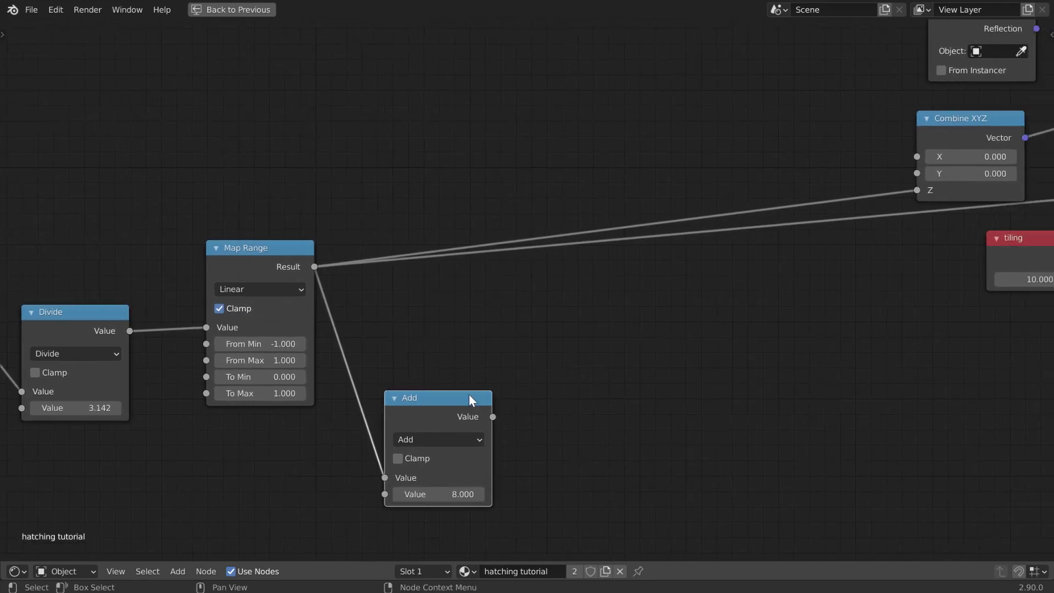
key("shift+d")
left_click(637, 428)
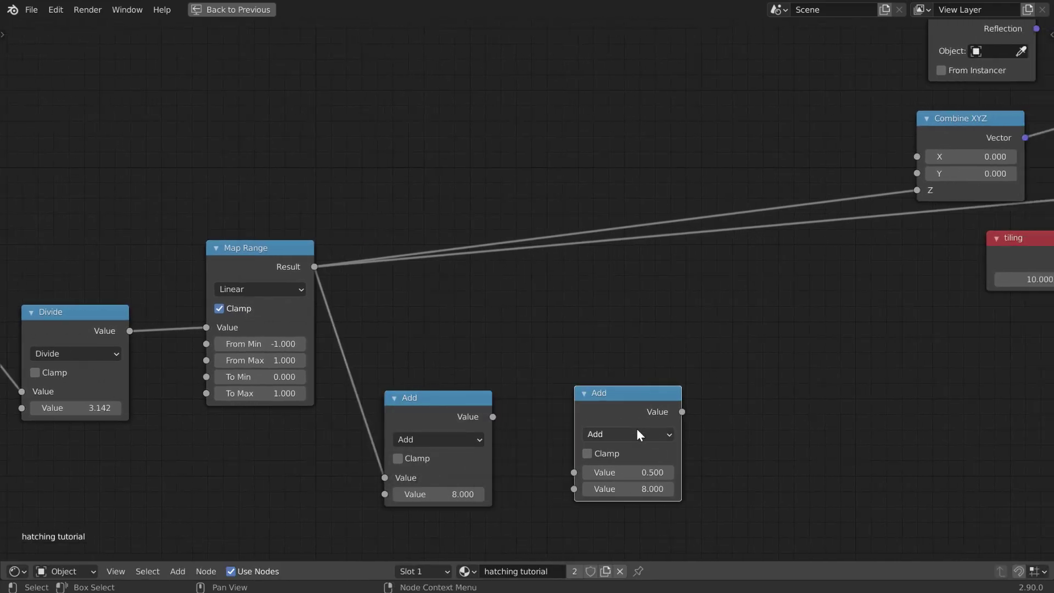
Step: Set the first Math node to Multiply and its copy to Truncate, then link Multiply's output into Truncate
left_click(637, 433)
left_click(443, 438)
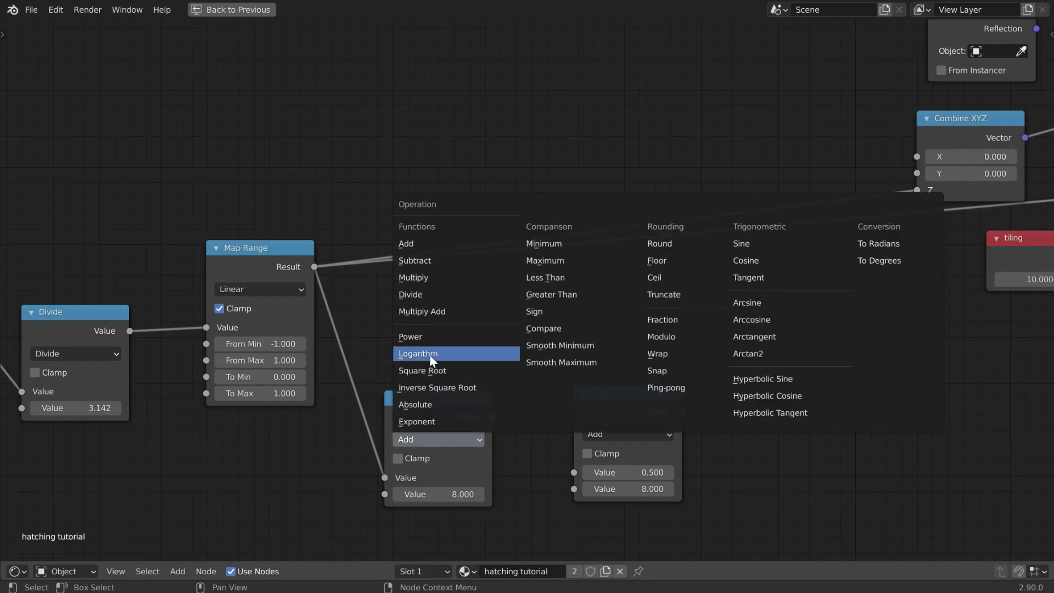
left_click(425, 278)
left_click(628, 435)
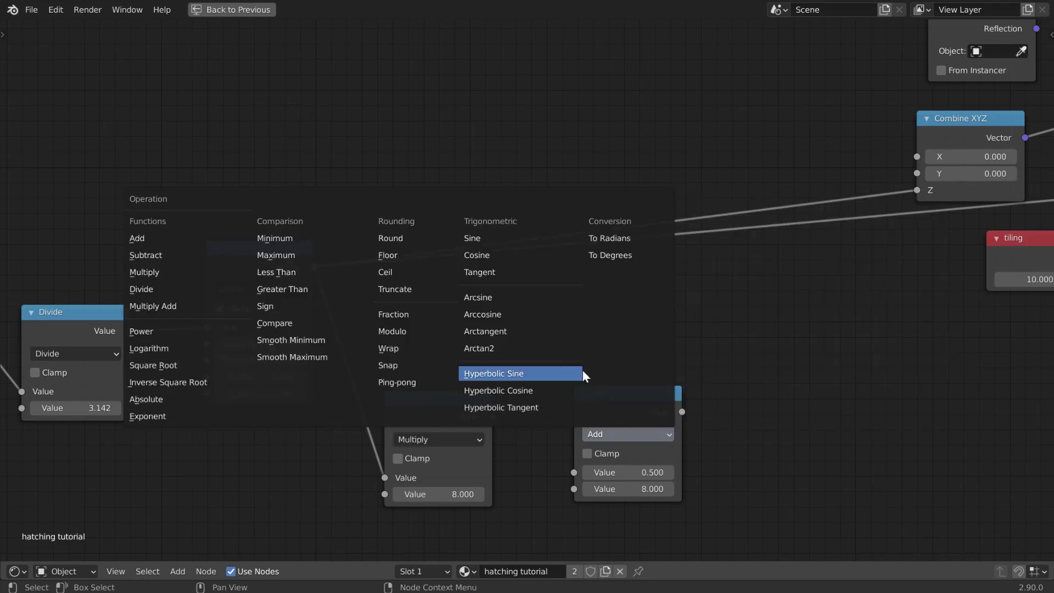
left_click(416, 289)
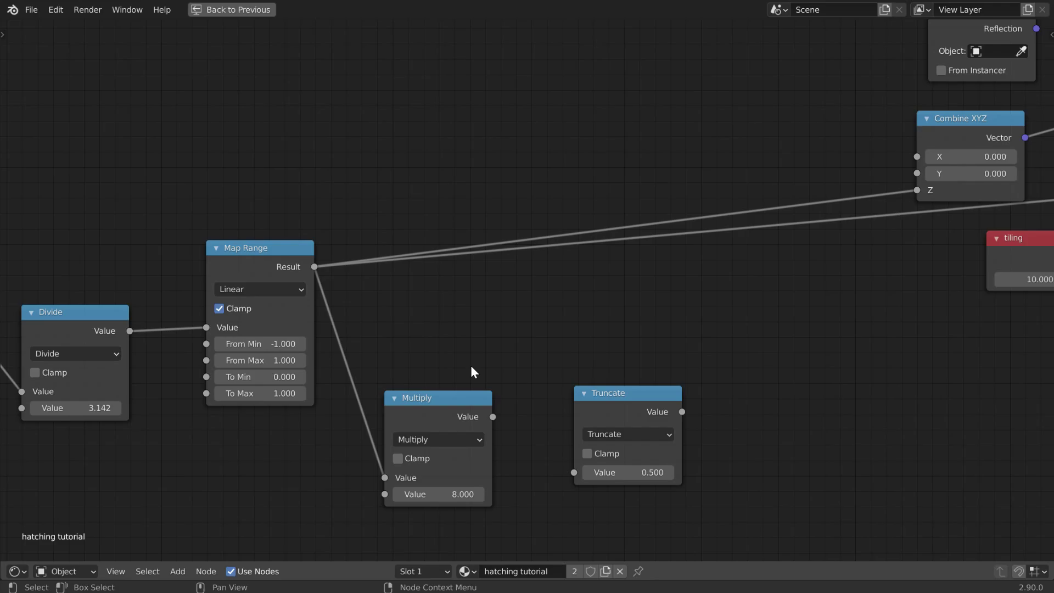
left_click_drag(492, 418, 574, 472)
left_click_drag(614, 392, 569, 388)
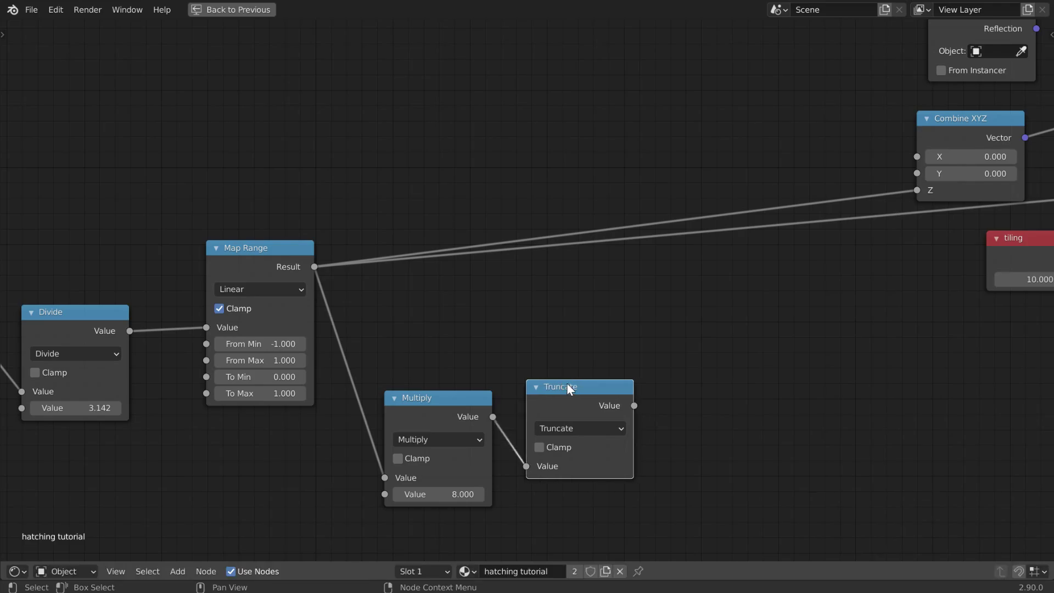
Step: Duplicate the Multiply node after Truncate, feed Truncate's output into it, and change its operation to Divide
left_click(445, 397)
key("shift+d")
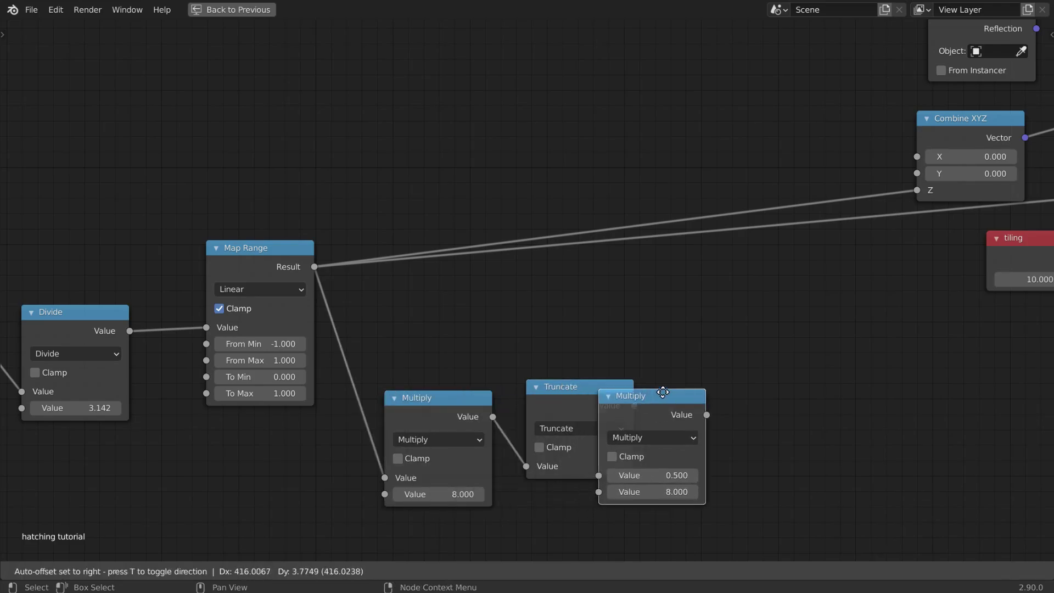
left_click(731, 376)
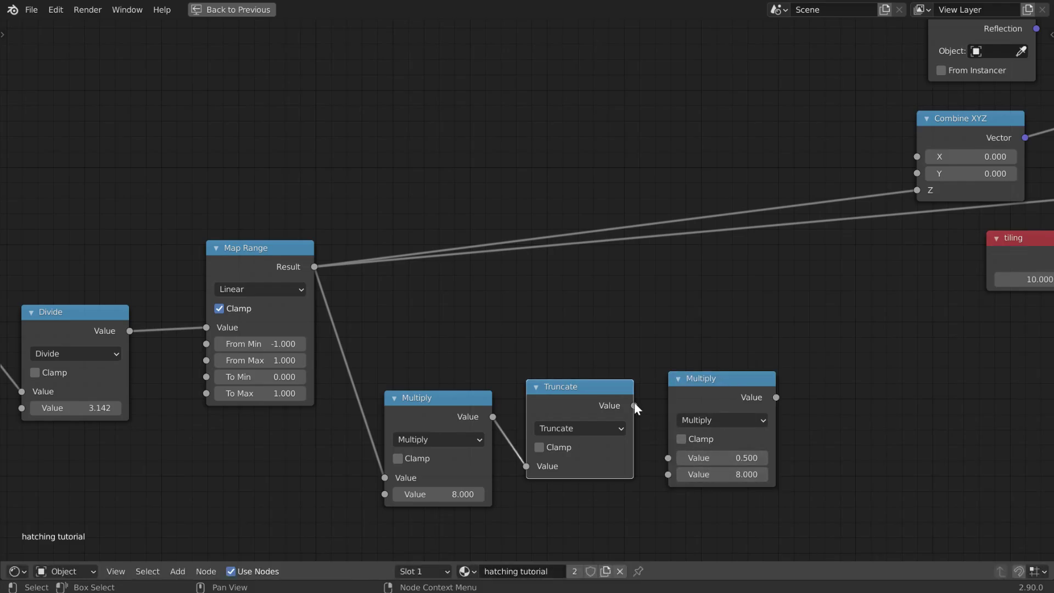
left_click_drag(635, 407, 674, 459)
left_click(699, 421)
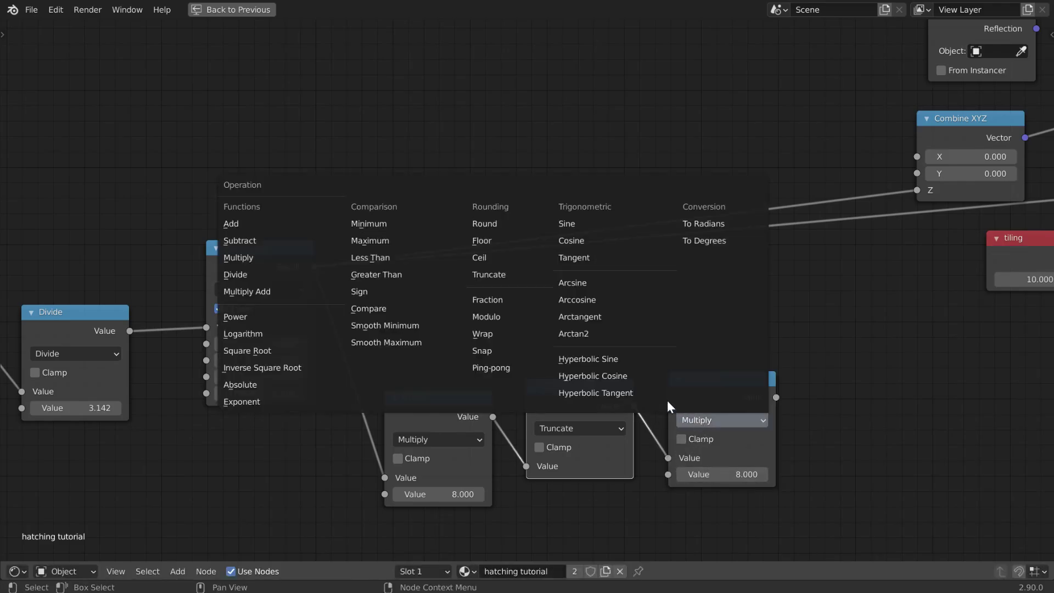
left_click(251, 276)
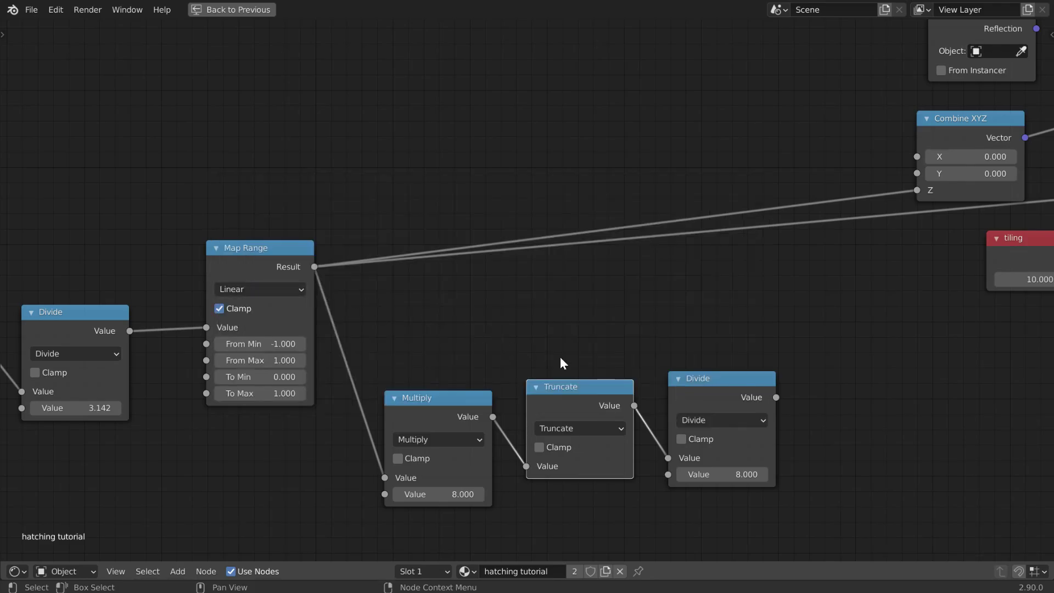
Step: Preview the new Divide node's output on the sphere and statue
left_click(711, 381, "ctrl+shift")
key("ctrl+space")
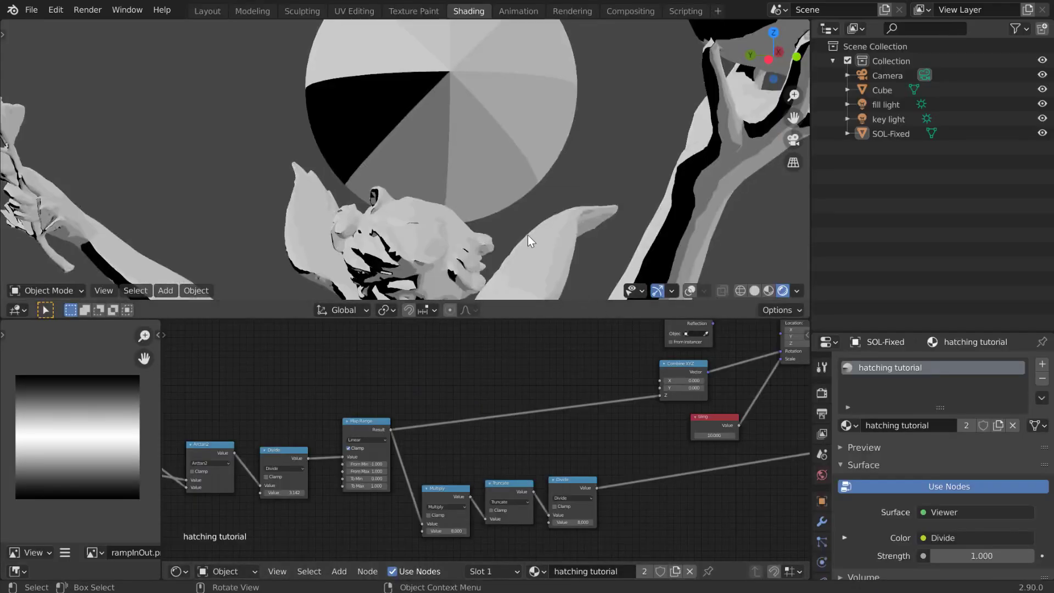
middle_click_drag(528, 235, 526, 261)
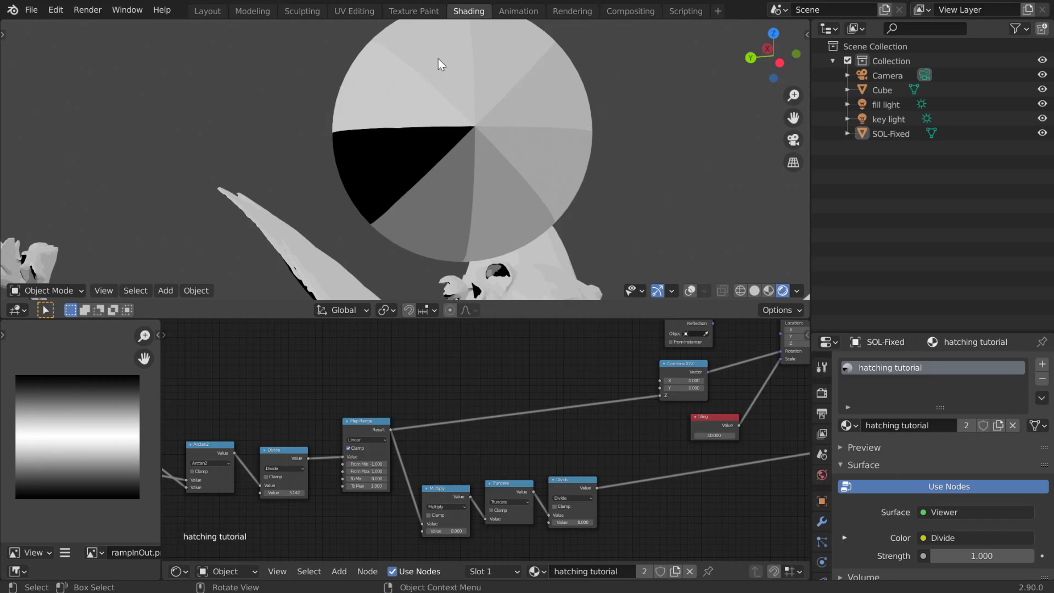
Step: Link the new Divide output to Combine XYZ's Z and restore the Emission shader as material output to inspect the hatching
middle_click_drag(542, 407, 436, 415)
left_click_drag(492, 499, 556, 406)
middle_click_drag(735, 453, 348, 506)
middle_click_drag(606, 472, 392, 452)
left_click(529, 410, "ctrl+shift")
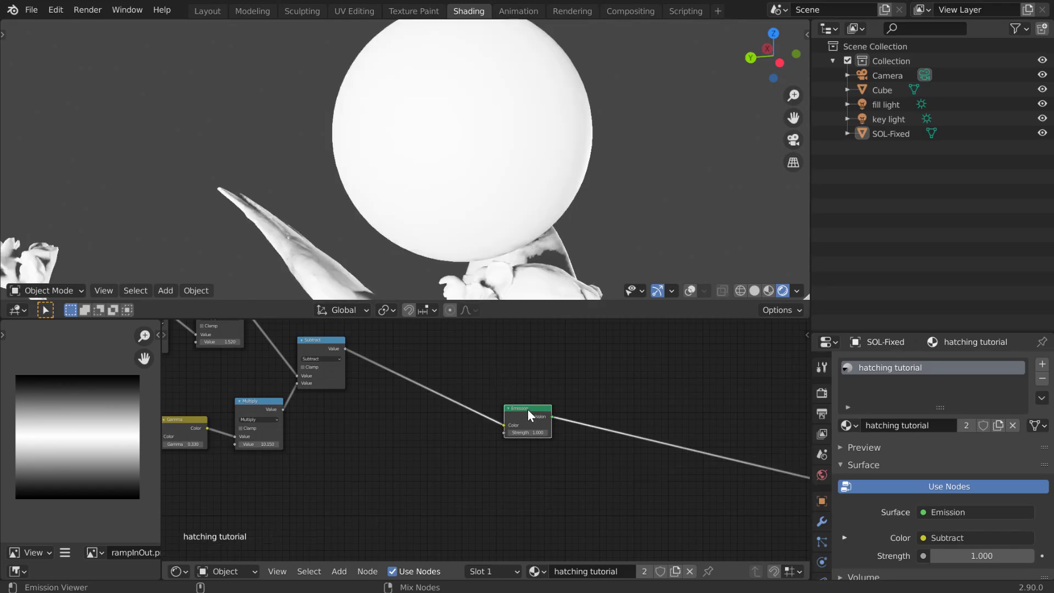
middle_click_drag(461, 171, 503, 150)
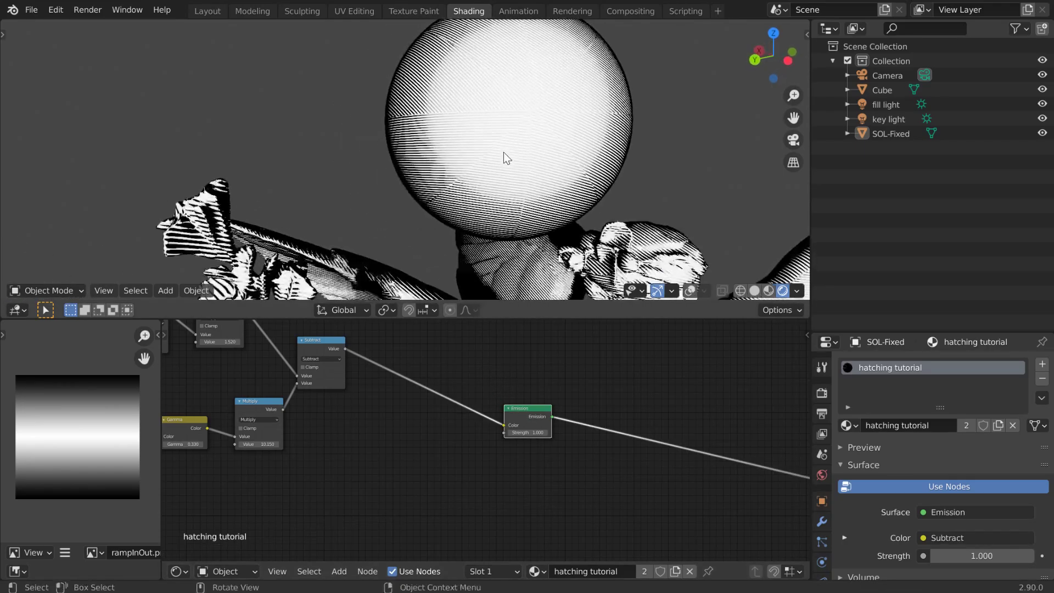
key("ctrl+space")
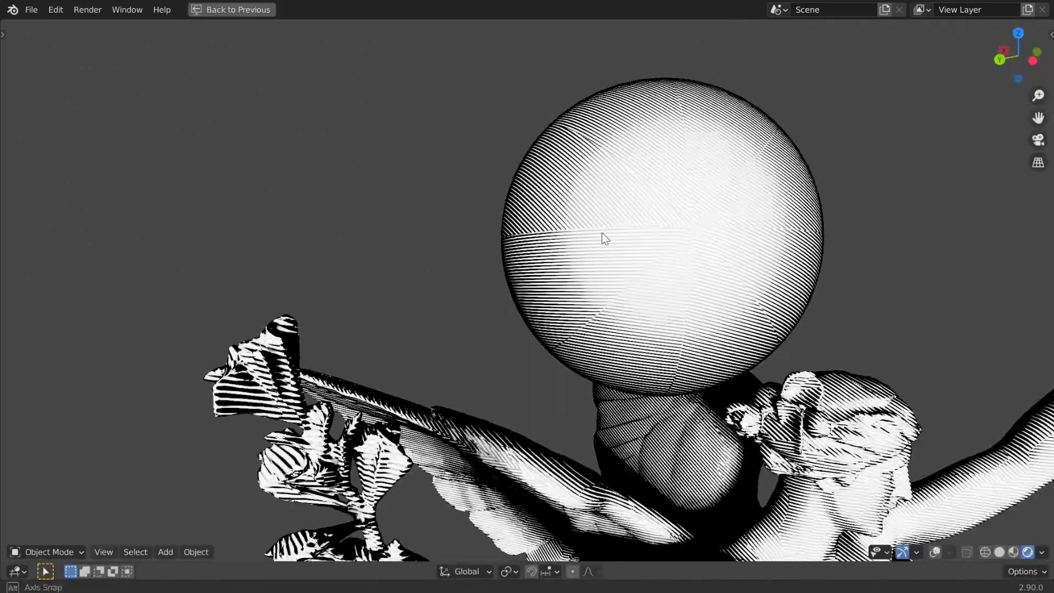
middle_click_drag(603, 238, 530, 200)
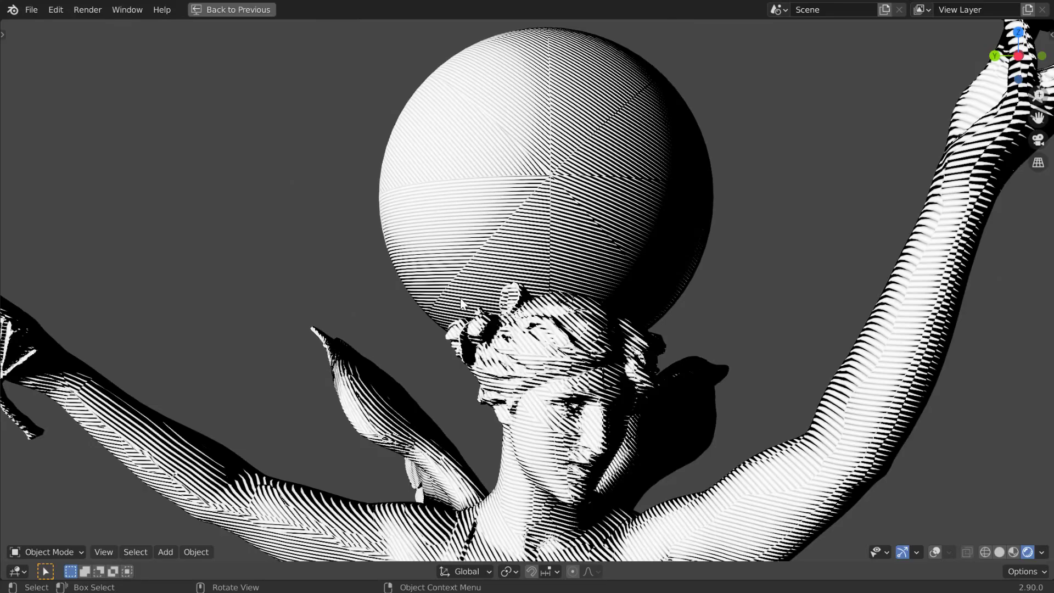
key("ctrl+space")
Step: Insert a Math node set to Multiply on the link between the last Divide node and Combine XYZ
mouse_move(392, 446)
middle_mouse_down()
mouse_move(783, 469)
mouse_move(223, 354)
middle_mouse_up()
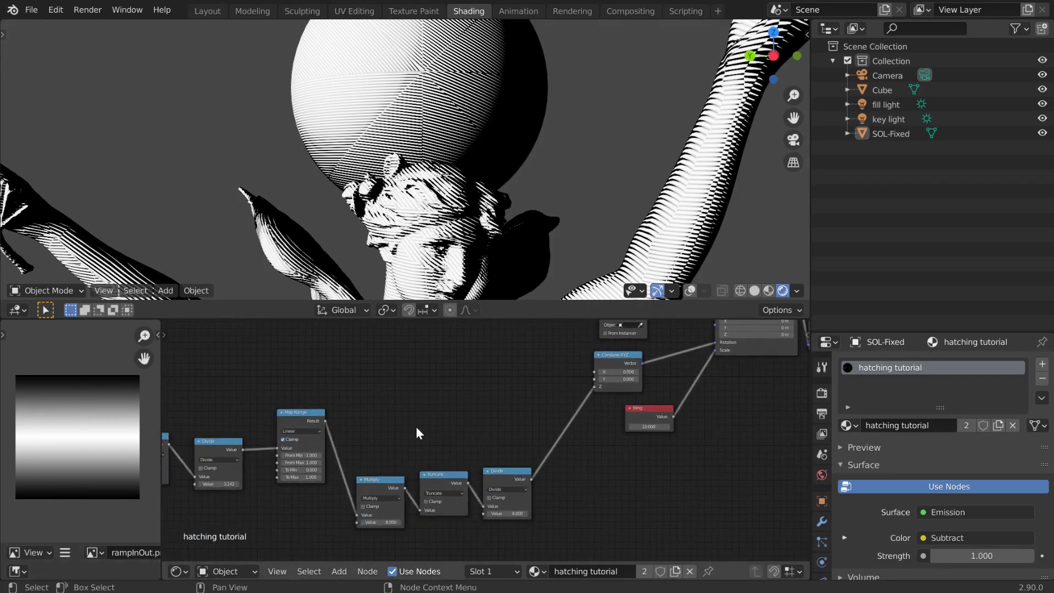
key("ctrl+space")
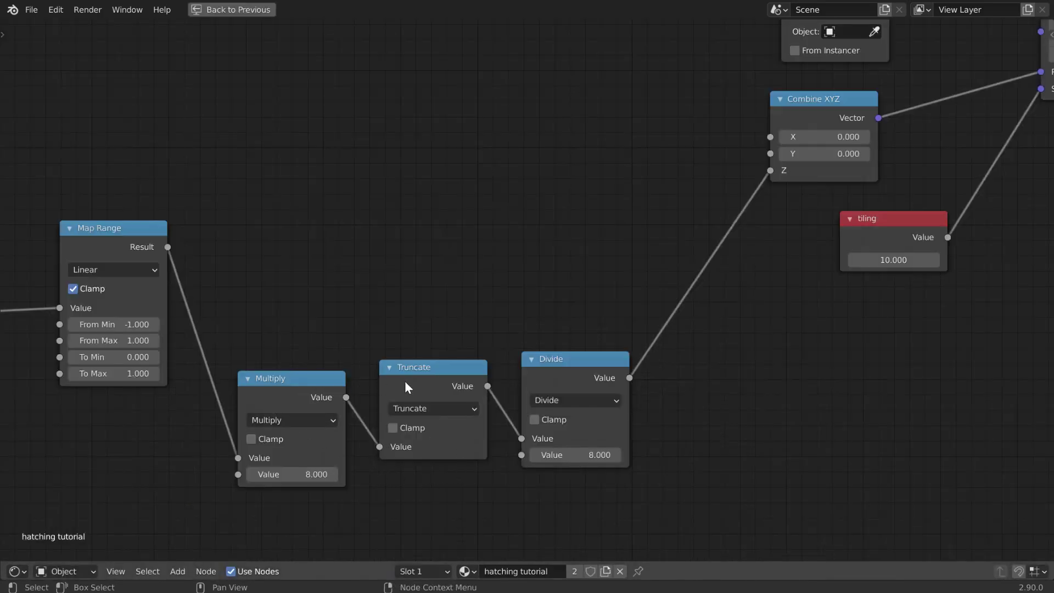
key("g")
left_click(500, 364)
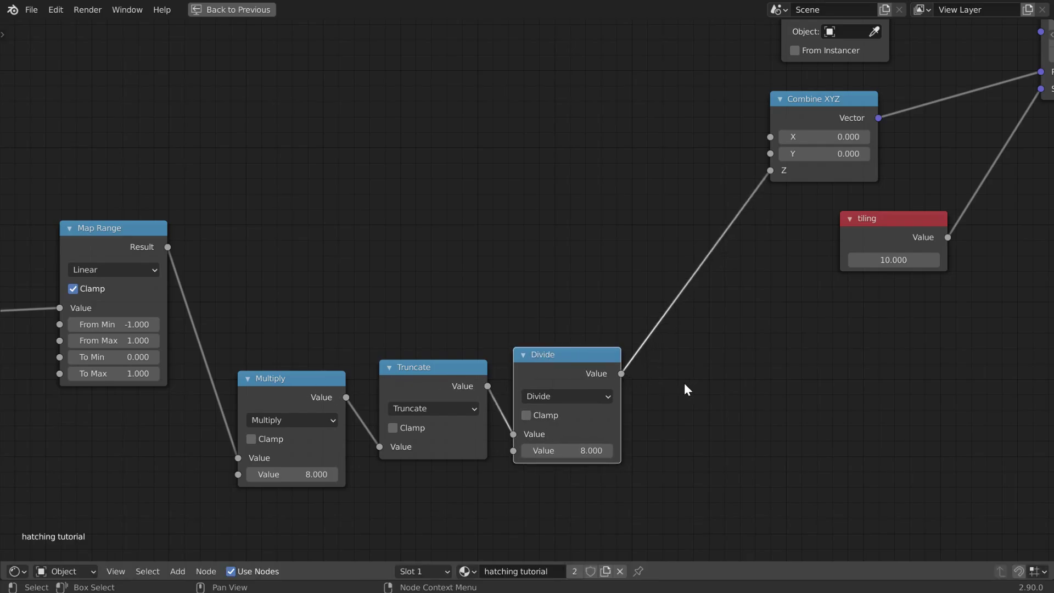
key("shift+a")
left_click(688, 384)
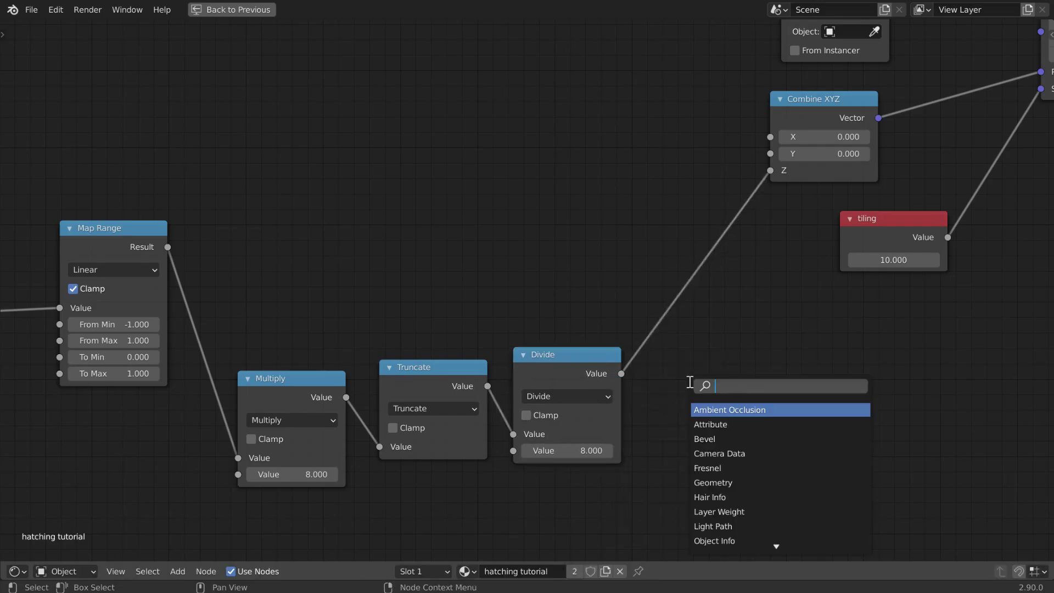
type("math")
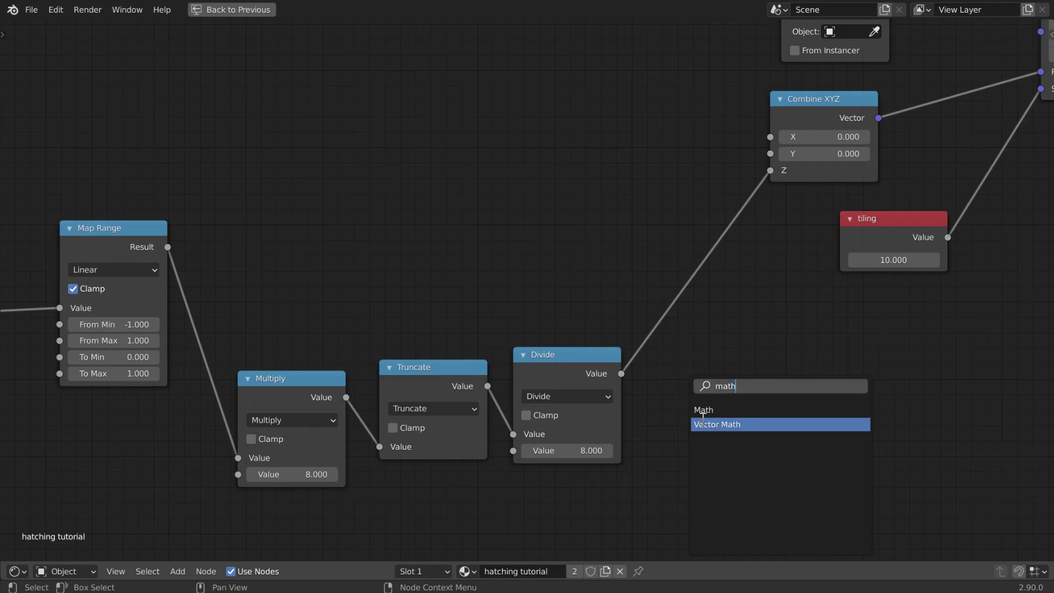
left_click(713, 410)
left_click(712, 330)
left_click(730, 335)
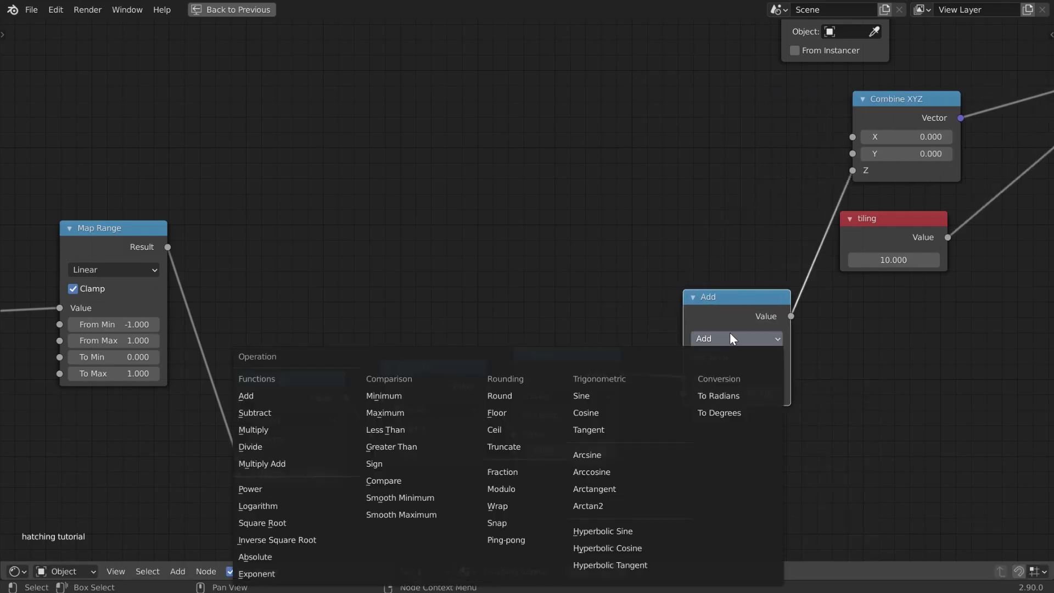
left_click(265, 431)
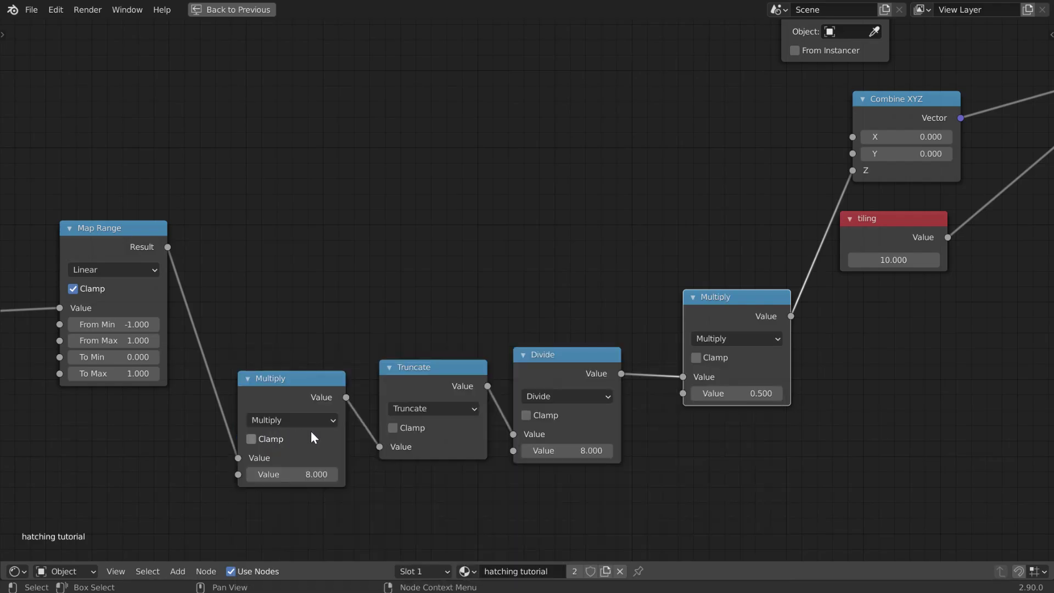
Step: Set the second Value of the Multiply node before Combine XYZ to -32
left_click(732, 391)
key("BackSpace")
type("-32")
key("Return")
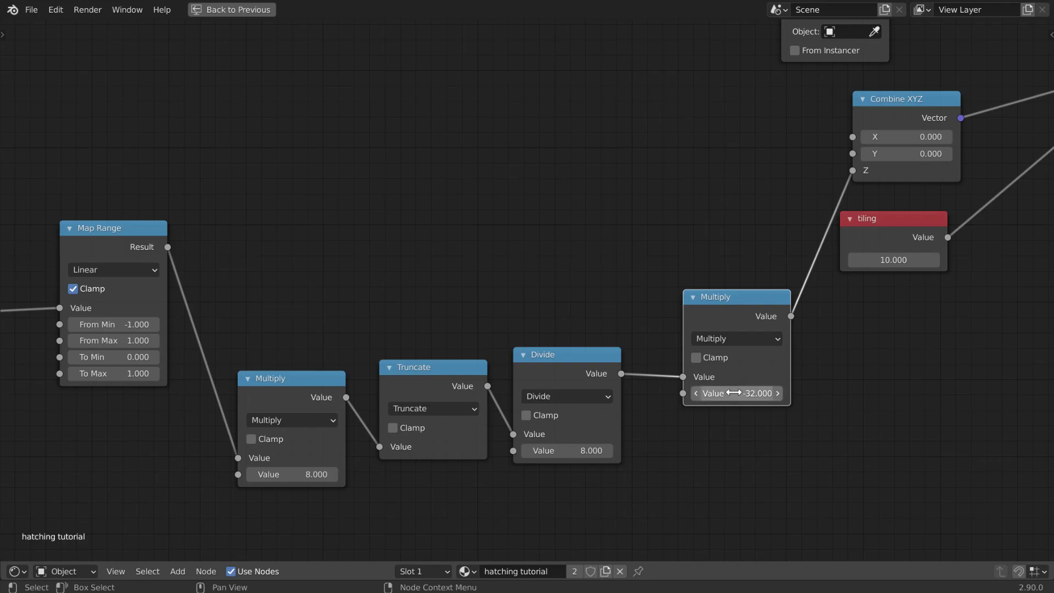
Step: Examine the hatching directions on the sphere and statue, close up and from farther away
key("ctrl+space")
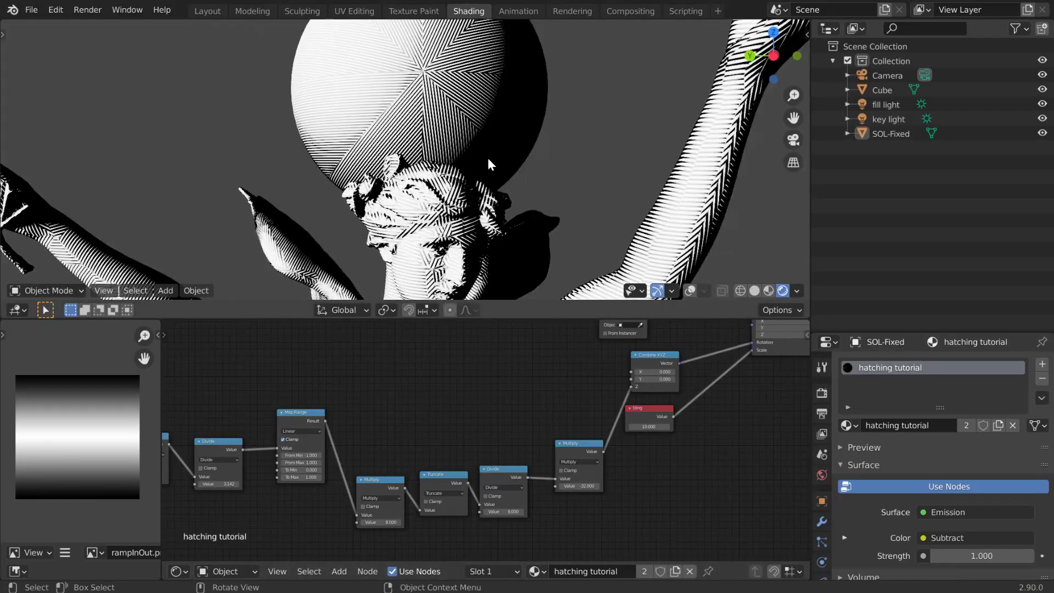
mouse_move(488, 159)
middle_mouse_down()
mouse_move(497, 190)
mouse_move(484, 179)
middle_mouse_up()
scroll(482, 177, "up", 2)
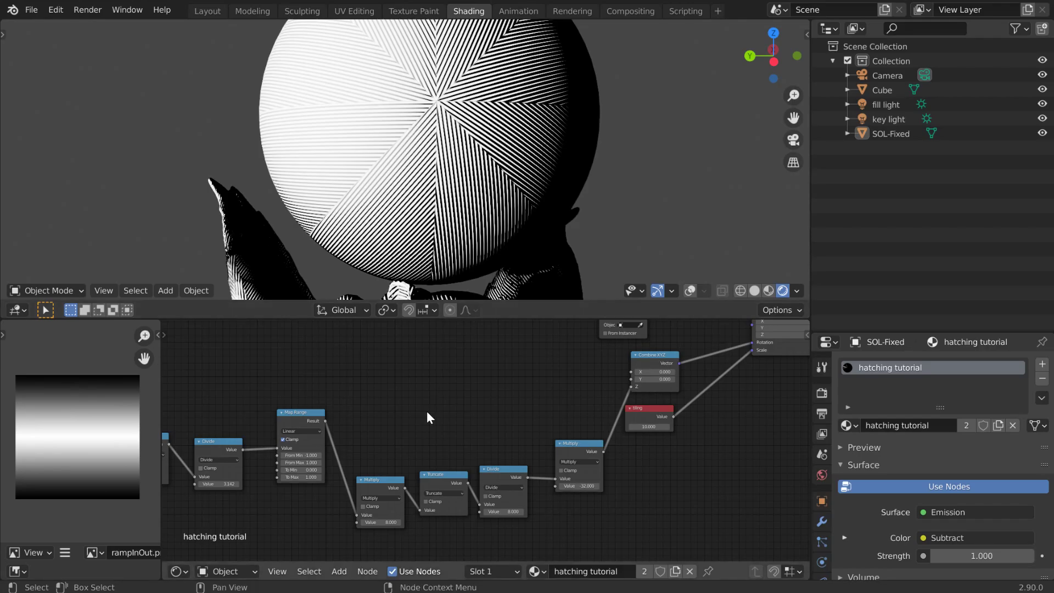
scroll(427, 415, "up", 2)
scroll(427, 415, "up", 1)
middle_click_drag(472, 417, 421, 404)
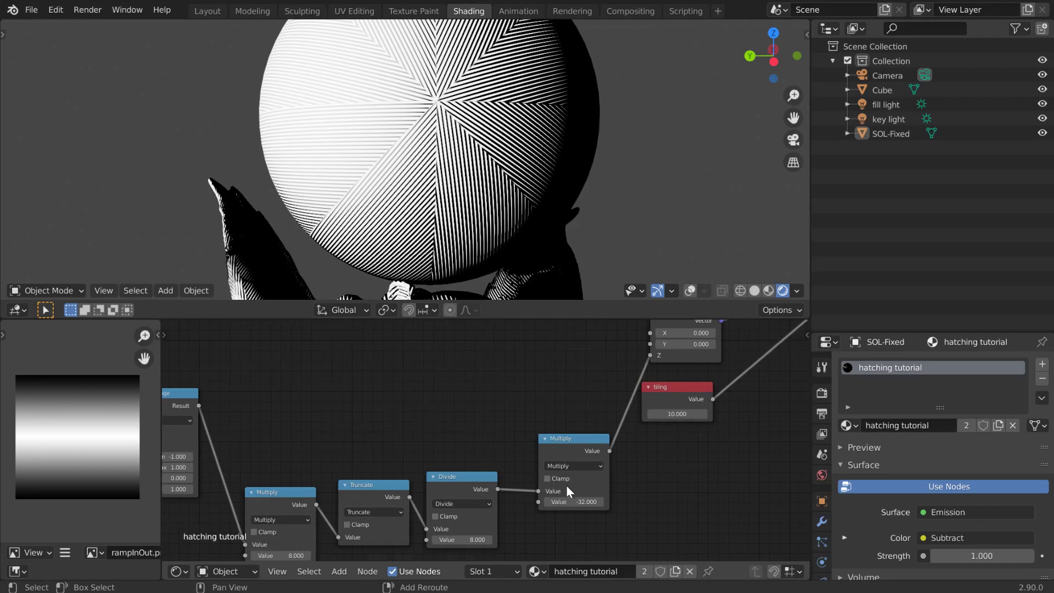
left_click_drag(577, 498, 574, 498)
key("ctrl+space")
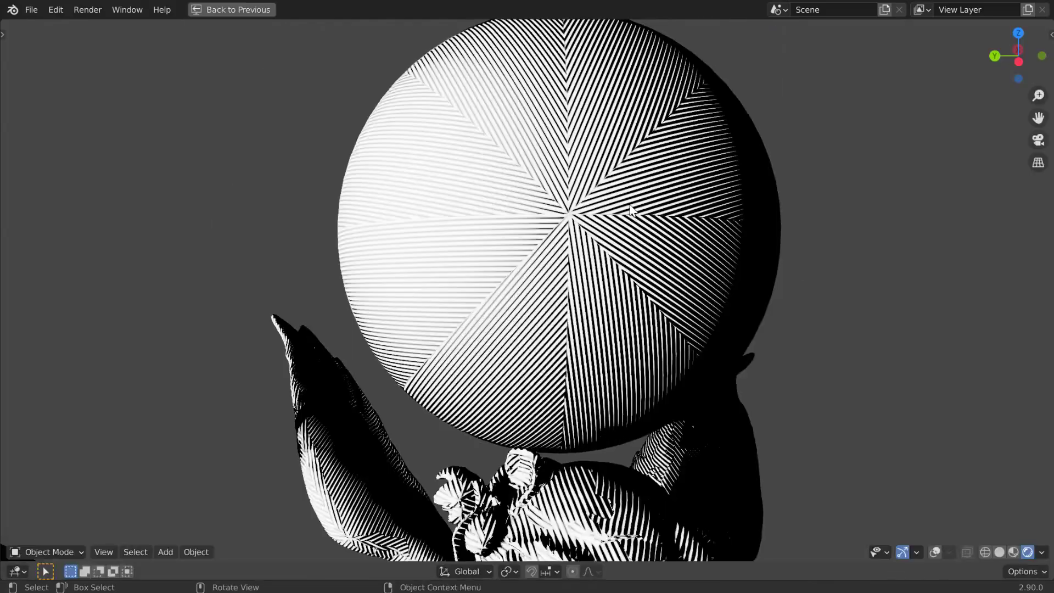
middle_click_drag(609, 276, 599, 242)
scroll(599, 243, "down", 1)
middle_click_drag(597, 297, 618, 206, "shift")
scroll(620, 251, "down", 1)
middle_click_drag(610, 275, 598, 365)
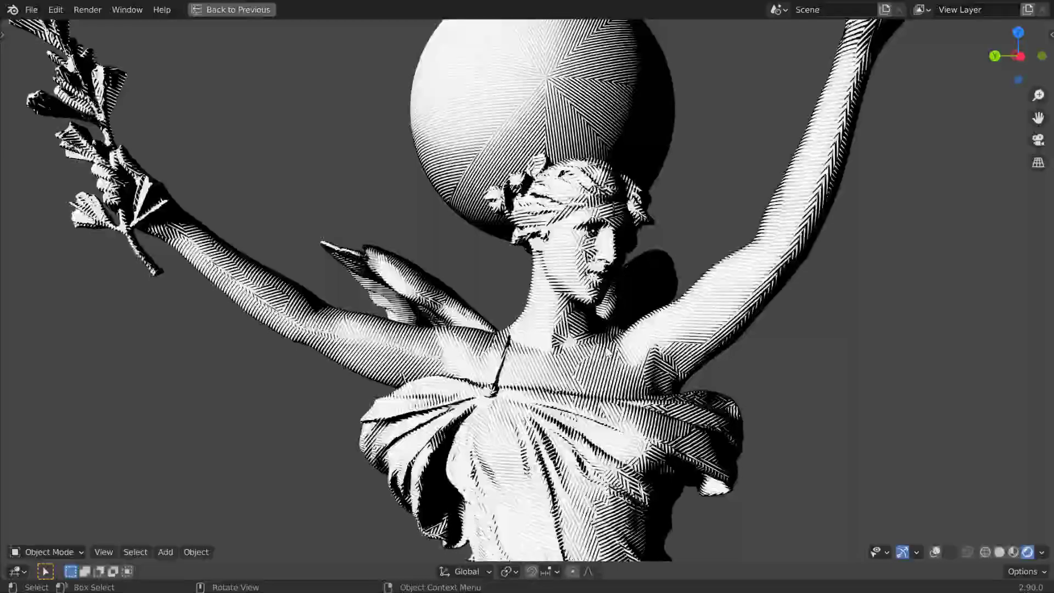
Step: Inspect the hatching on the statue from several angles and set the tiling node's value to 11
mouse_move(609, 409)
middle_mouse_down()
mouse_move(591, 403)
mouse_move(591, 413)
middle_mouse_up()
scroll(477, 405, "up", 2)
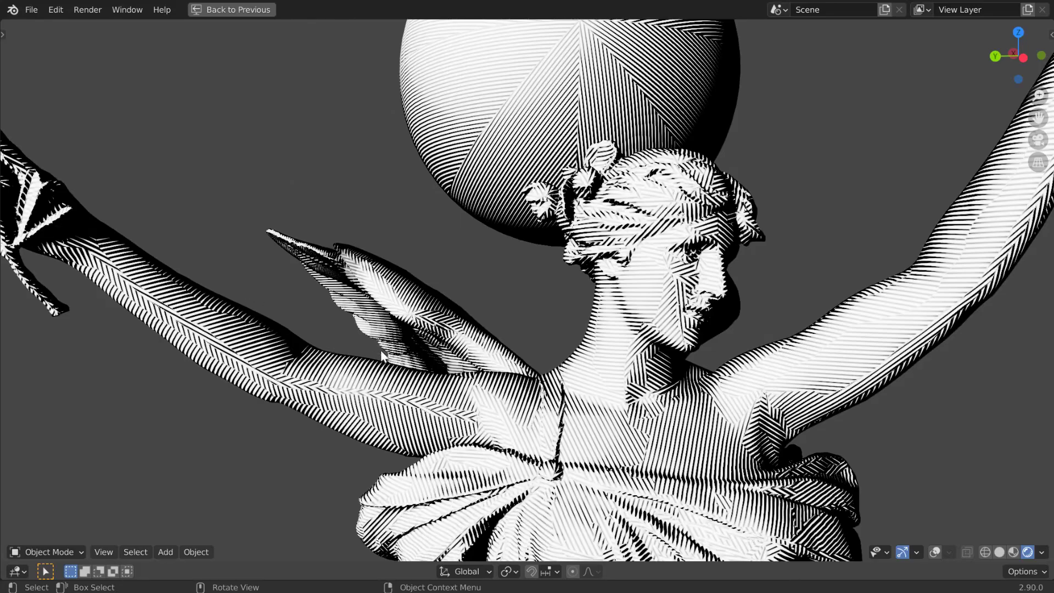
middle_click_drag(436, 416, 440, 384)
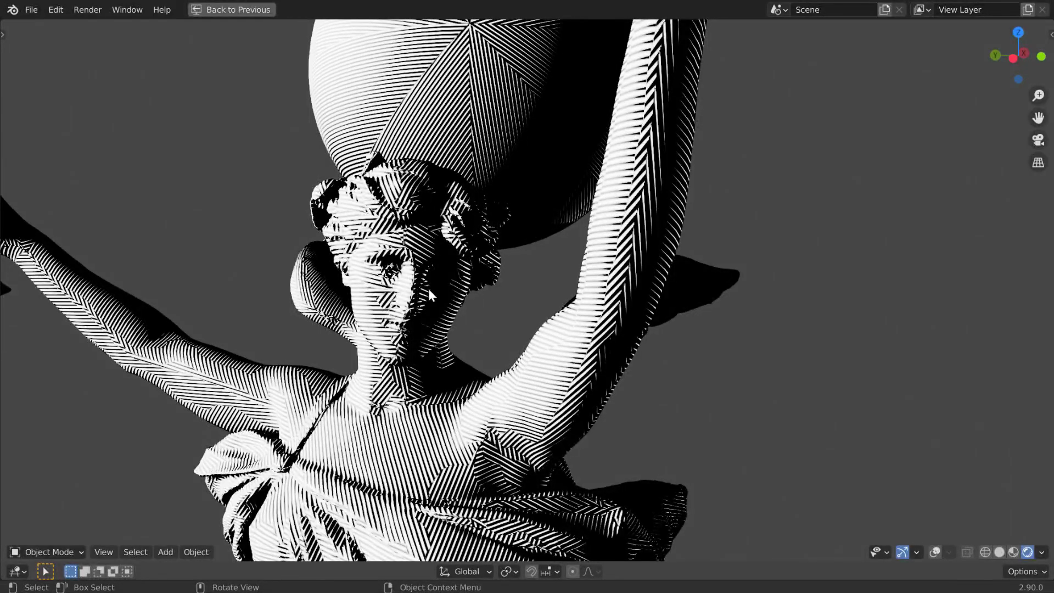
middle_click_drag(484, 346, 512, 339)
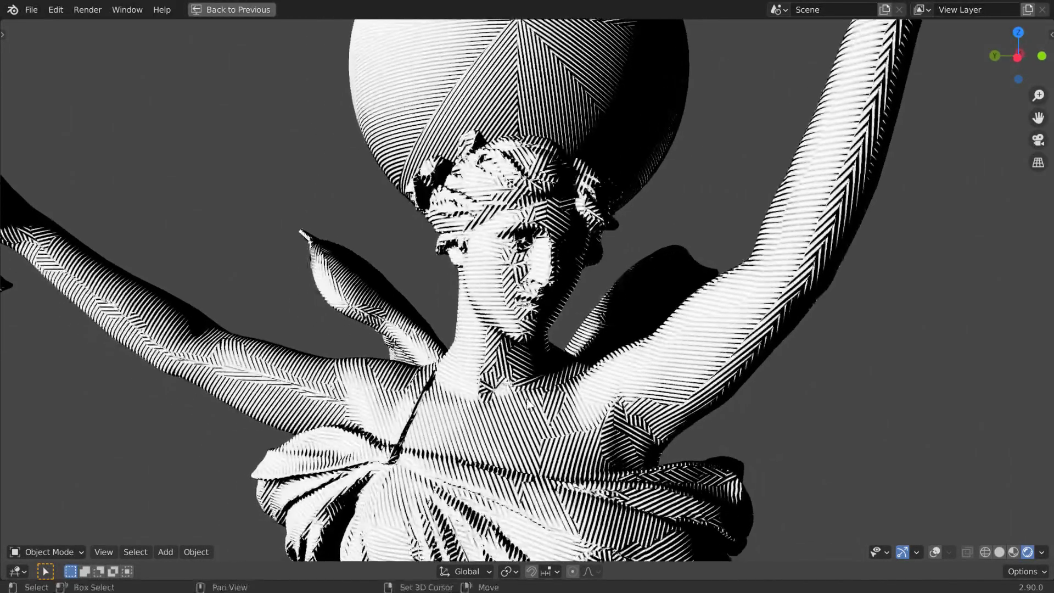
middle_click_drag(524, 442, 531, 361, "shift")
key("ctrl+space")
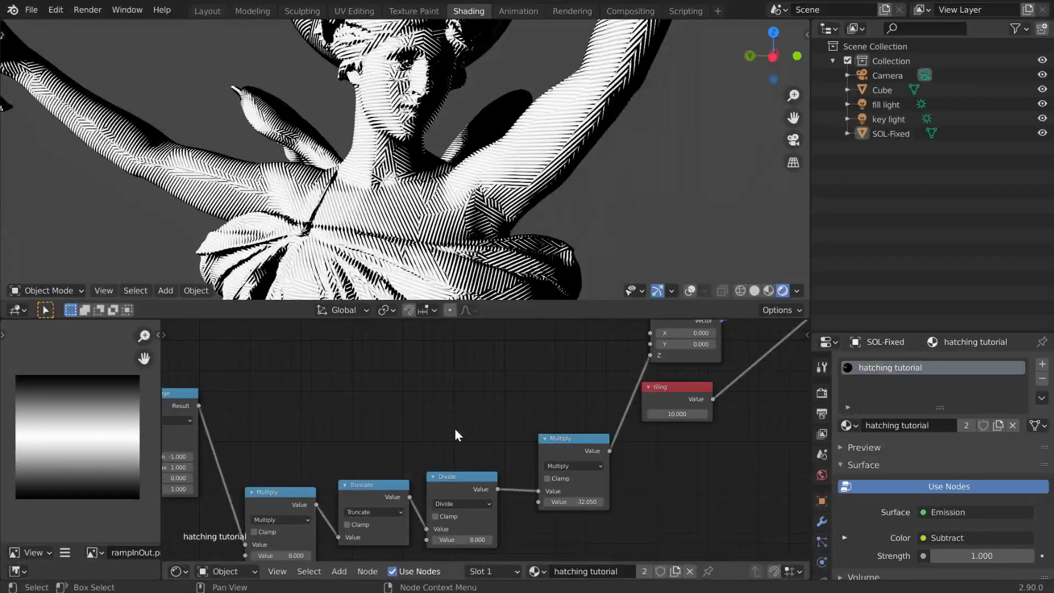
mouse_move(455, 428)
middle_mouse_down()
mouse_move(635, 349)
mouse_move(607, 419)
mouse_move(536, 532)
mouse_move(384, 331)
middle_mouse_up()
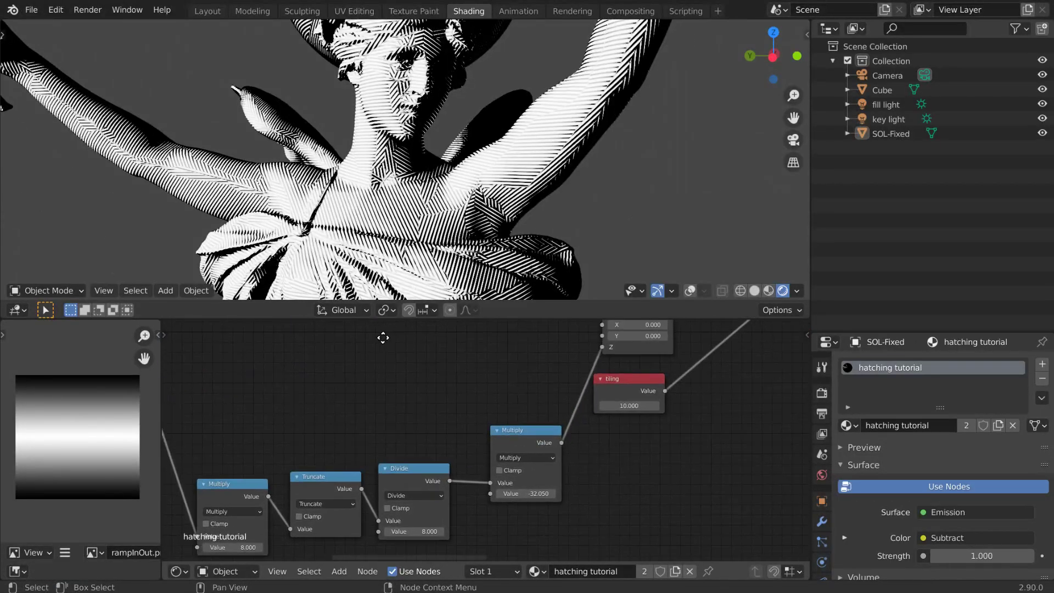
left_click(626, 405)
double_click(630, 406)
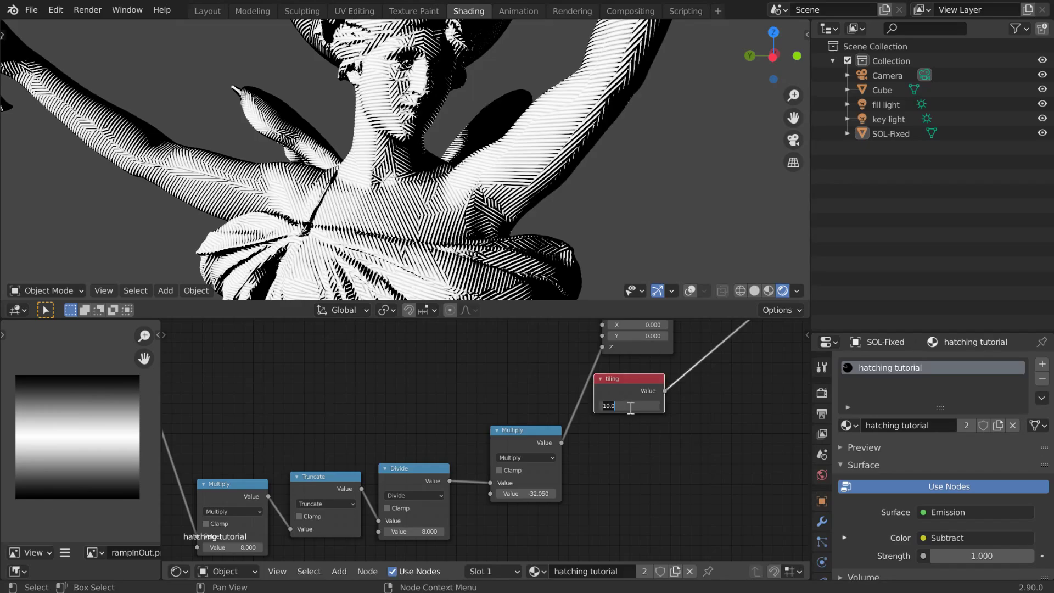
type("11")
key("Return")
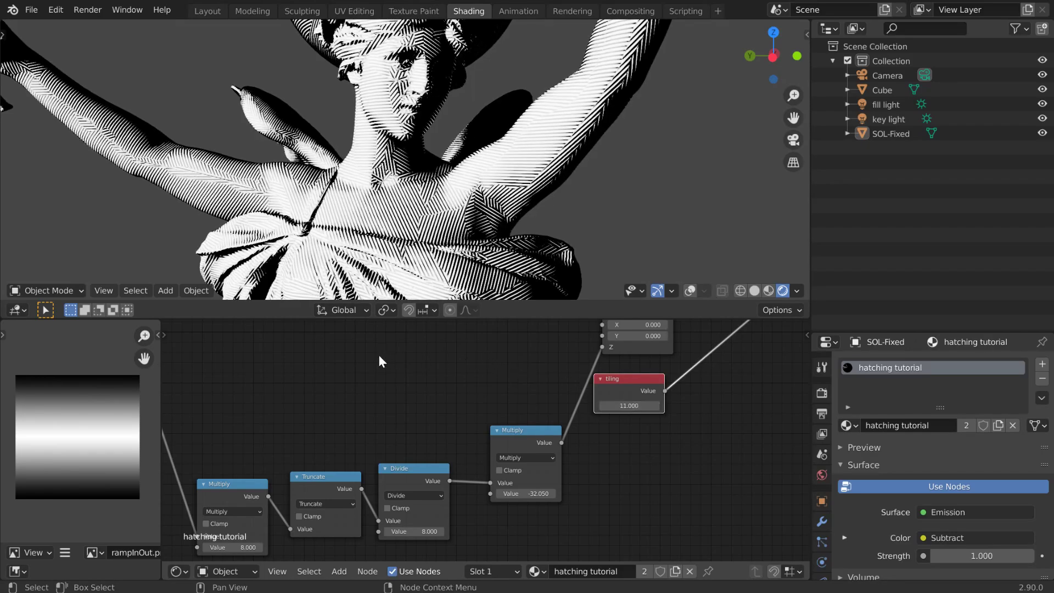
Step: Move the tiling node and the -32.050 Multiply node to open up space after the last Divide node
middle_click_drag(298, 390, 459, 410)
middle_click_drag(430, 145, 431, 117)
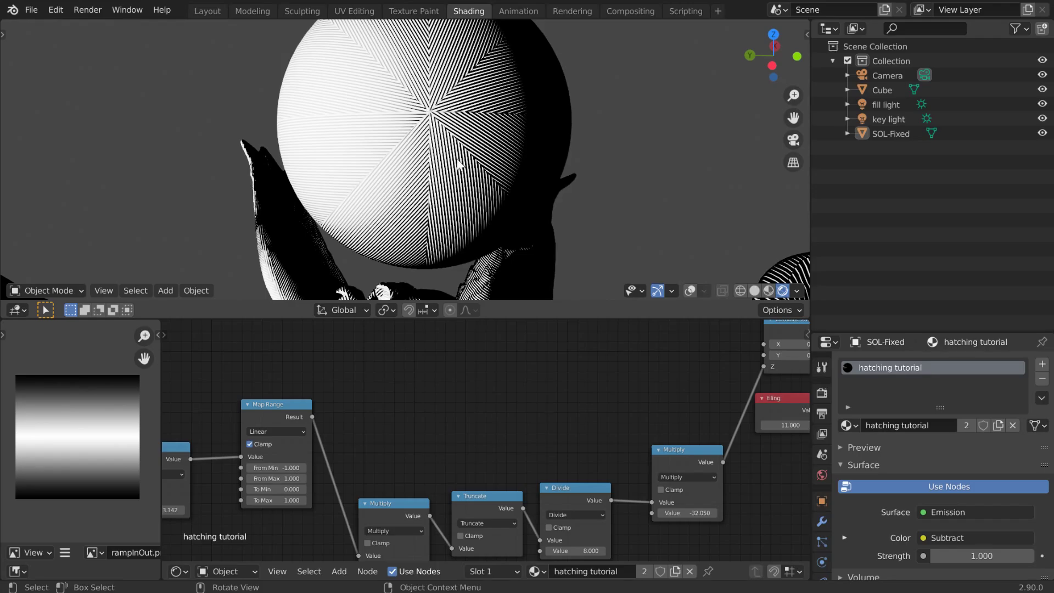
middle_click_drag(424, 407, 576, 349)
middle_click_drag(392, 483, 489, 455)
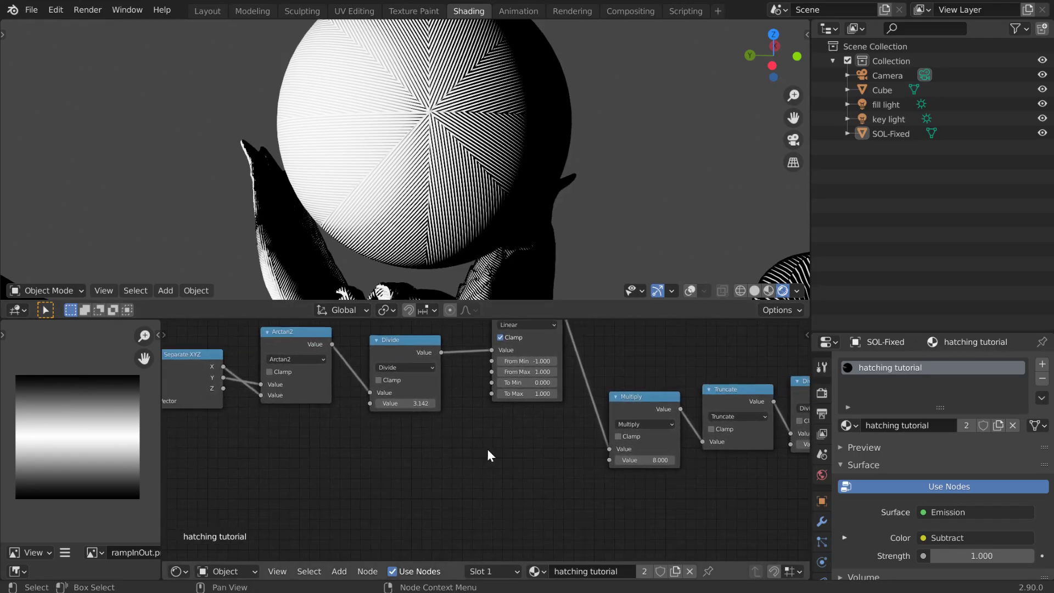
key("ctrl+space")
middle_click_drag(384, 424, 300, 469)
scroll(530, 434, "down", 2)
left_click_drag(758, 198, 891, 221)
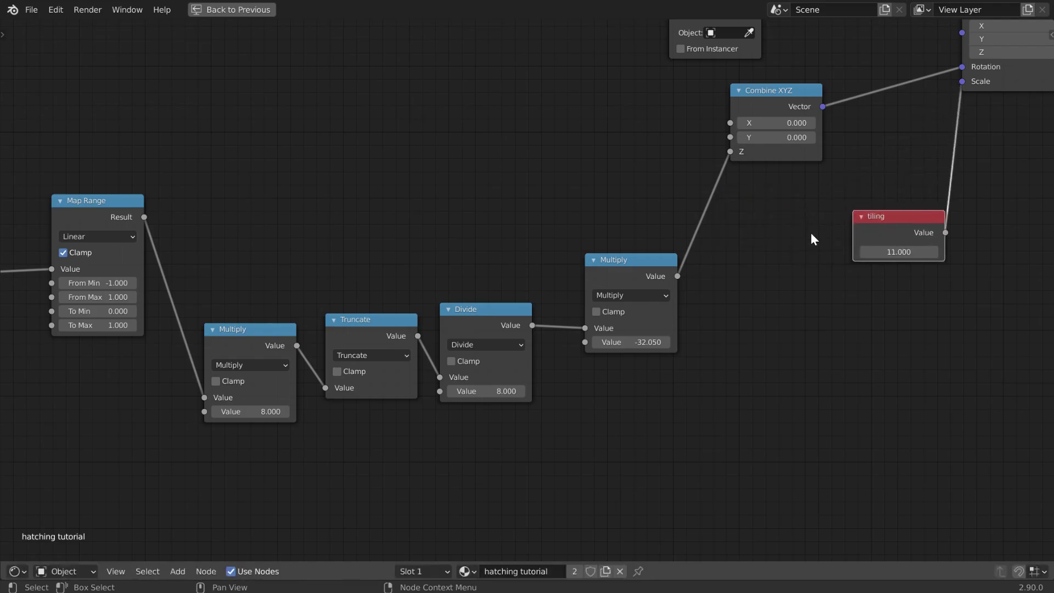
left_click_drag(634, 256, 616, 287)
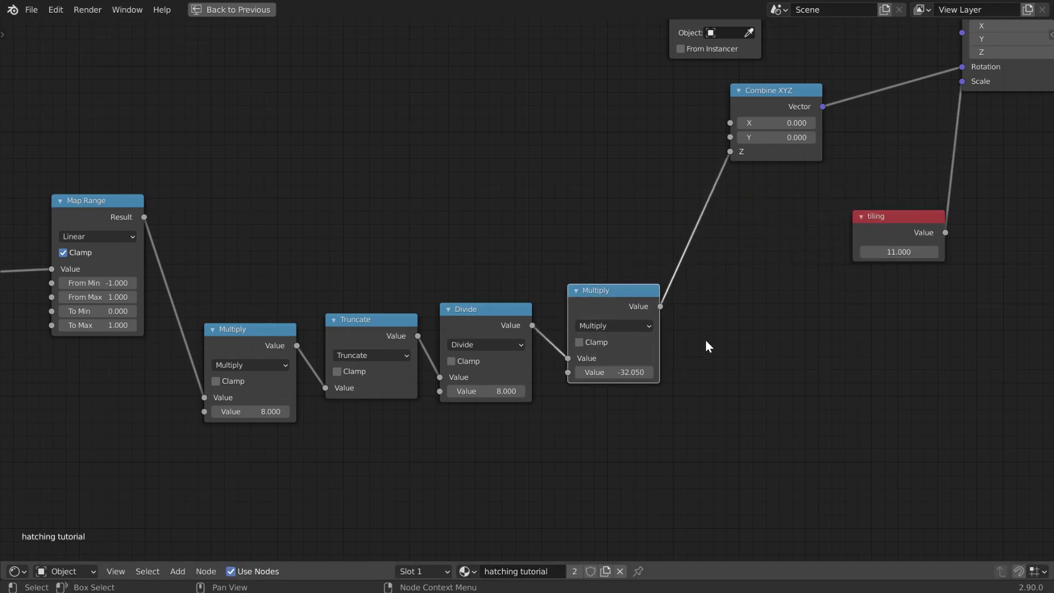
middle_click_drag(706, 344, 608, 345)
left_click_drag(523, 287, 652, 246)
middle_click_drag(526, 390, 531, 388)
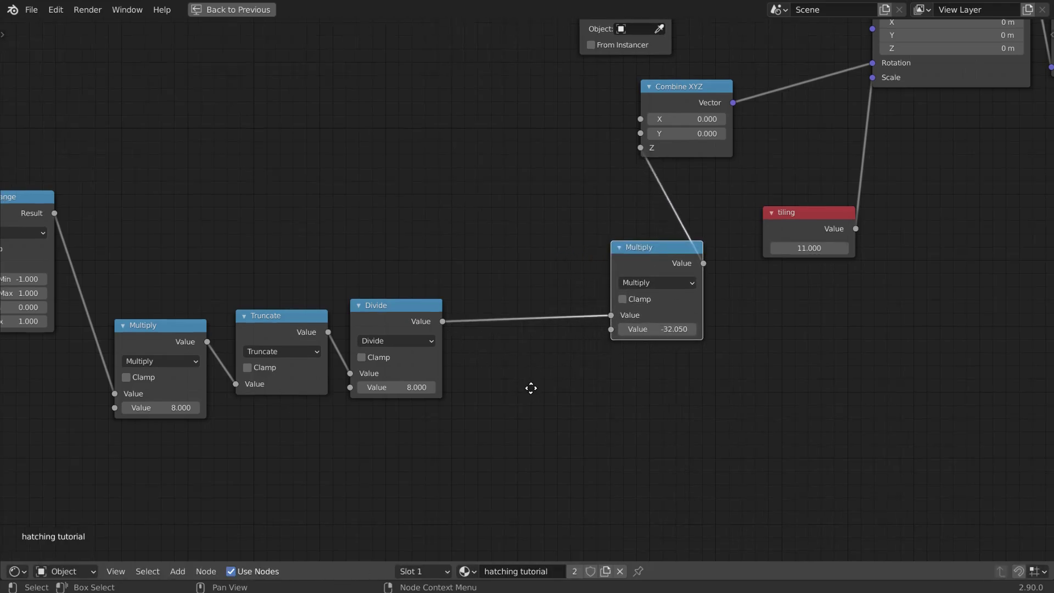
Step: Add a Layer Weight node and place it below the last Divide node
key("shift+a")
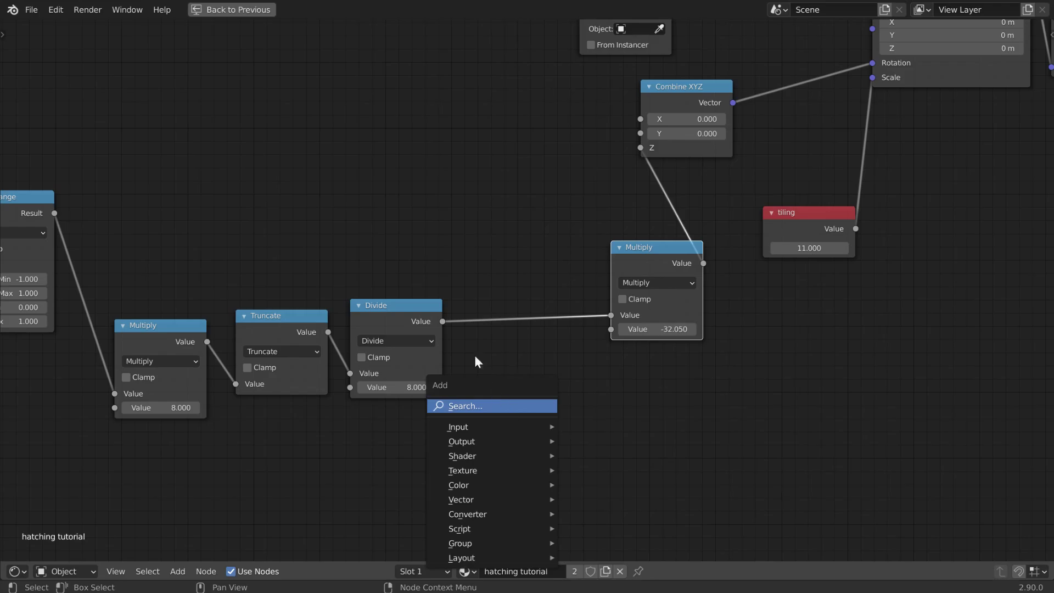
key("shift+a")
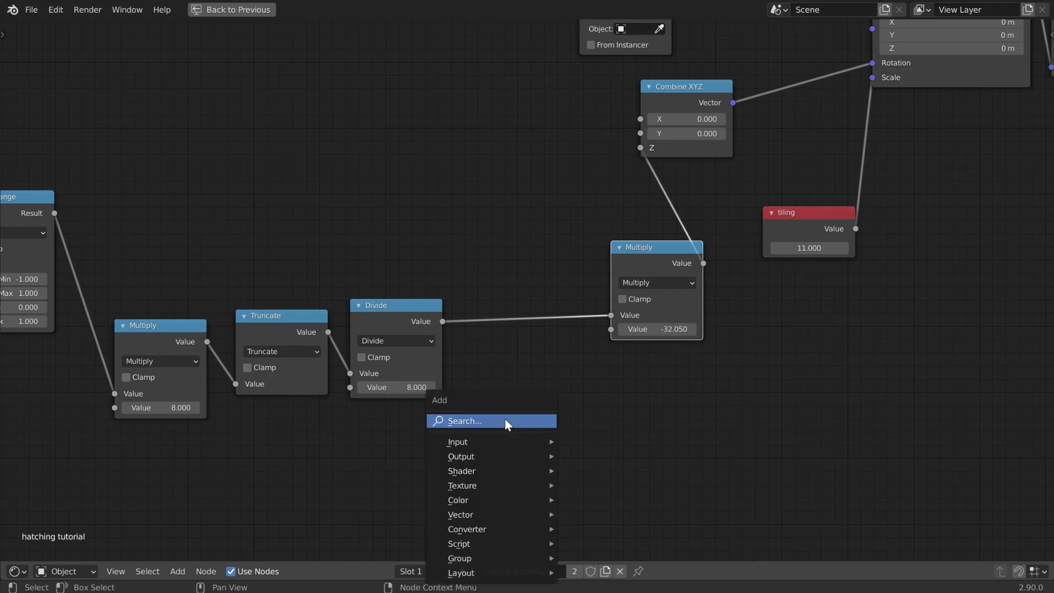
mouse_move(492, 441)
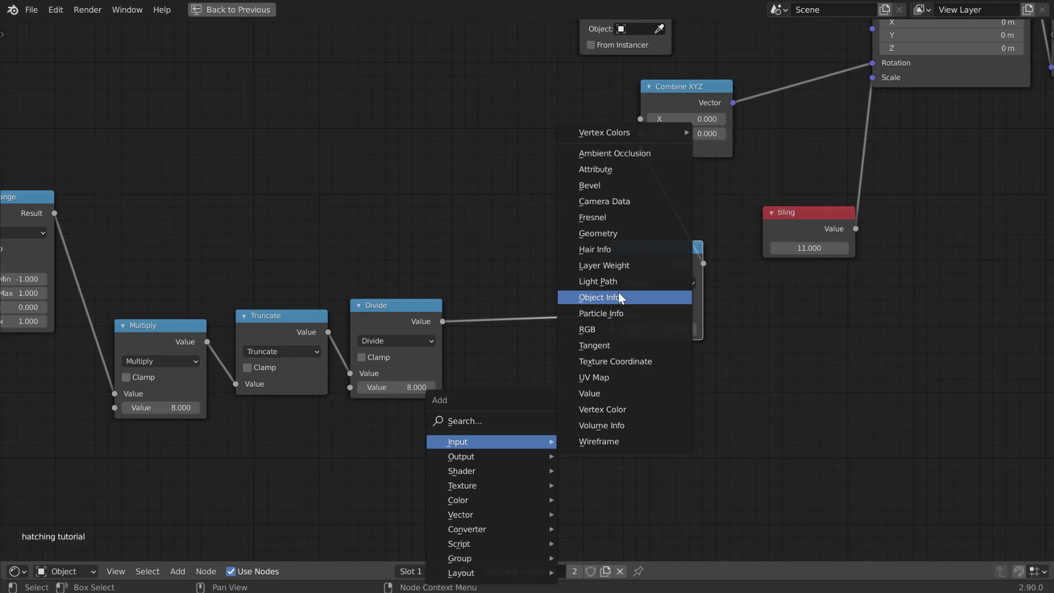
left_click(604, 266)
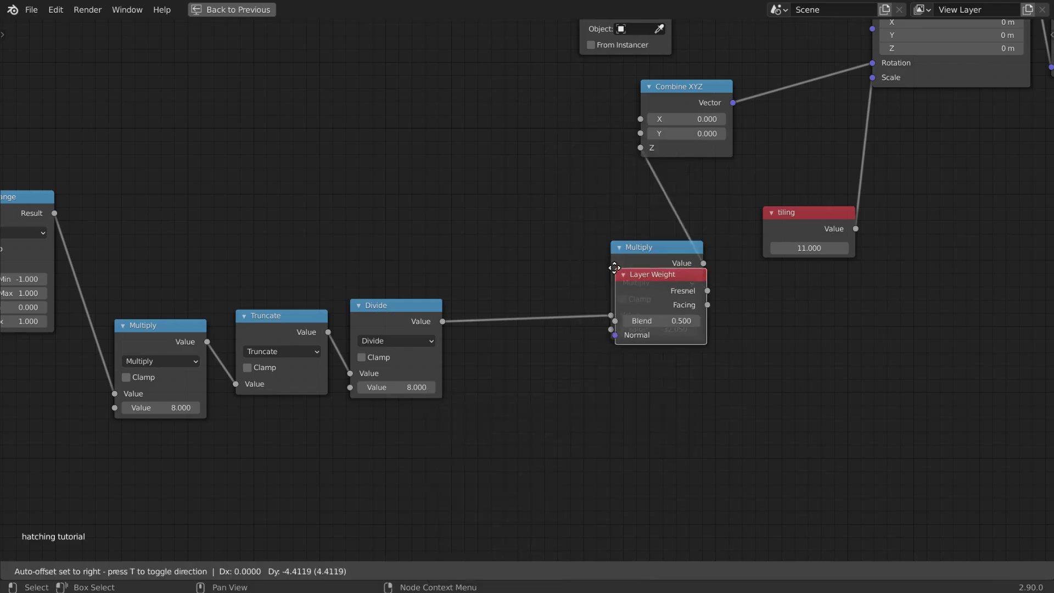
left_click(432, 464)
scroll(555, 428, "down", 3)
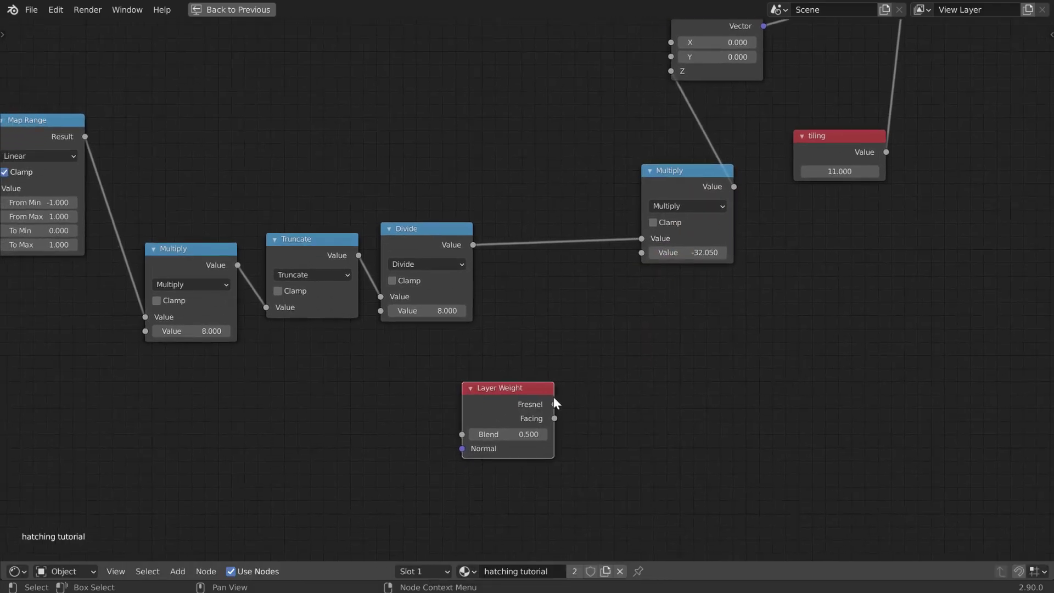
left_click_drag(532, 390, 466, 409)
Step: Insert a Math node on the link between the last Divide node and the -32.050 Multiply node
key("shift+a")
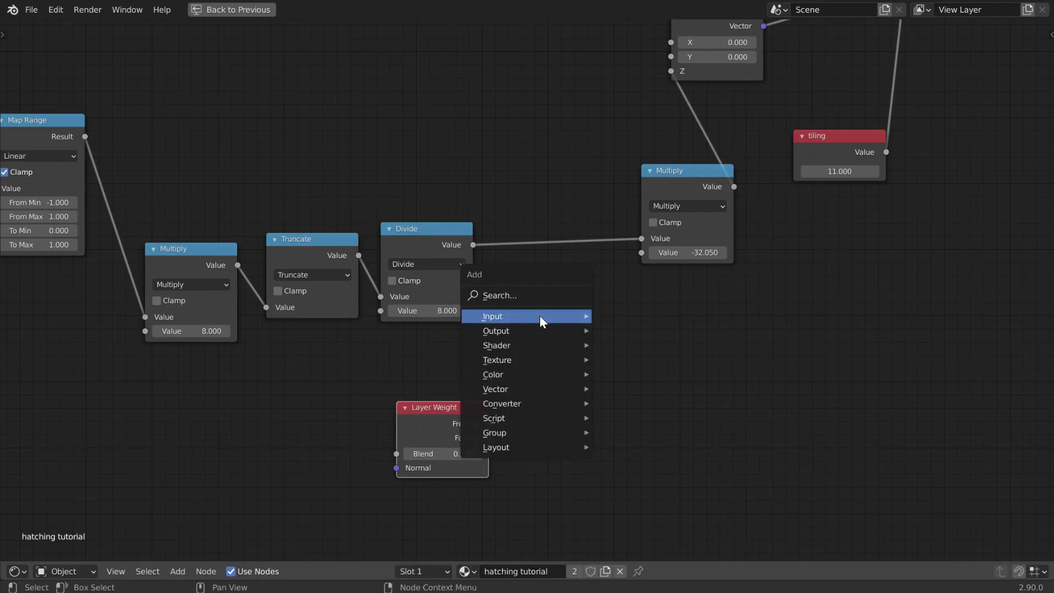
left_click(536, 301)
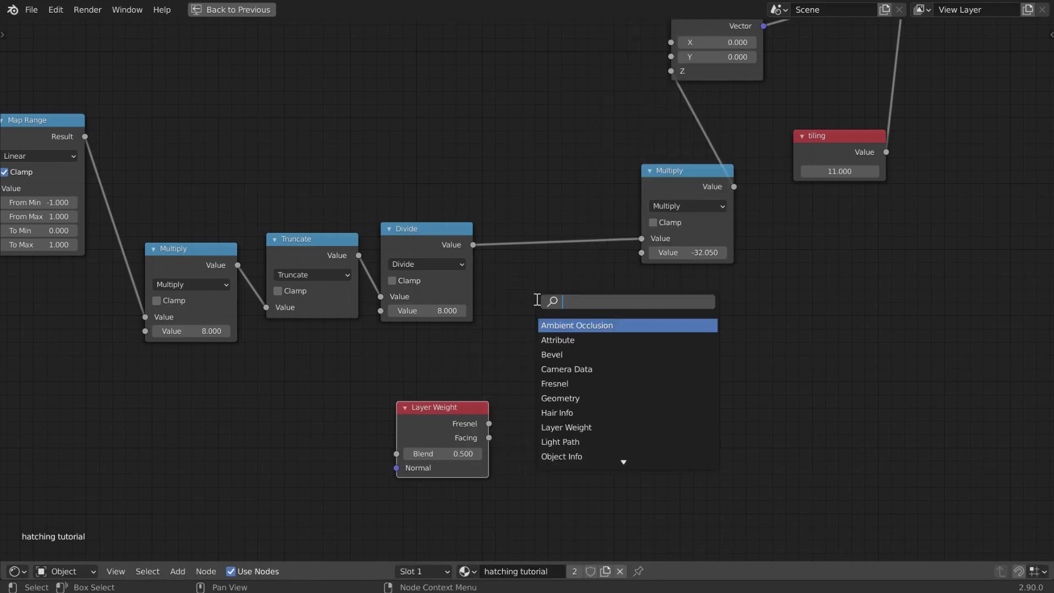
type("math")
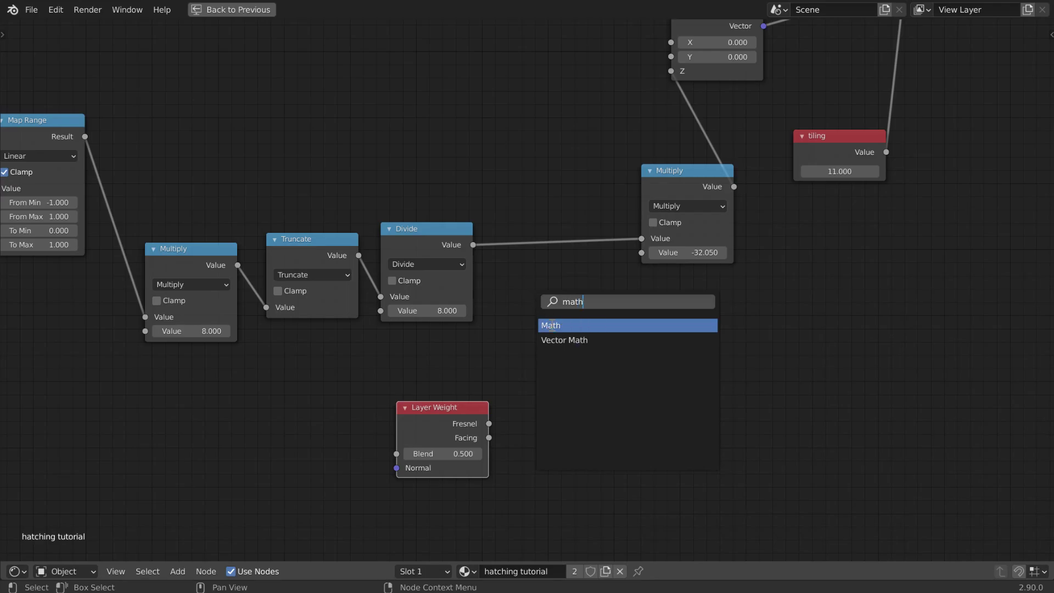
left_click(551, 325)
left_click(529, 256)
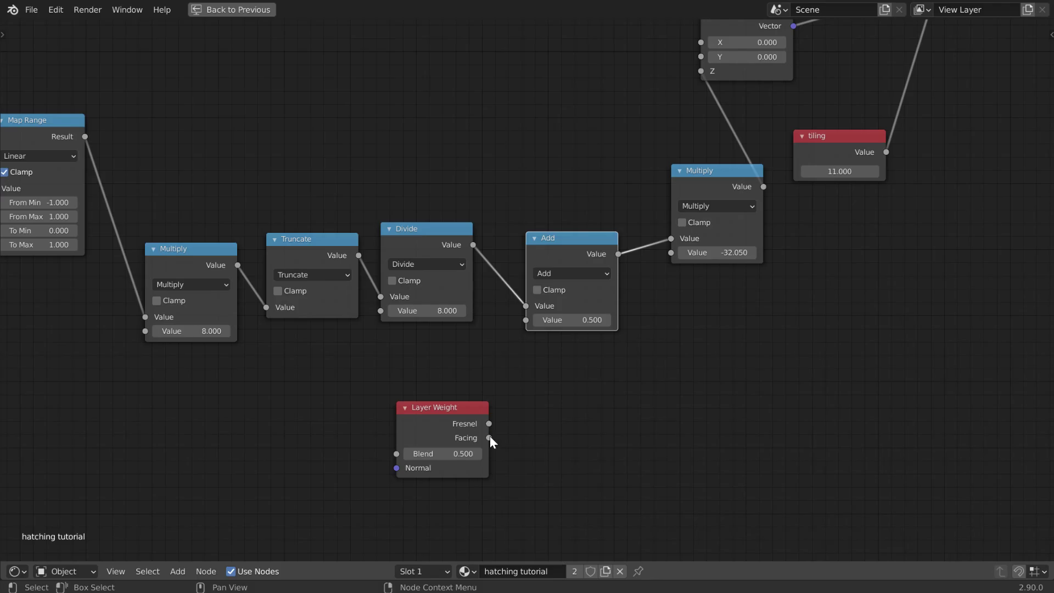
Step: Link Layer Weight's Facing output to the new Math node's second Value and set its operation to Multiply
left_click_drag(489, 437, 529, 324)
left_click(562, 274)
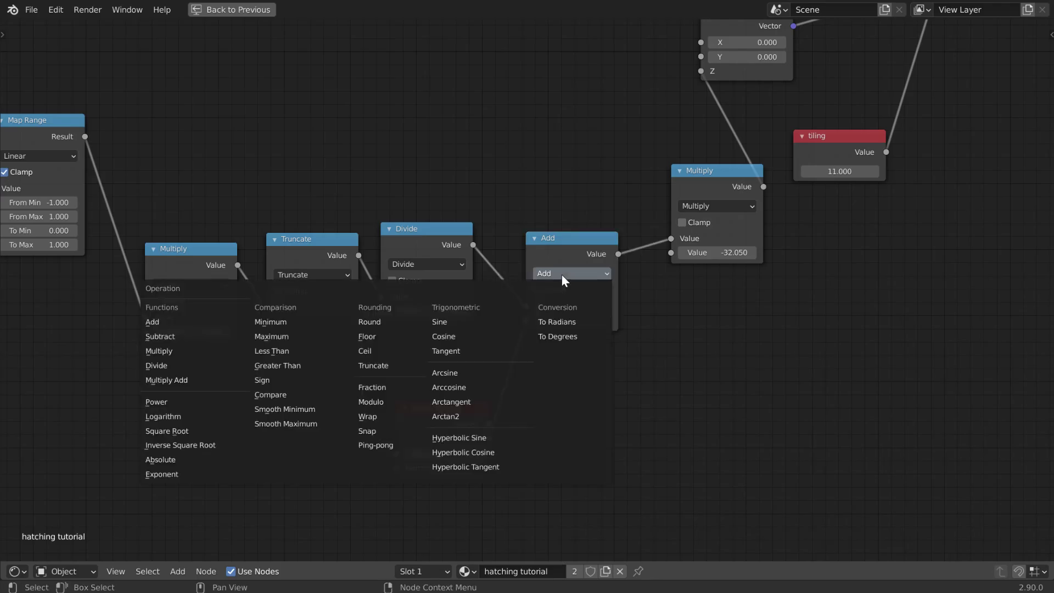
left_click(219, 351)
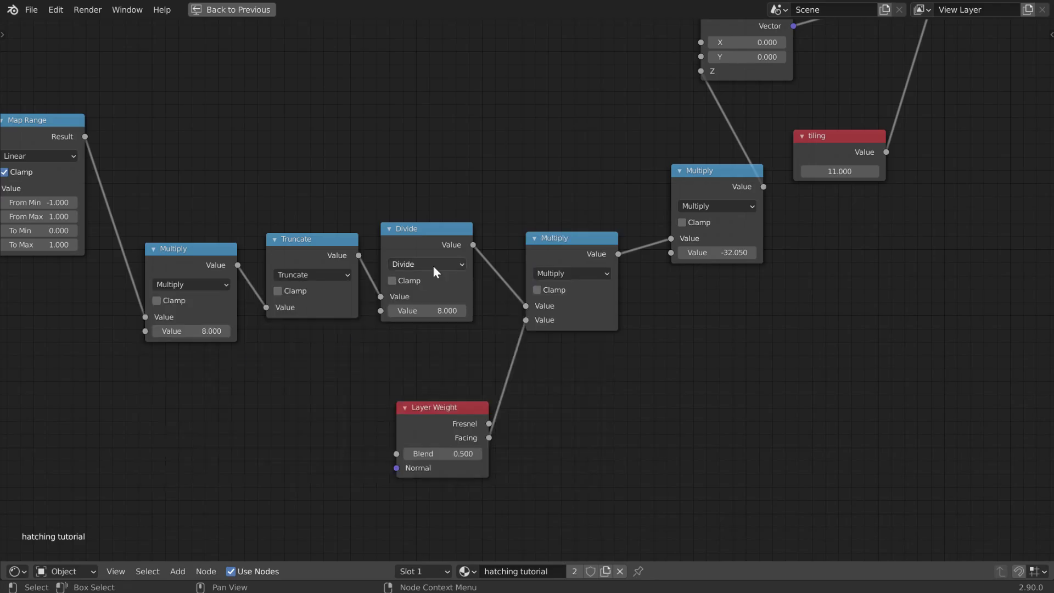
Step: Preview the new Multiply node's output on the sphere in the 3D viewport
left_click(560, 238, "ctrl+shift")
key("ctrl+space")
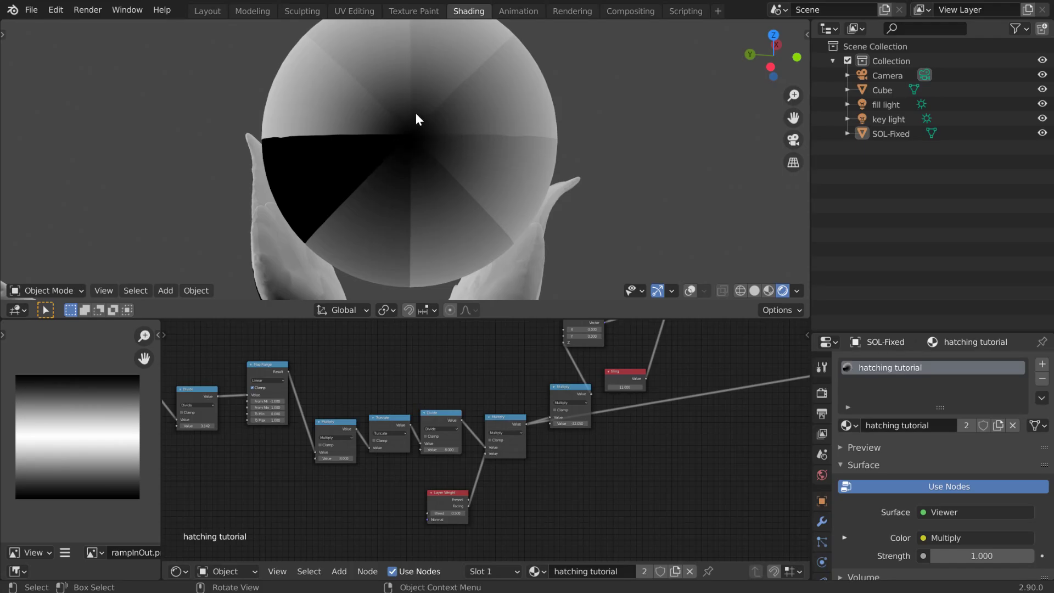
scroll(492, 499, "up", 2)
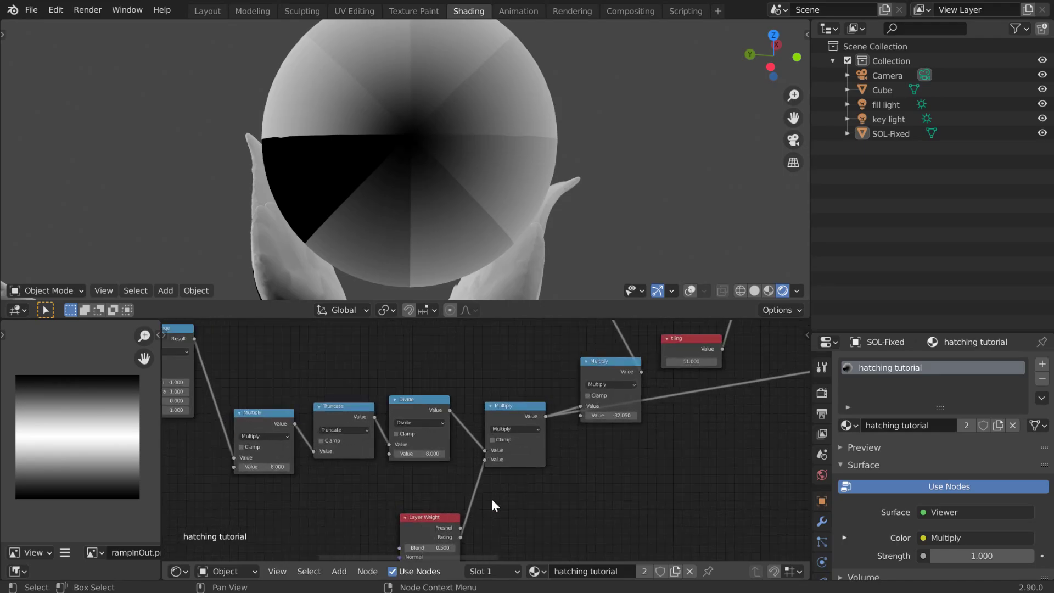
Step: Move the Layer Weight node aside and insert a ColorRamp between its Facing output and the new Multiply node
middle_click_drag(492, 498, 532, 416)
left_click_drag(476, 432, 455, 434)
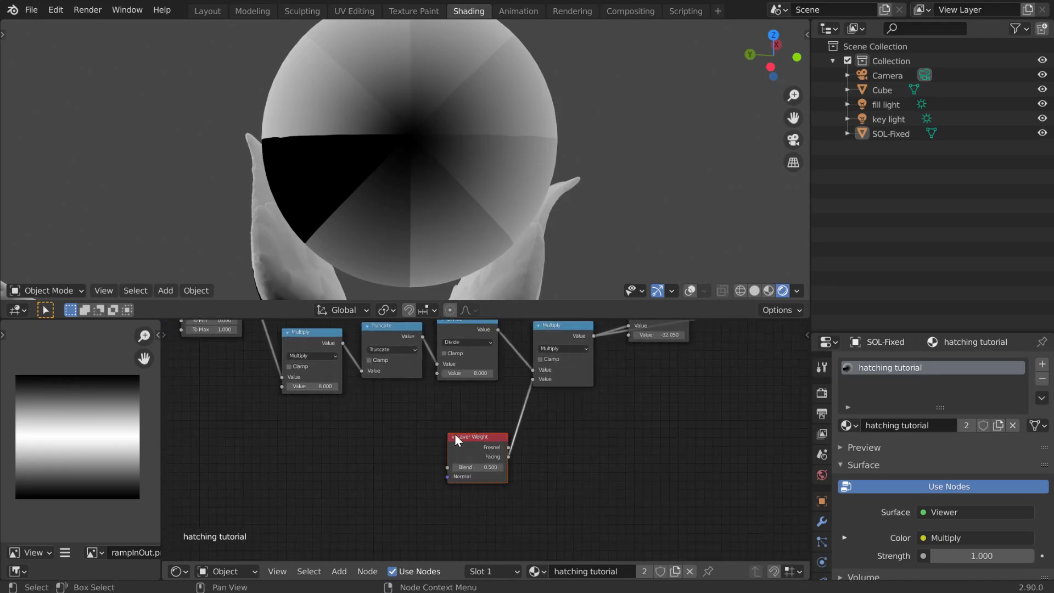
key("ctrl+z")
key("shift+a")
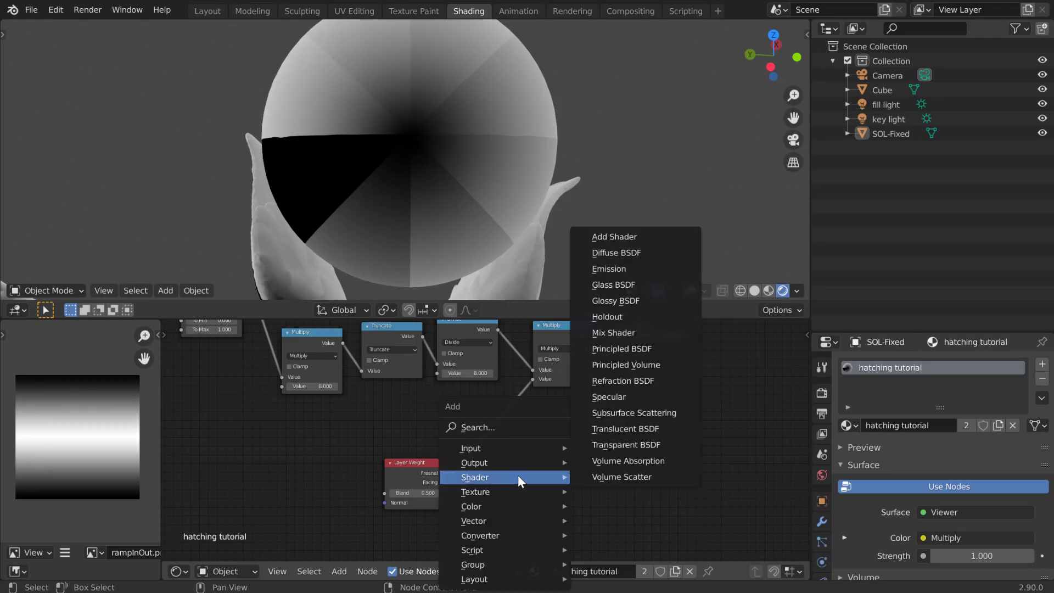
left_click(511, 427)
type("colo")
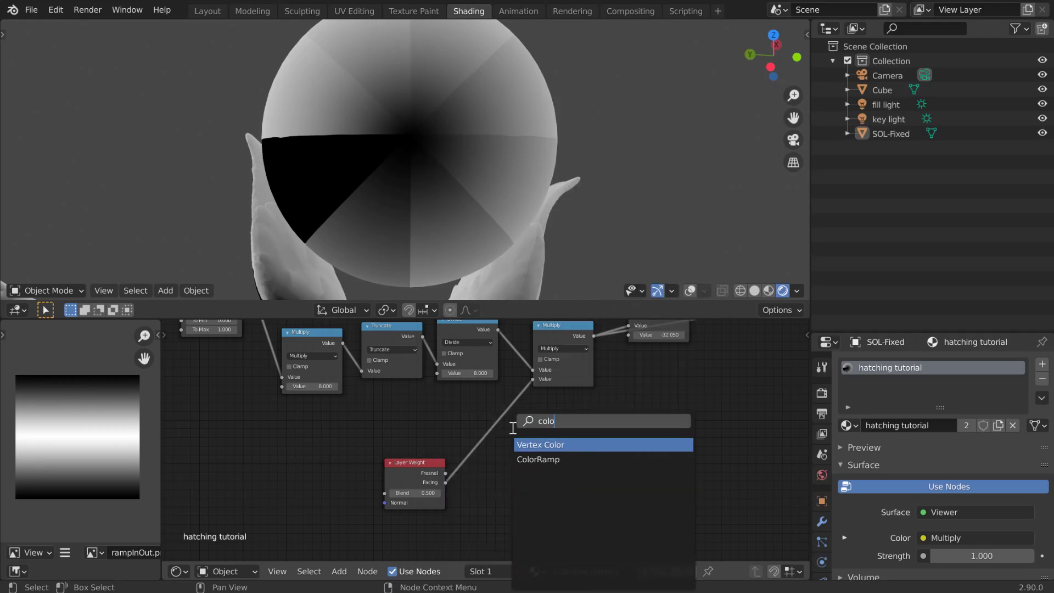
left_click(546, 459)
left_click(562, 449)
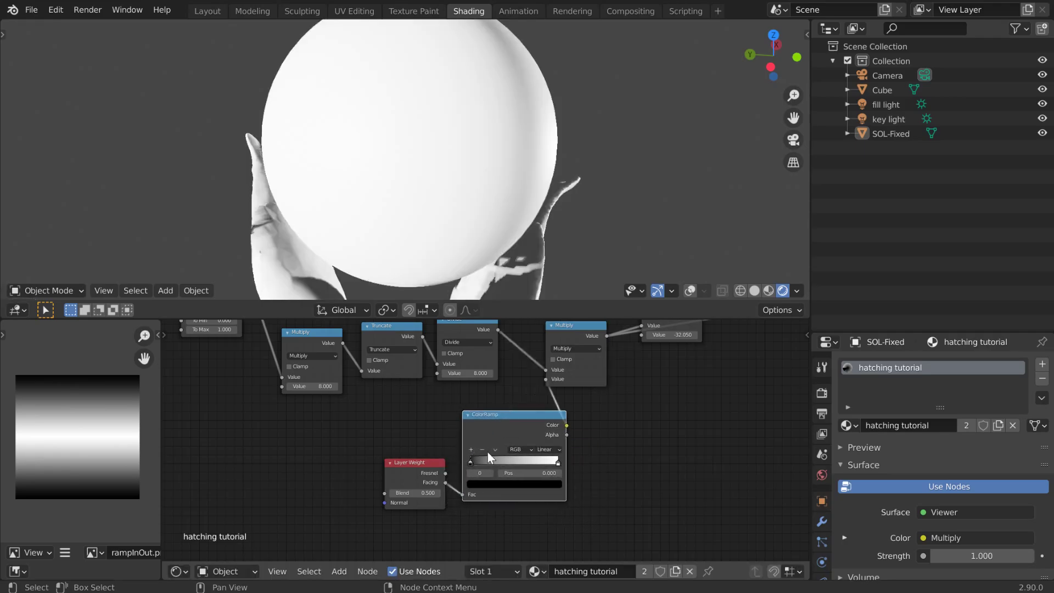
Step: Set the ColorRamp interpolation to Constant and move its white stop to position 0.045
scroll(562, 440, "up", 3)
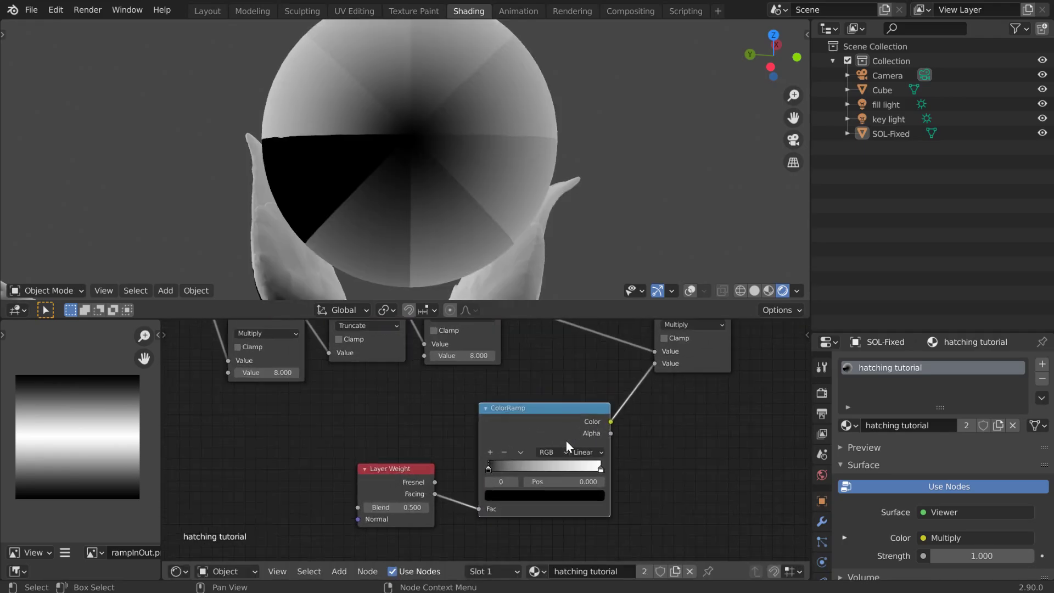
left_click(587, 453)
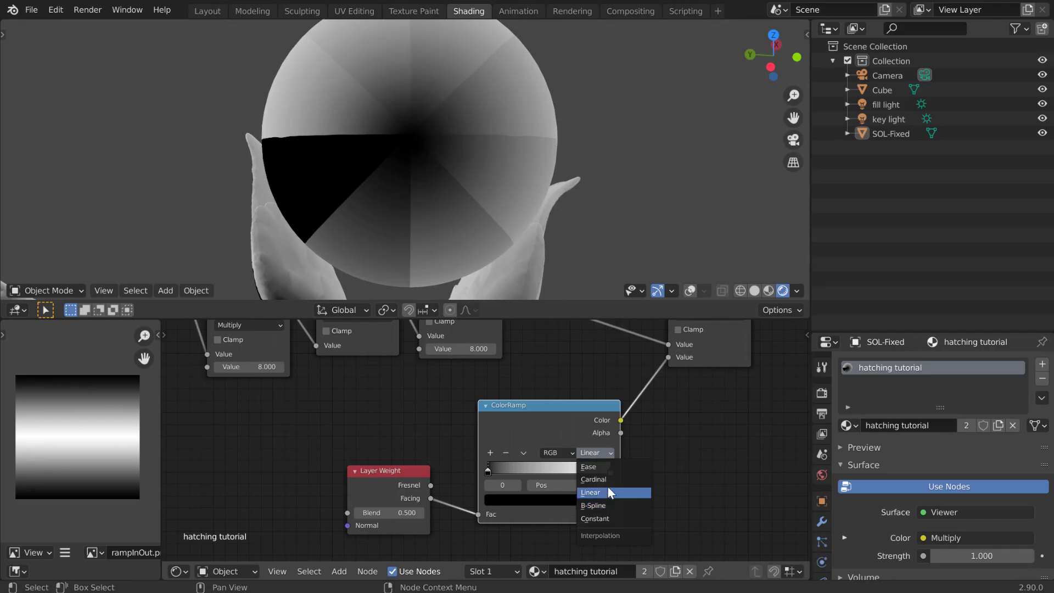
left_click(601, 519)
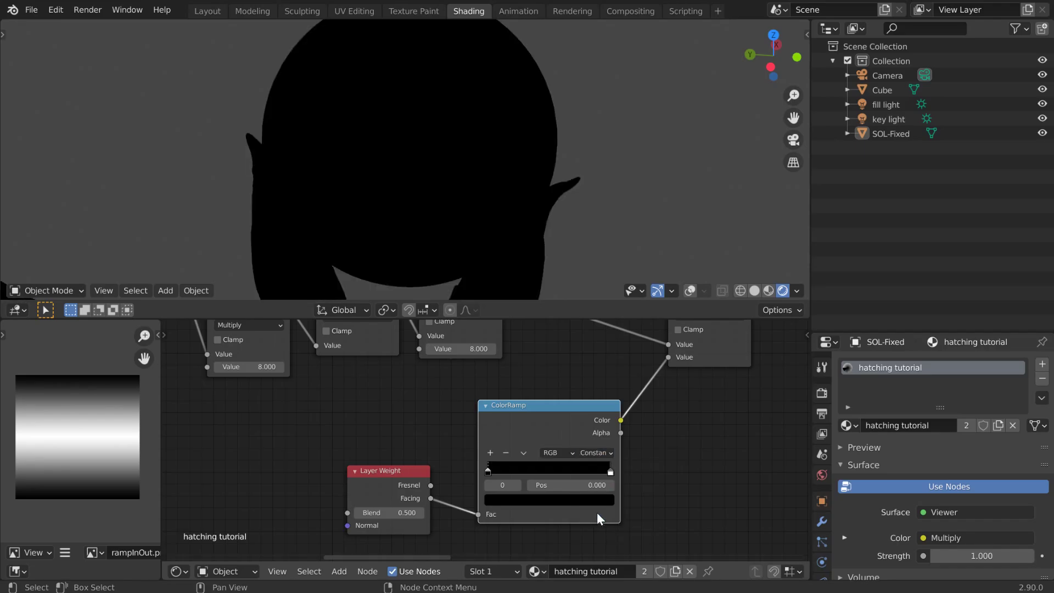
left_click_drag(611, 471, 488, 499)
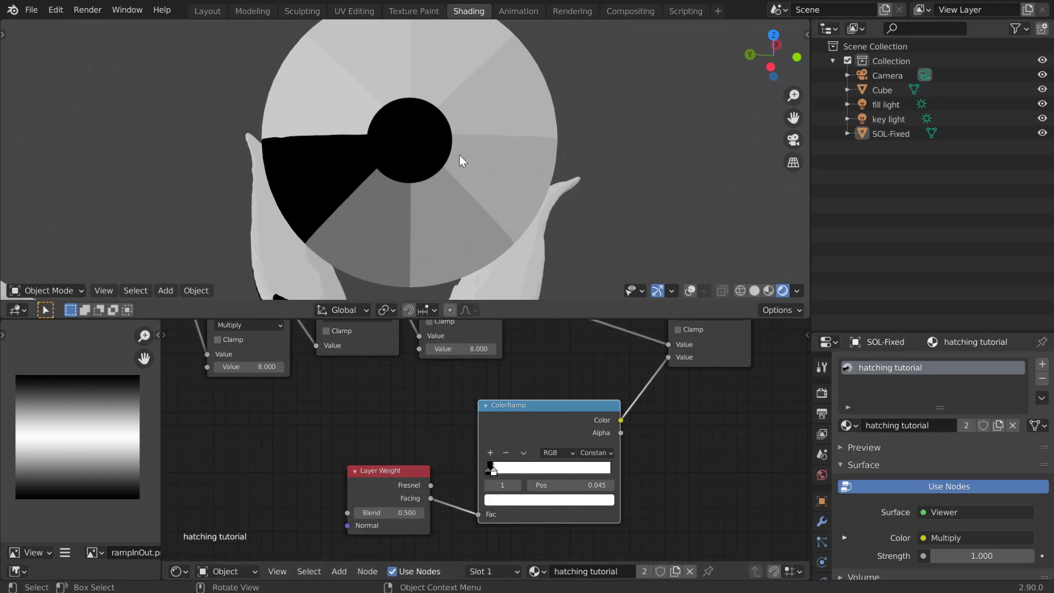
mouse_move(459, 155)
middle_mouse_down()
mouse_move(430, 172)
mouse_move(467, 175)
mouse_move(458, 173)
middle_mouse_up()
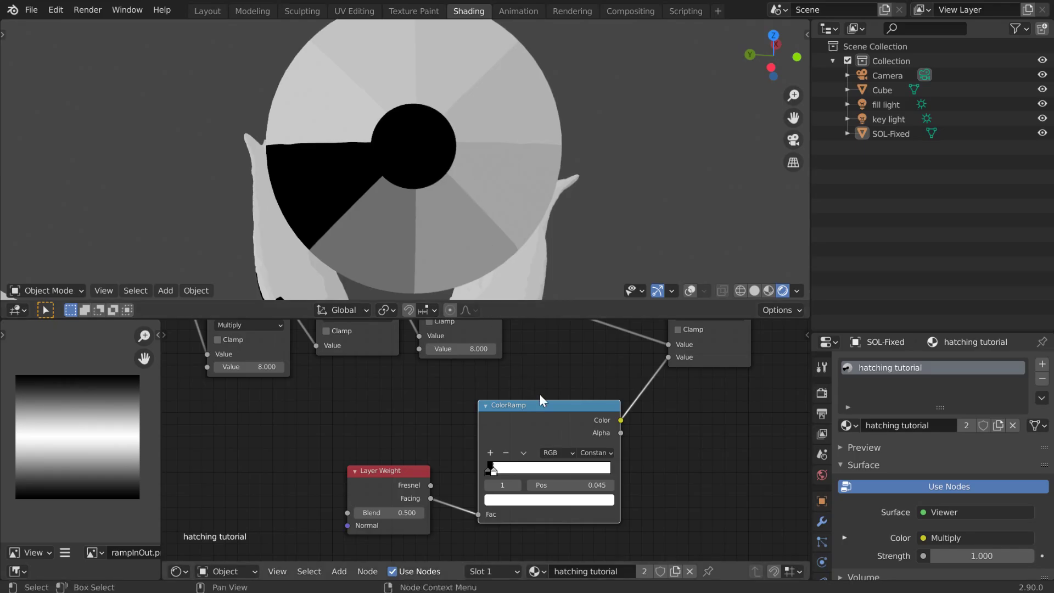
middle_click_drag(704, 456, 580, 522)
key("ctrl+space")
scroll(696, 443, "down", 1)
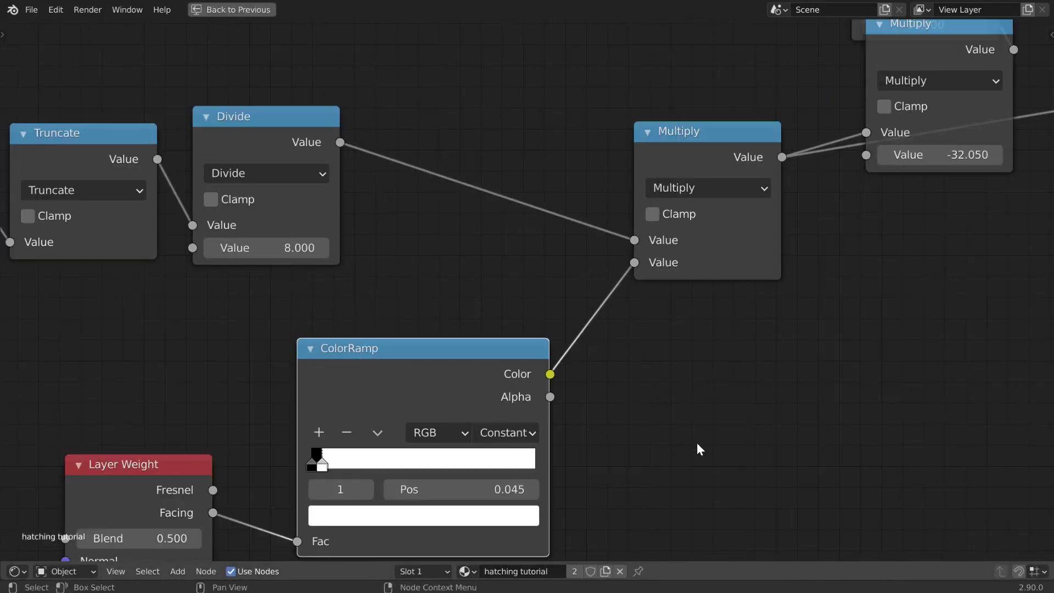
Step: Spread out the overlapping tiling node, the rotation Multiply node and the mask Multiply node so they sit clear of each other
scroll(752, 390, "down", 1)
middle_click_drag(766, 383, 467, 480)
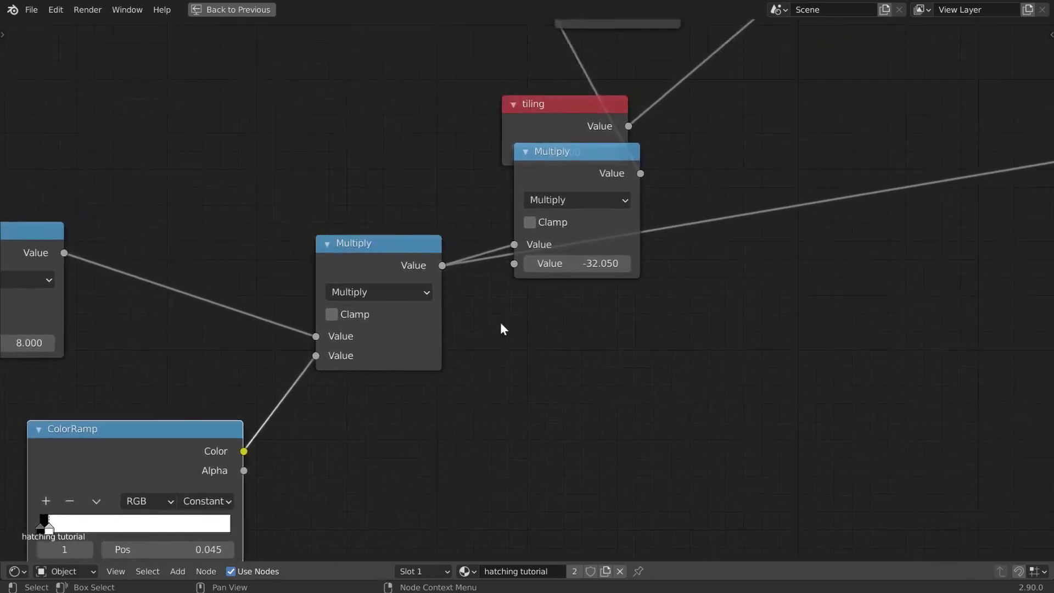
scroll(658, 306, "down", 2)
middle_click_drag(737, 315, 611, 369)
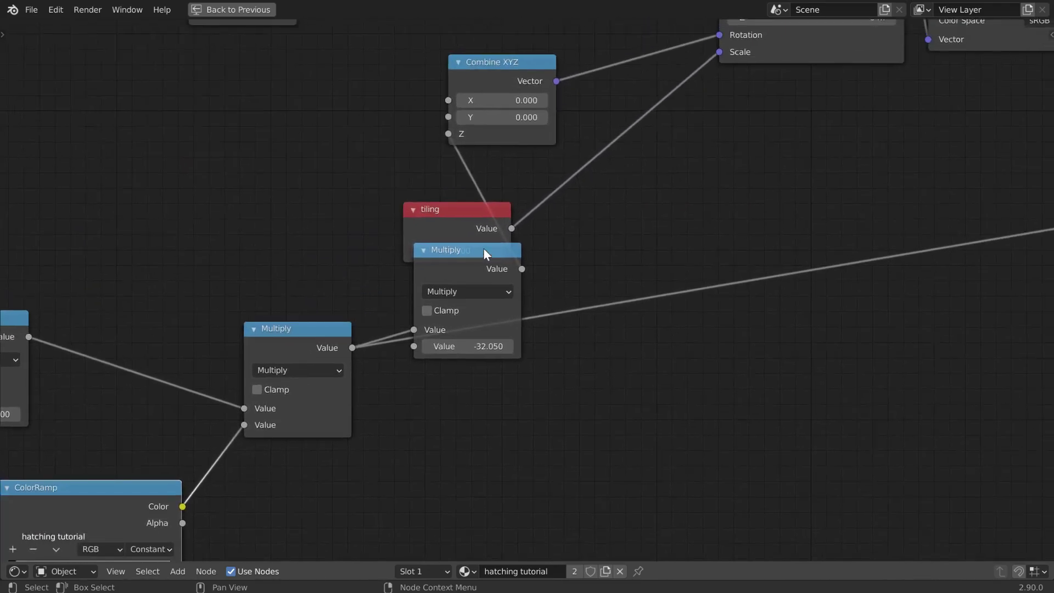
left_click_drag(470, 209, 674, 213)
left_click_drag(492, 256, 479, 228)
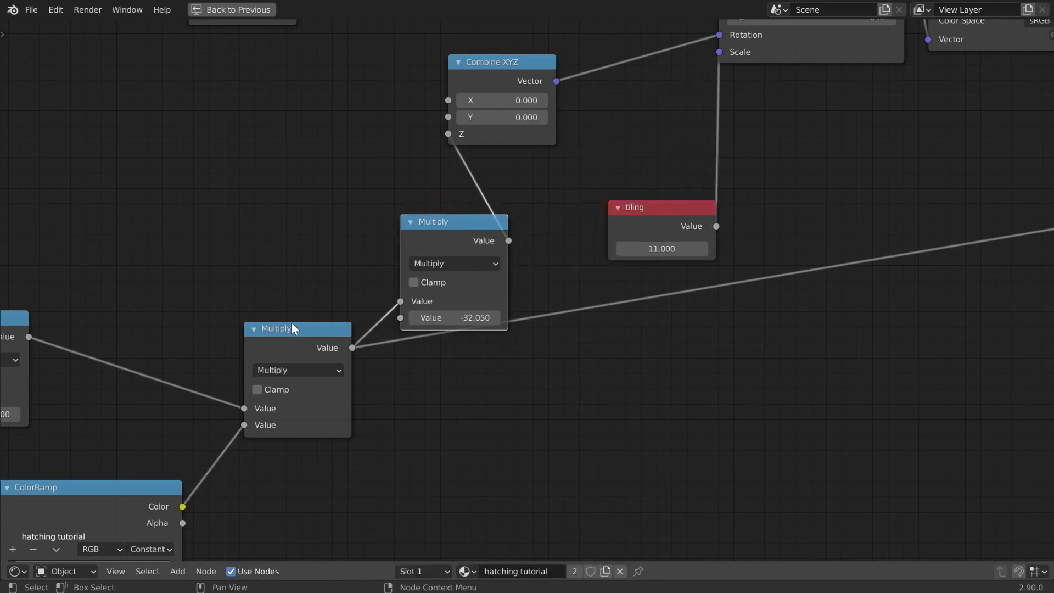
left_click_drag(292, 328, 226, 318)
middle_click_drag(631, 371, 538, 422)
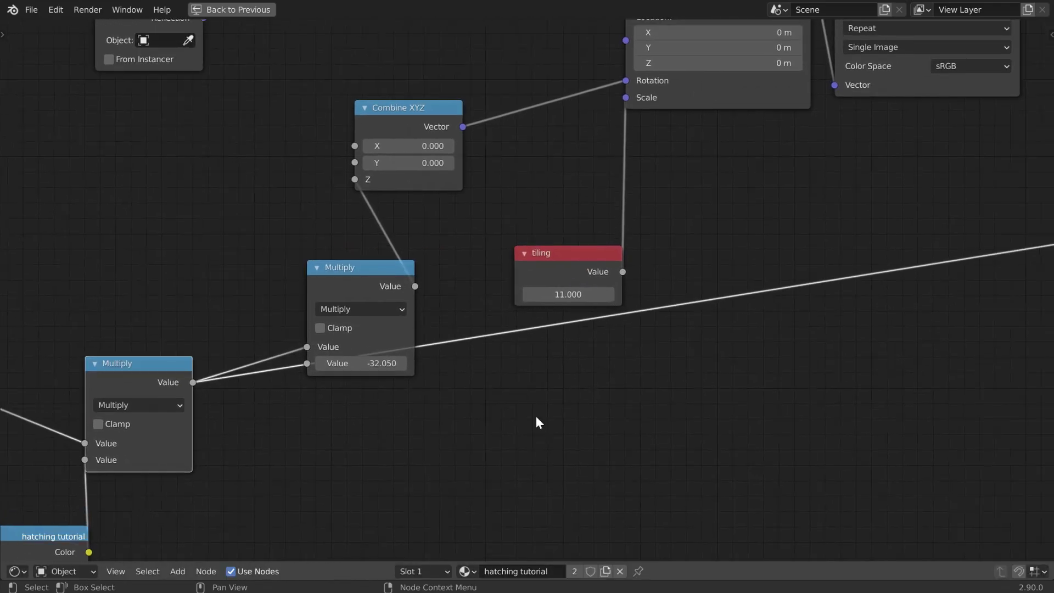
Step: Preview the Emission shader as the material output and view the hatching on the sphere
scroll(537, 416, "down", 10)
middle_click_drag(838, 334, 259, 426)
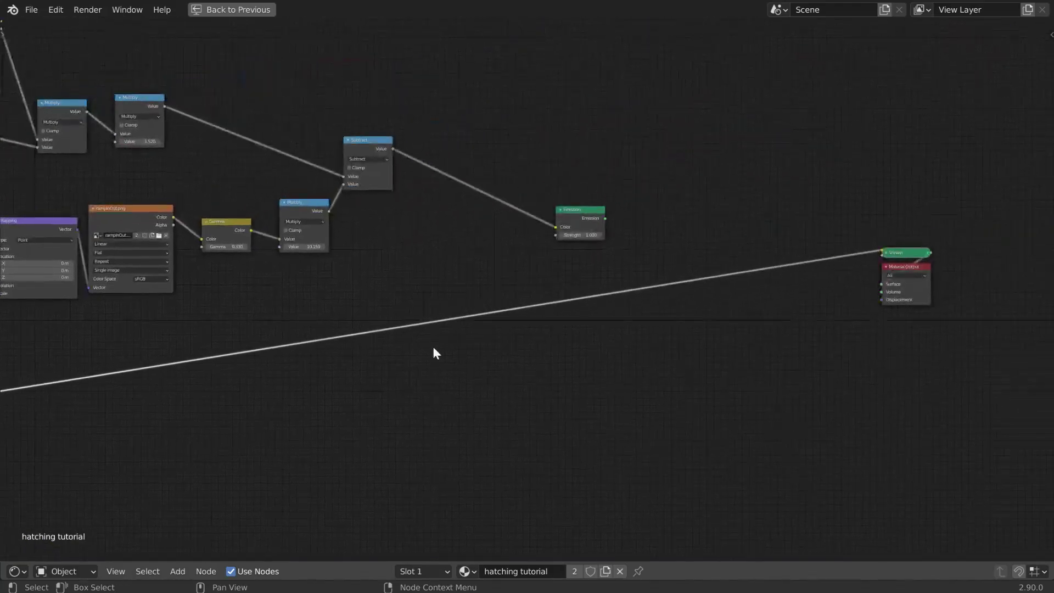
left_click(570, 214, "ctrl+shift")
key("ctrl+space")
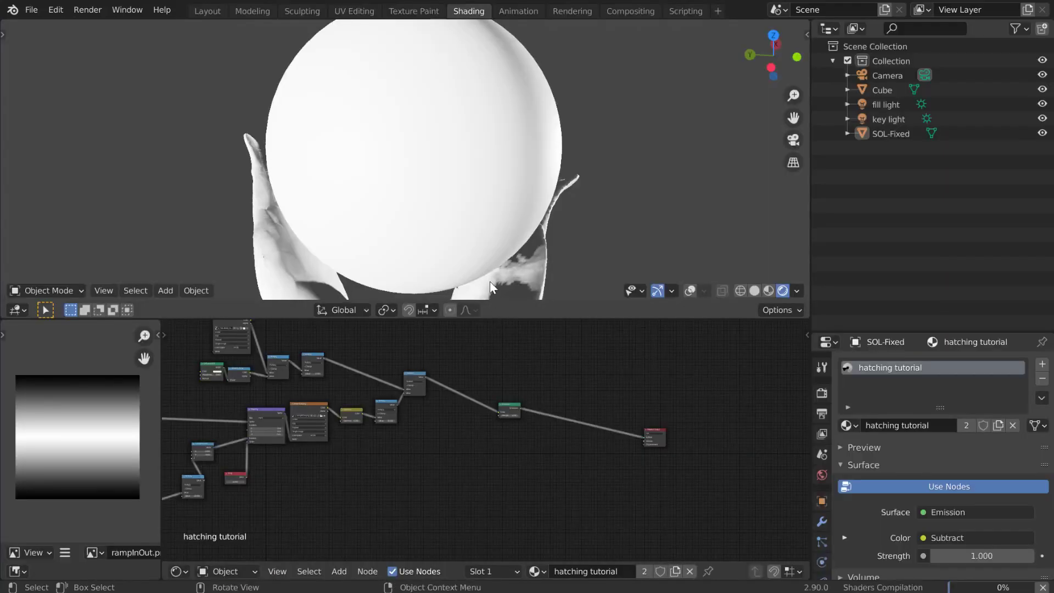
mouse_move(450, 218)
middle_mouse_down()
mouse_move(461, 221)
mouse_move(440, 251)
mouse_move(361, 258)
mouse_move(411, 257)
middle_mouse_up()
Step: Set the ColorRamp's white stop to position 0.033 and inspect the hatching on the sphere and statue in a maximized viewport
middle_click_drag(314, 507, 755, 408)
scroll(479, 473, "up", 10)
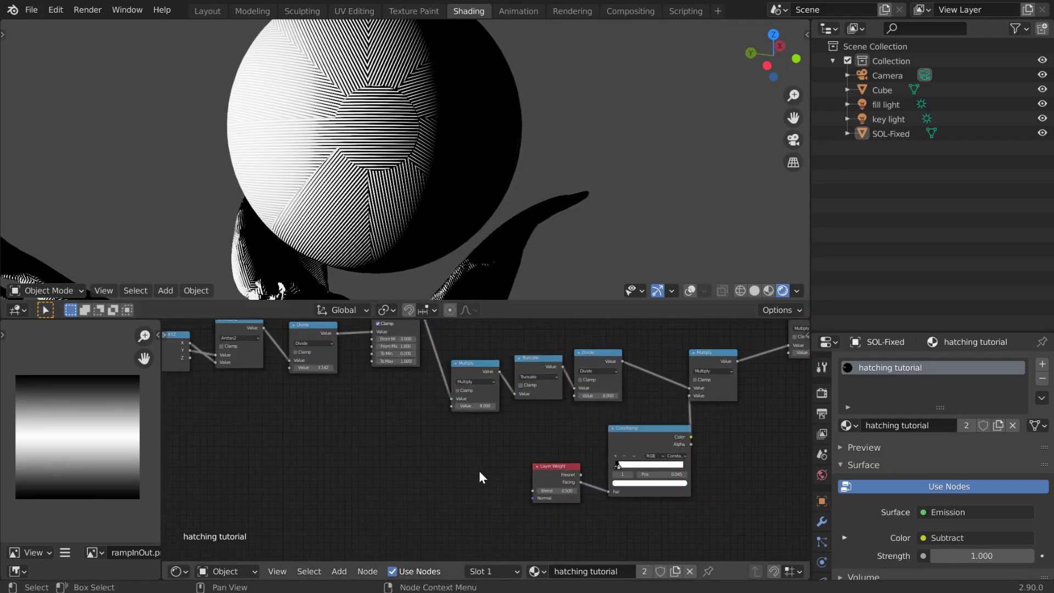
scroll(479, 473, "up", 9)
middle_click_drag(519, 431, 257, 418)
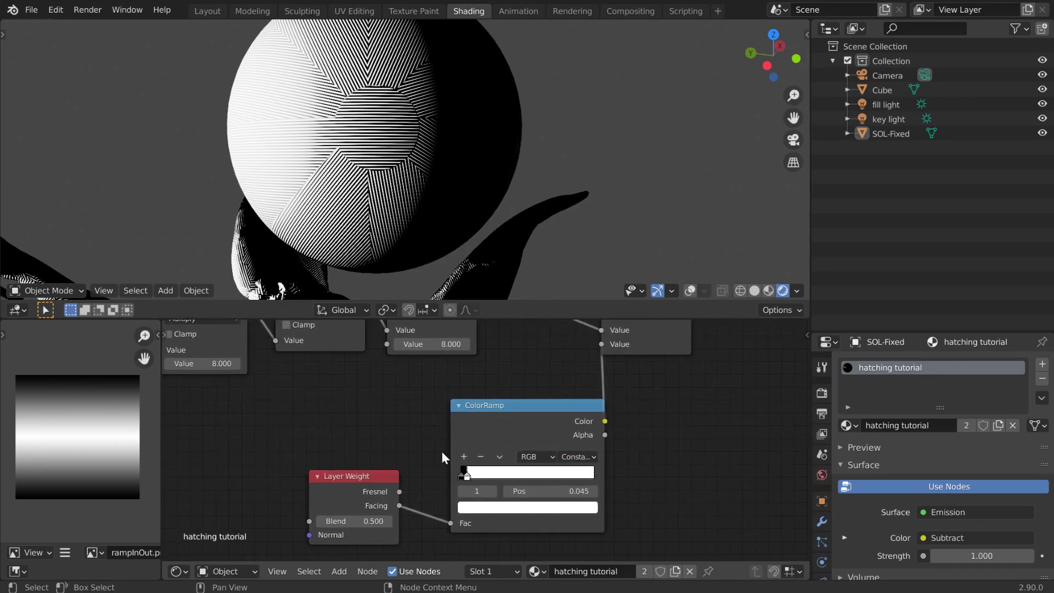
scroll(442, 450, "up", 2)
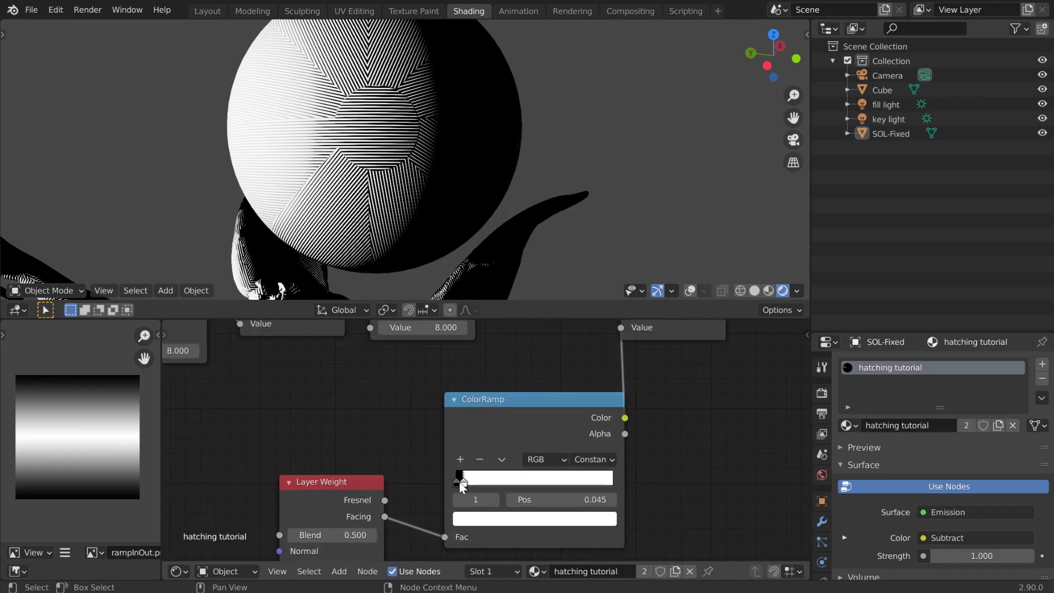
left_click_drag(461, 483, 446, 506)
scroll(464, 483, "up", 2)
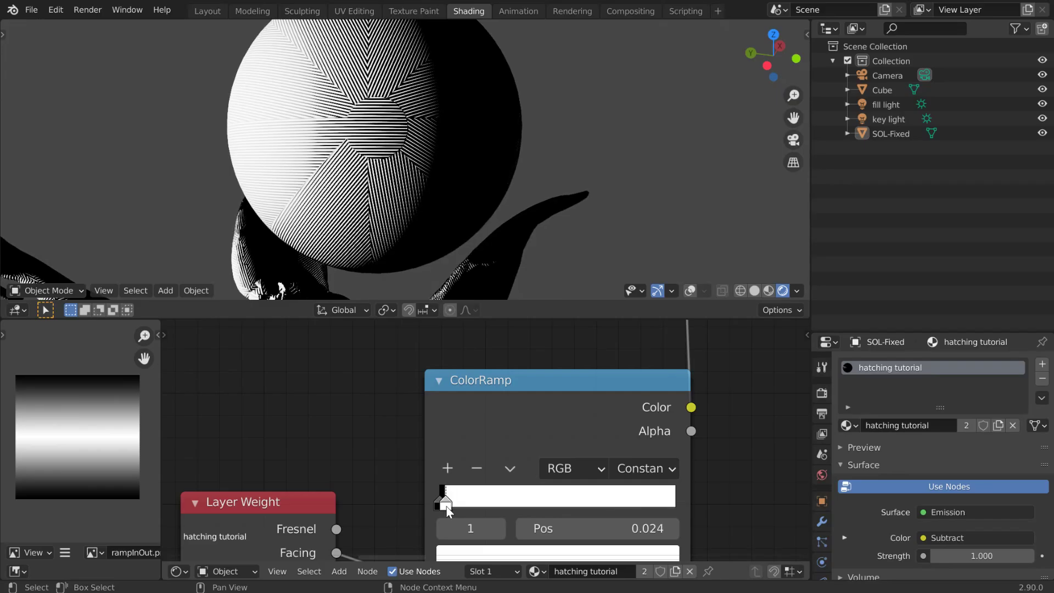
key("ctrl+space")
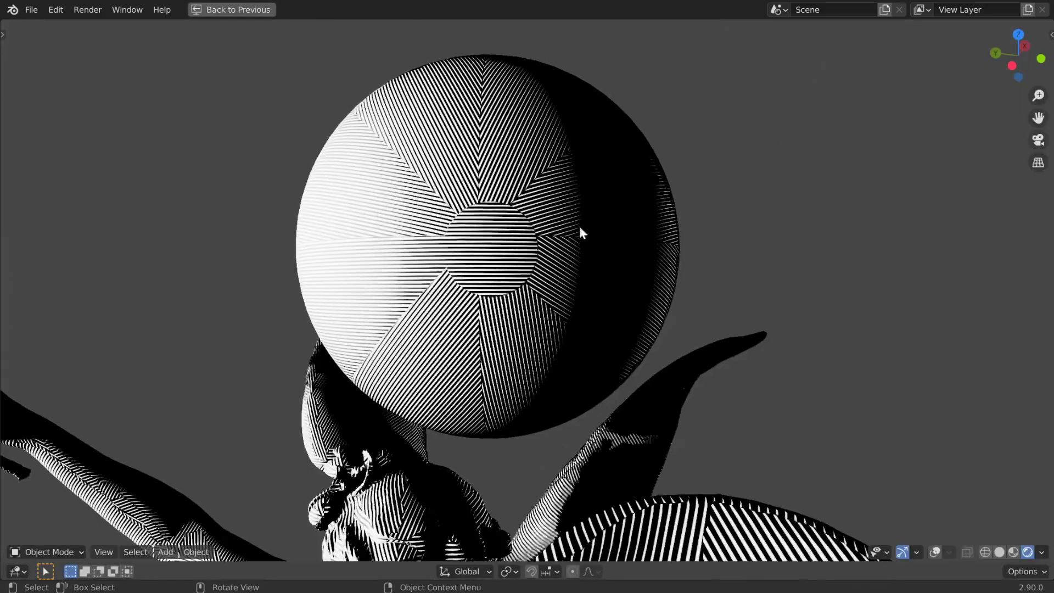
mouse_move(579, 228)
middle_mouse_down()
mouse_move(514, 288)
mouse_move(515, 301)
mouse_move(567, 302)
mouse_move(593, 359)
middle_mouse_up()
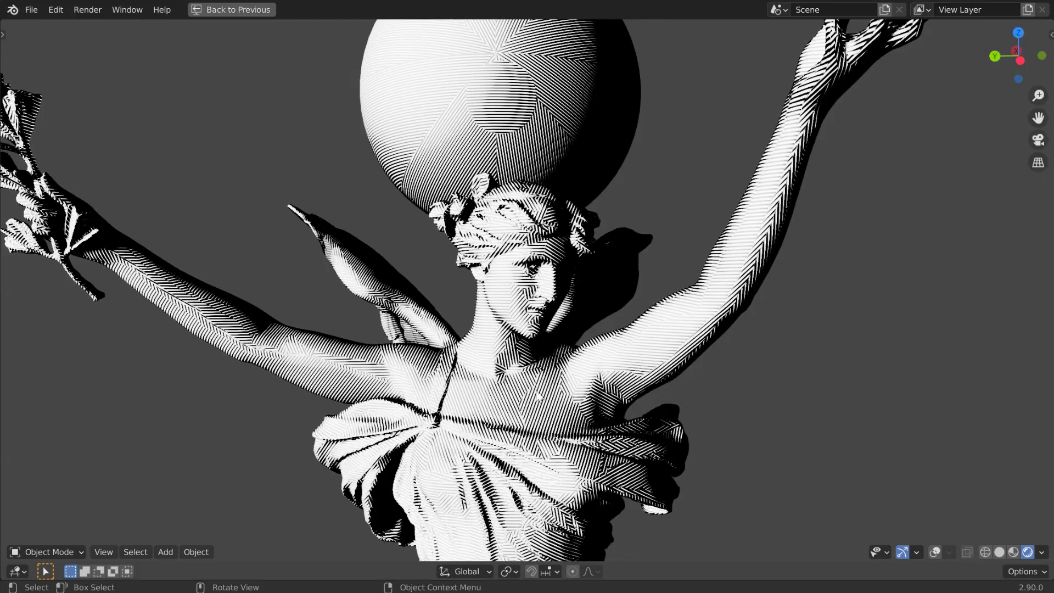
scroll(530, 406, "up", 4)
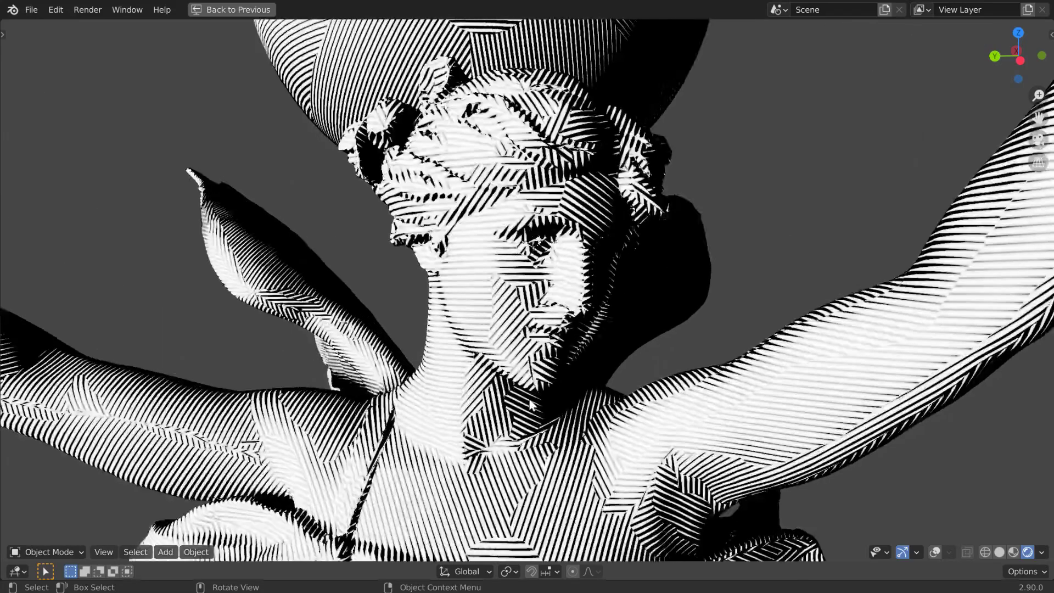
scroll(531, 405, "down", 2)
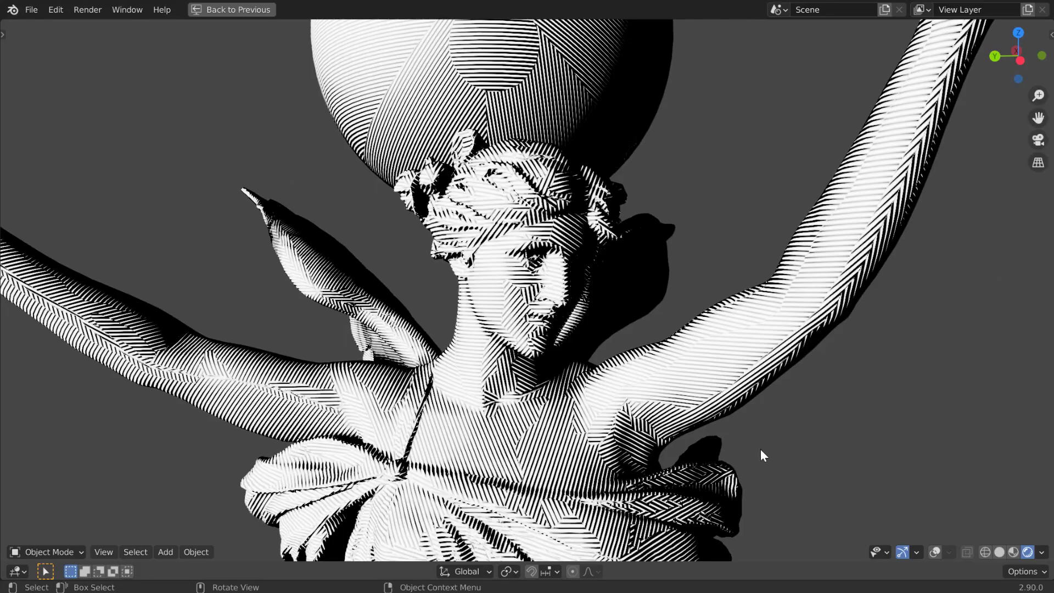
Step: Rearrange the Texture Coordinate, tiling, Multiply and Combine XYZ nodes to free space in front of the Mapping node
key("ctrl+space")
key("ctrl+space")
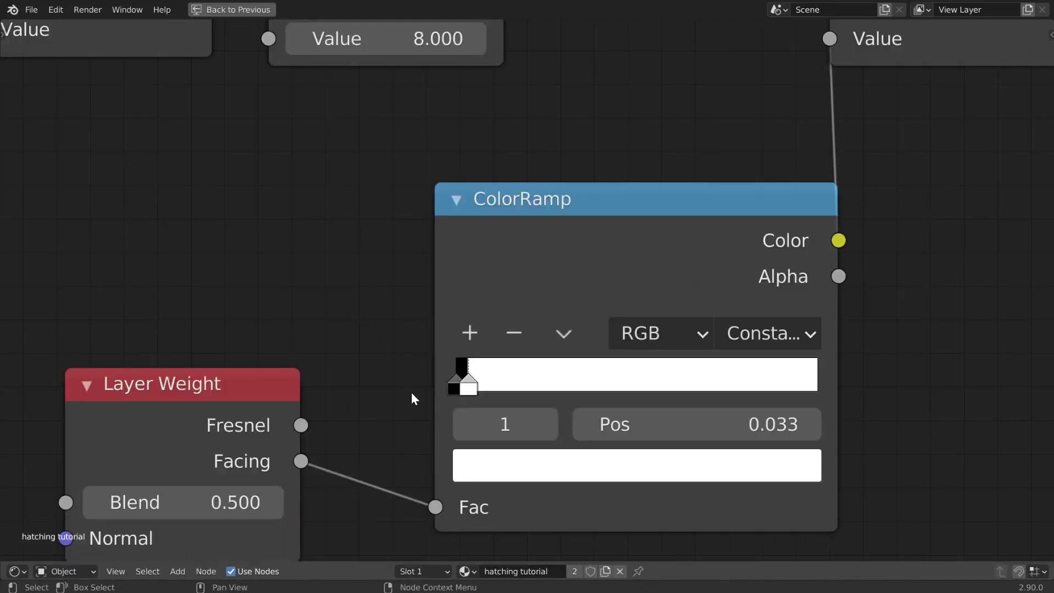
scroll(411, 392, "down", 4)
middle_click_drag(325, 330, 351, 474)
scroll(549, 390, "down", 2)
scroll(549, 390, "down", 3)
middle_click_drag(744, 360, 605, 495)
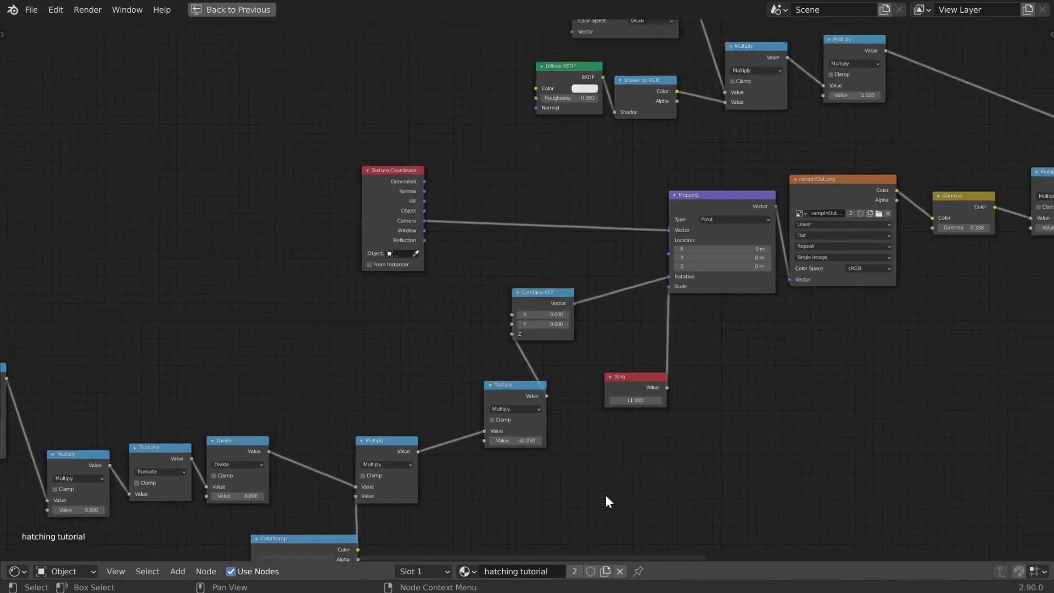
scroll(453, 275, "up", 2)
left_click_drag(348, 130, 368, 65)
left_click_drag(678, 414, 641, 403)
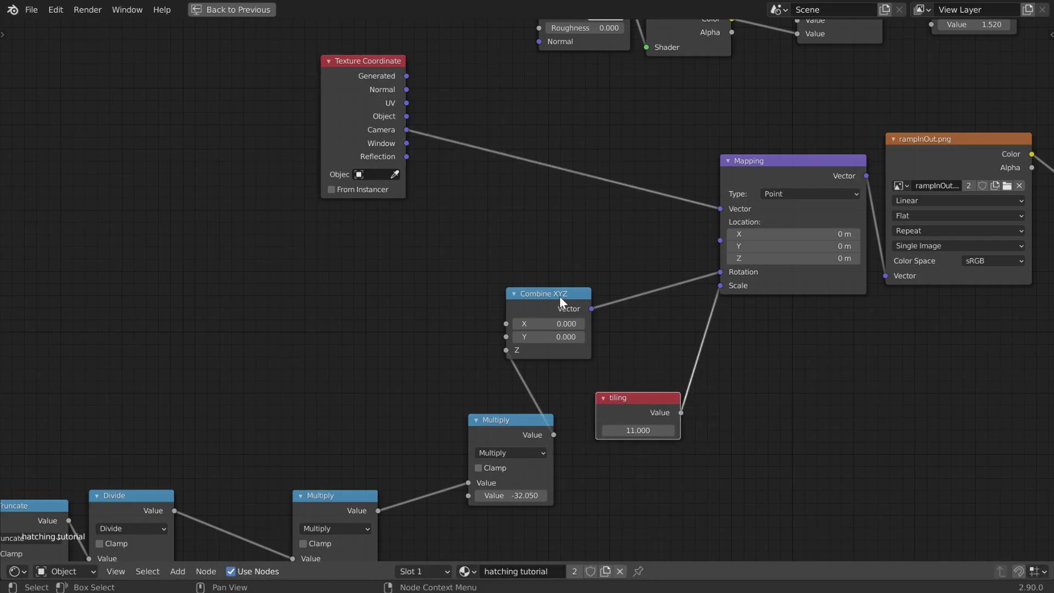
left_click_drag(521, 416, 462, 411)
left_click_drag(519, 302, 530, 335)
Step: Add a Noise Texture node below Texture Coordinate and link its Color output to the Mapping node's Location input
key("shift+a")
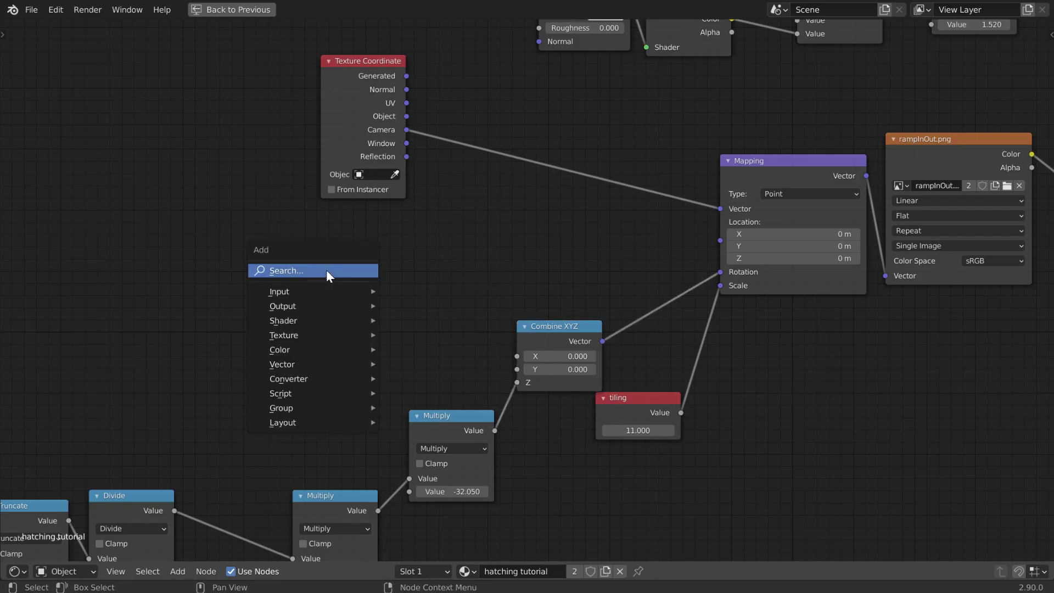
left_click(326, 270)
type("noi")
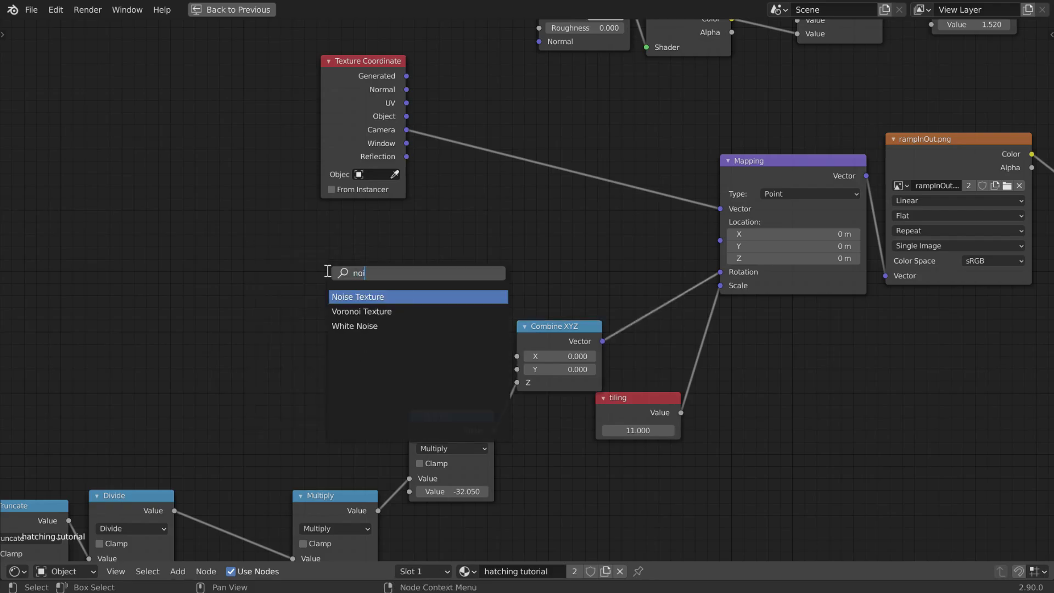
left_click(357, 296)
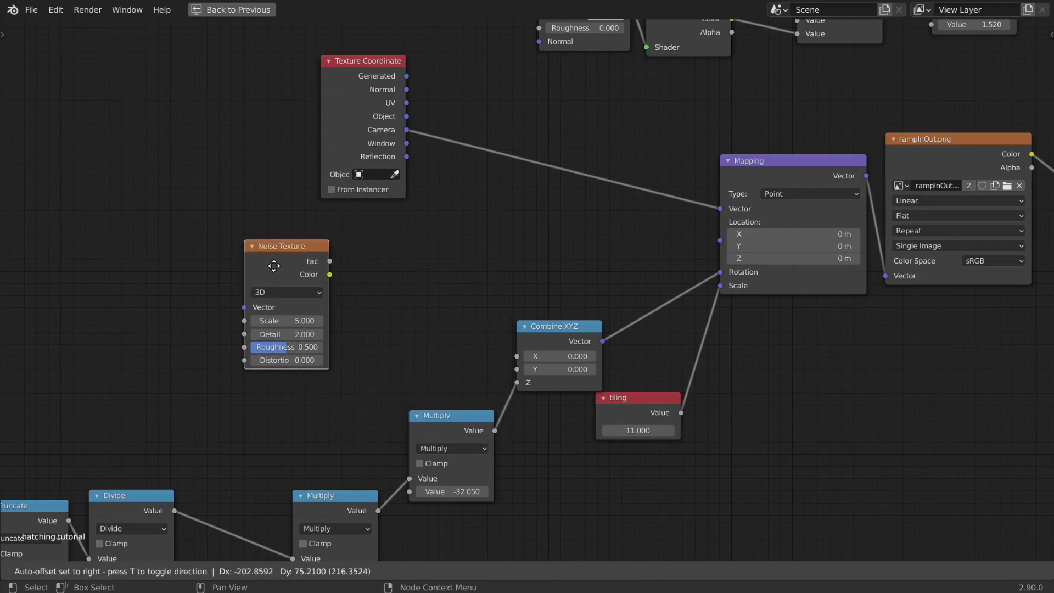
left_click(335, 276)
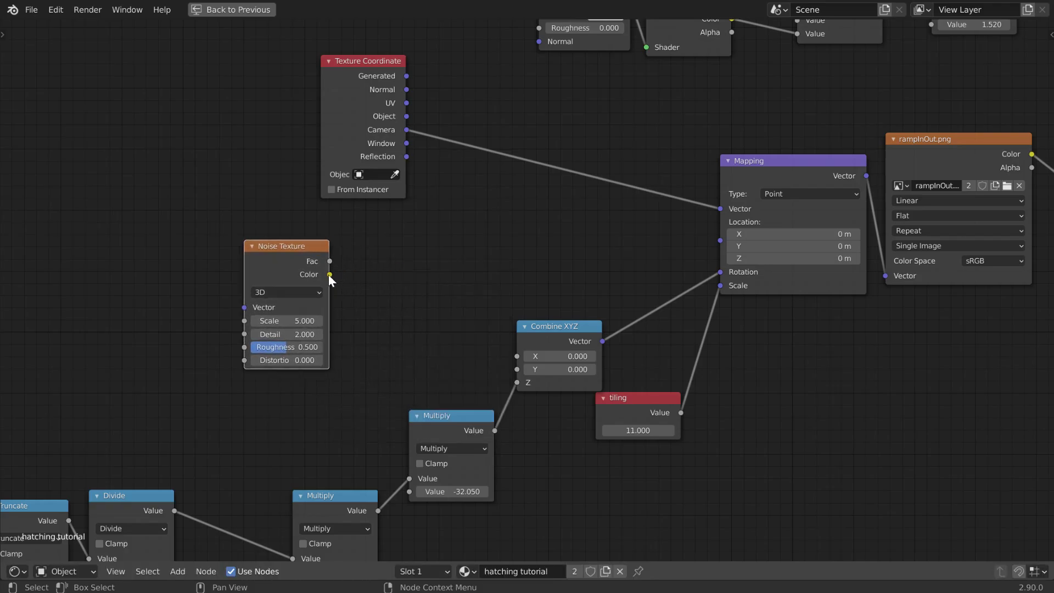
left_click_drag(330, 275, 720, 242)
Step: Set the Noise Texture's Scale to 47.300 and Detail to 16.000 while viewing the statue's torso
key("ctrl+space")
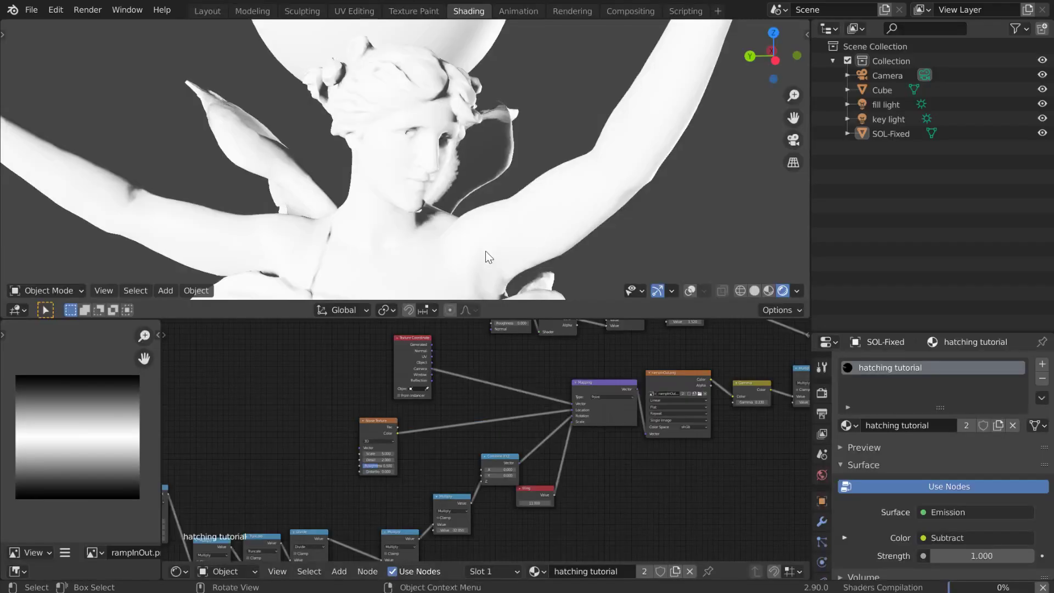
middle_click_drag(436, 219, 431, 146, "shift")
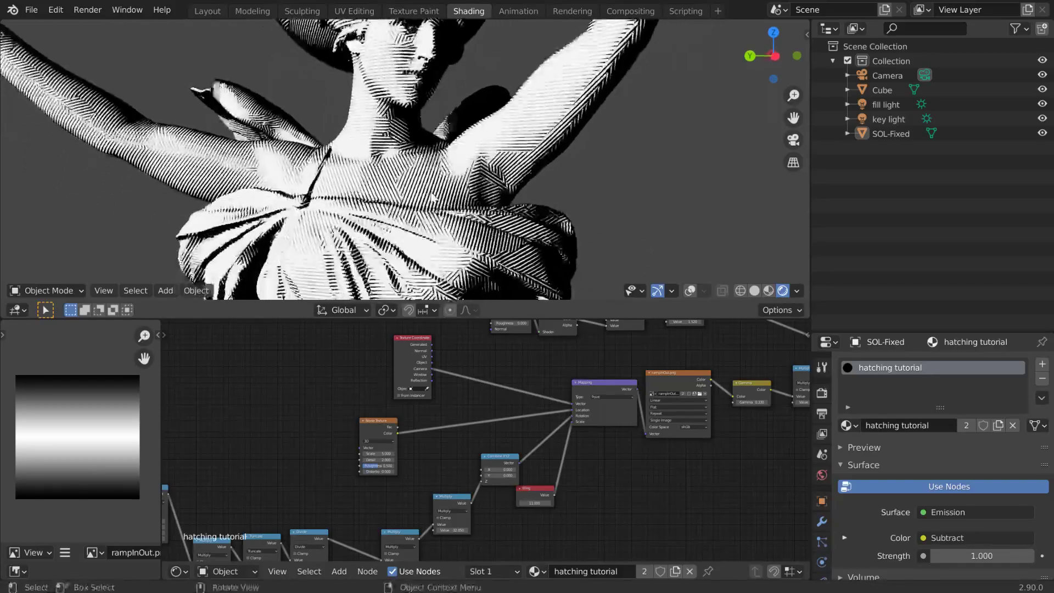
scroll(431, 145, "up", 2)
scroll(367, 426, "up", 11)
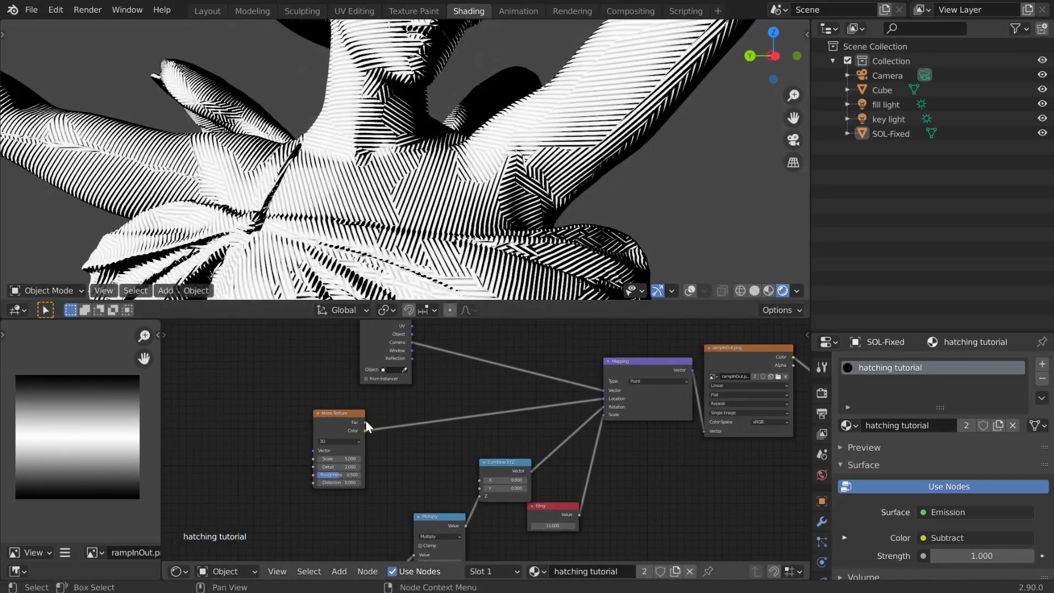
middle_click_drag(303, 468, 417, 469)
scroll(417, 470, "up", 1)
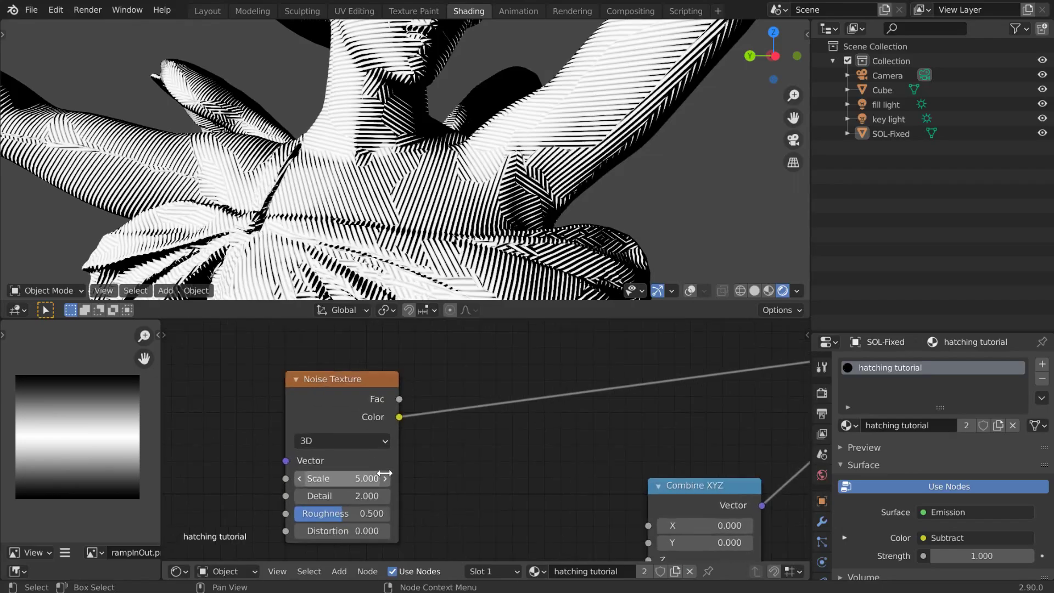
mouse_move(348, 479)
left_mouse_down()
mouse_move(466, 479)
mouse_move(347, 495)
mouse_move(409, 496)
left_mouse_up()
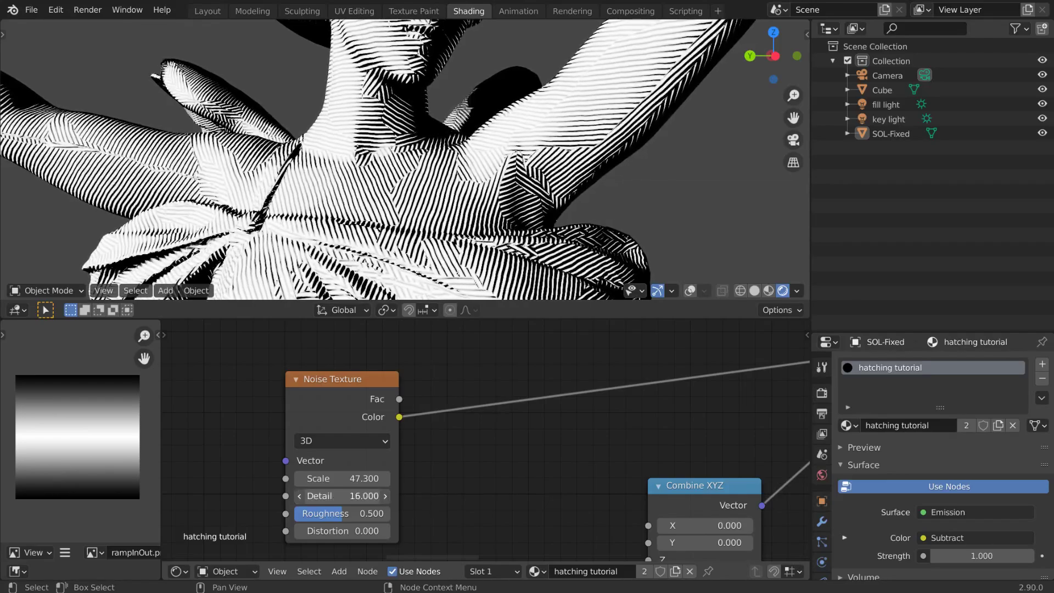
Step: Set the Noise Texture's Roughness to 0.644 and refine its Scale to 37.400
middle_click_drag(439, 225, 418, 274)
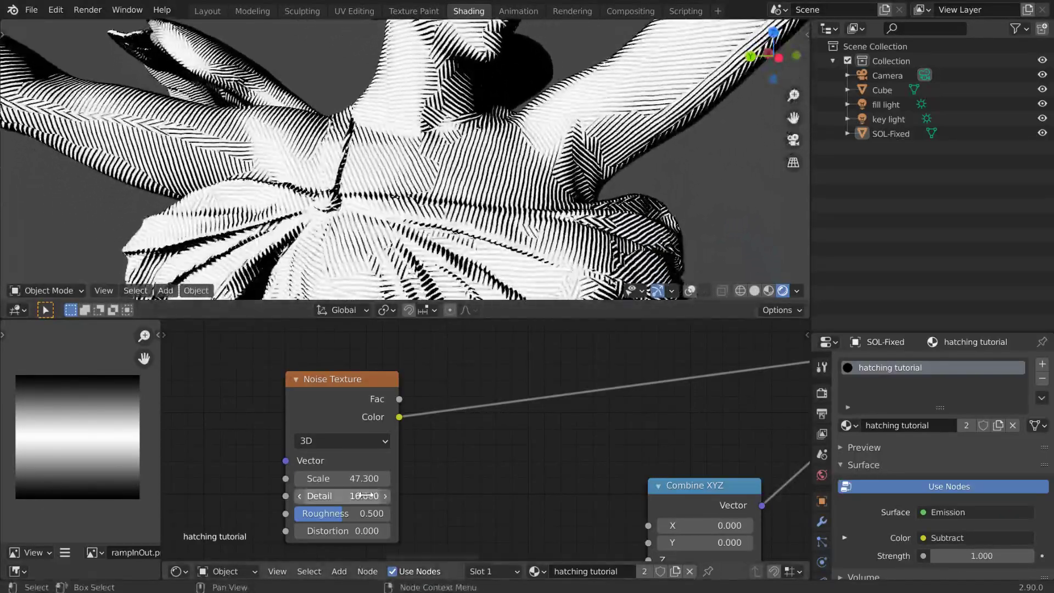
mouse_move(338, 519)
left_mouse_down()
mouse_move(393, 519)
mouse_move(355, 519)
left_mouse_up()
mouse_move(360, 479)
left_mouse_down()
mouse_move(310, 479)
mouse_move(345, 479)
left_mouse_up()
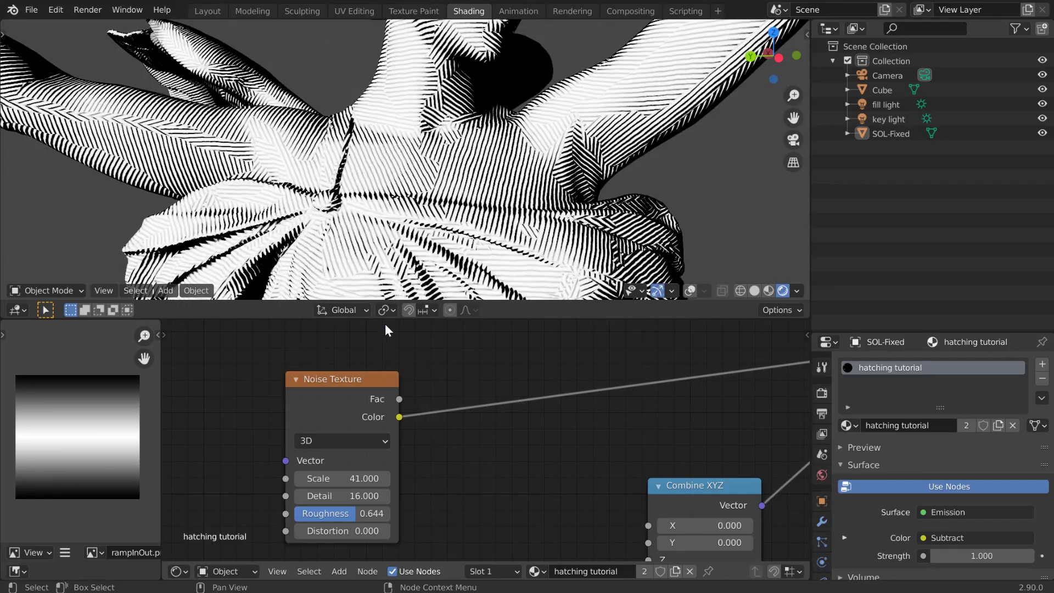
middle_click_drag(429, 243, 420, 230)
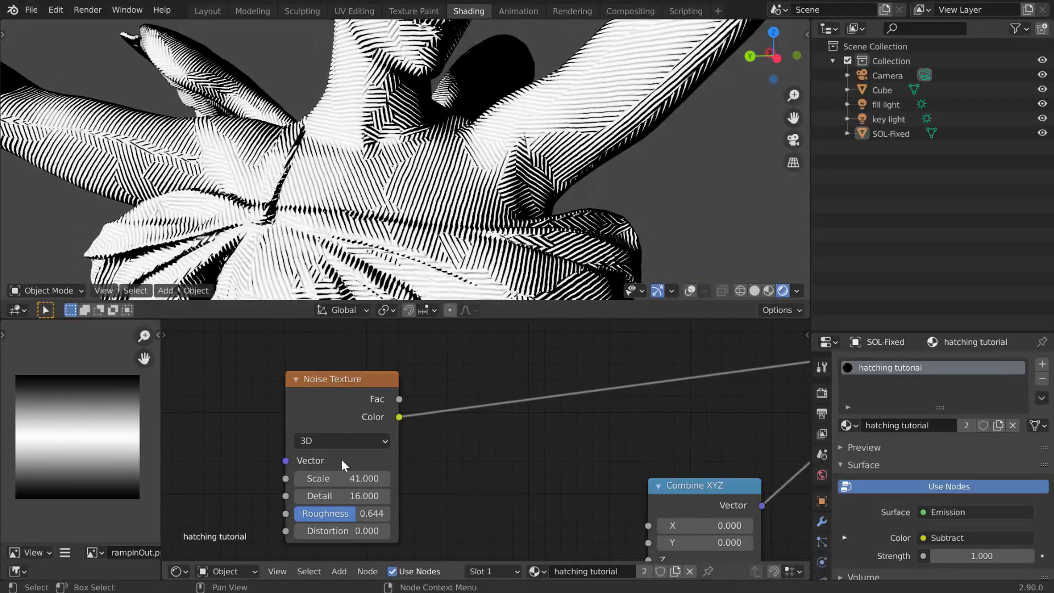
mouse_move(345, 478)
left_mouse_down()
mouse_move(390, 478)
mouse_move(312, 478)
left_mouse_up()
Step: Examine the noise-distorted hatching lines on the sphere and the statue's head and arms in a maximized viewport
mouse_move(412, 91)
middle_mouse_down("shift")
mouse_move(464, 135)
mouse_move(471, 212)
mouse_move(401, 143)
mouse_move(403, 171)
middle_mouse_up("shift")
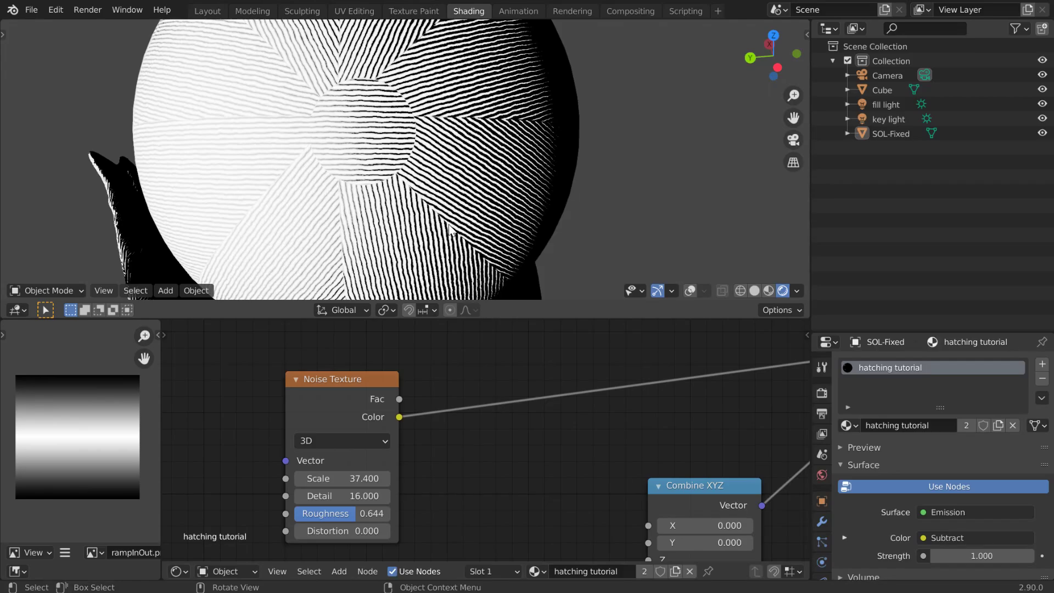
scroll(419, 169, "down", 3)
scroll(419, 170, "up", 3)
middle_click_drag(419, 169, 402, 172)
key("ctrl+space")
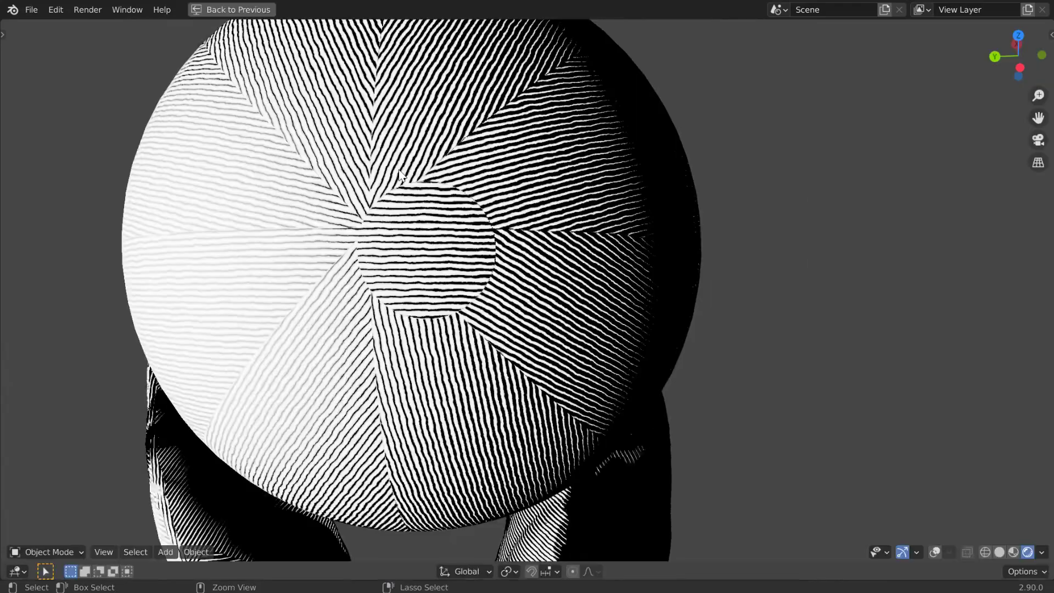
scroll(438, 248, "down", 2)
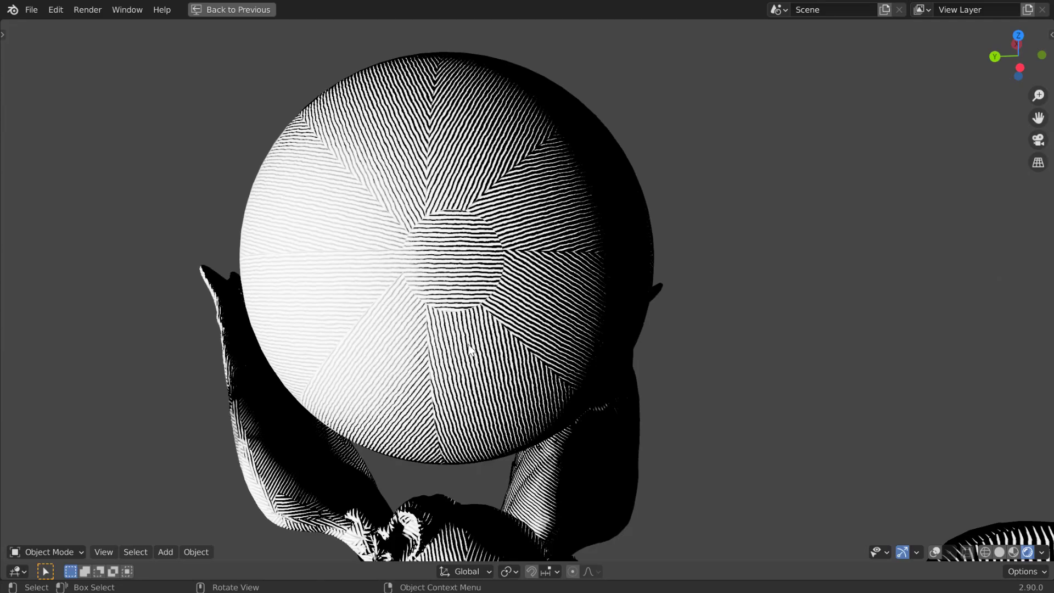
middle_click_drag(513, 373, 527, 328)
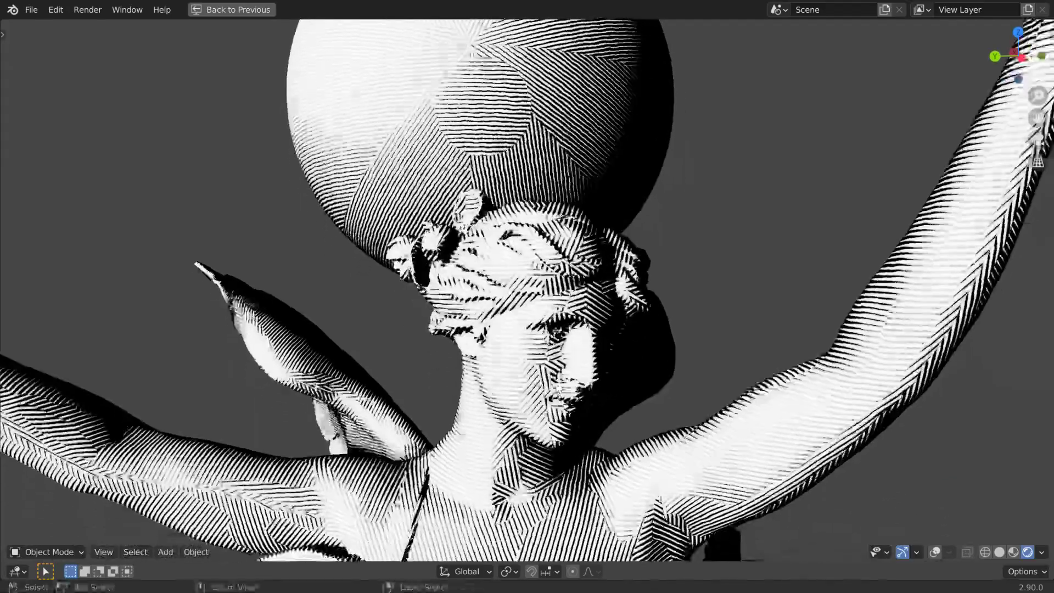
key("ctrl+space")
Step: Reposition the Noise Texture node and the -32.050 Multiply node, and maximize the node editor
scroll(495, 490, "up", 3)
scroll(494, 490, "down", 3)
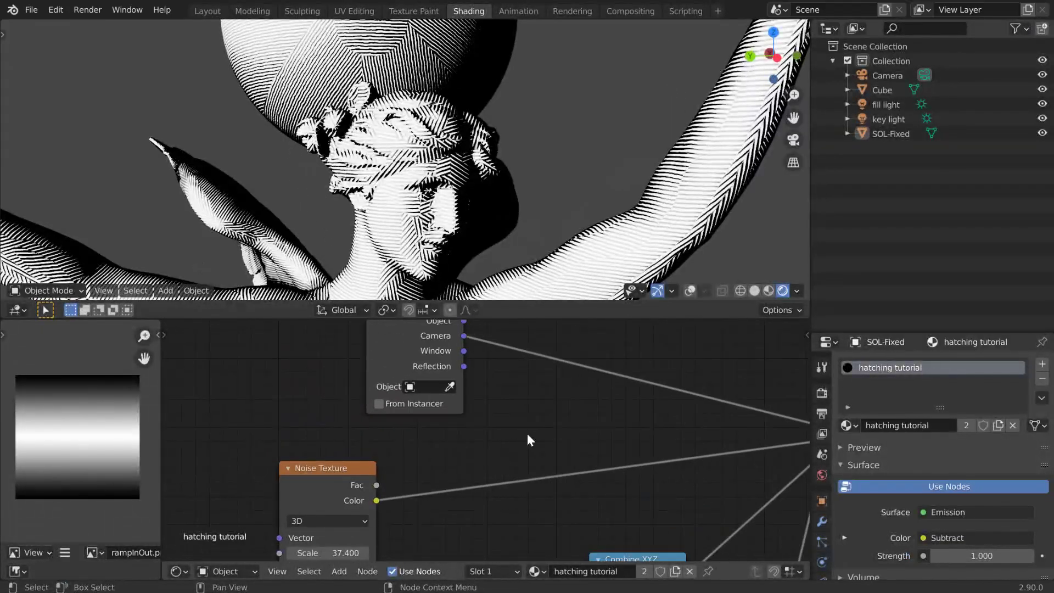
middle_click_drag(432, 481, 594, 416)
left_click_drag(419, 420, 388, 383)
middle_click_drag(447, 438, 484, 375)
middle_click_drag(506, 484, 436, 522)
left_click_drag(464, 512, 449, 524)
middle_click_drag(388, 477, 379, 464)
key("ctrl+space")
scroll(389, 453, "down", 9)
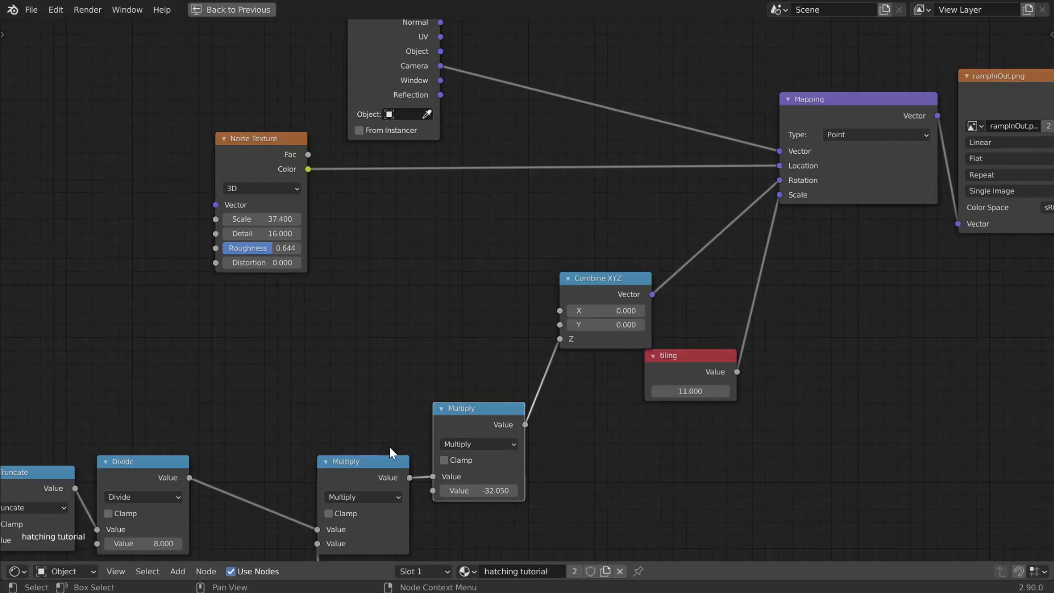
Step: Select the camera-space normal node chain up to the Combine XYZ node and move it away from the Noise Texture to free space
middle_click_drag(297, 369, 493, 333)
scroll(493, 334, "down", 1)
scroll(492, 333, "down", 3)
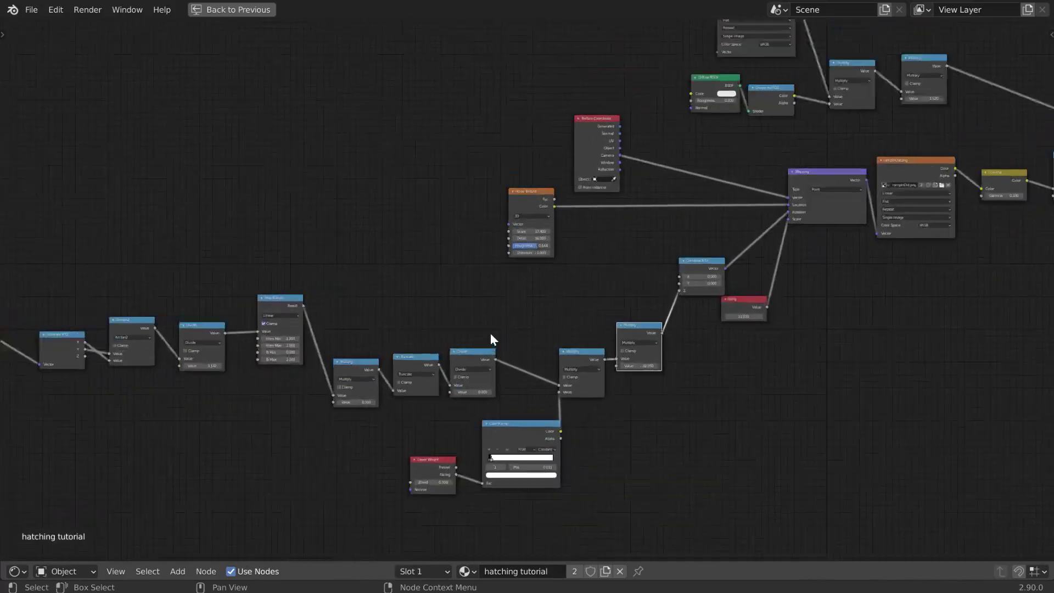
left_click_drag(46, 296, 644, 477)
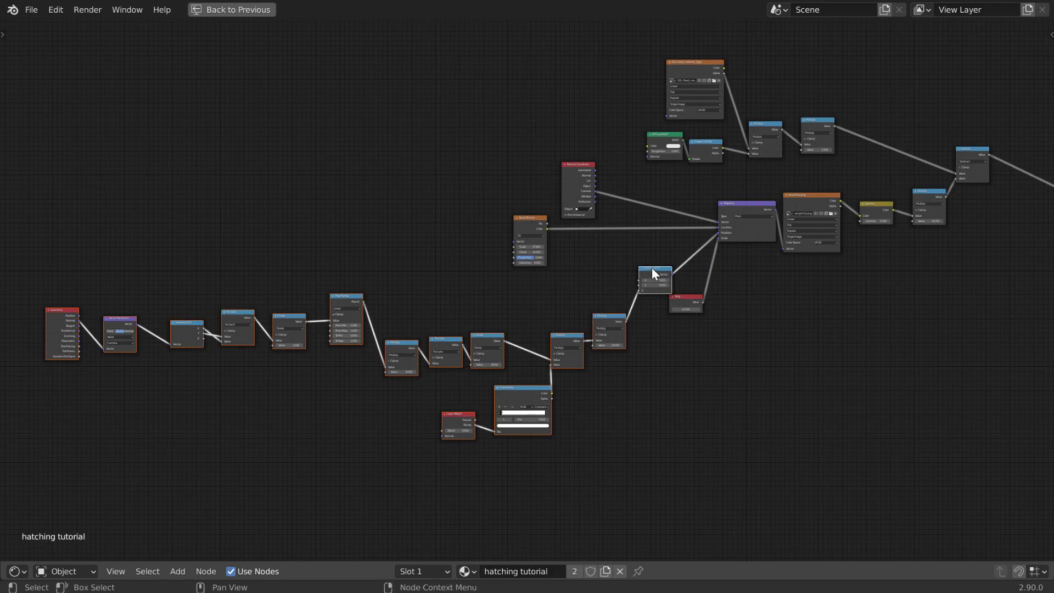
left_click_drag(652, 266, 48, 445)
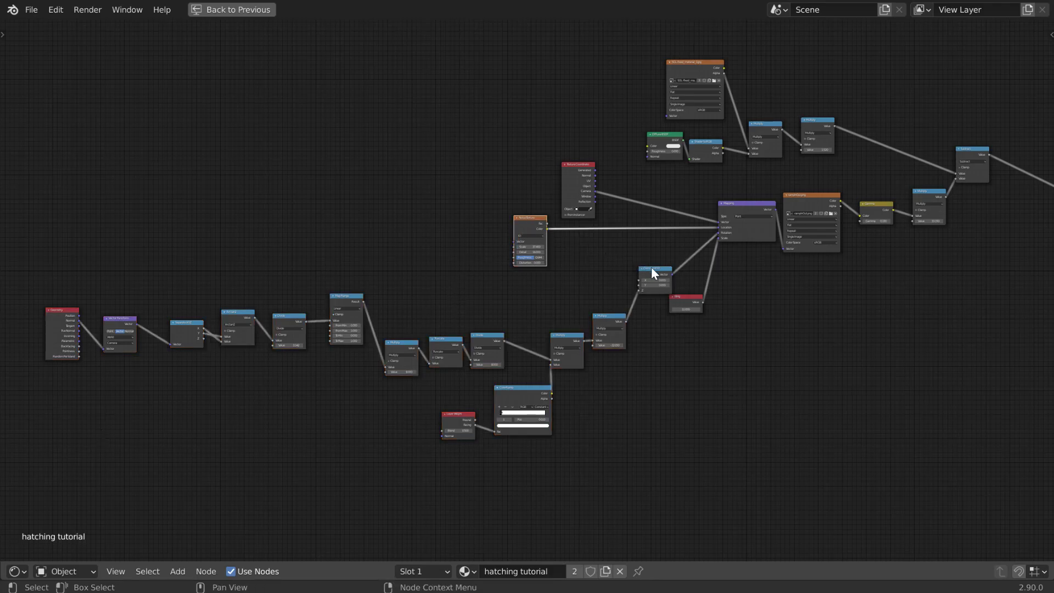
mouse_move(652, 268)
left_mouse_down()
mouse_move(665, 268)
mouse_move(655, 272)
left_mouse_up()
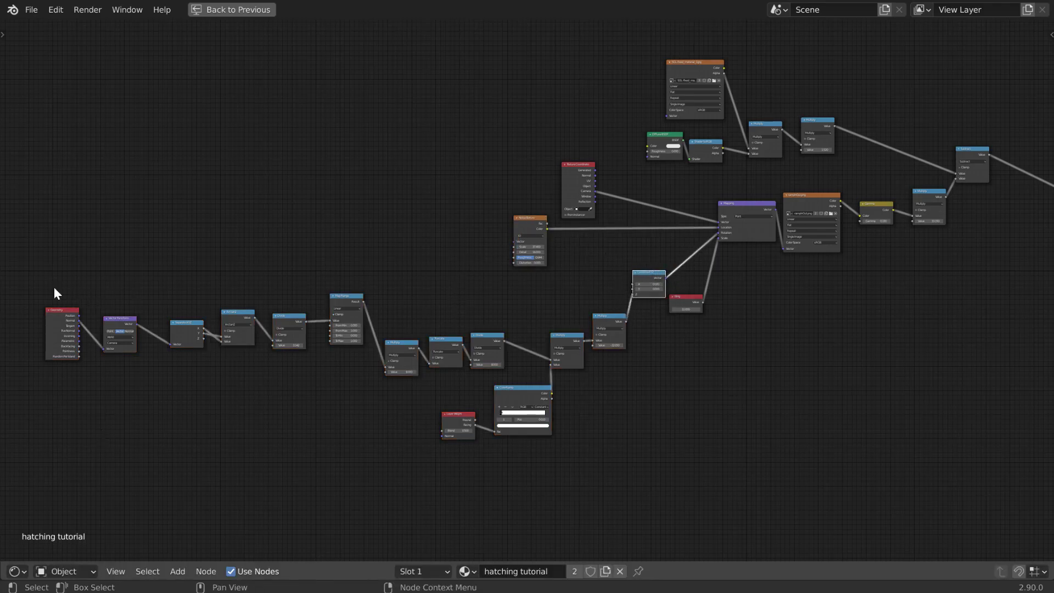
left_click_drag(49, 286, 644, 486)
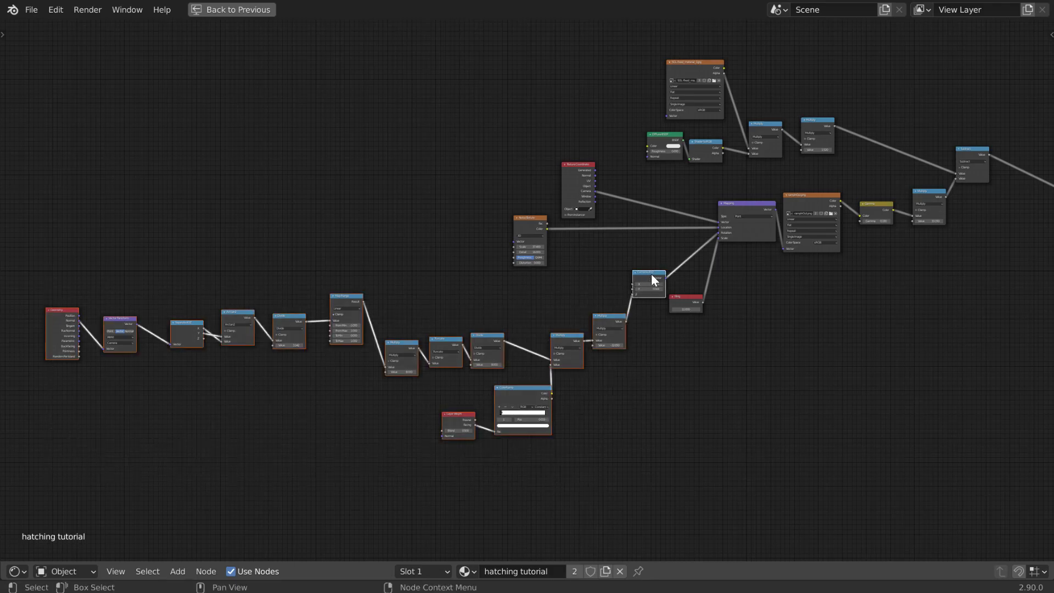
left_click_drag(651, 274, 531, 369)
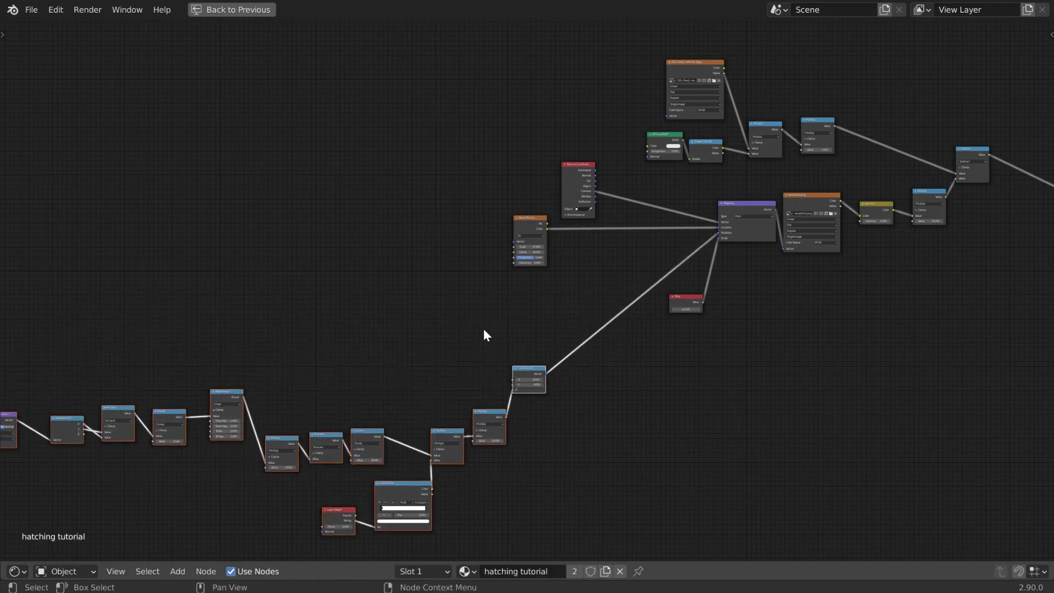
left_click(485, 325)
Step: Add a Voronoi Texture node in the free space between the Noise Texture and the Combine XYZ node
scroll(494, 313, "up", 4)
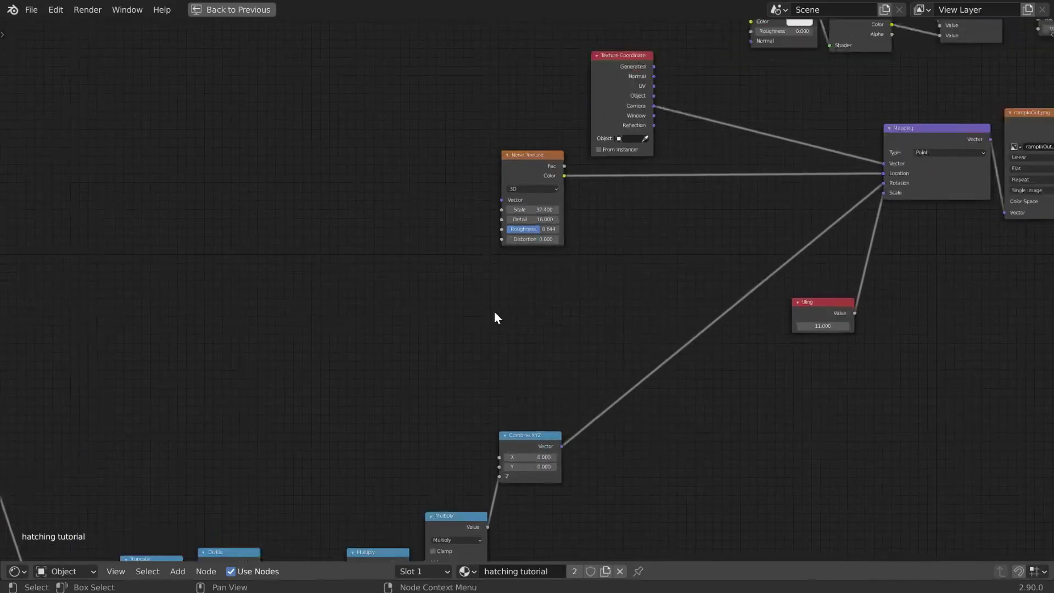
key("shift+a")
left_click(494, 312)
type("vor")
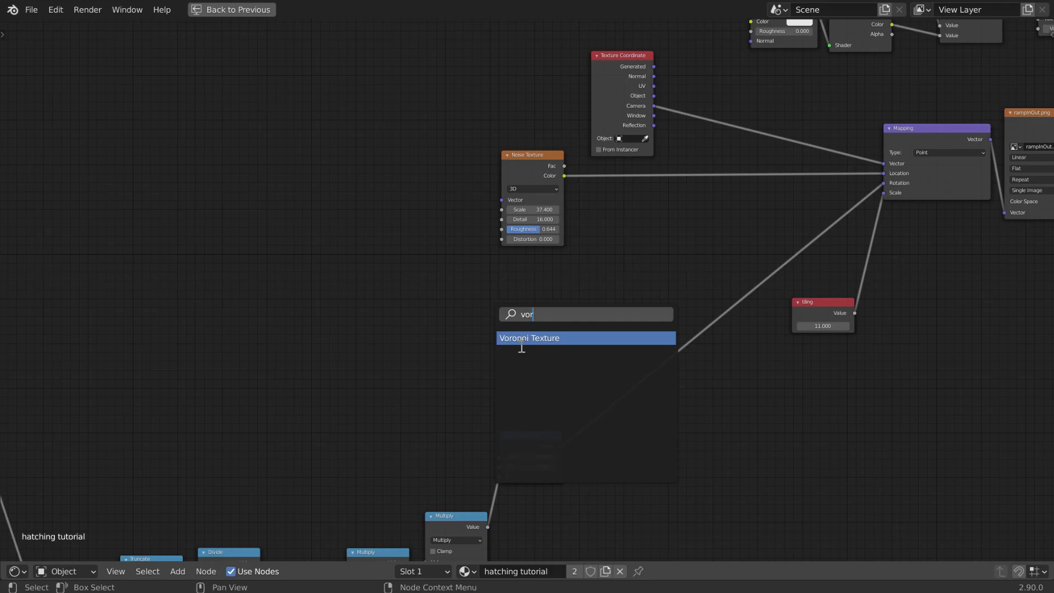
key("Return")
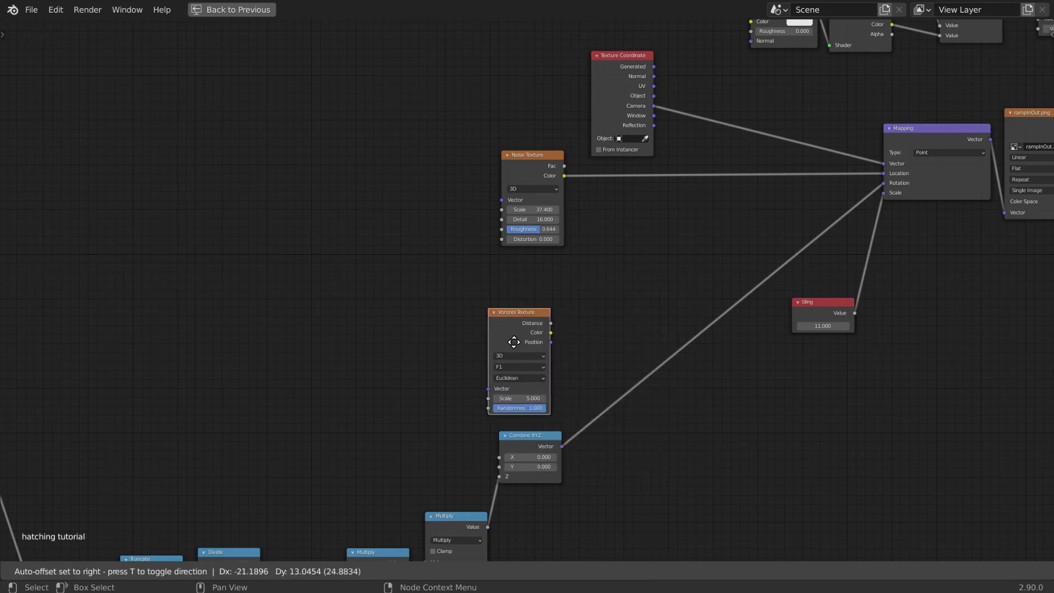
left_click(448, 330)
Step: Insert a Math node set to Add on the link between Combine XYZ and the Mapping node's Rotation
scroll(514, 358, "up", 2)
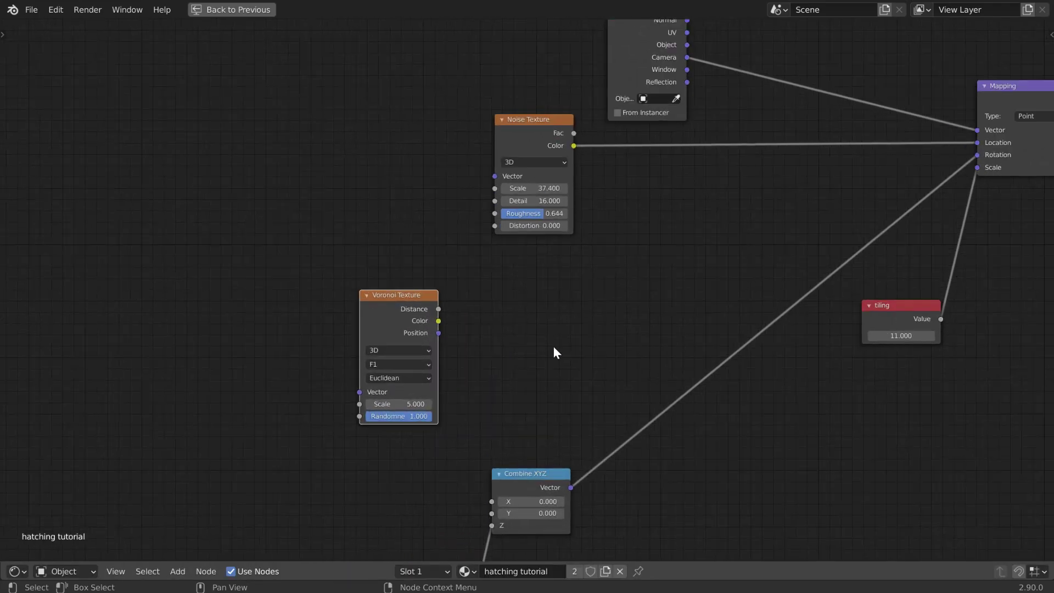
key("shift+a")
left_click(565, 340)
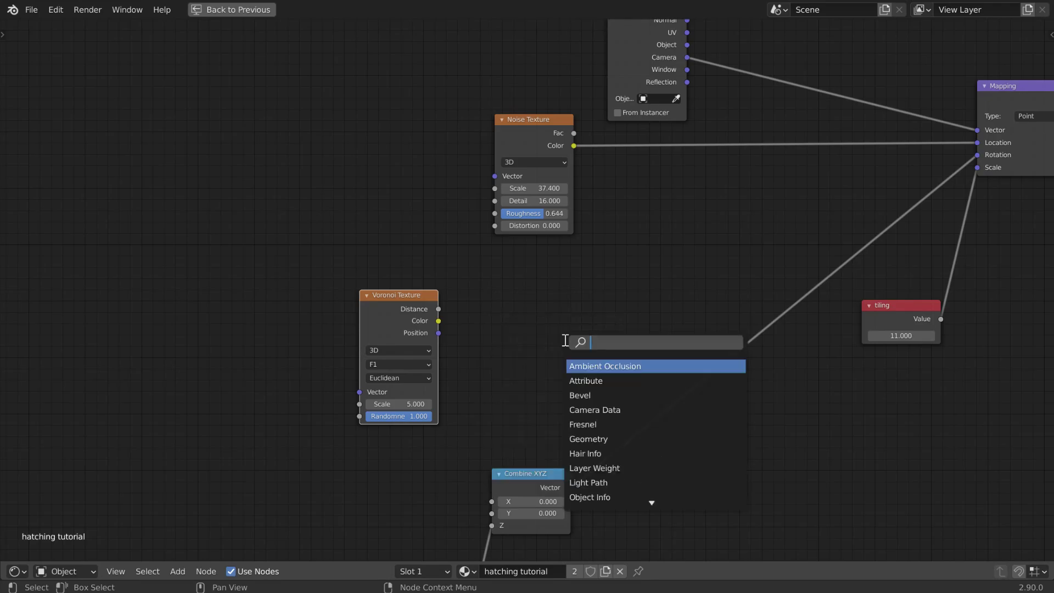
type("ma")
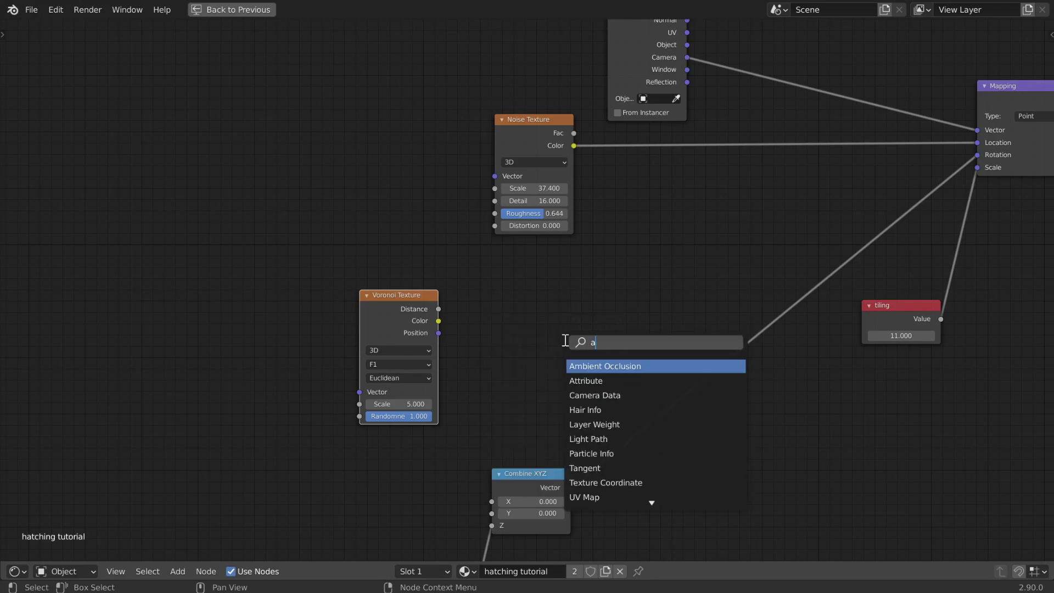
type("th")
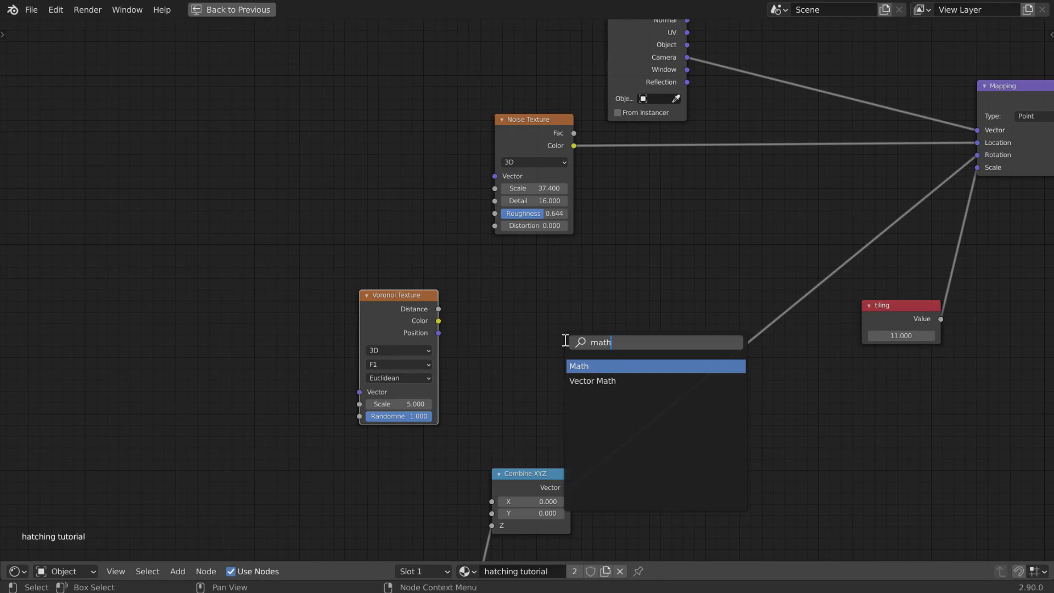
left_click(605, 367)
left_click(681, 356)
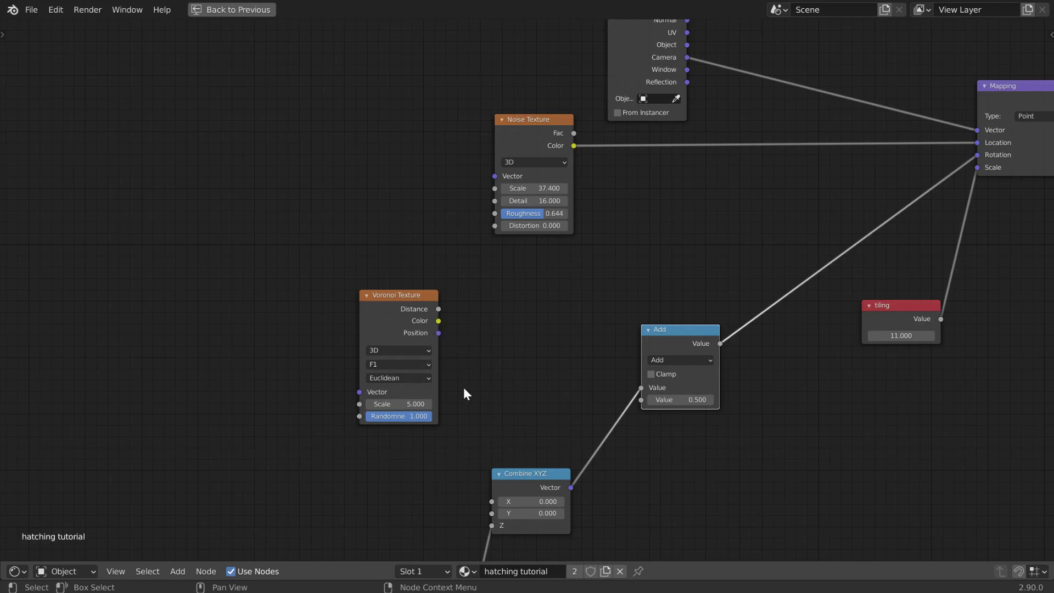
Step: Connect the Voronoi Texture's Color to the Add node alongside the Combine XYZ vector, and inspect the hatching on the sphere
middle_click_drag(711, 456, 718, 433)
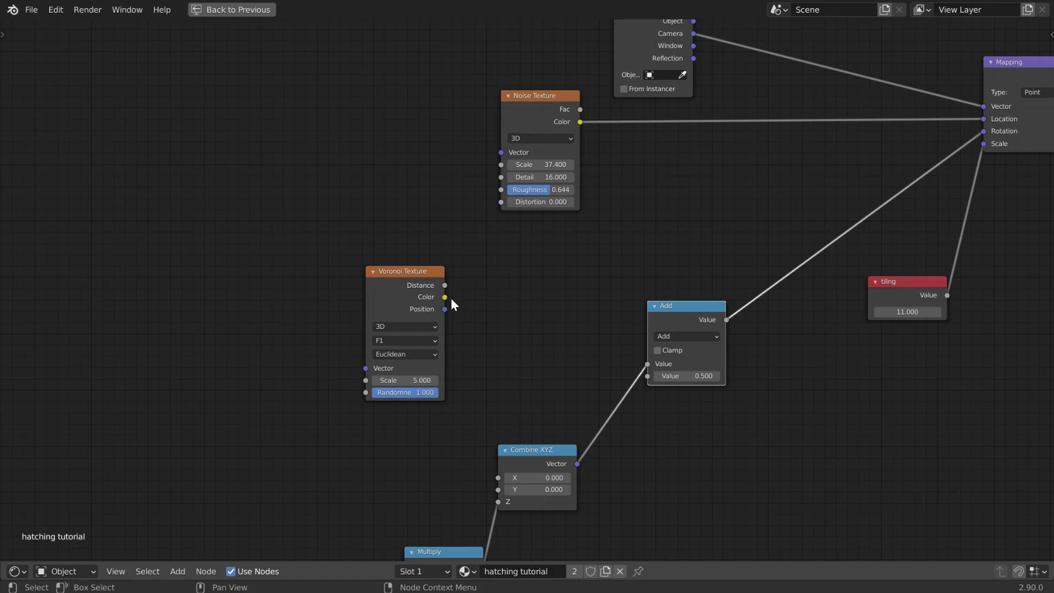
left_click_drag(445, 297, 646, 374)
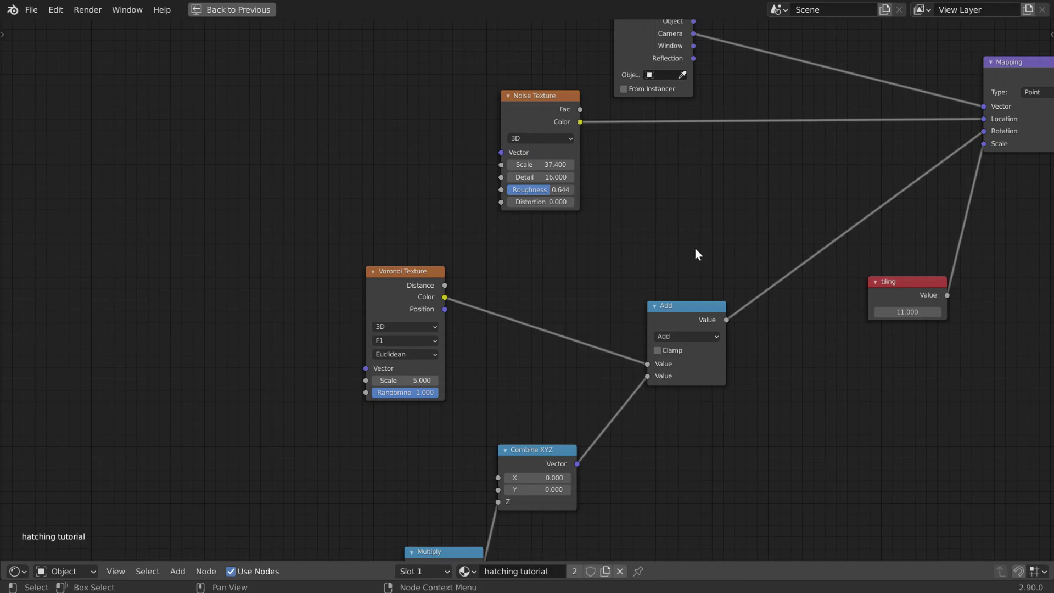
middle_click_drag(697, 254, 588, 285)
key("ctrl+space")
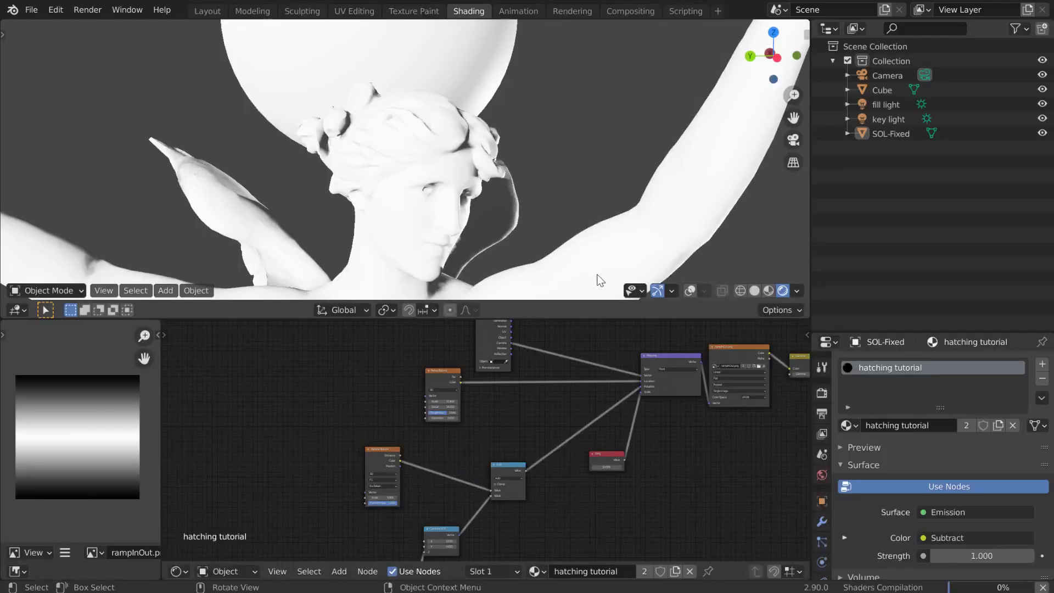
mouse_move(499, 208)
middle_mouse_down()
mouse_move(525, 221)
mouse_move(480, 161)
middle_mouse_up()
scroll(479, 159, "down", 5)
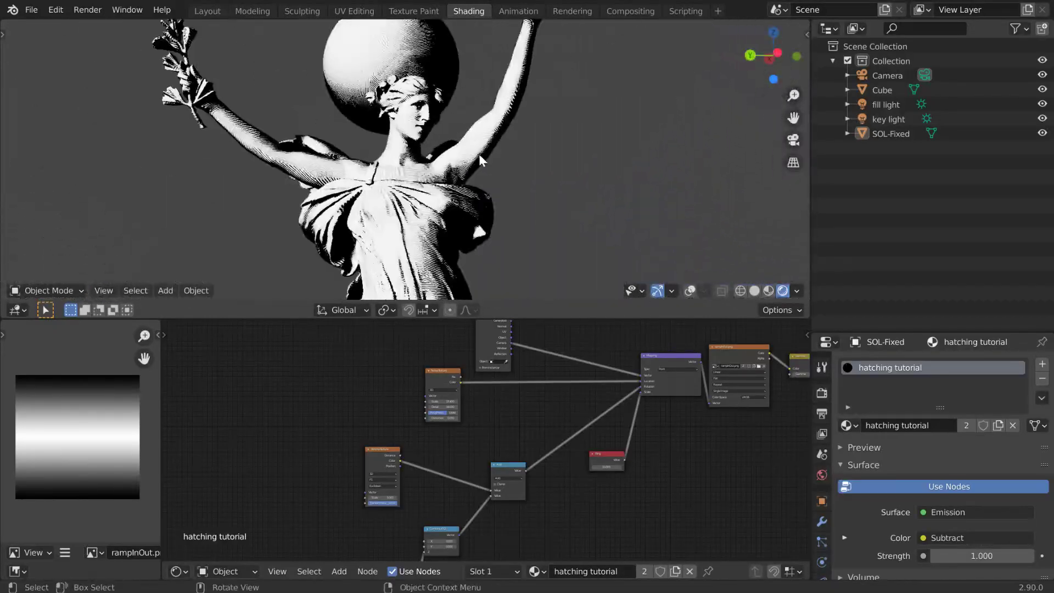
middle_click_drag(442, 93, 488, 156, "shift")
scroll(488, 156, "up", 1)
scroll(489, 155, "up", 5)
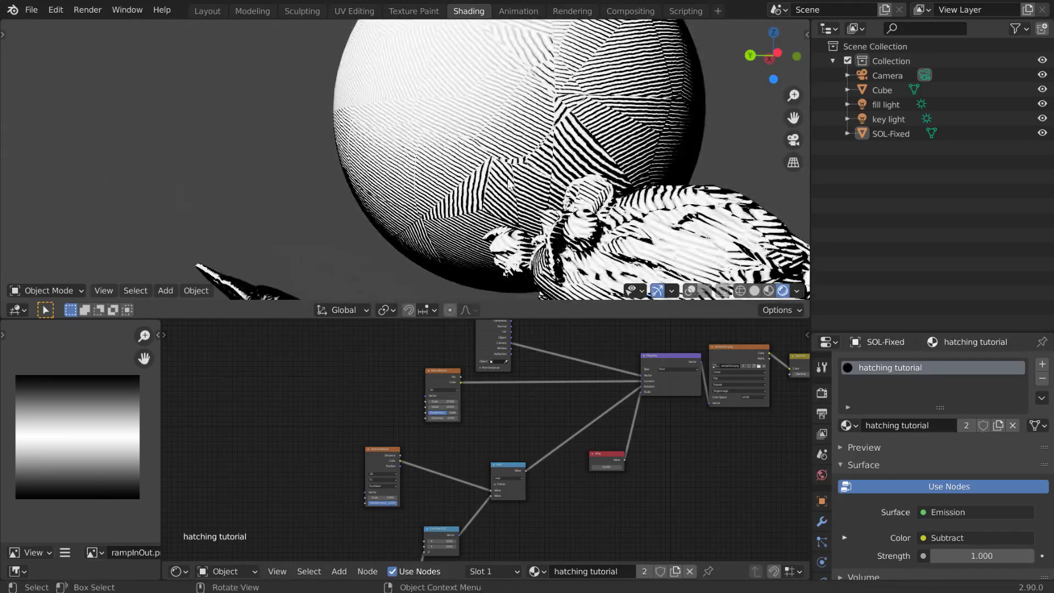
Step: Insert a Math node set to Multiply between the Voronoi Texture's Color and the Add node
scroll(443, 450, "up", 4)
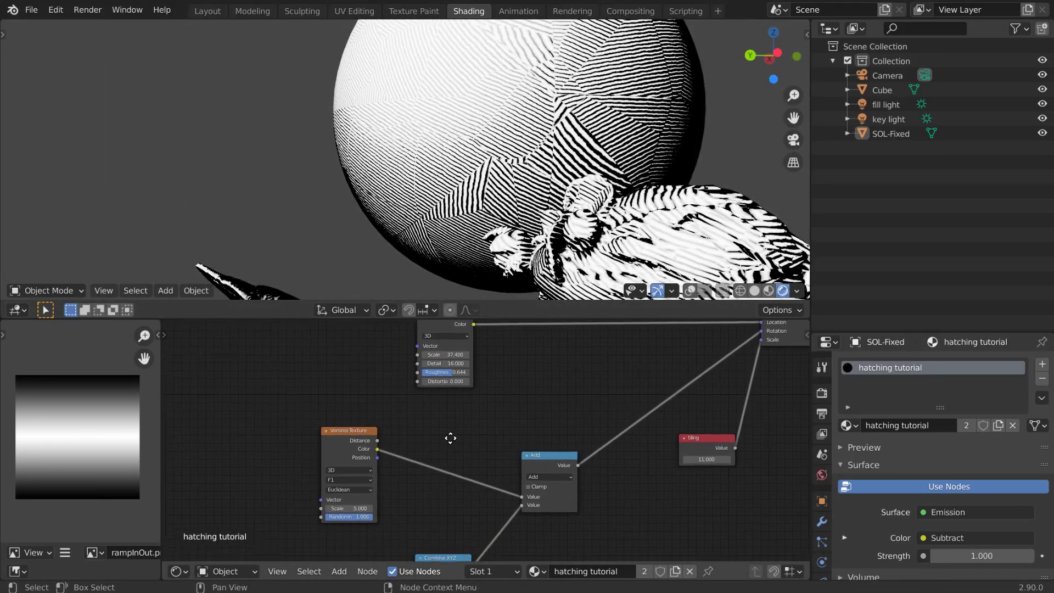
key("shift+a")
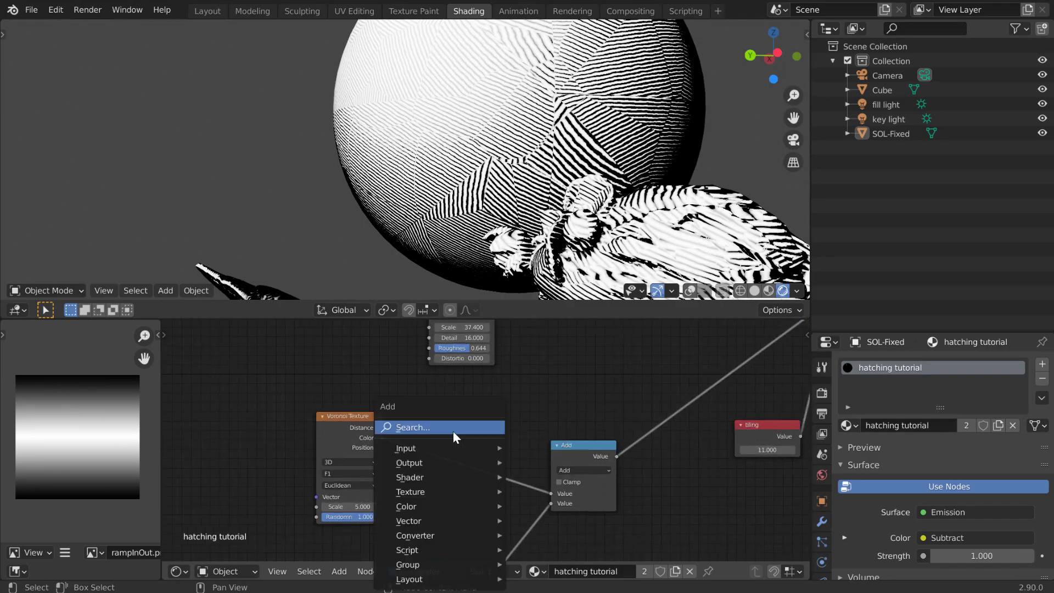
left_click(453, 431)
type("math")
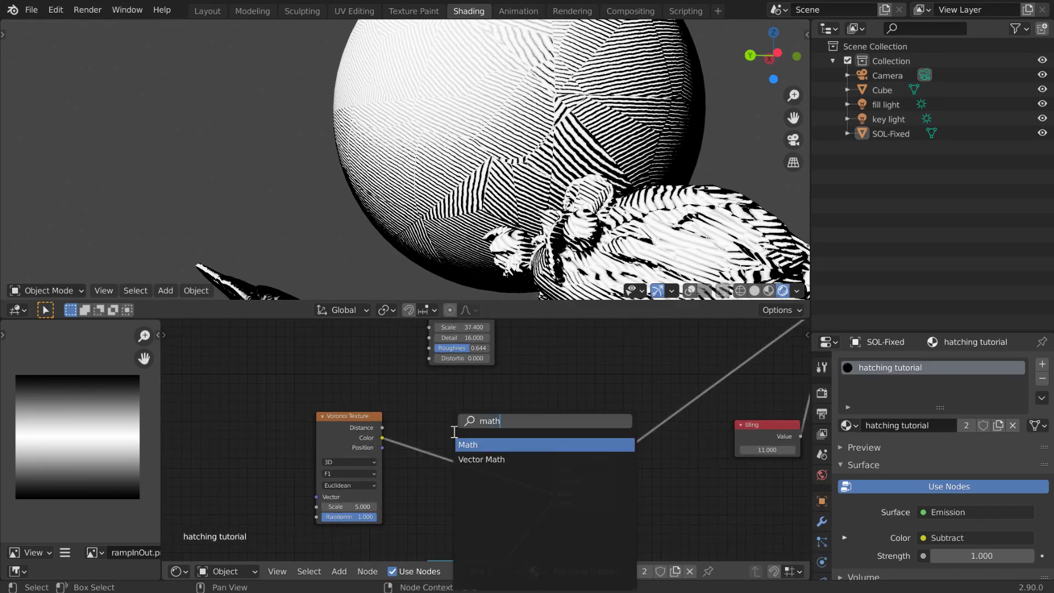
left_click(455, 443)
left_click(453, 475)
left_click(449, 466)
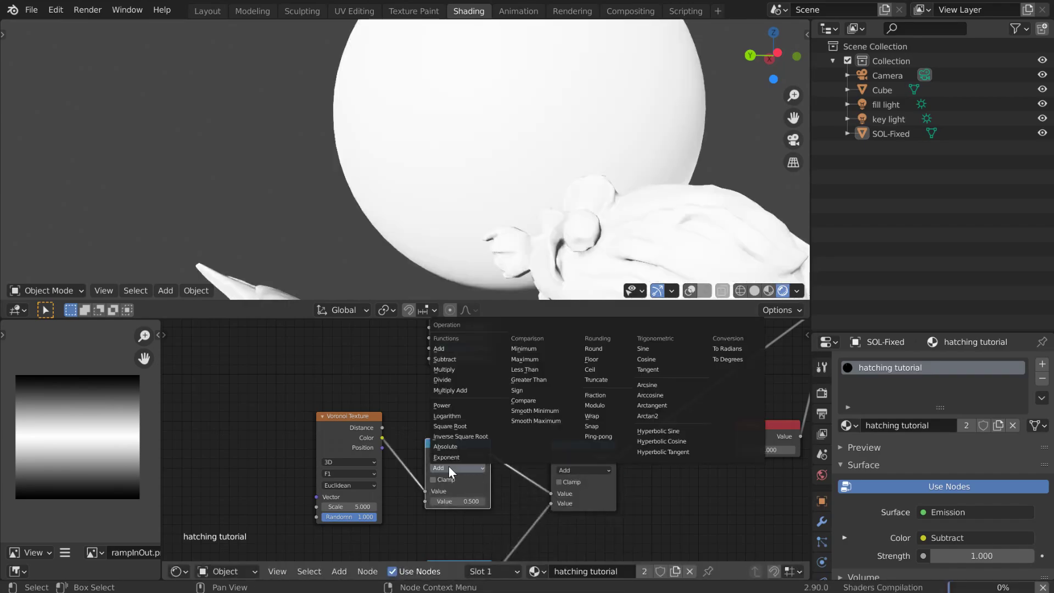
left_click(453, 367)
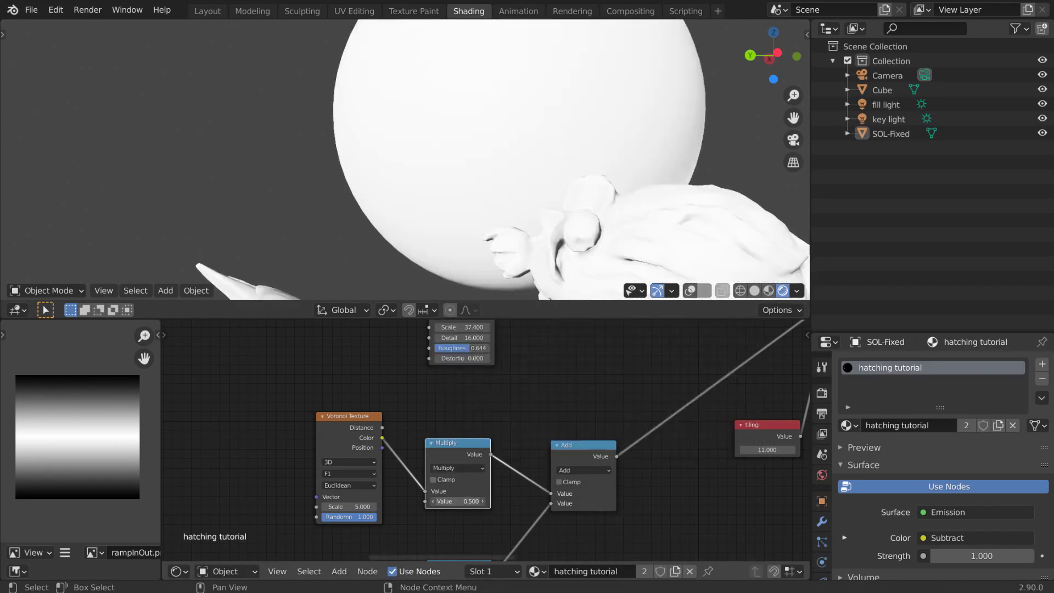
Step: Set the Voronoi Multiply node's value to 0.400 and the Voronoi Texture's Scale to 5.500, checking the lines on the sphere
key("Return")
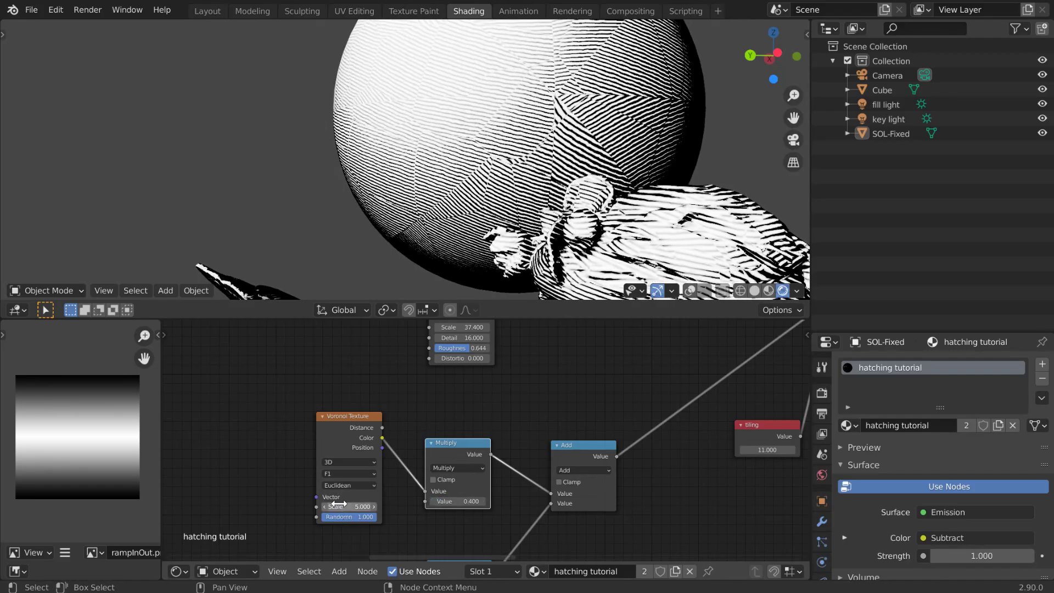
mouse_move(346, 507)
left_mouse_down()
mouse_move(394, 507)
mouse_move(350, 507)
left_mouse_up()
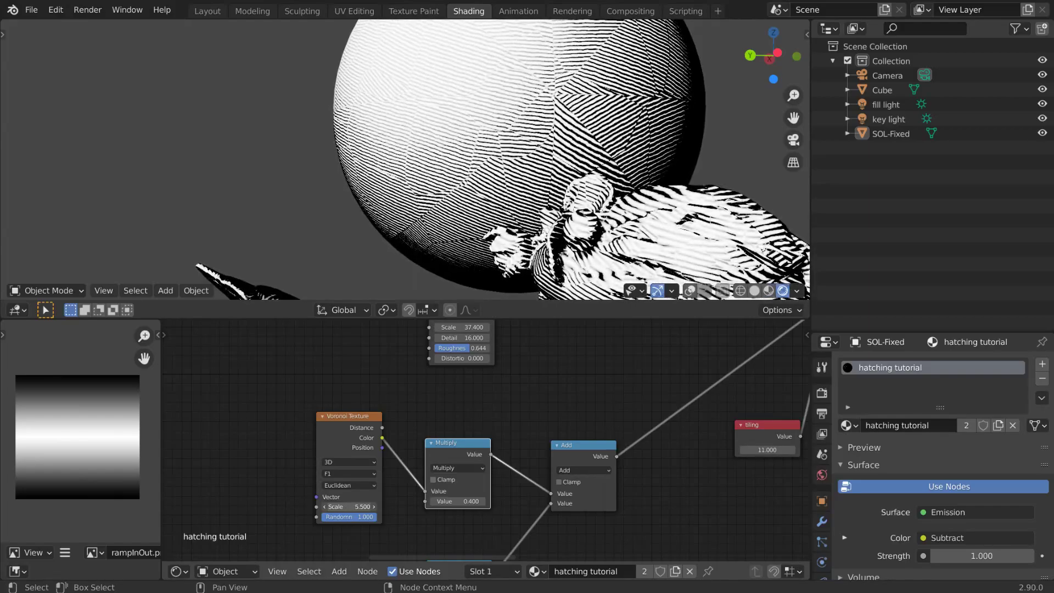
middle_click_drag(603, 190, 569, 185)
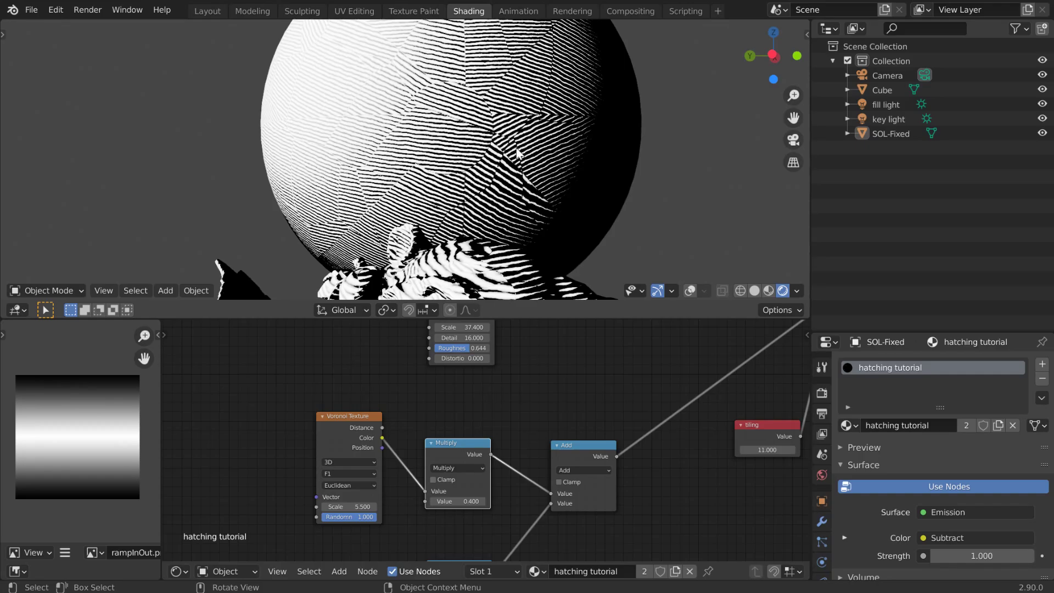
middle_click_drag(499, 176, 488, 200)
Step: Examine the varied hatching directions on the statue's chest, arms and dress from several angles in a maximized viewport
scroll(486, 206, "down", 5)
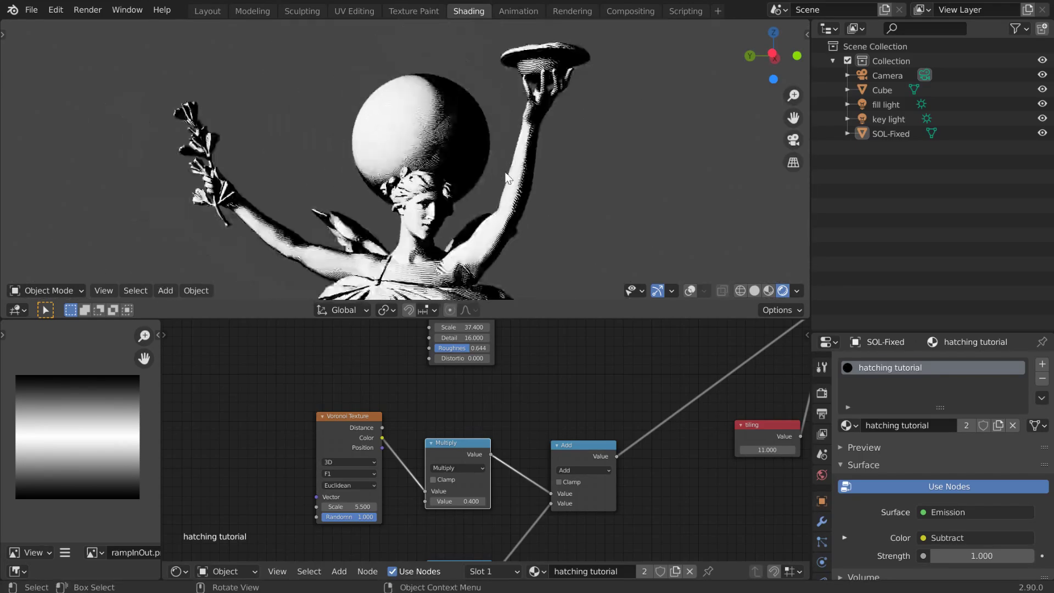
scroll(486, 206, "down", 4, "shift")
scroll(485, 205, "up", 4)
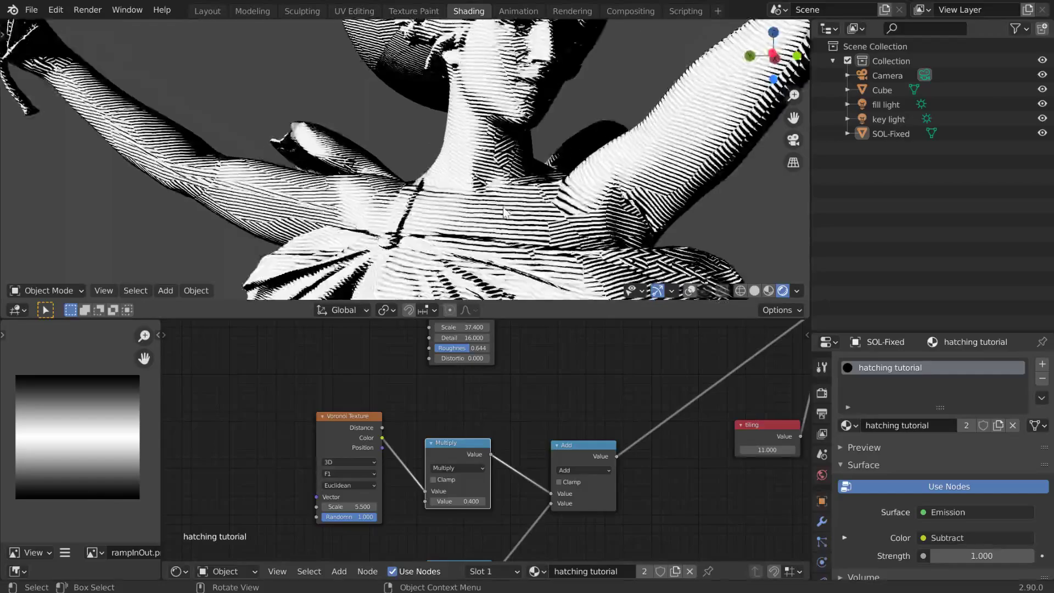
middle_click_drag(506, 209, 546, 188)
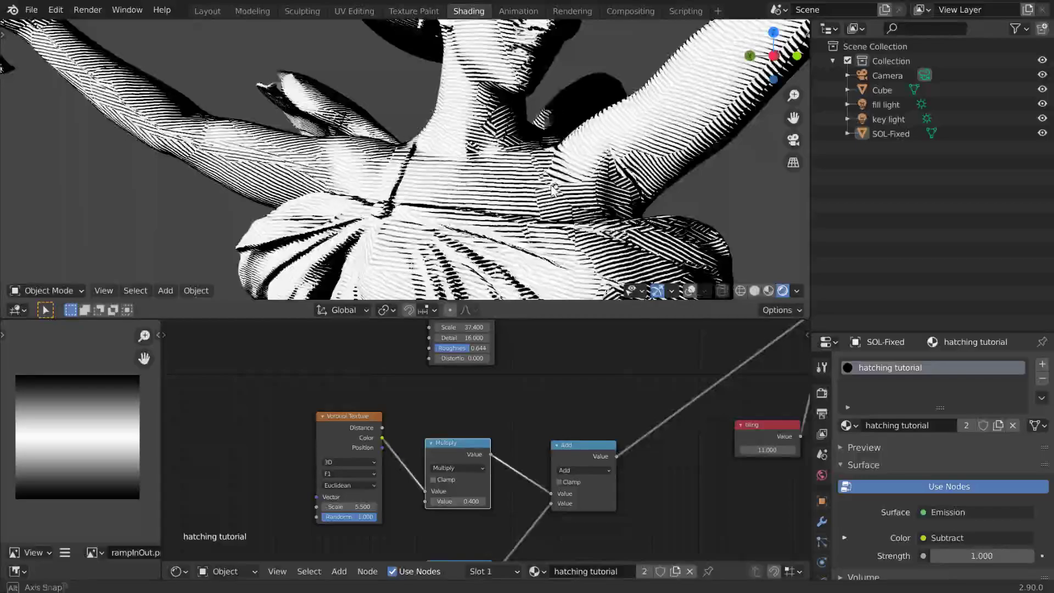
key("ctrl+space")
scroll(572, 282, "down", 4)
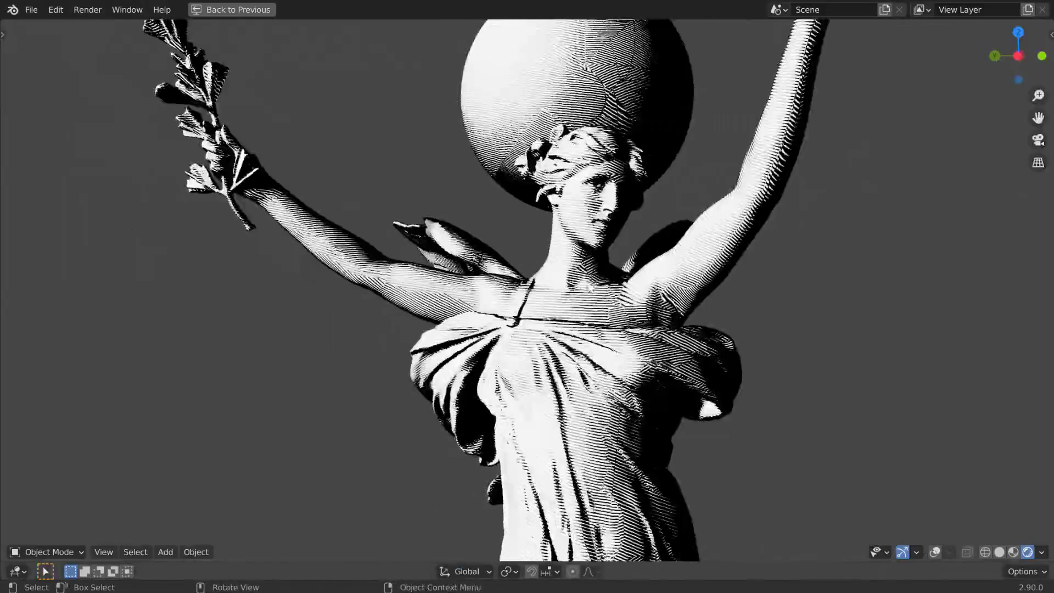
middle_click_drag(628, 327, 544, 233, "shift")
middle_click_drag(589, 282, 644, 302)
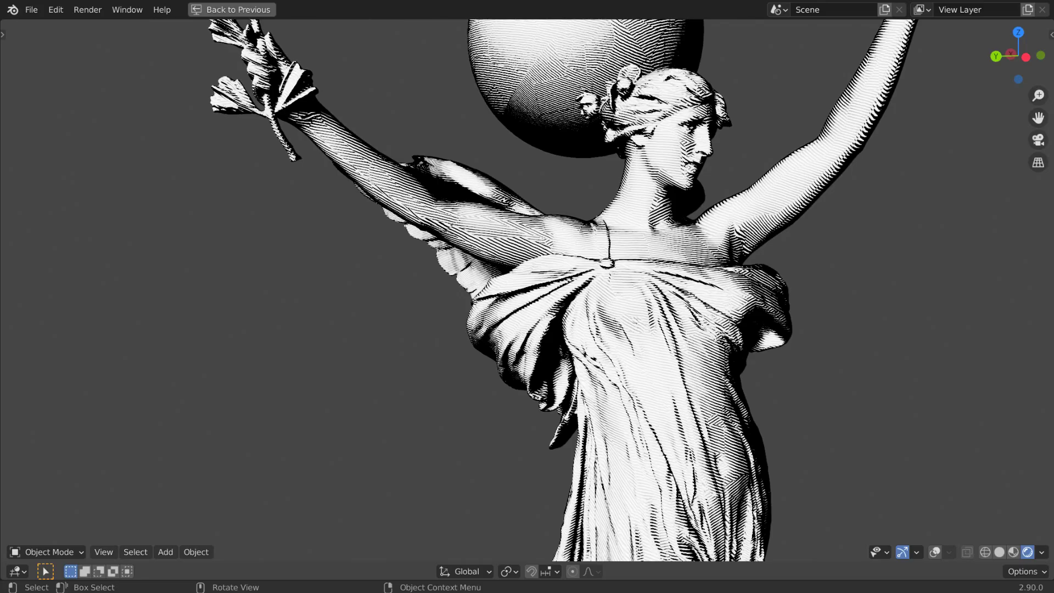
middle_click_drag(779, 351, 740, 346)
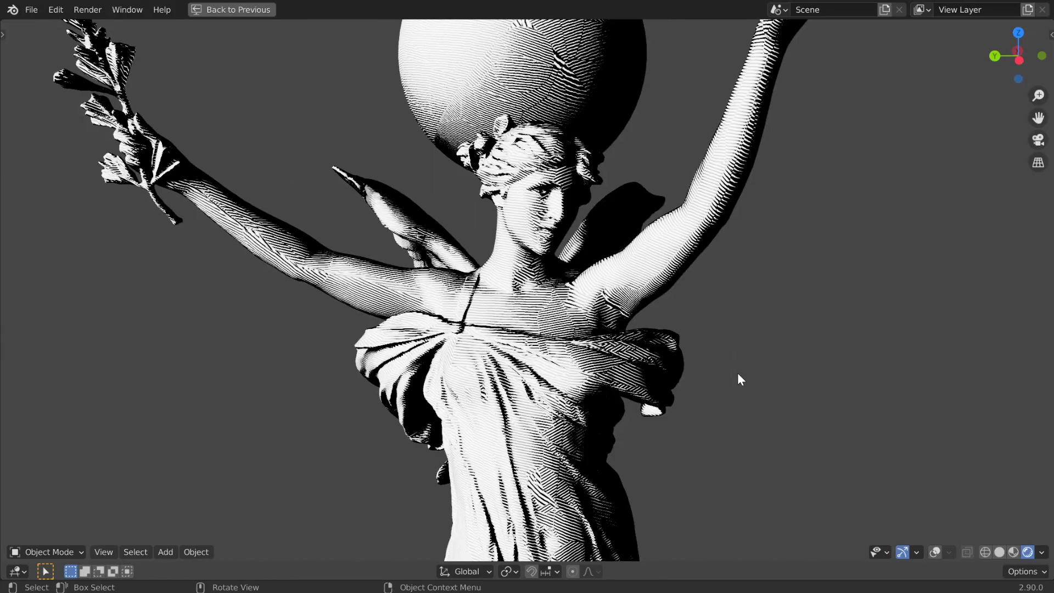
Step: Switch the node editor to the World shader and add an Image Texture node beside the Background node
key("ctrl+space")
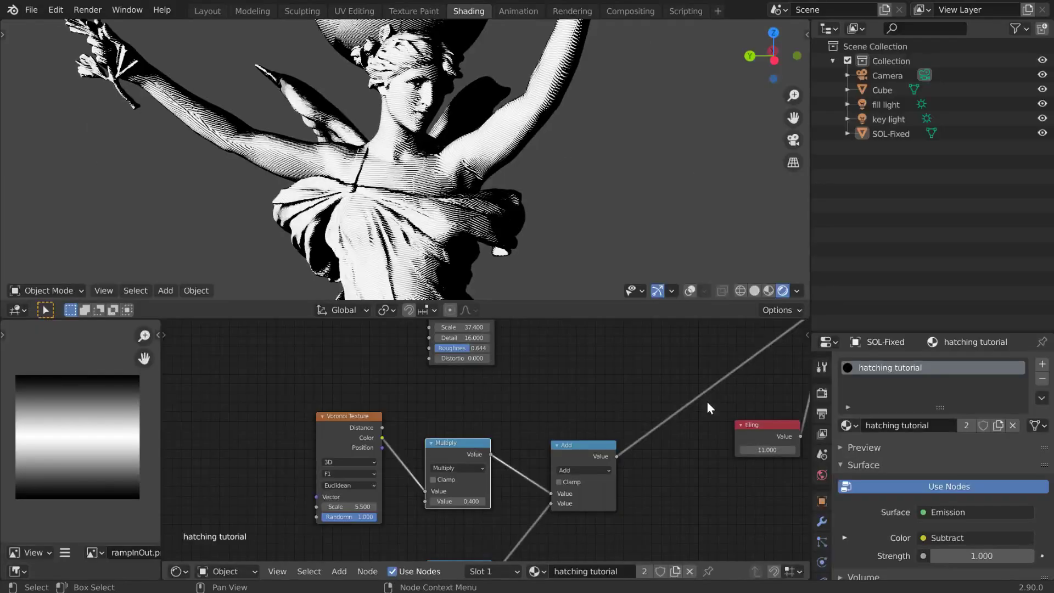
scroll(641, 405, "up", 3)
middle_click_drag(650, 504, 153, 545)
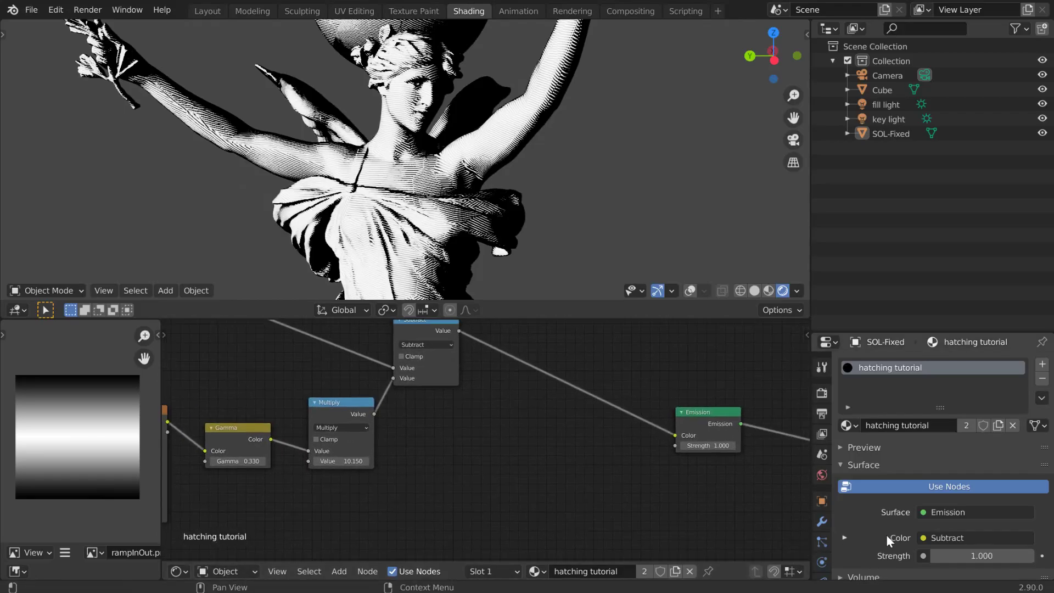
left_click(220, 572)
left_click(223, 539)
key("Home")
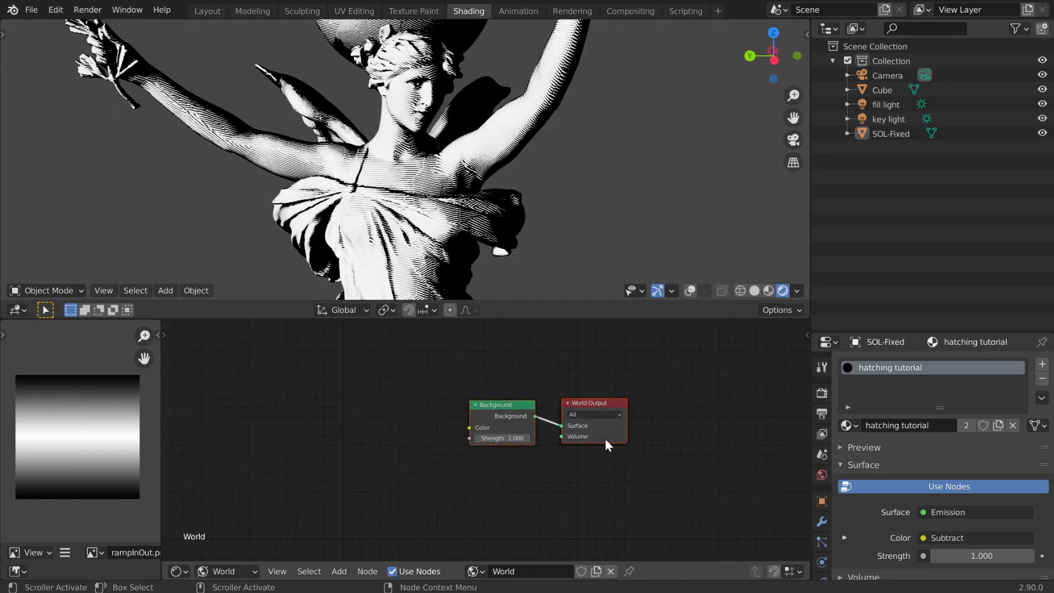
key("shift+a")
left_click(344, 428)
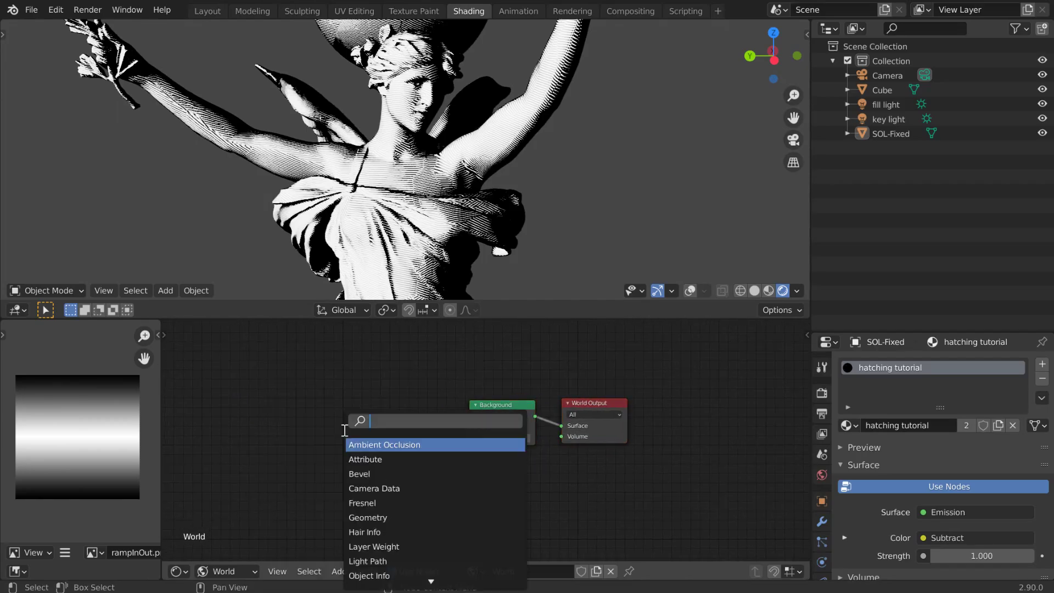
type("ima")
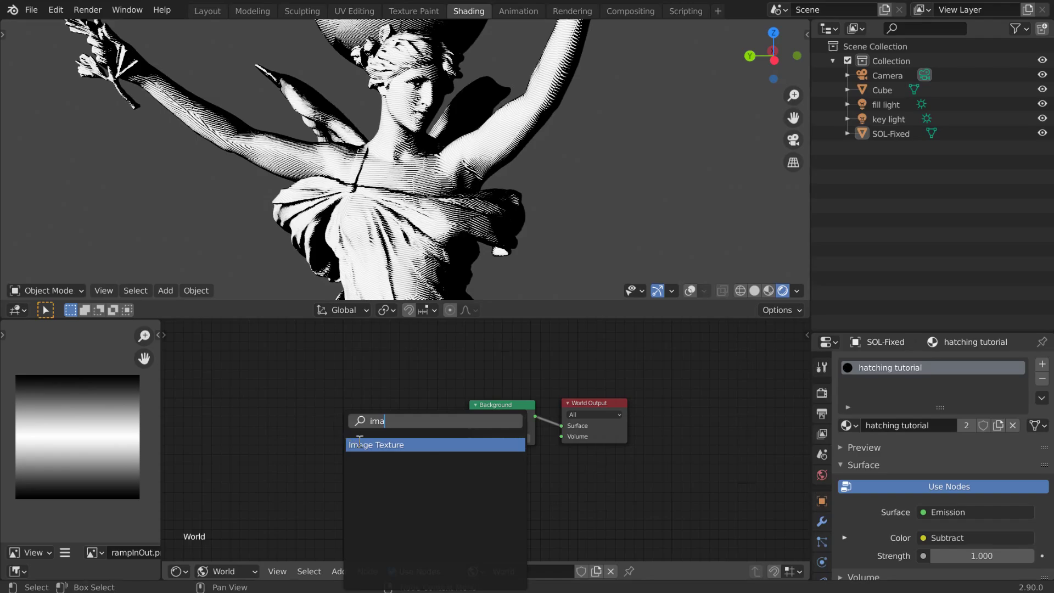
left_click(360, 444)
left_click(300, 417)
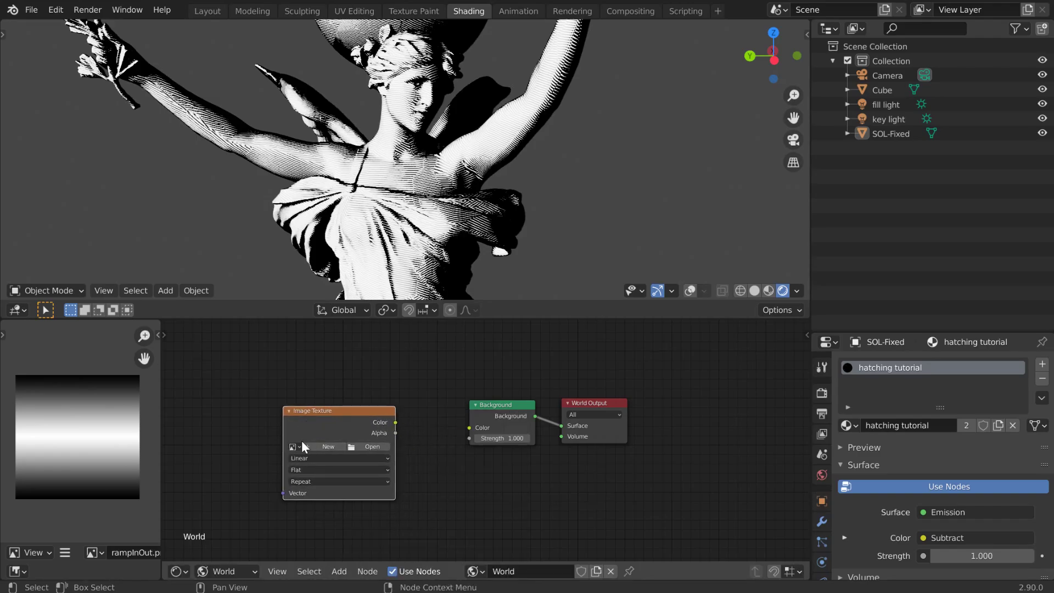
Step: Load dirty032_square brighter.jpg into the World's Image Texture node and connect its Color to the Background node's Color
scroll(301, 440, "up", 1)
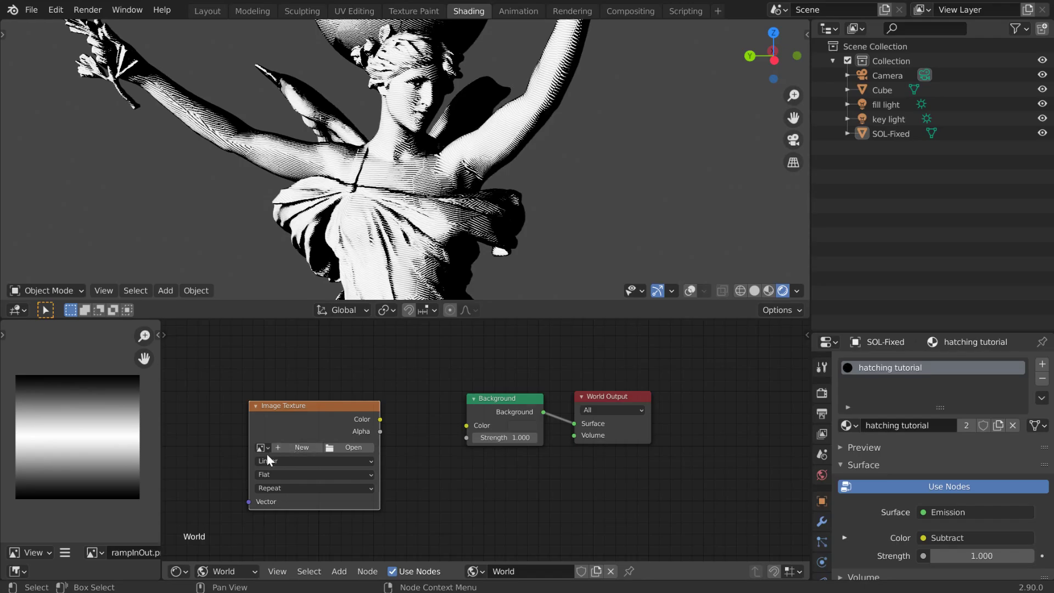
left_click(262, 449)
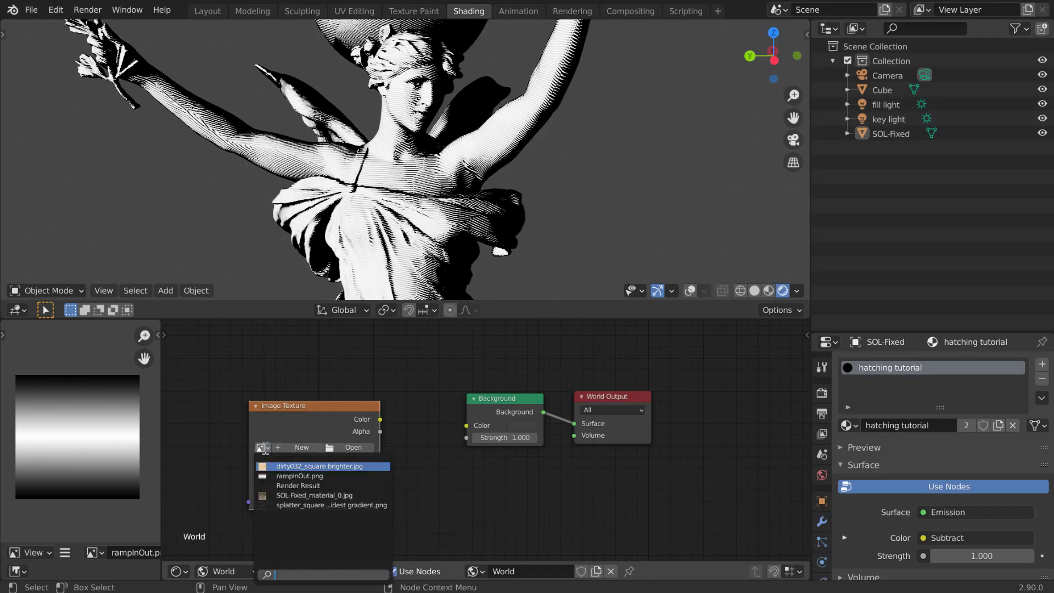
left_click(297, 467)
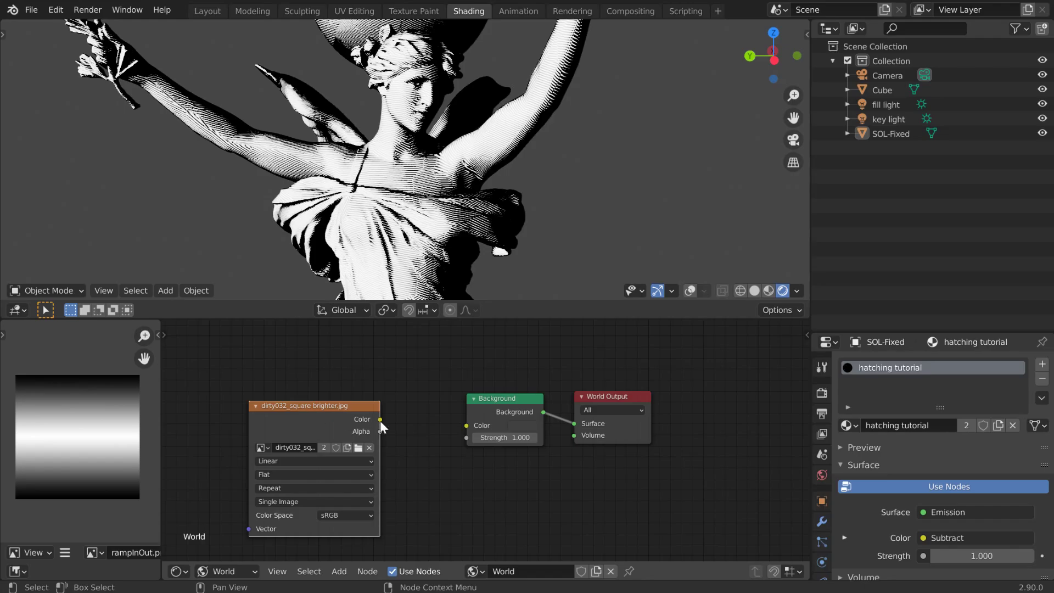
left_click_drag(380, 420, 469, 425)
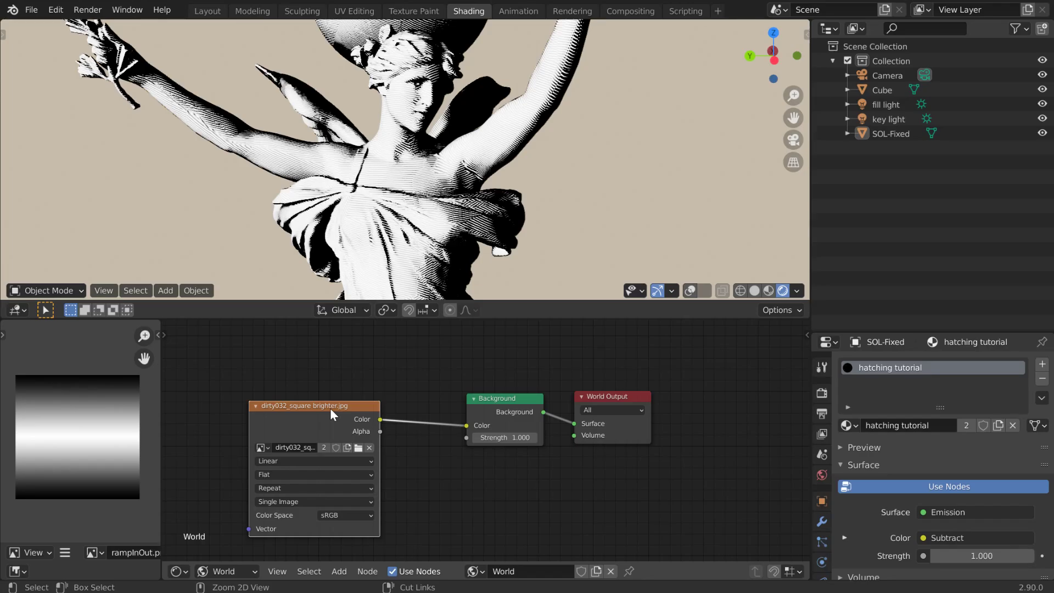
Step: Add Mapping and Texture Coordinate nodes to the World image texture and feed the Camera output into the Mapping Vector
key("ctrl+t")
scroll(275, 360, "left", 5)
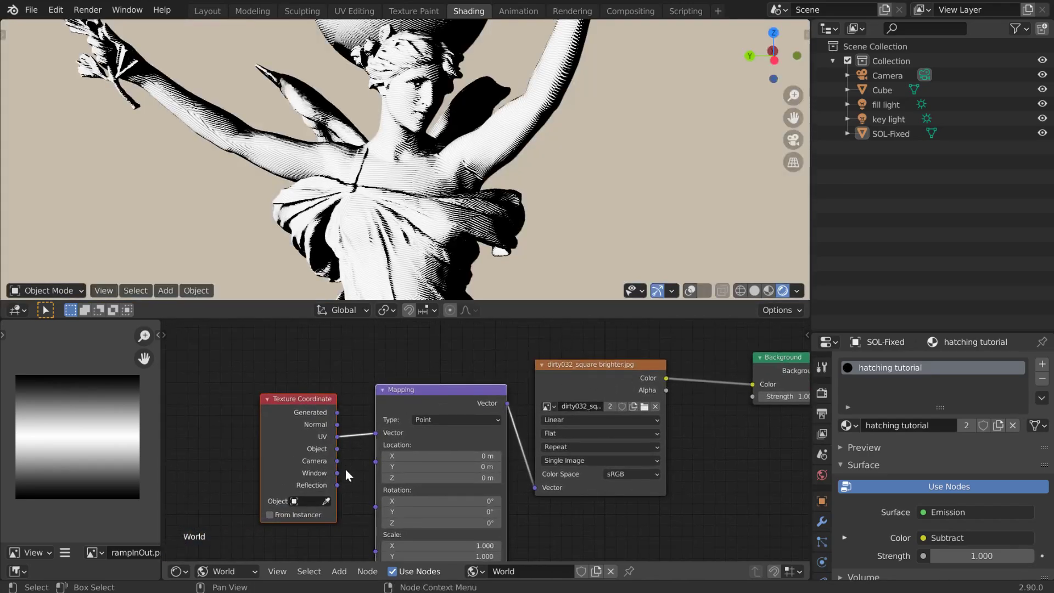
left_click_drag(337, 460, 379, 433)
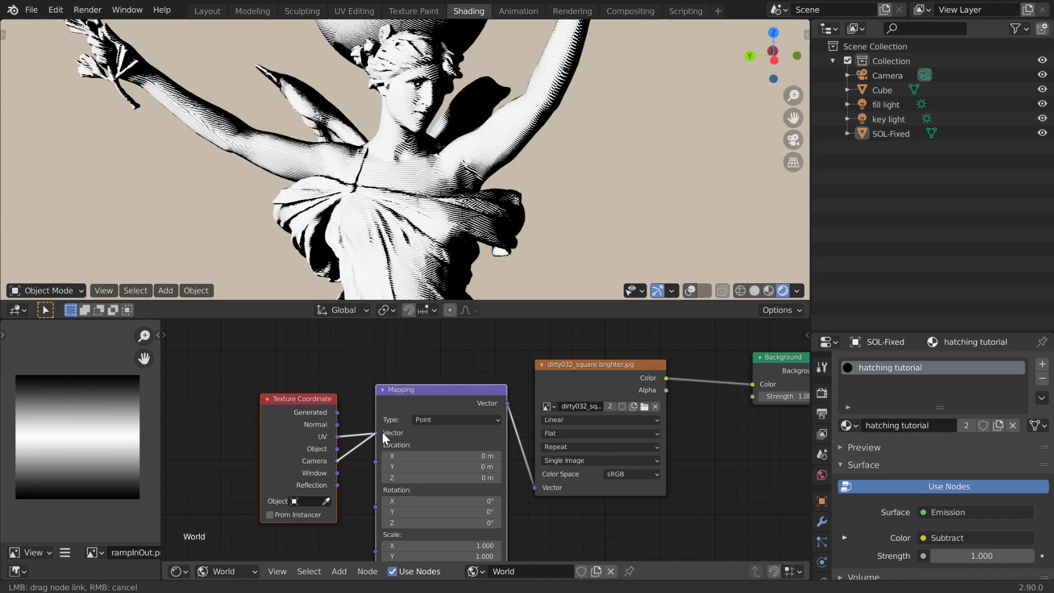
middle_click_drag(424, 239, 446, 241)
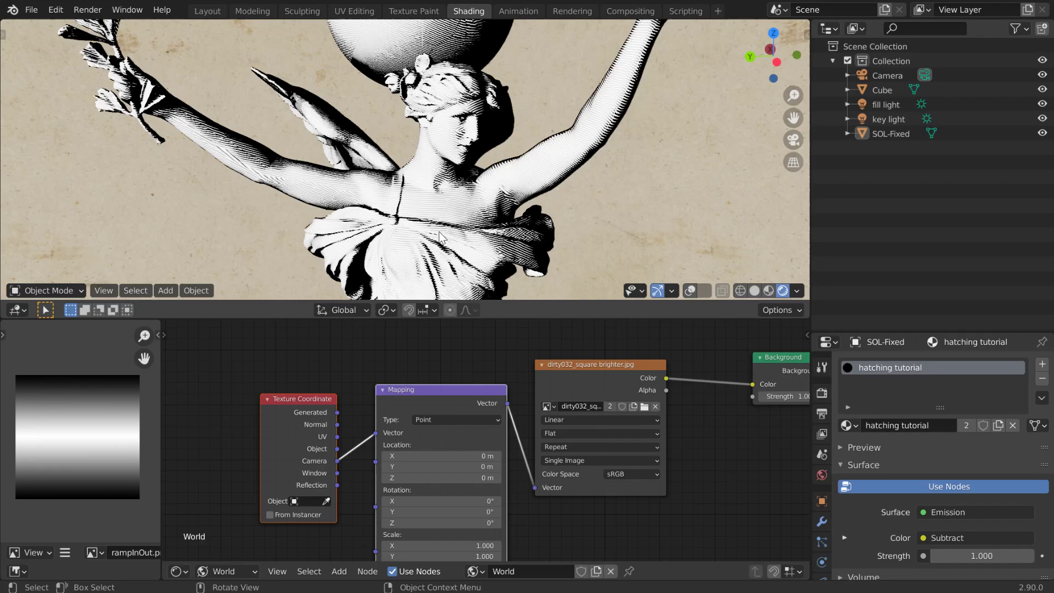
Step: Select the statue and return the node editor to its hatching tutorial object material
left_click(439, 238)
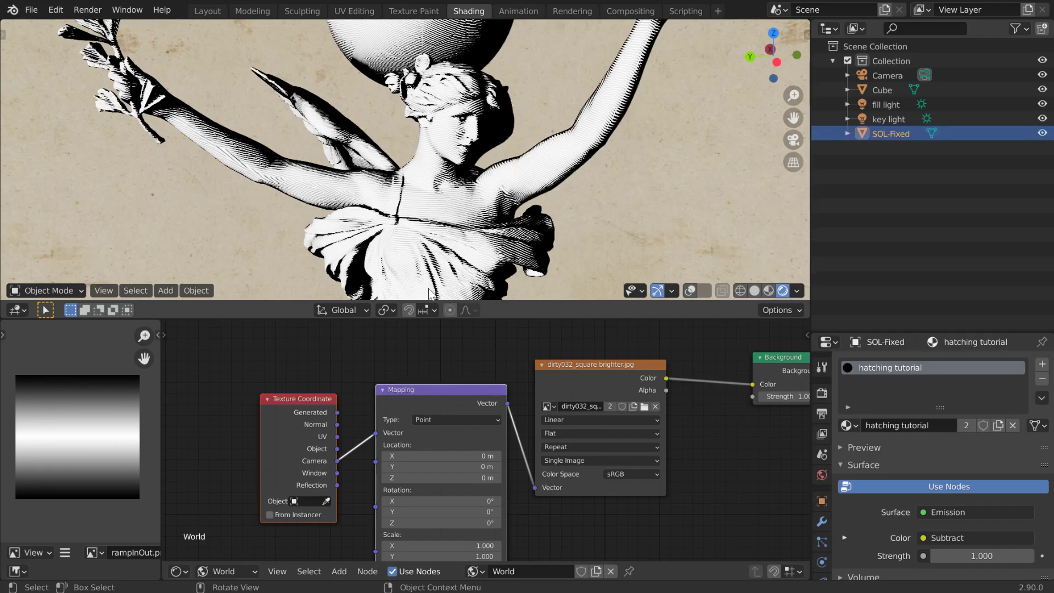
left_click(235, 572)
left_click(230, 553)
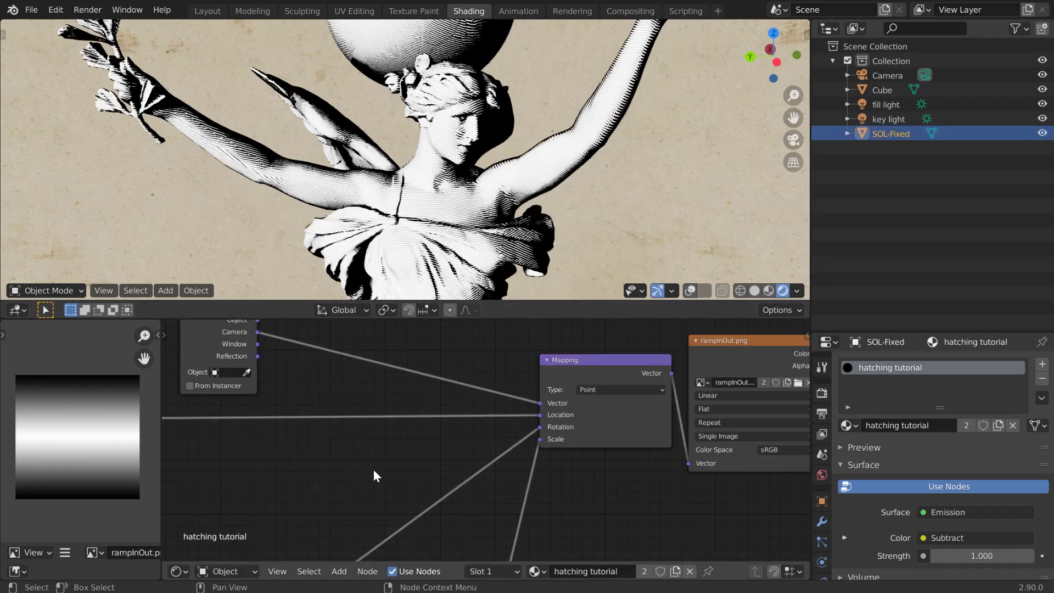
mouse_move(374, 469)
middle_mouse_down()
mouse_move(430, 539)
mouse_move(421, 516)
middle_mouse_up()
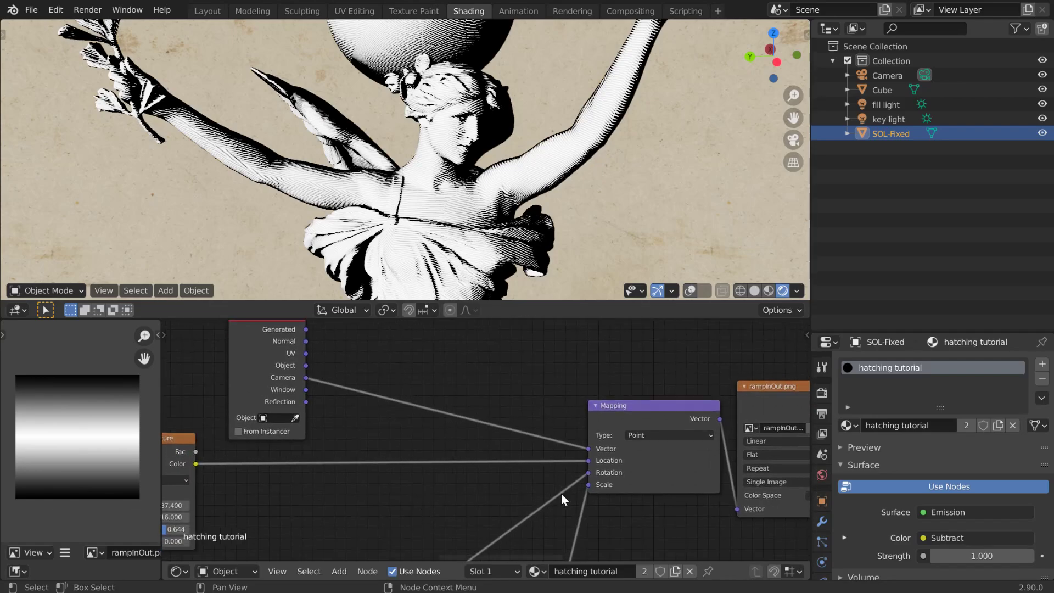
Step: Maximize the node editor and move the Emission node farther from the Subtract node to make room between them
key("ctrl+space")
scroll(479, 454, "down", 5)
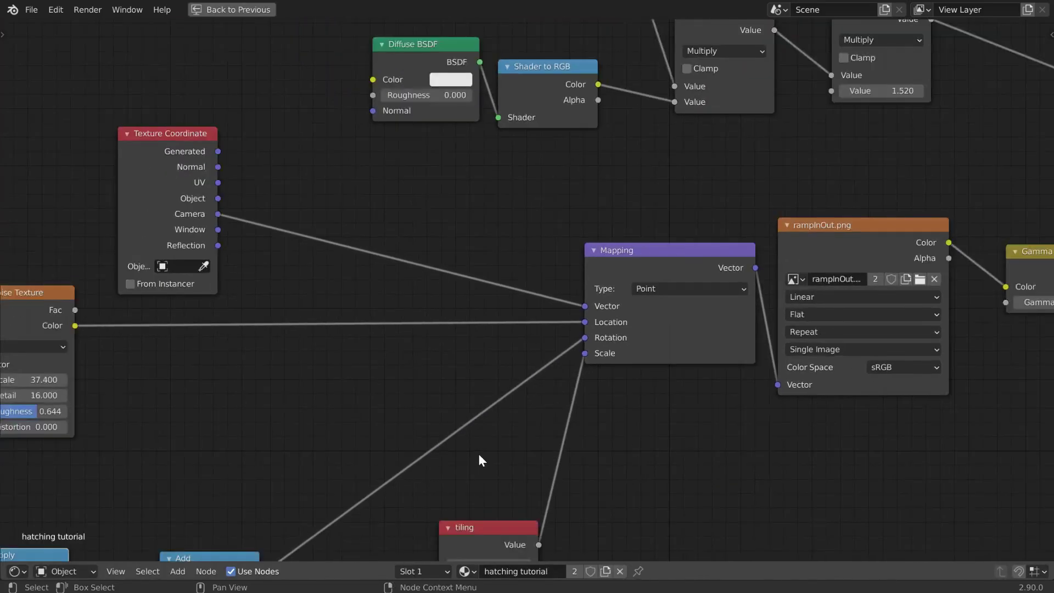
middle_click_drag(653, 430, 452, 560)
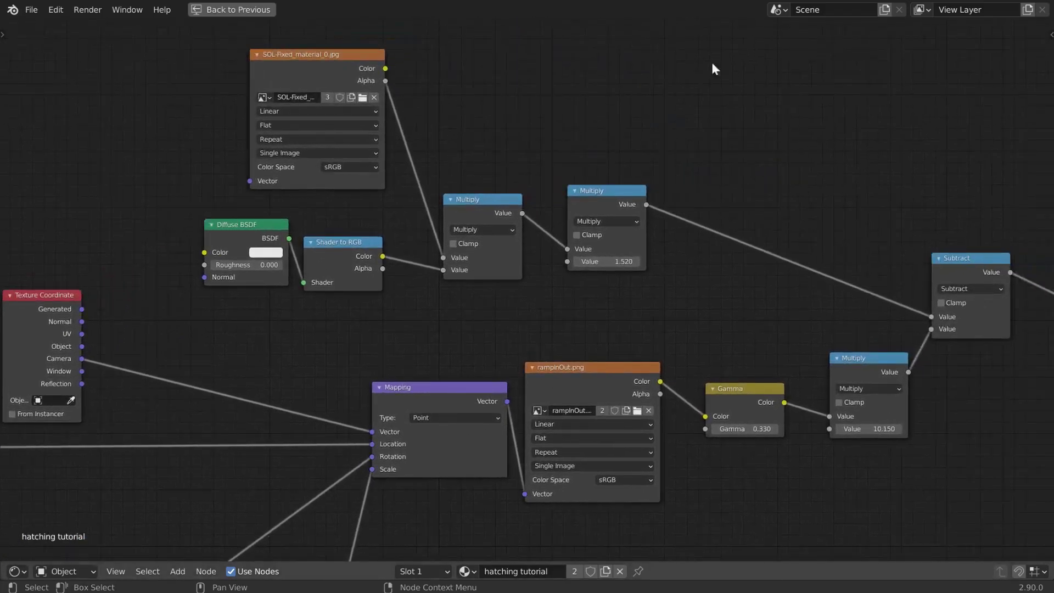
mouse_move(823, 117)
middle_mouse_down()
mouse_move(788, 130)
mouse_move(384, 90)
mouse_move(320, 93)
middle_mouse_up()
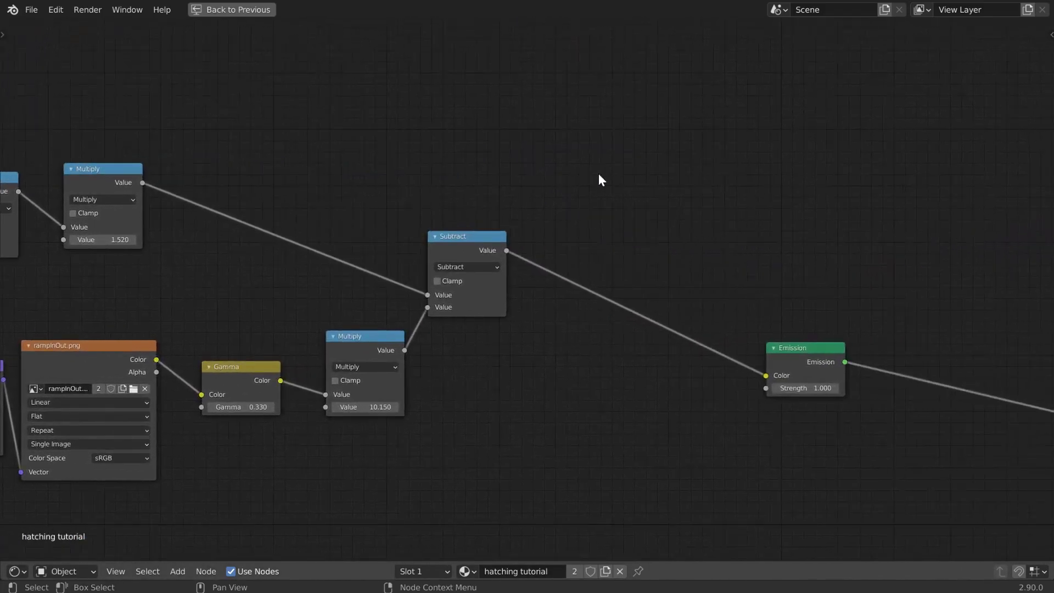
middle_click_drag(716, 275, 608, 265)
left_click_drag(684, 335, 798, 303)
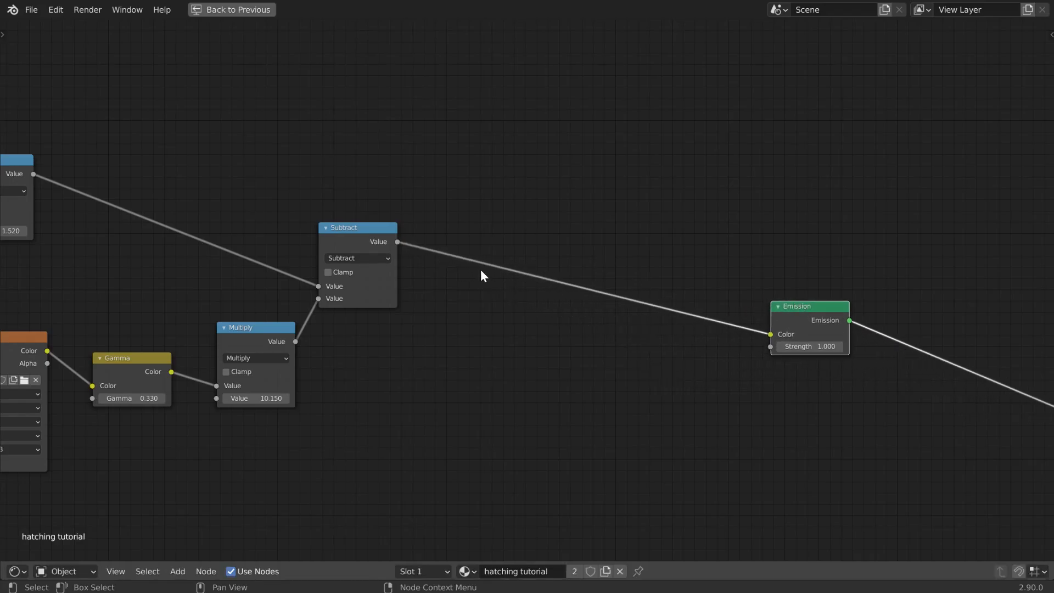
scroll(426, 338, "down", 3)
scroll(408, 355, "down", 1)
mouse_move(408, 355)
middle_mouse_down()
mouse_move(539, 357)
mouse_move(767, 294)
mouse_move(852, 220)
mouse_move(18, 178)
mouse_move(661, 304)
mouse_move(676, 331)
middle_mouse_up()
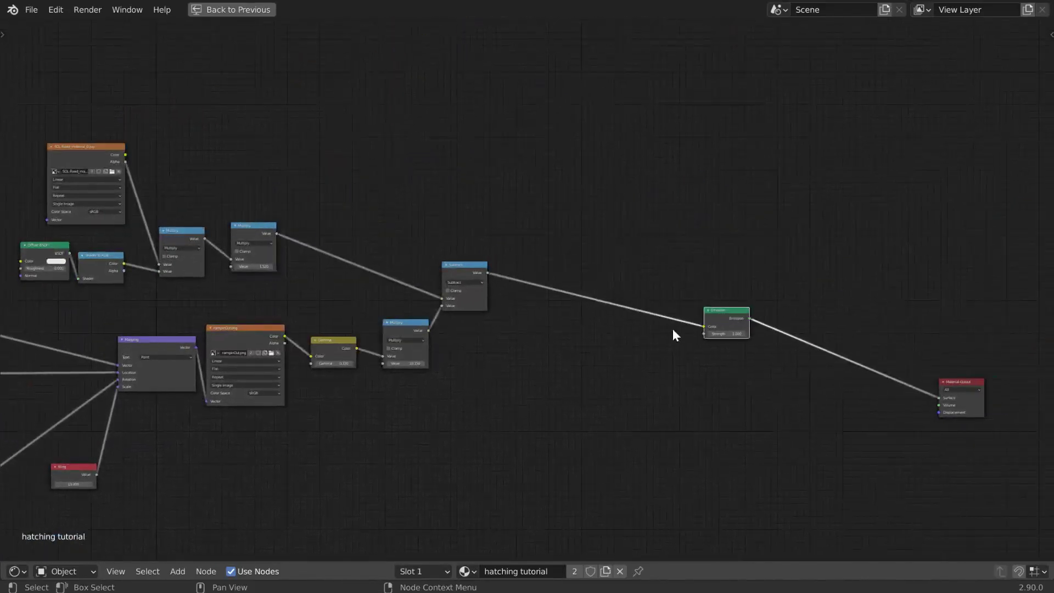
scroll(676, 329, "up", 3)
left_click_drag(890, 332, 882, 312)
middle_click_drag(715, 275, 553, 325)
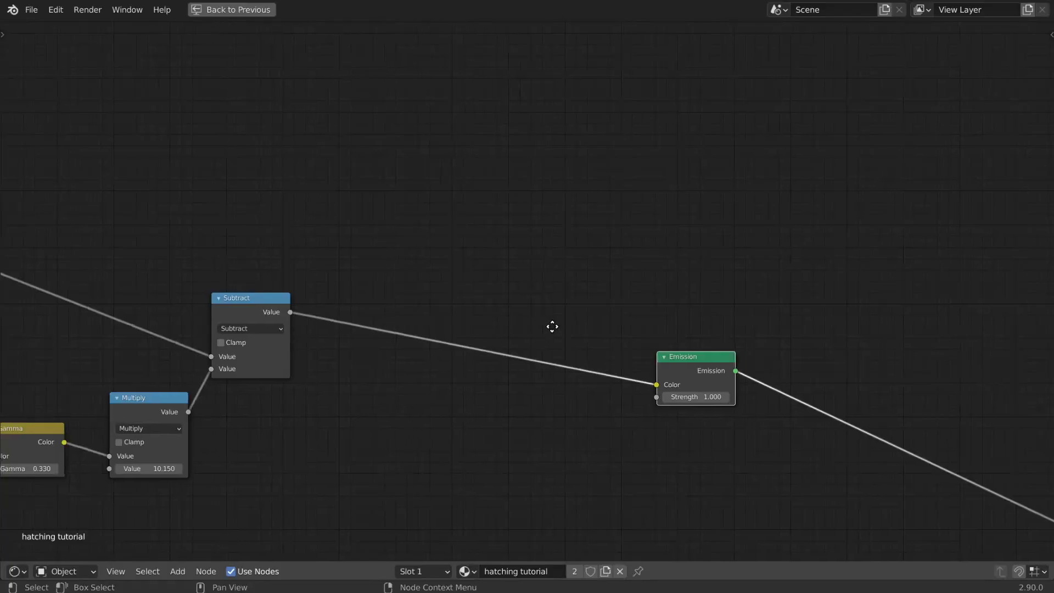
Step: Add an Image Texture node above the Subtract-to-Emission link and load dirty032_square brighter.jpg into it
key("shift+a")
left_click(472, 265)
type("ima")
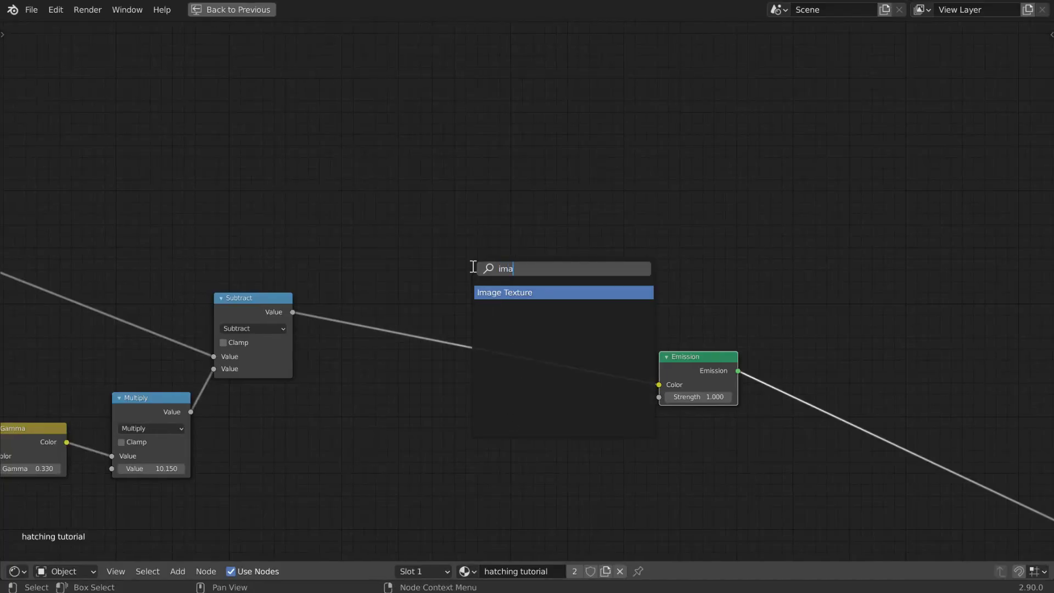
left_click(528, 292)
left_click(482, 185)
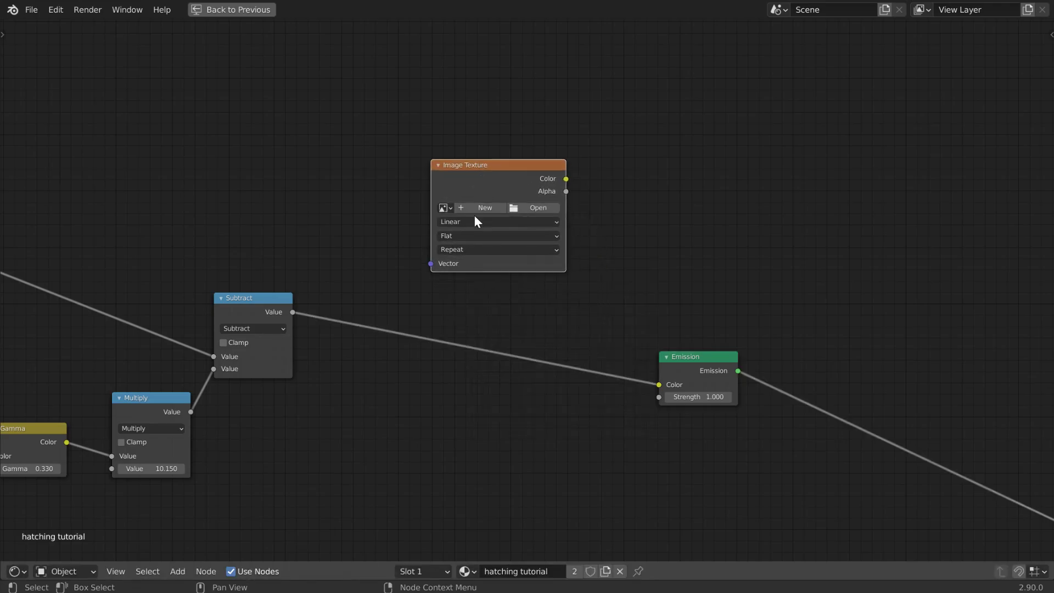
left_click(445, 209)
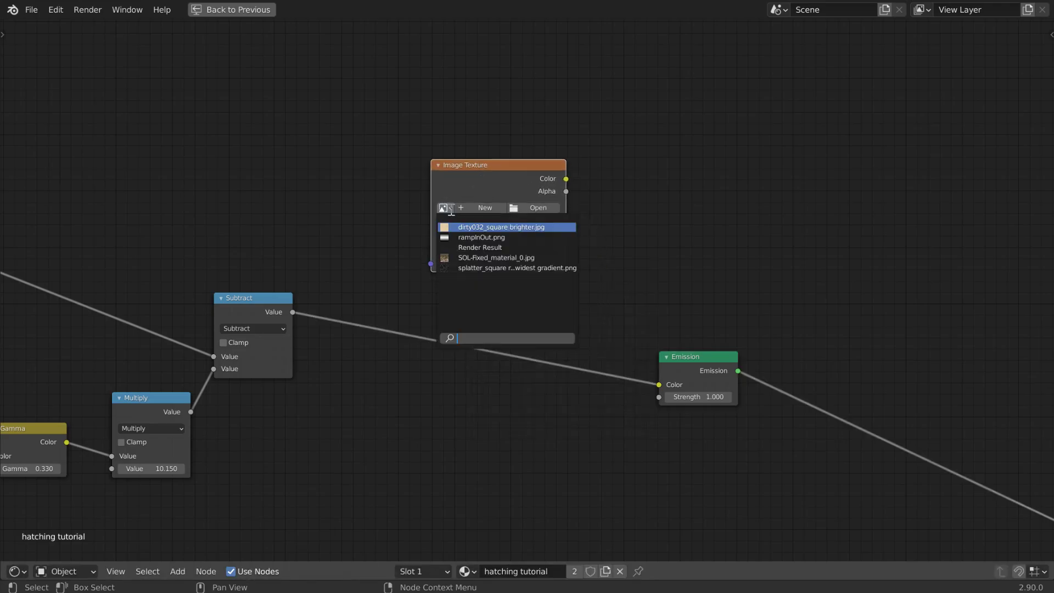
left_click(474, 227)
Step: Add Mapping and Texture Coordinate nodes to the material's paper texture, use Camera coordinates, and move both clear of the Subtract node
key("ctrl+t")
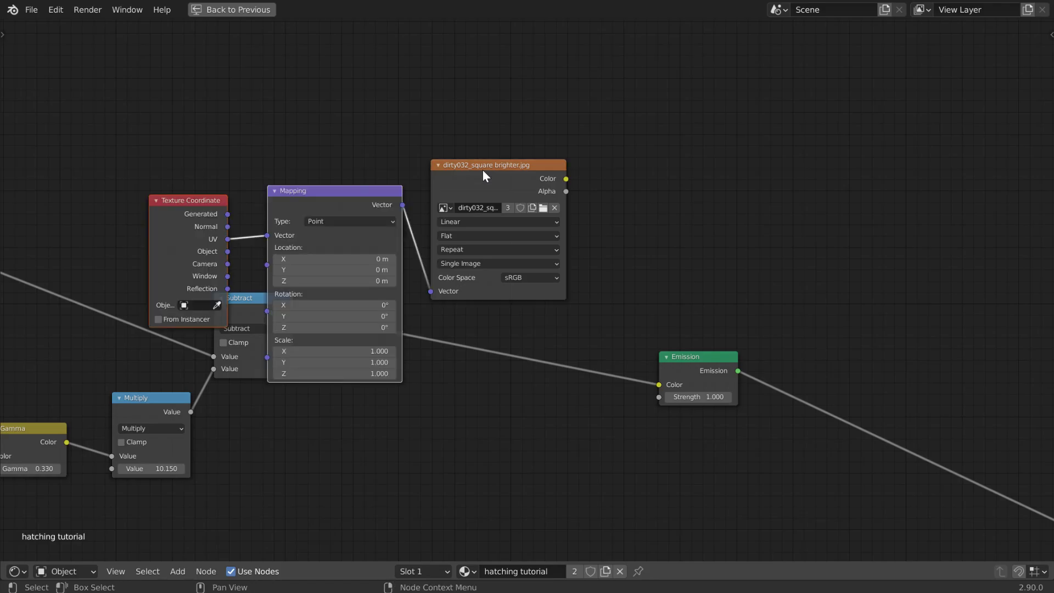
left_click_drag(228, 258, 263, 88)
middle_click_drag(410, 324, 396, 332)
Step: Insert a MixRGB node between the Subtract and Emission nodes and set its blending mode to Multiply
key("shift+a")
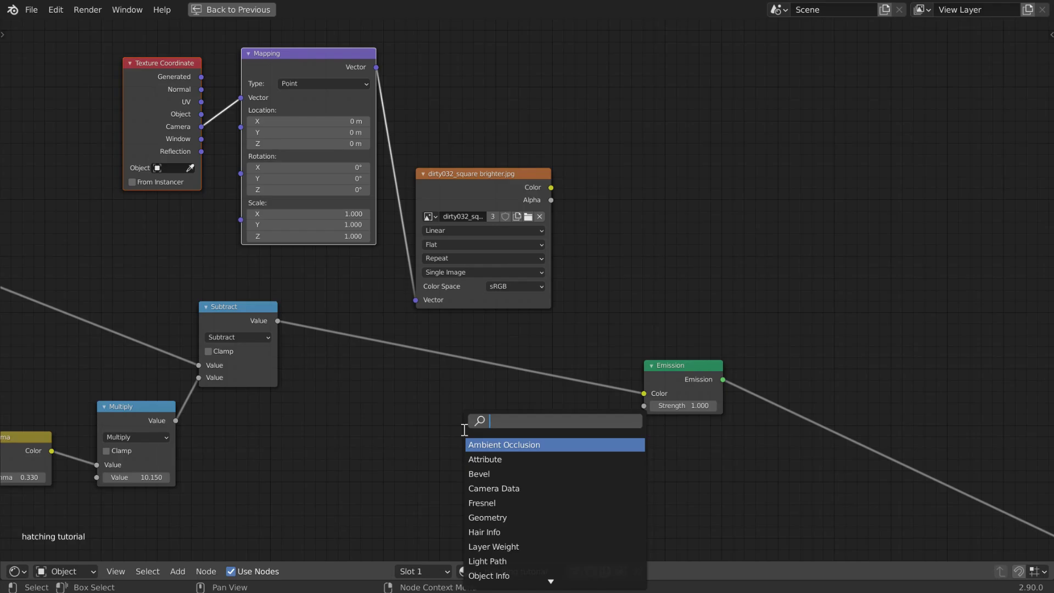
type("rg")
key("Down")
key("Down")
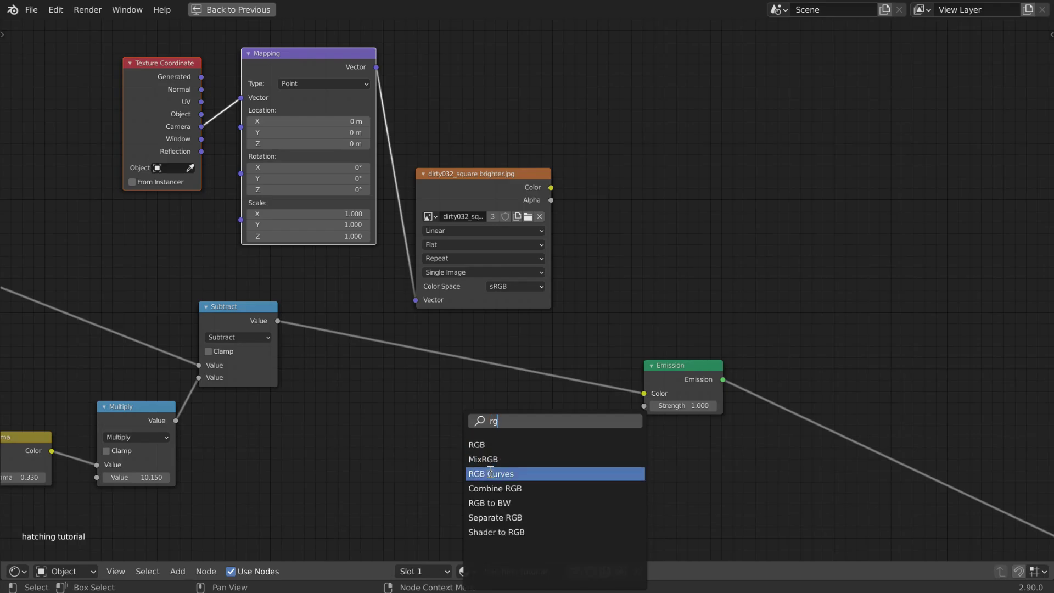
key("Up")
key("Return")
left_click(544, 328)
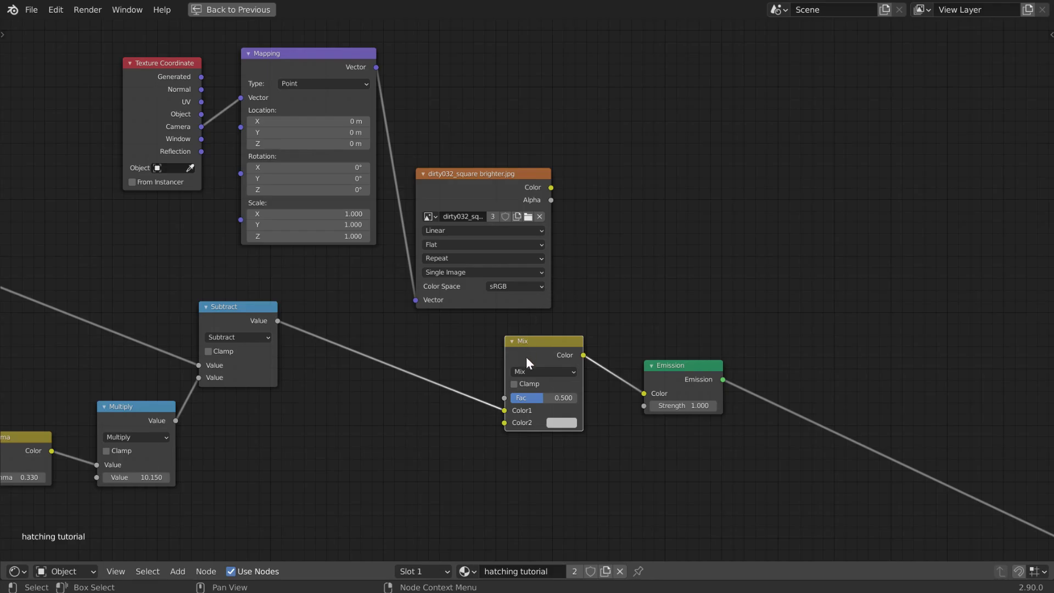
left_click(534, 372)
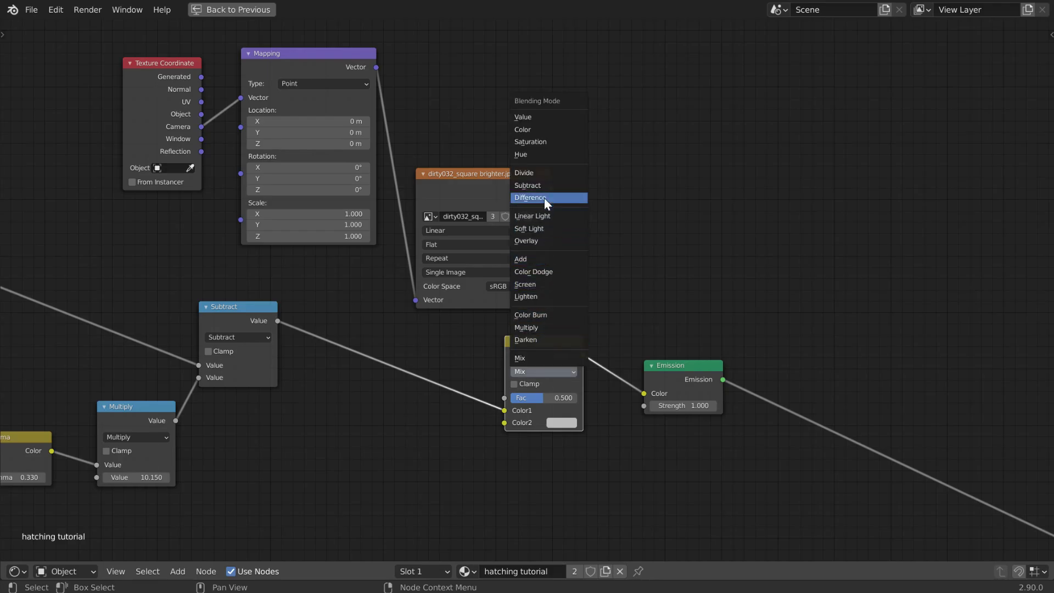
left_click(539, 327)
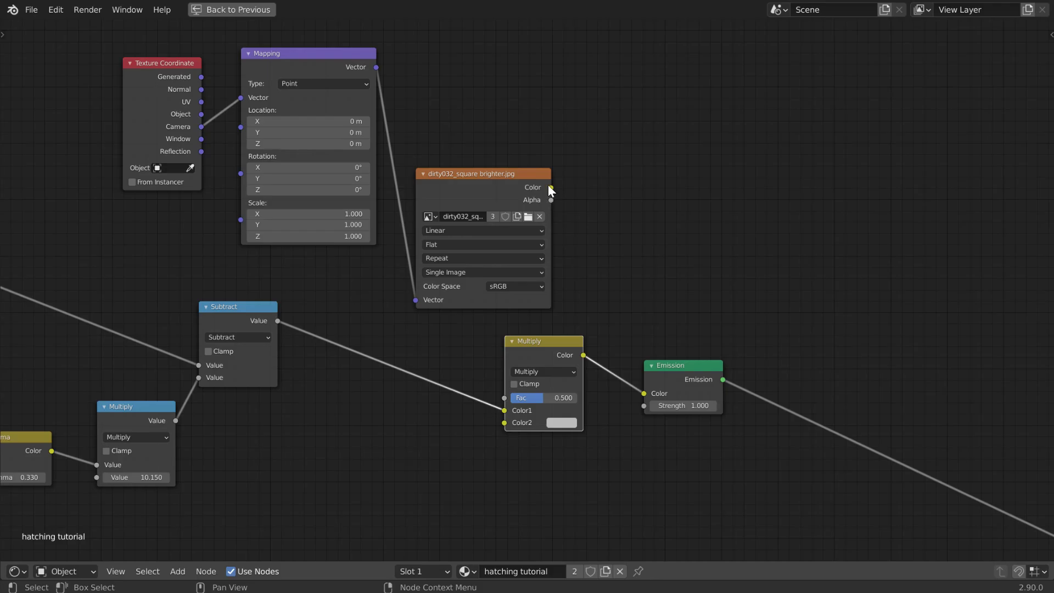
Step: Connect the paper texture's Color to the MixRGB's Color1 and Subtract to Color2, set Fac to 1.000, and inspect the statue in a maximized viewport
left_click_drag(550, 187, 574, 404)
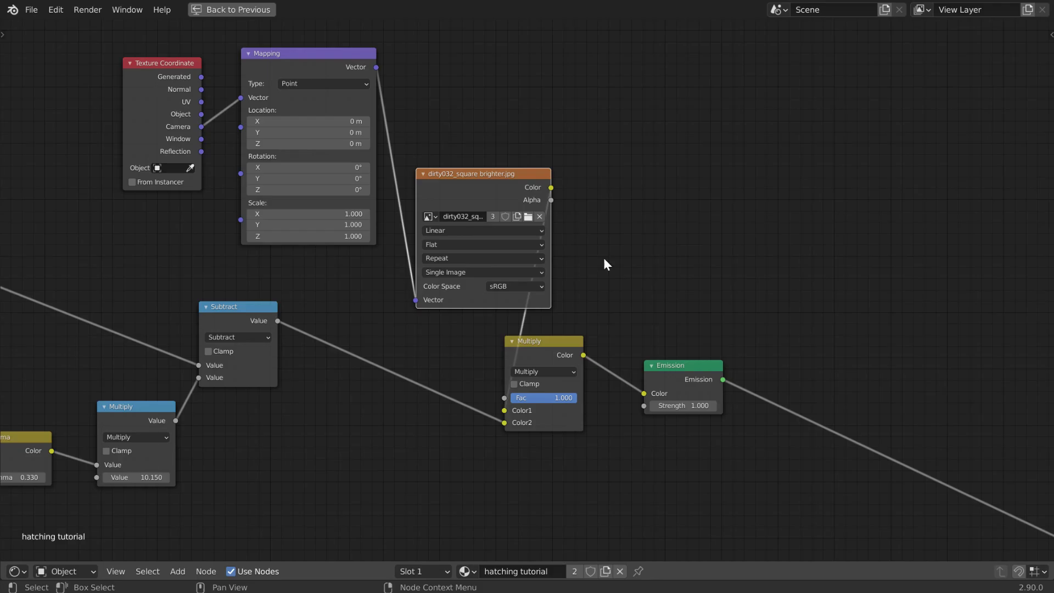
key("ctrl+space")
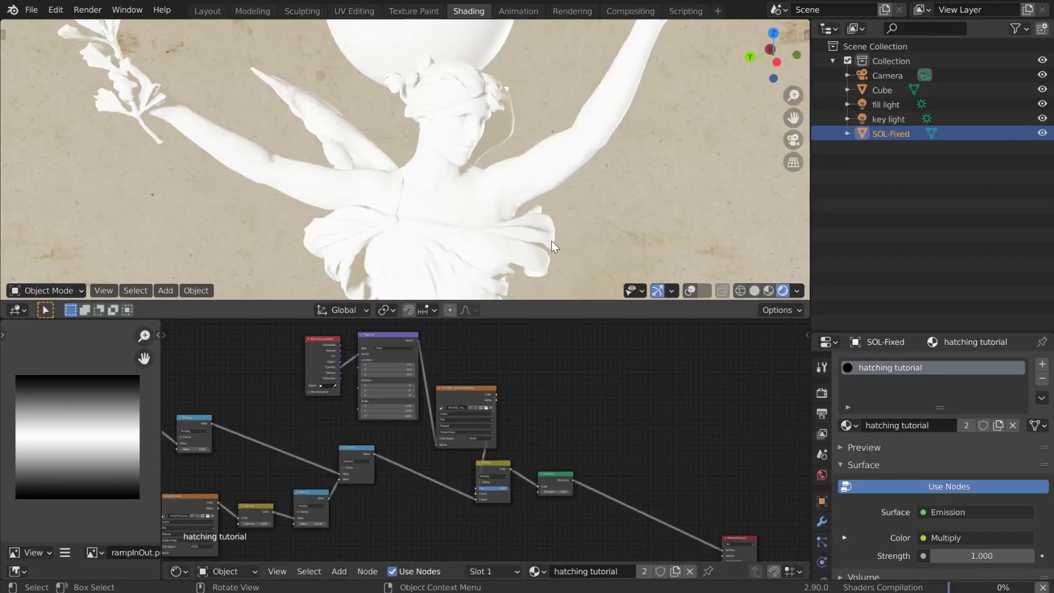
middle_click_drag(529, 243, 504, 228)
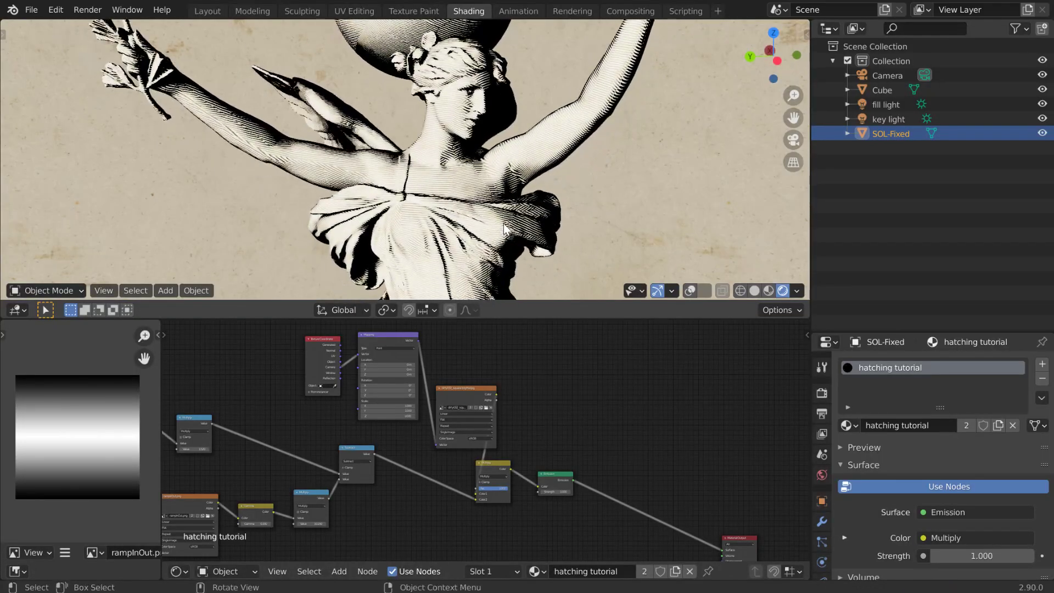
key("ctrl+space")
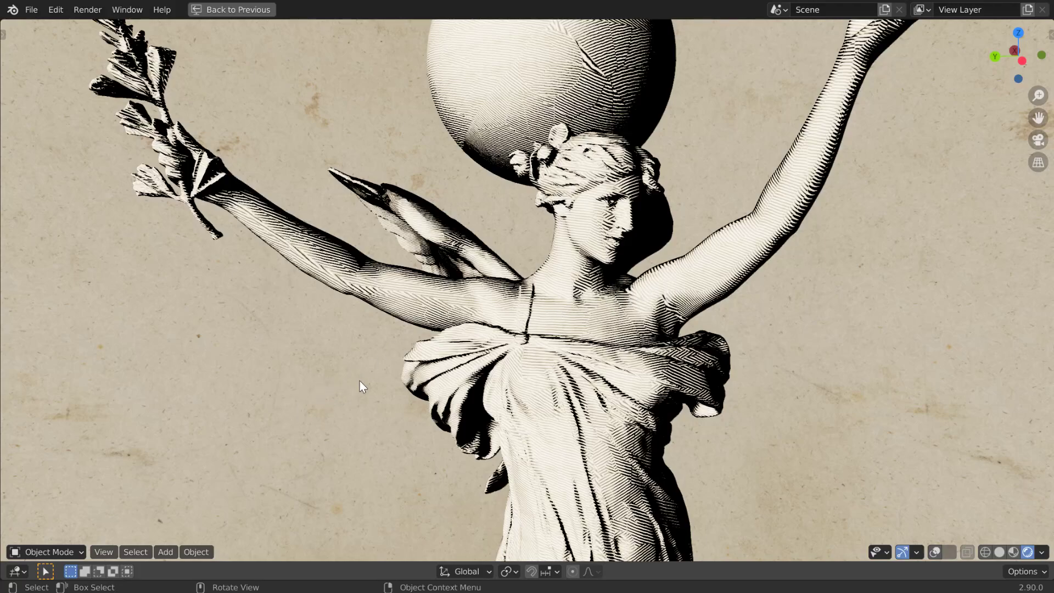
Step: Move the Subtract node closer to the colour Multiply node, enable its Clamp option, and inspect the statue in a maximized viewport
key("ctrl+space")
scroll(409, 471, "up", 3)
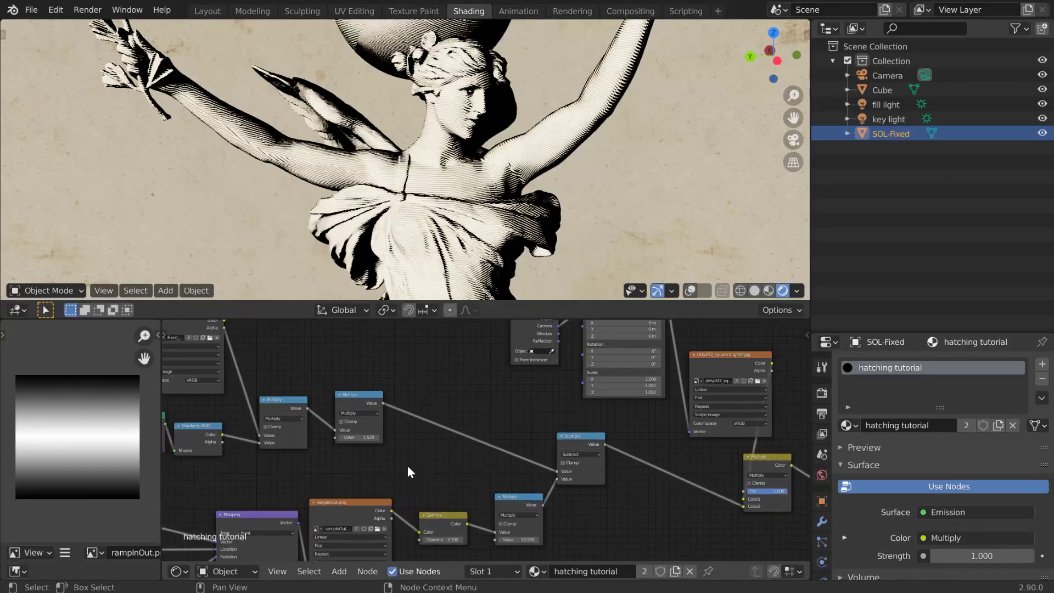
scroll(407, 467, "up", 2)
middle_click_drag(405, 466, 248, 446)
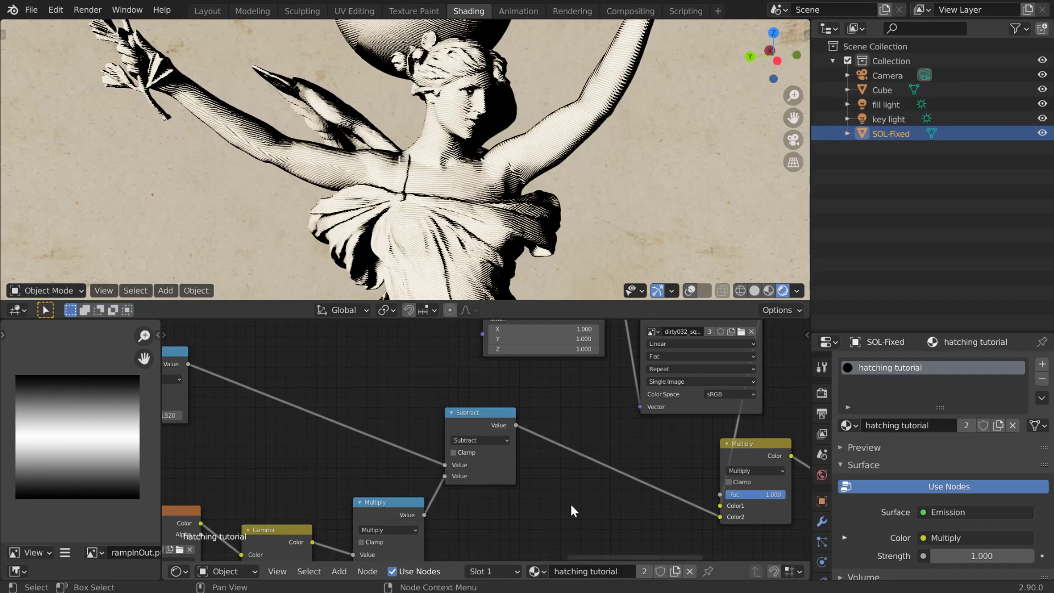
middle_click_drag(571, 504, 488, 516)
left_click(403, 427)
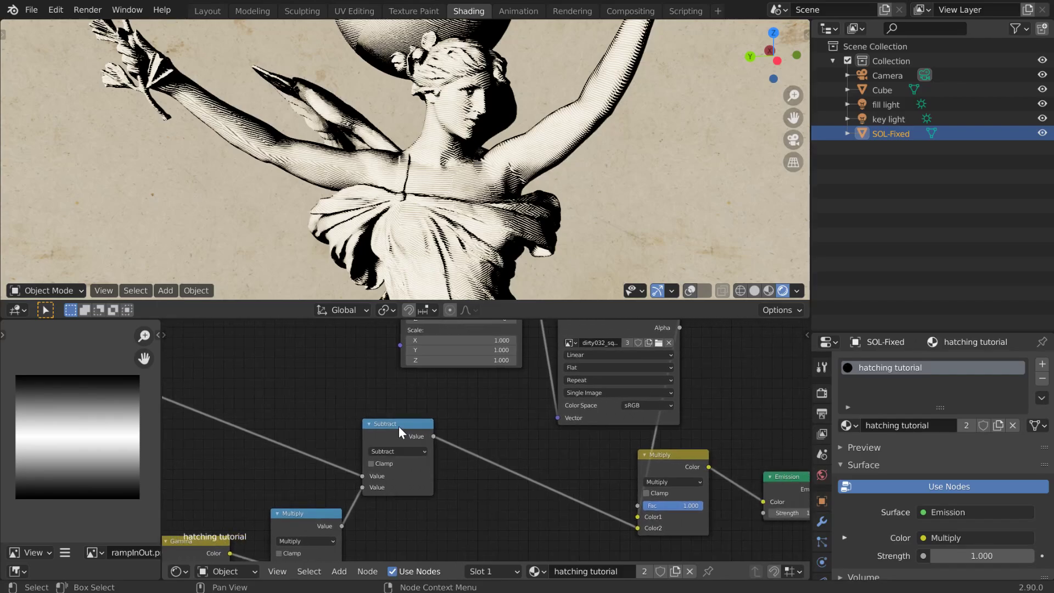
left_click_drag(398, 426, 456, 446)
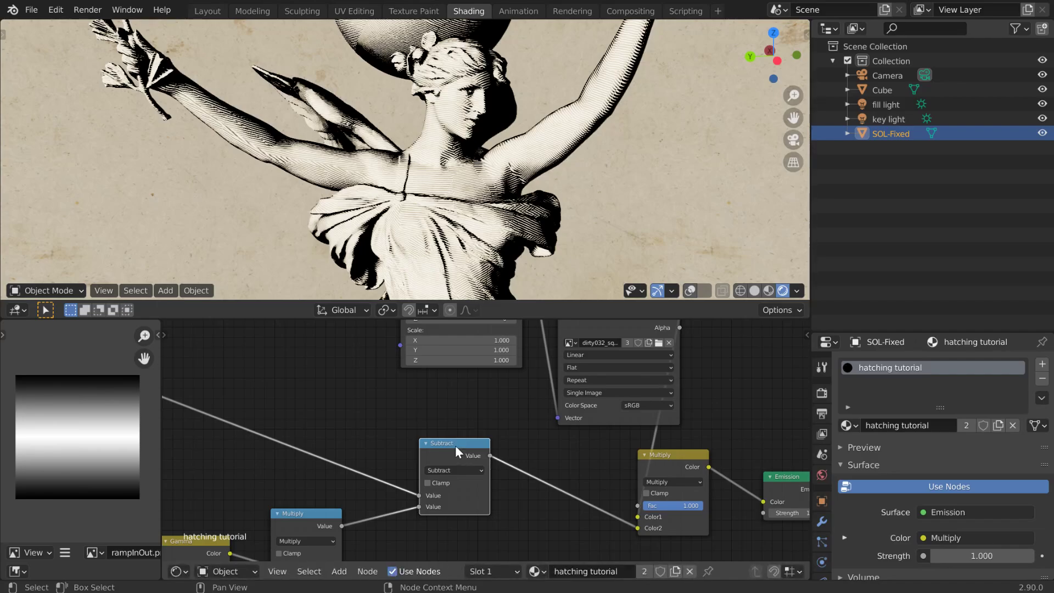
left_click(428, 482)
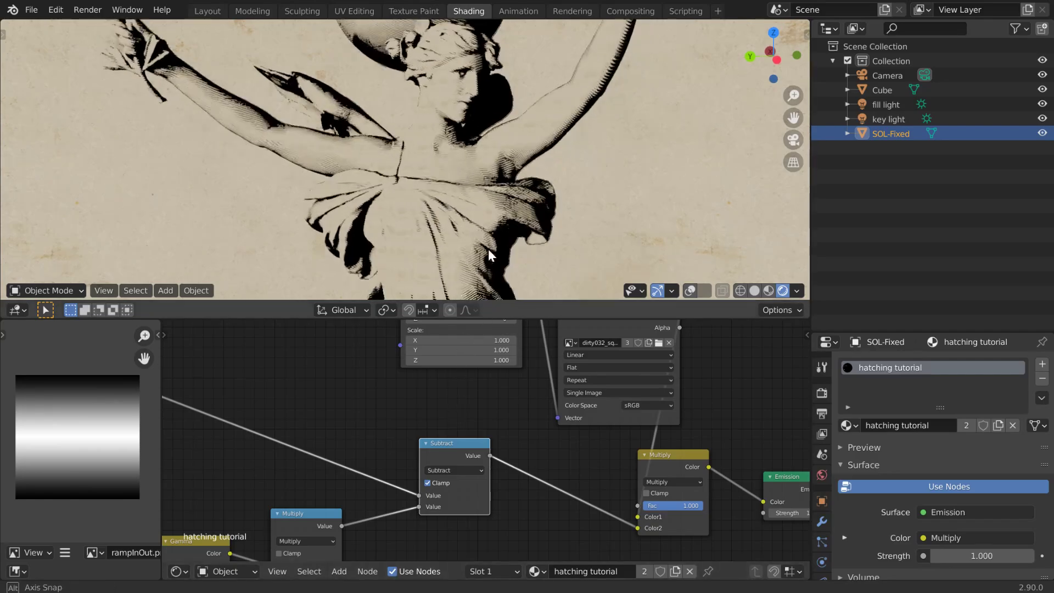
key("ctrl+alt+space")
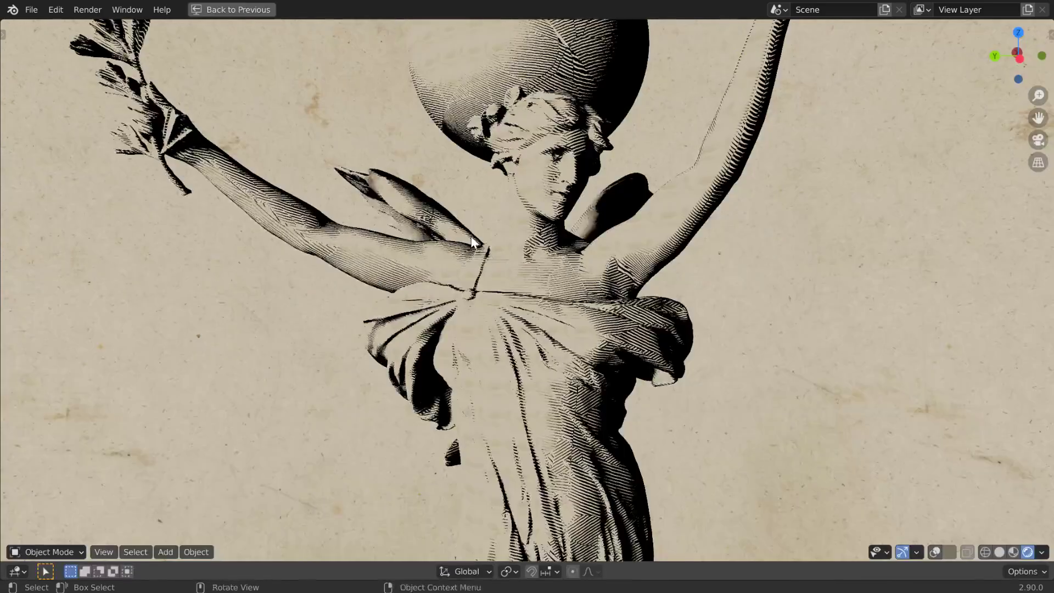
scroll(471, 250, "up", 3)
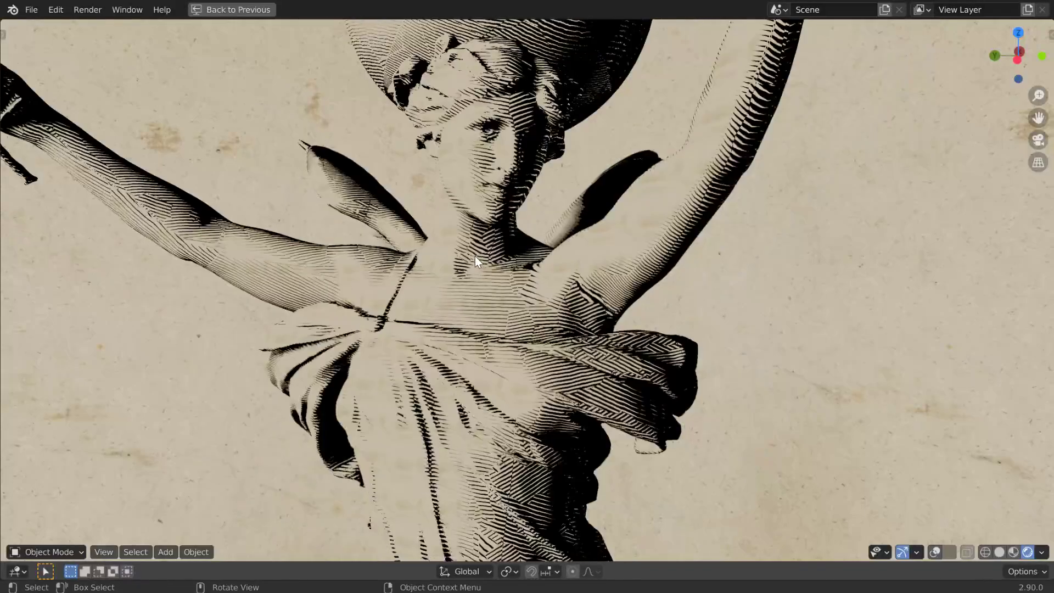
Step: Set the tiling Value node that feeds the hatching Mapping node's Scale to 13
key("ctrl+space")
middle_click_drag(297, 491, 650, 352)
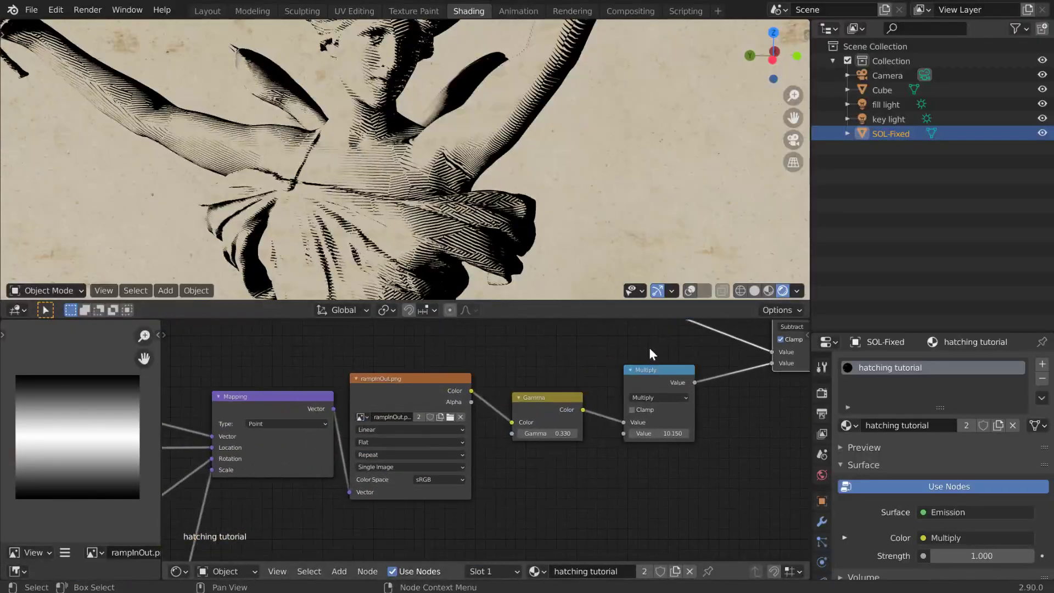
middle_click_drag(479, 520, 738, 398)
left_click(403, 497)
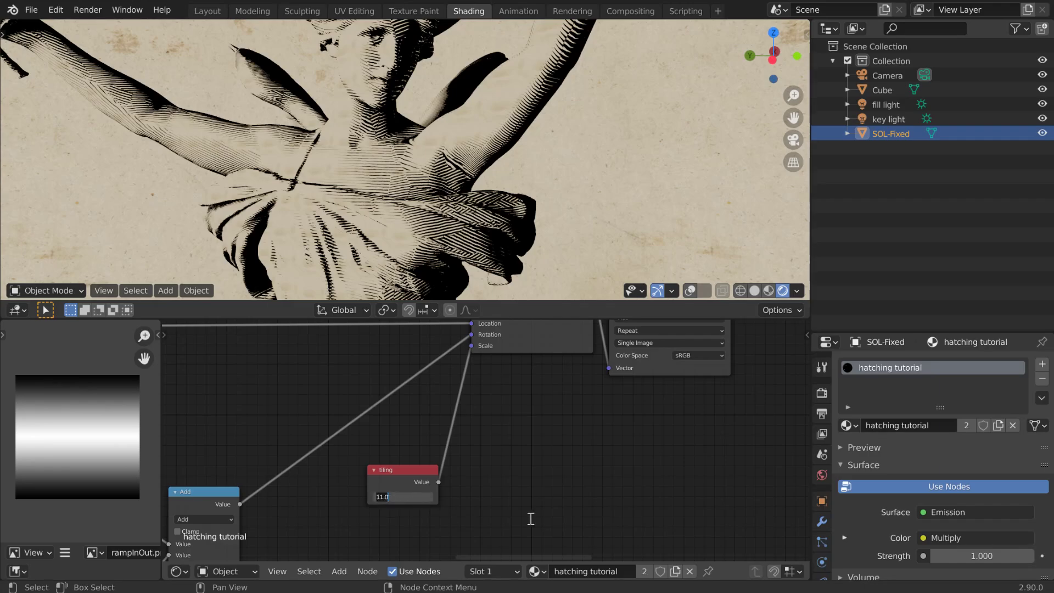
type("13")
key("Return")
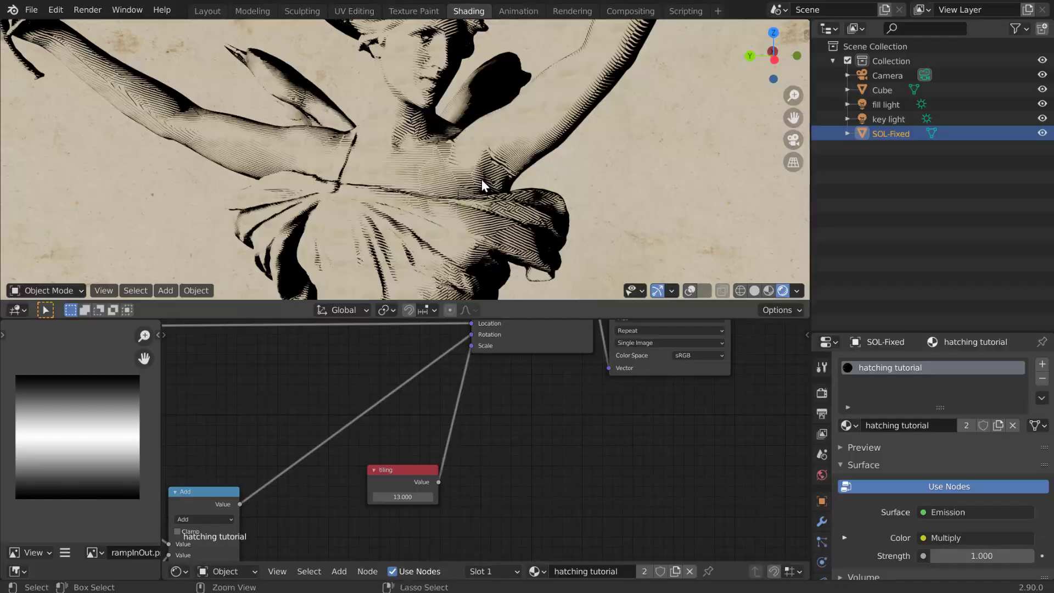
Step: Examine the hatching on the statue and sphere from several angles and distances in a maximized viewport
key("ctrl+space")
scroll(506, 253, "down", 8)
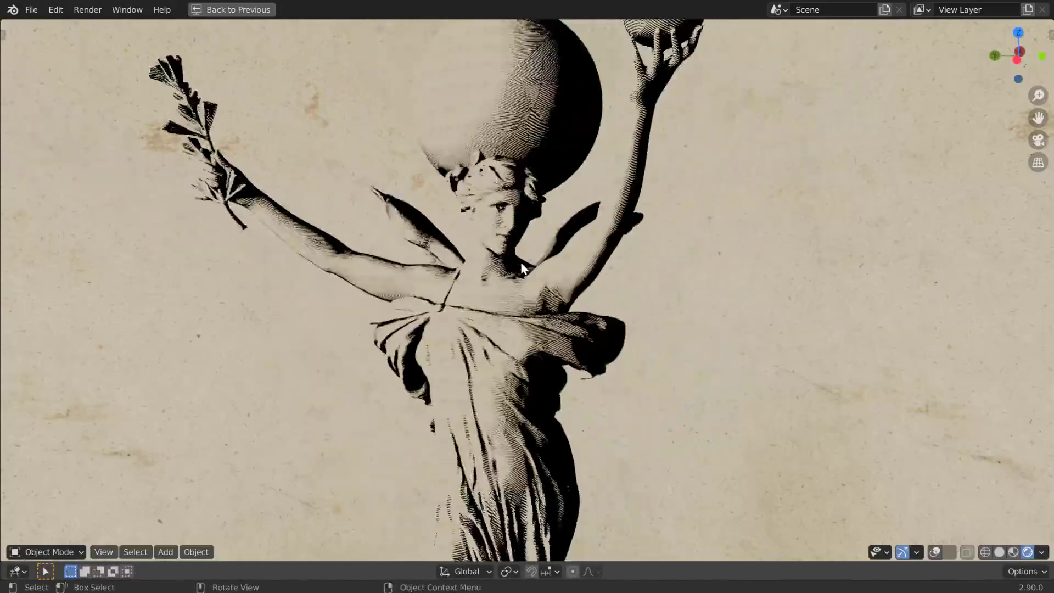
middle_click_drag(509, 282, 442, 311)
scroll(549, 205, "up", 3)
scroll(437, 313, "down", 3)
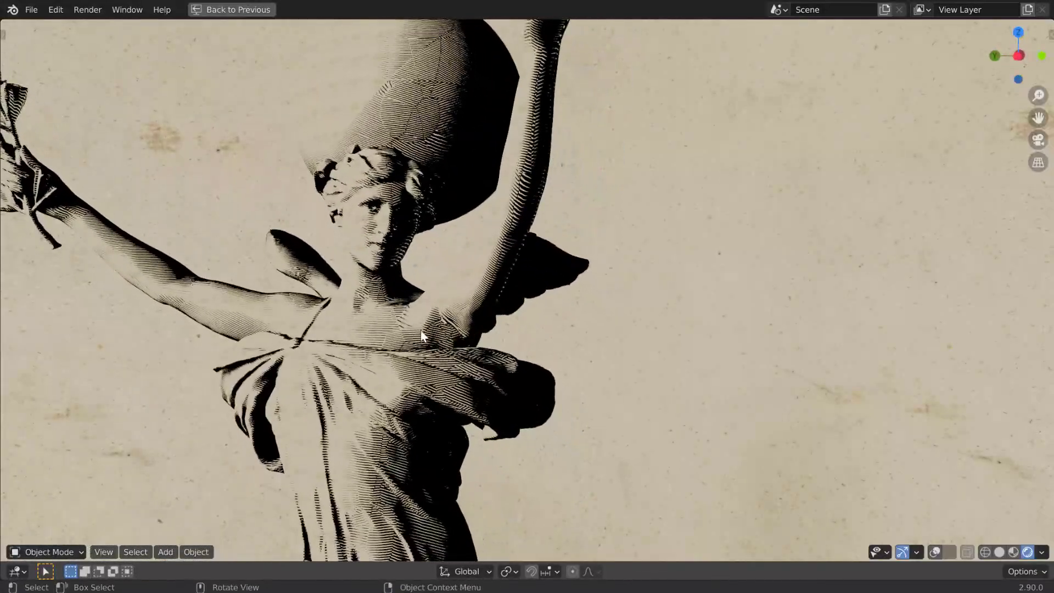
scroll(429, 335, "up", 4)
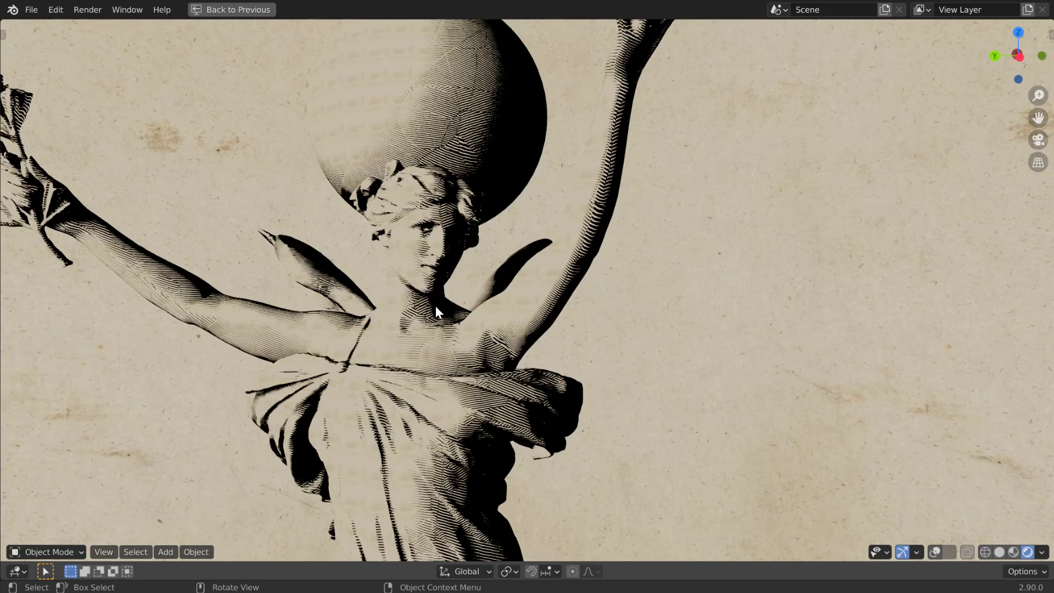
middle_click_drag(436, 305, 440, 337)
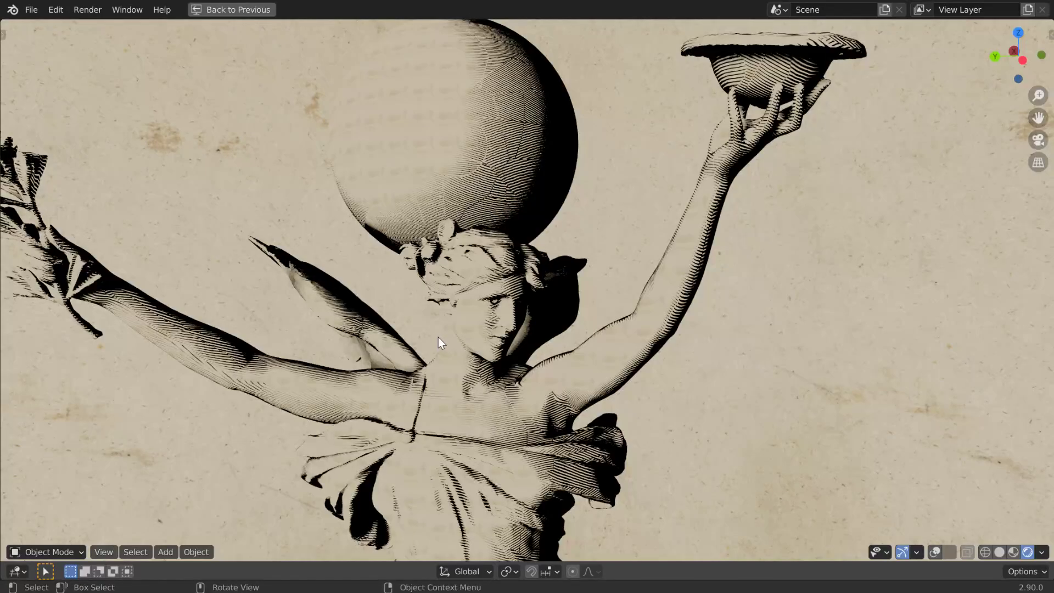